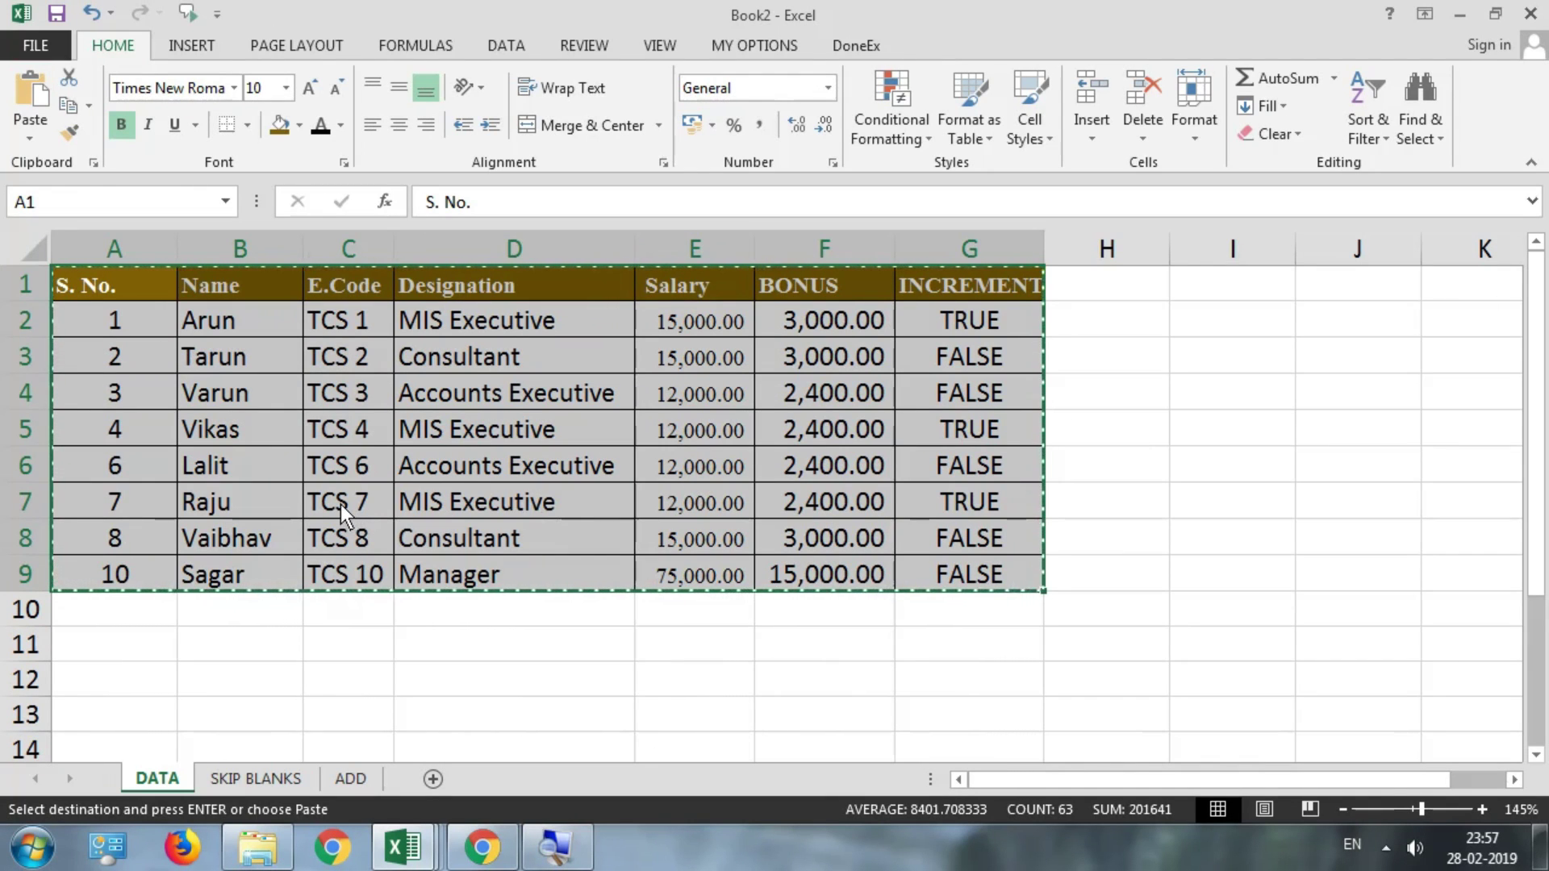
- Paste the copied employee table with the standard Paste option at I1 and autofit column L
{"action": "scroll", "coordinate": [326, 502], "scroll_direction": "down", "scroll_amount": 2}
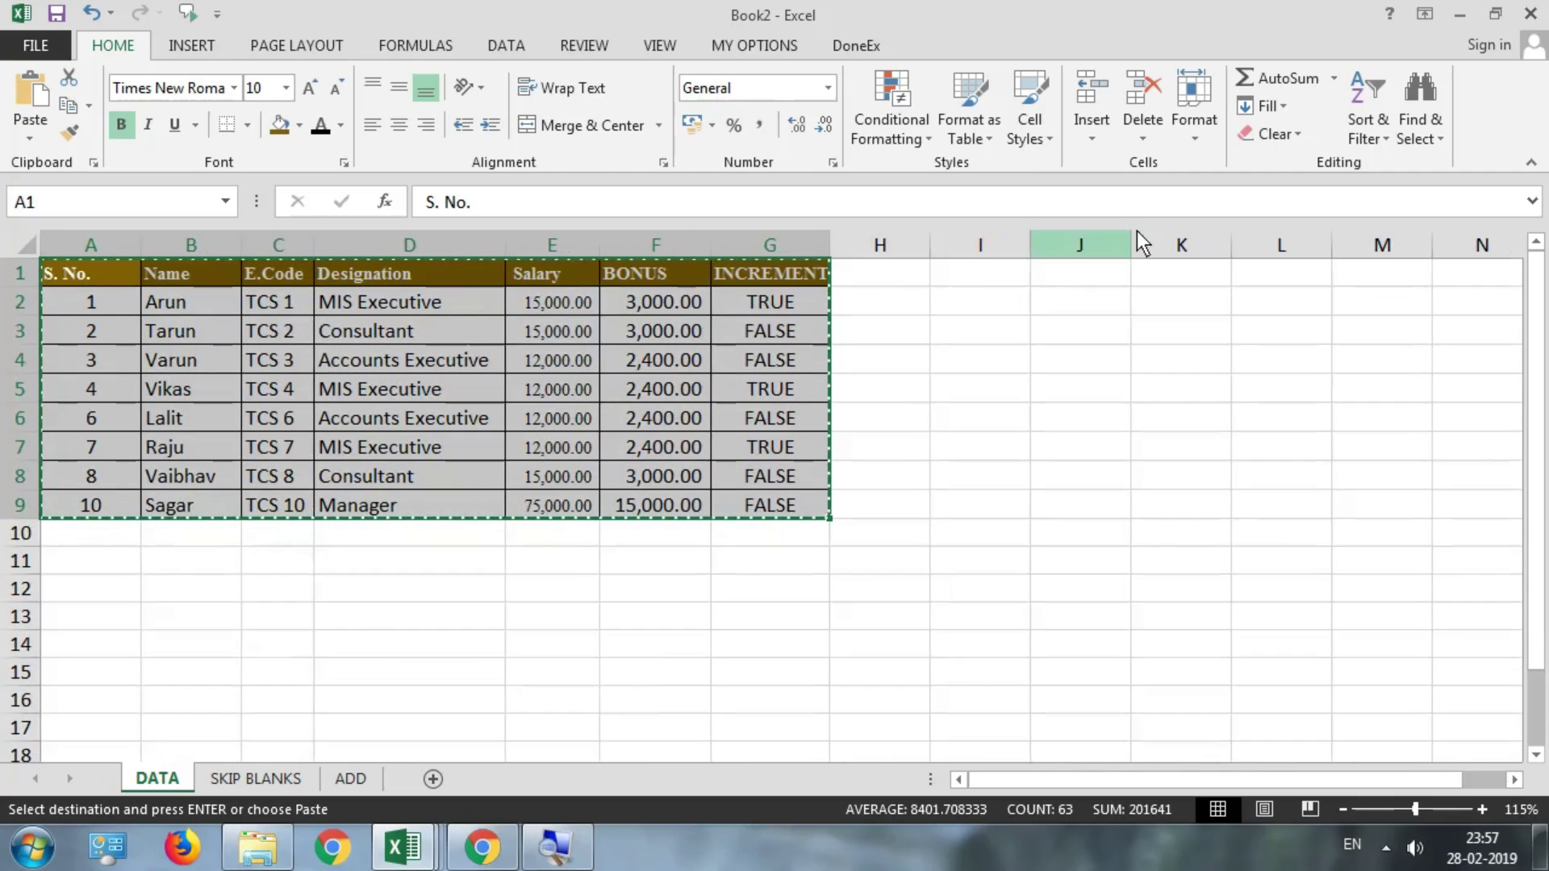
{"action": "left_click", "coordinate": [988, 278]}
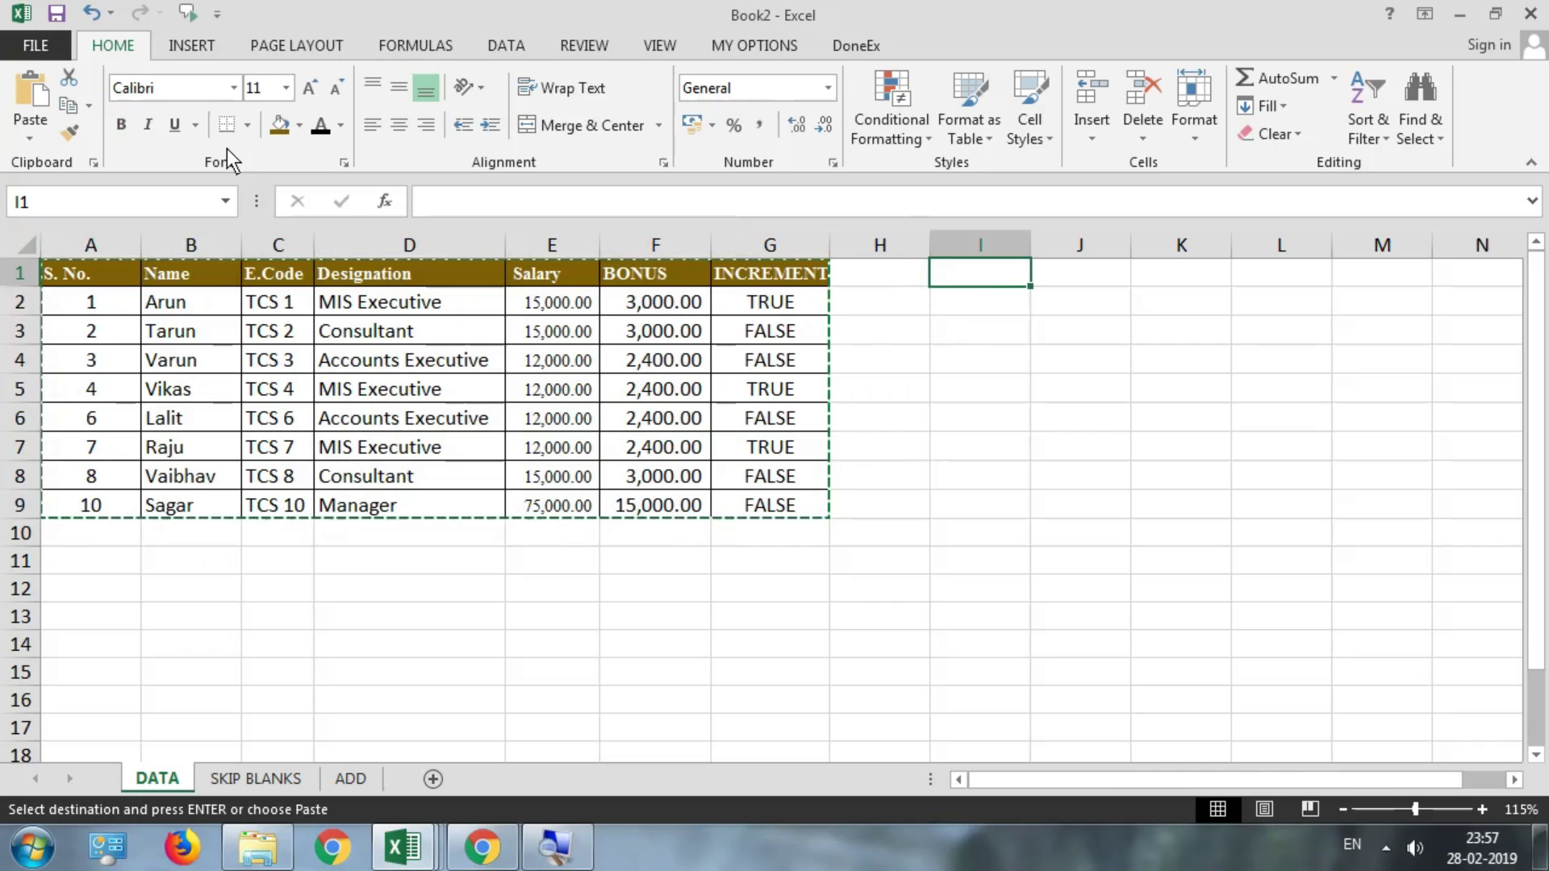
{"action": "left_click", "coordinate": [21, 137]}
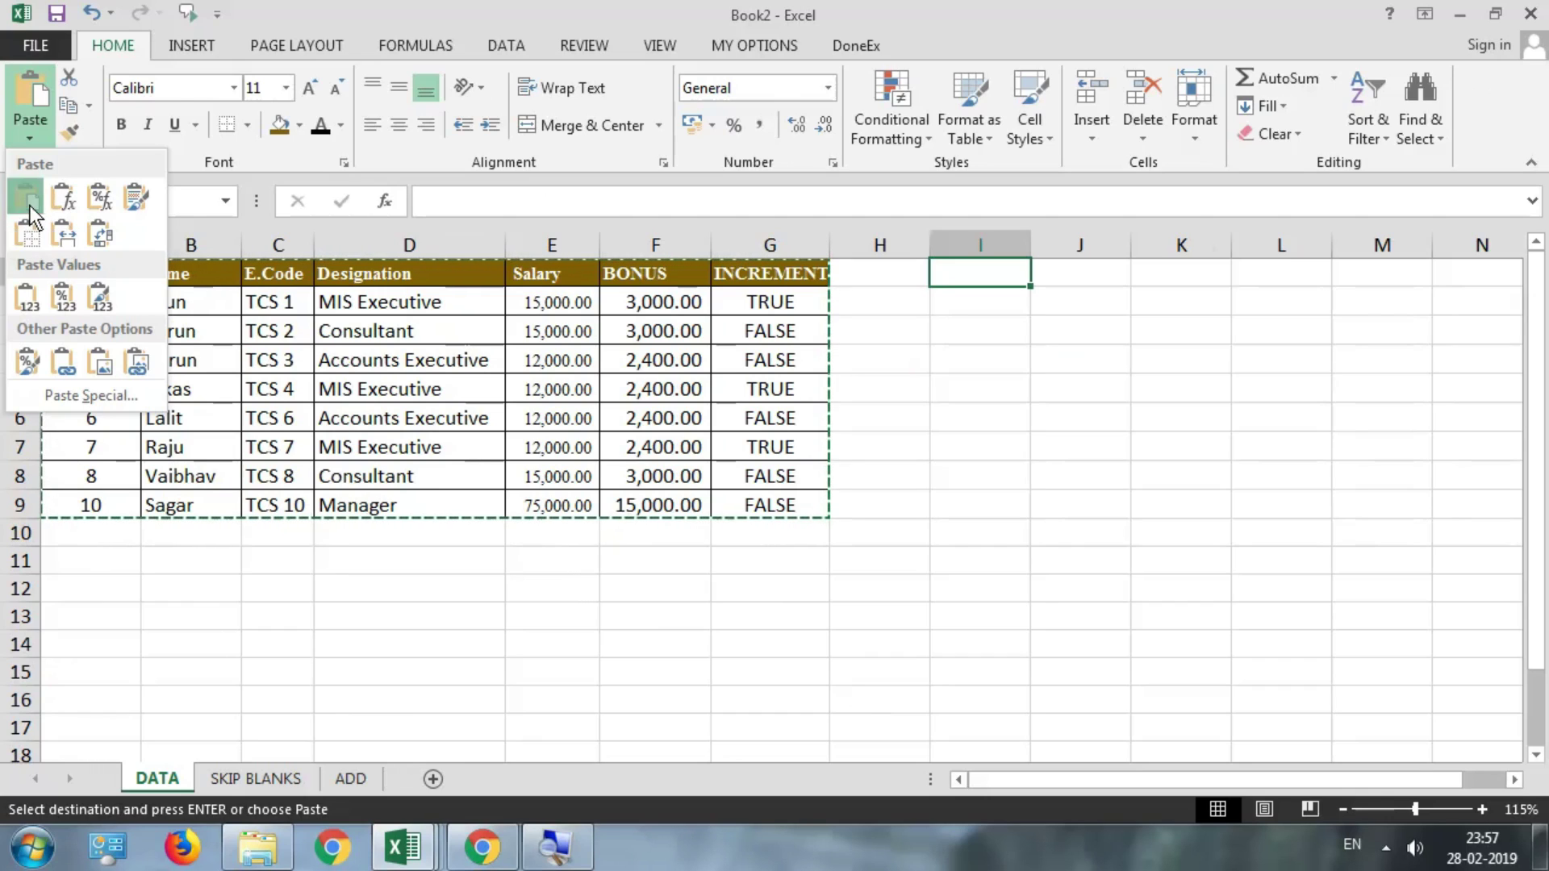
{"action": "left_click", "coordinate": [30, 206]}
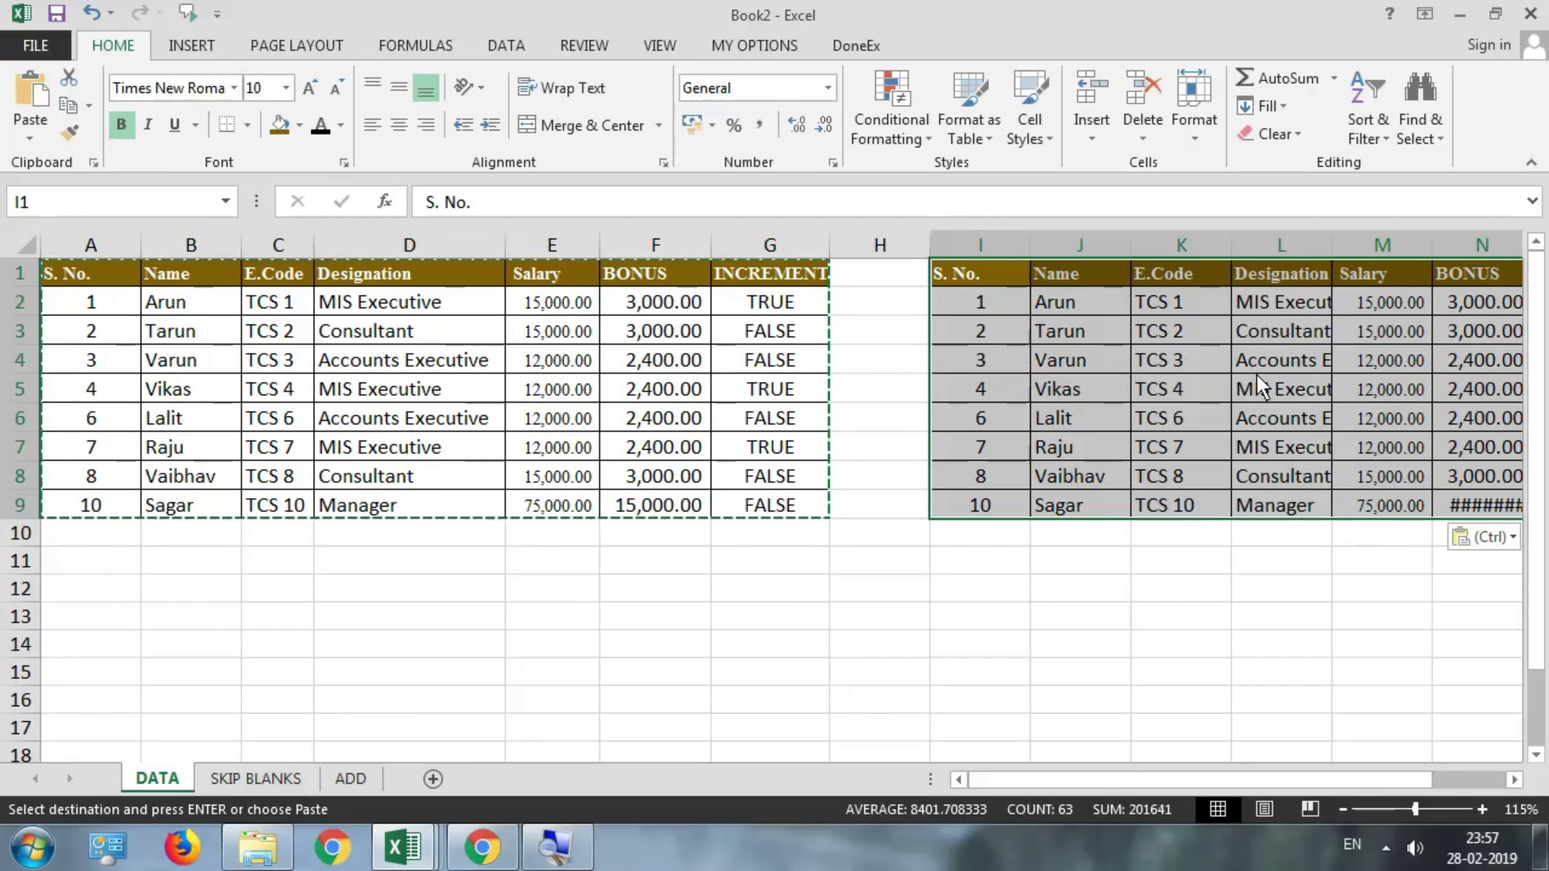
{"action": "double_click", "coordinate": [1333, 249]}
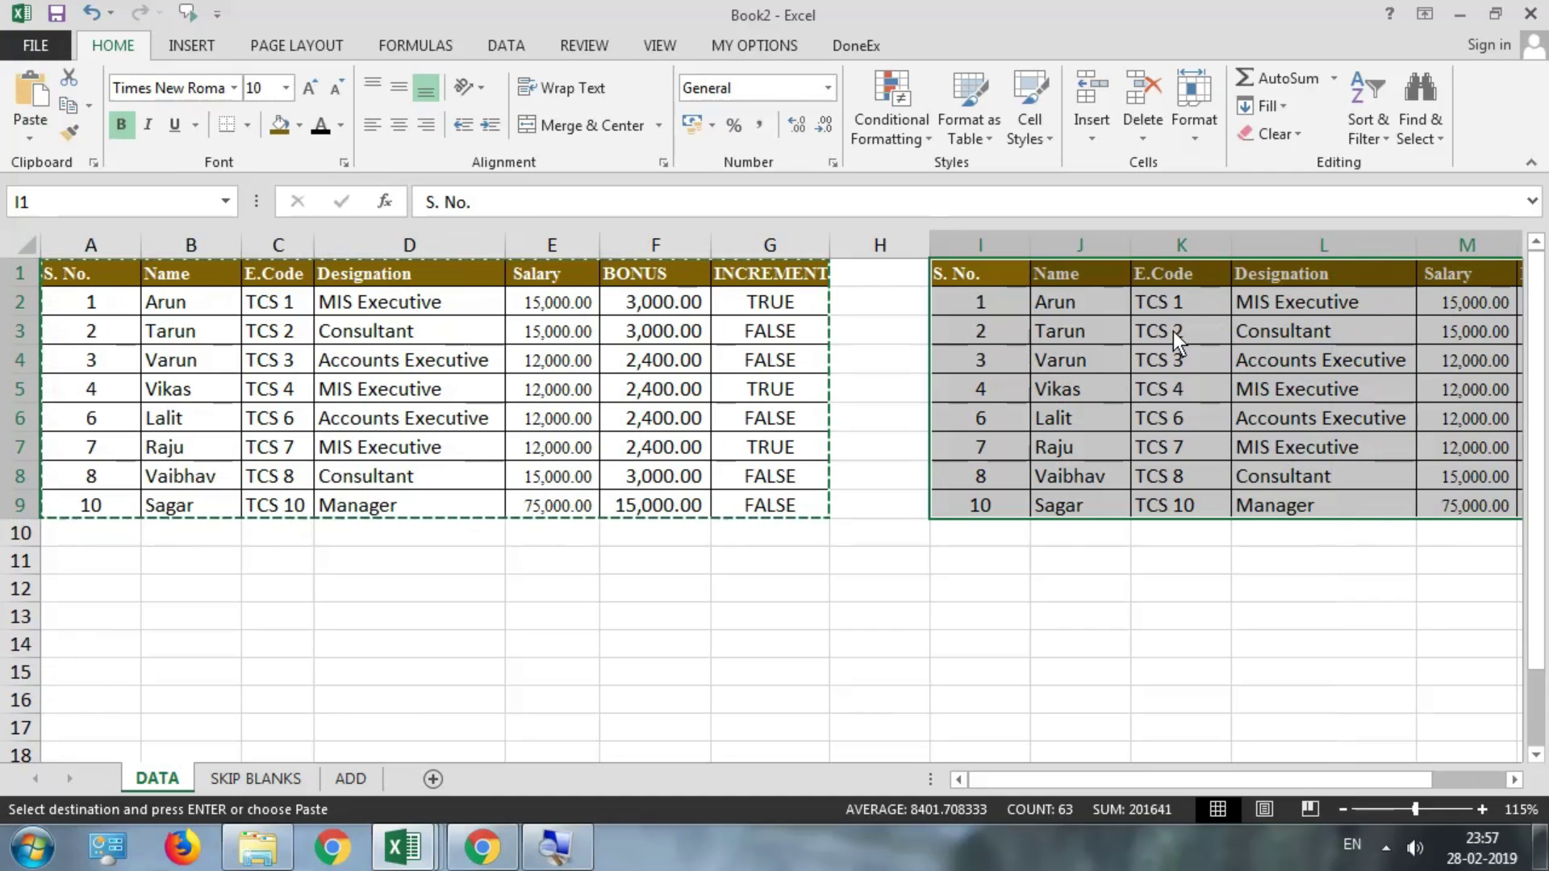
- Undo the width change of column L and the paste at I1
{"action": "key", "text": "ctrl+z"}
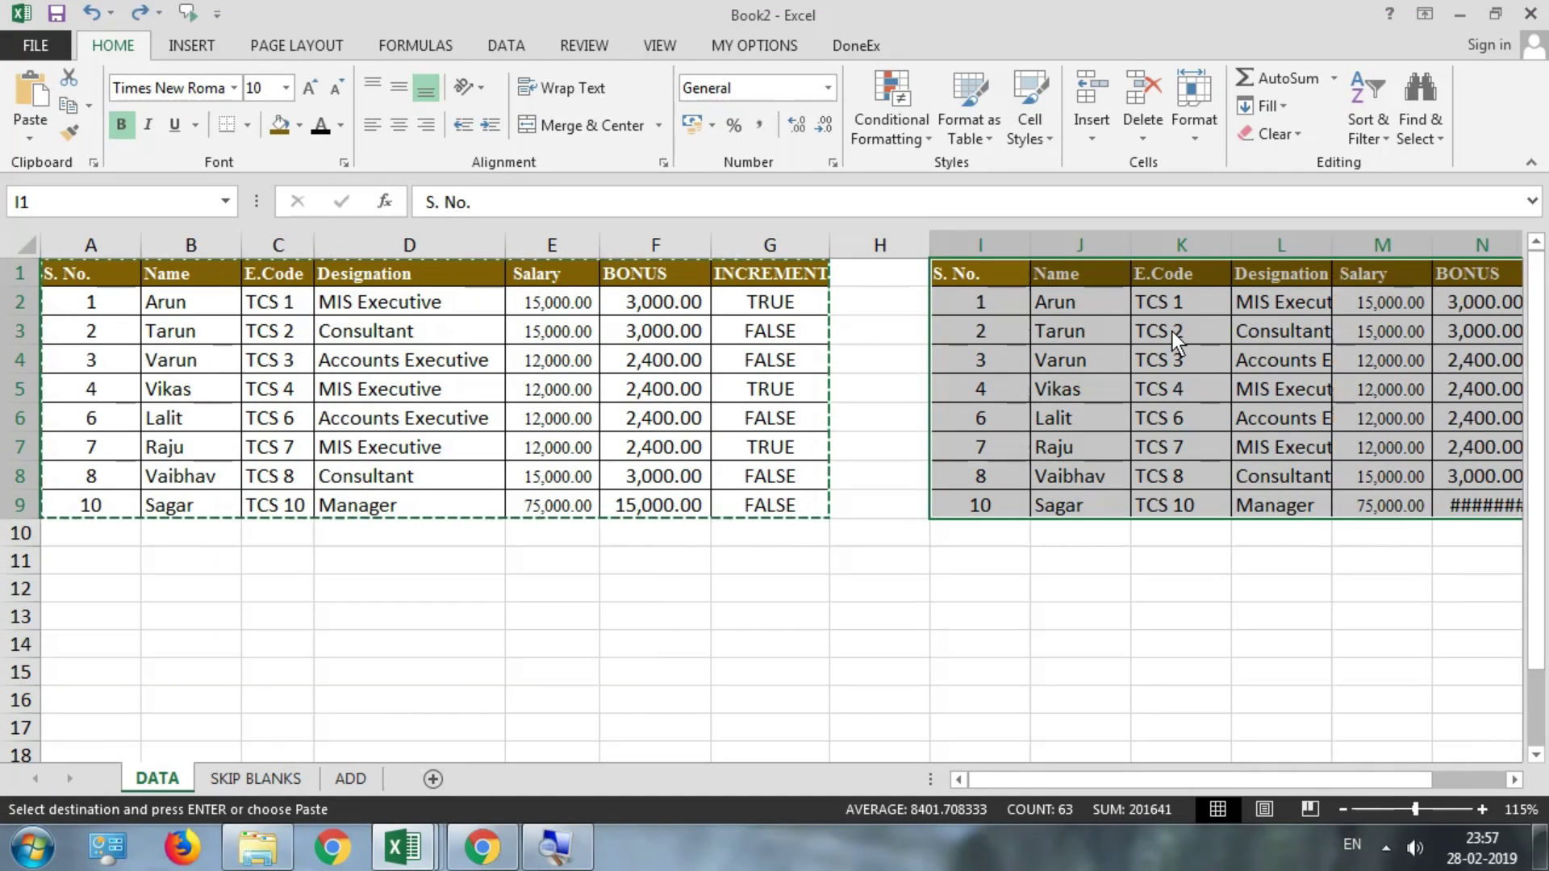
{"action": "key", "text": "ctrl+z"}
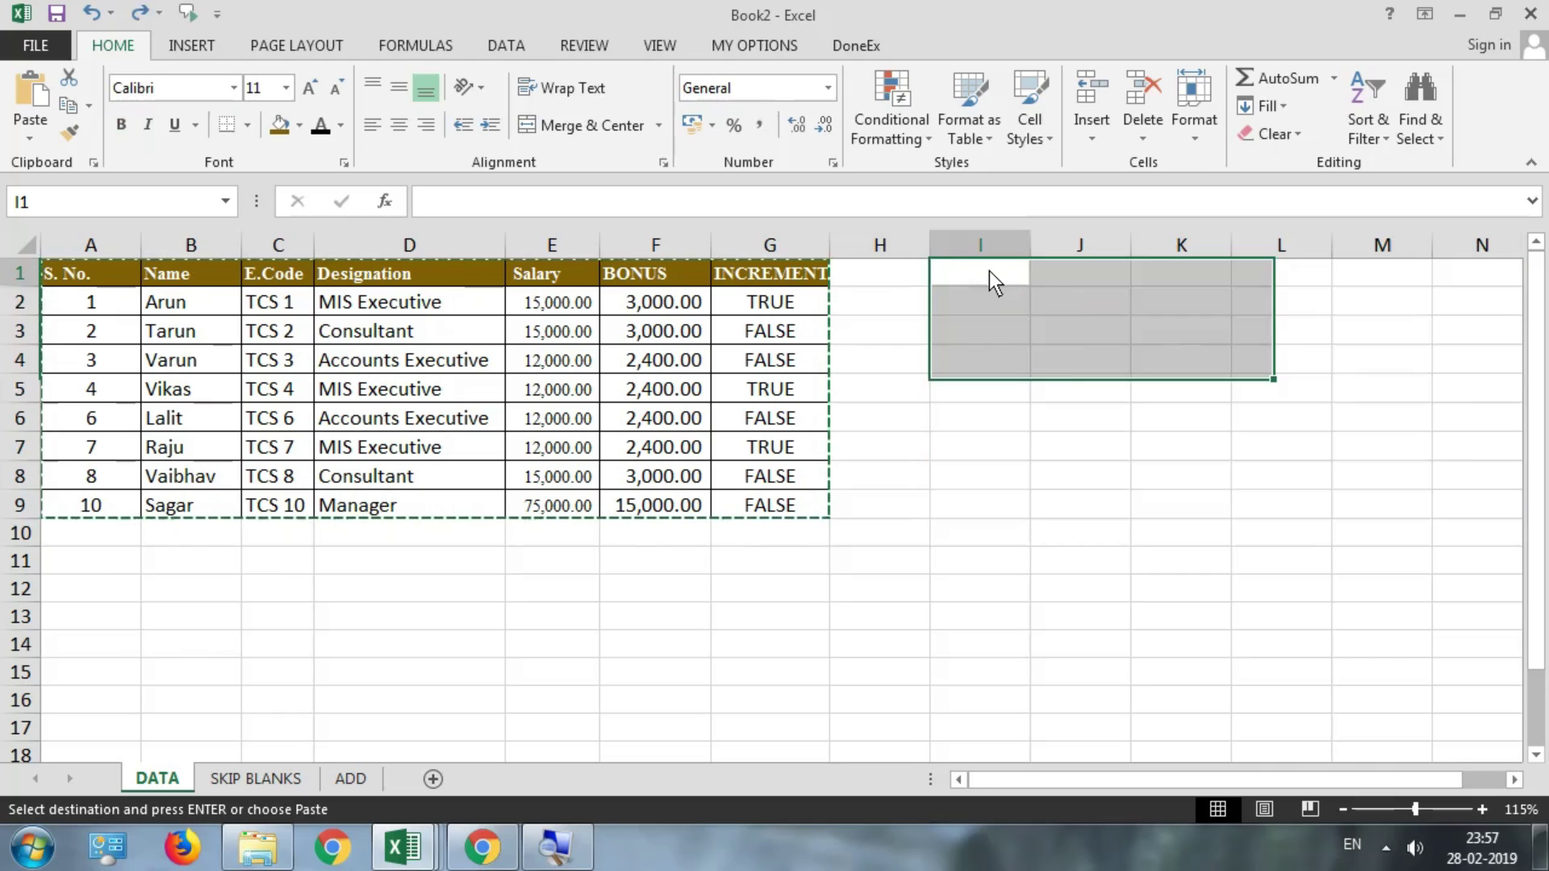
- Paste only the formulas of the copied employee table at I1
{"action": "left_click", "coordinate": [989, 271]}
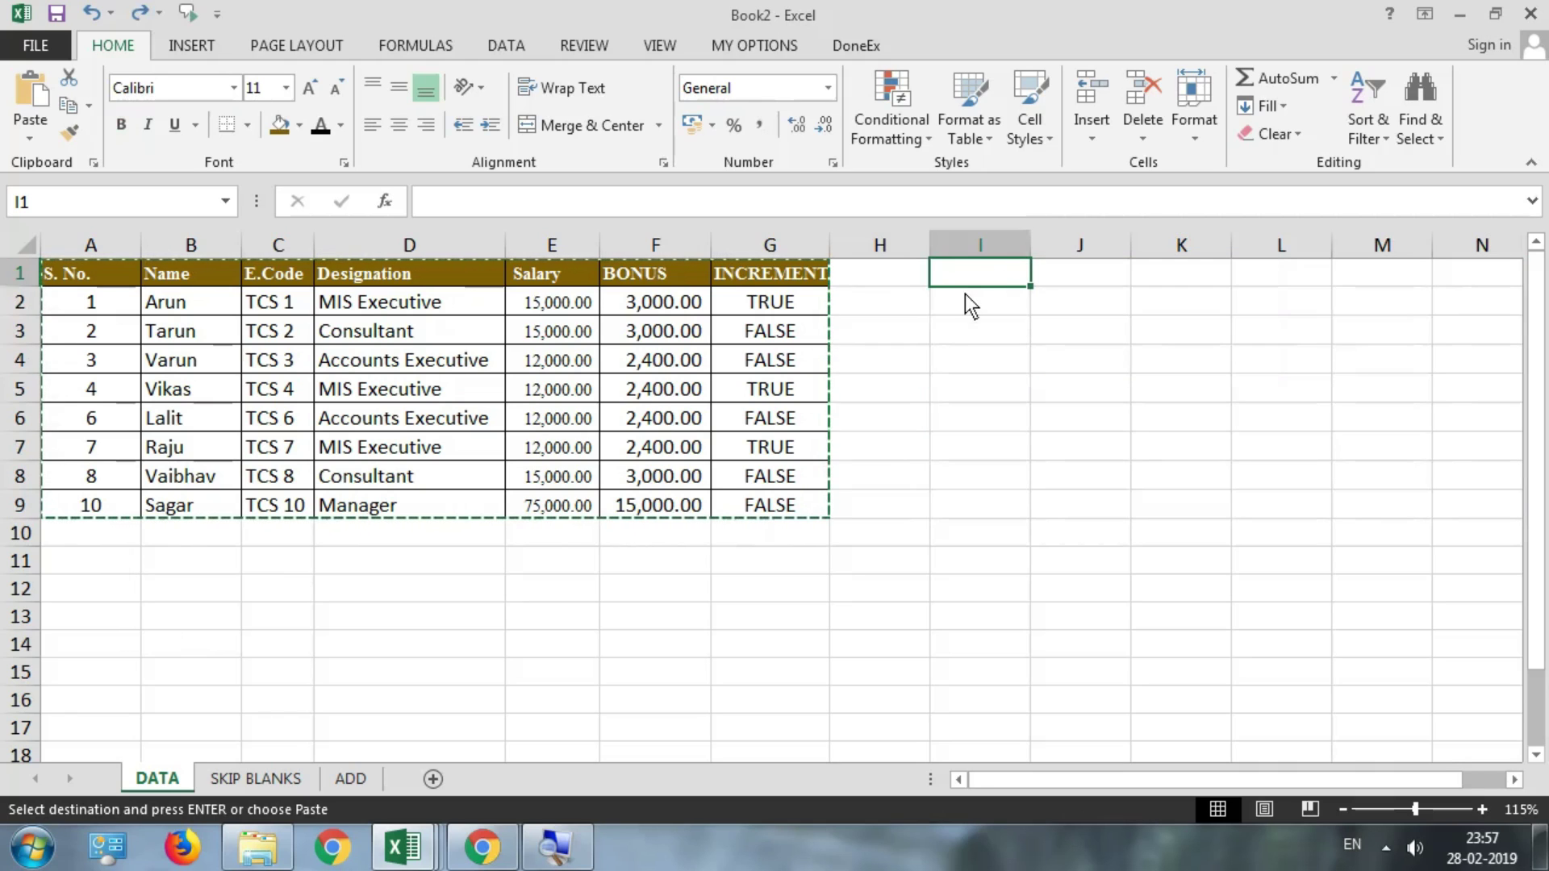
{"action": "left_click", "coordinate": [33, 138]}
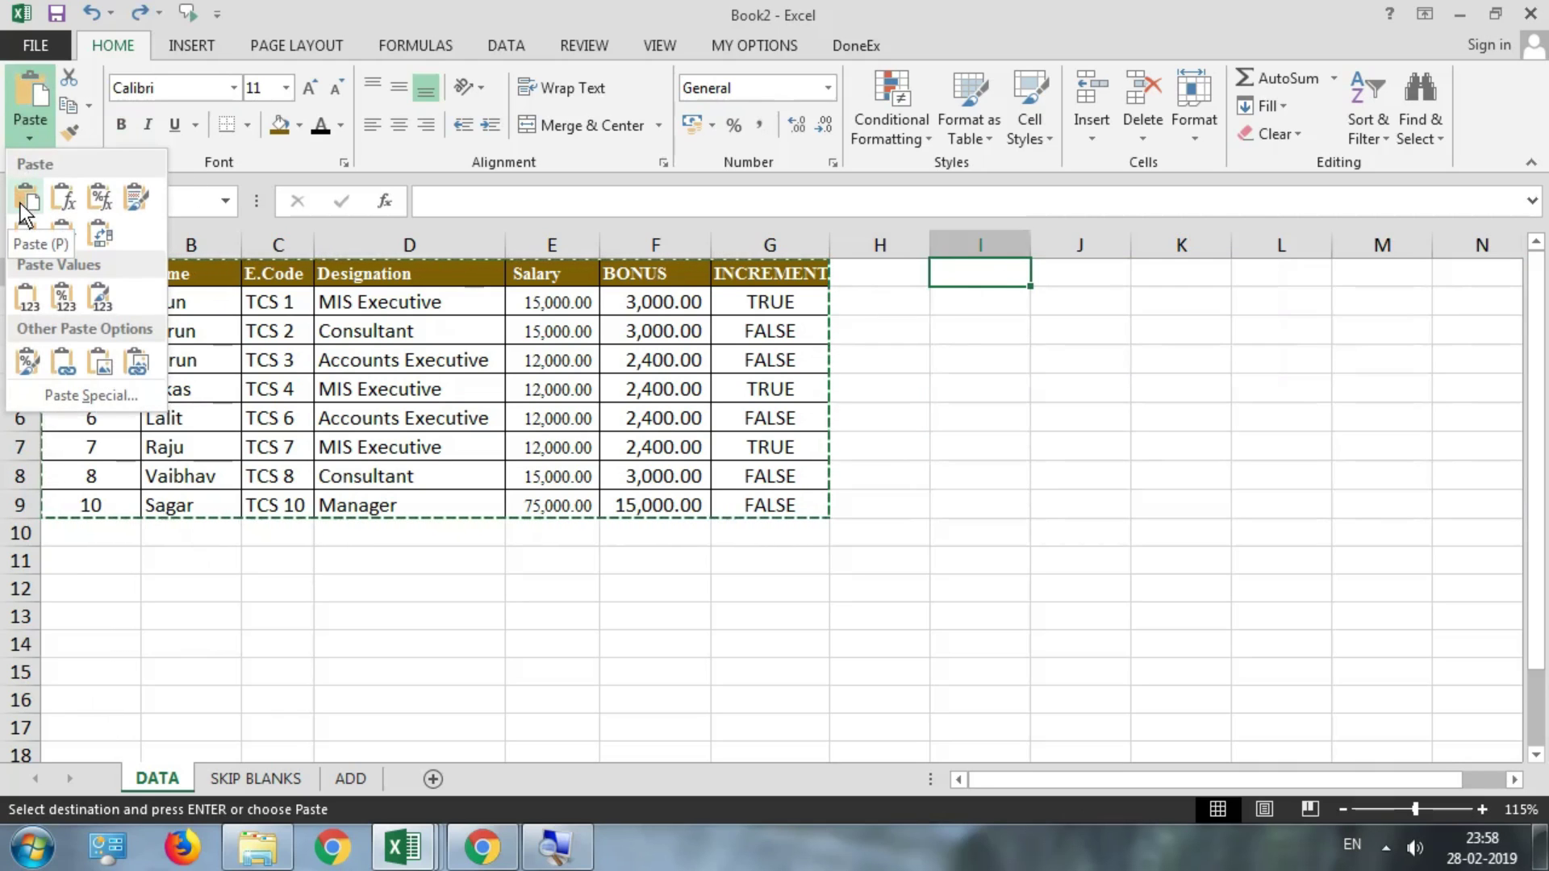
{"action": "left_click", "coordinate": [61, 200]}
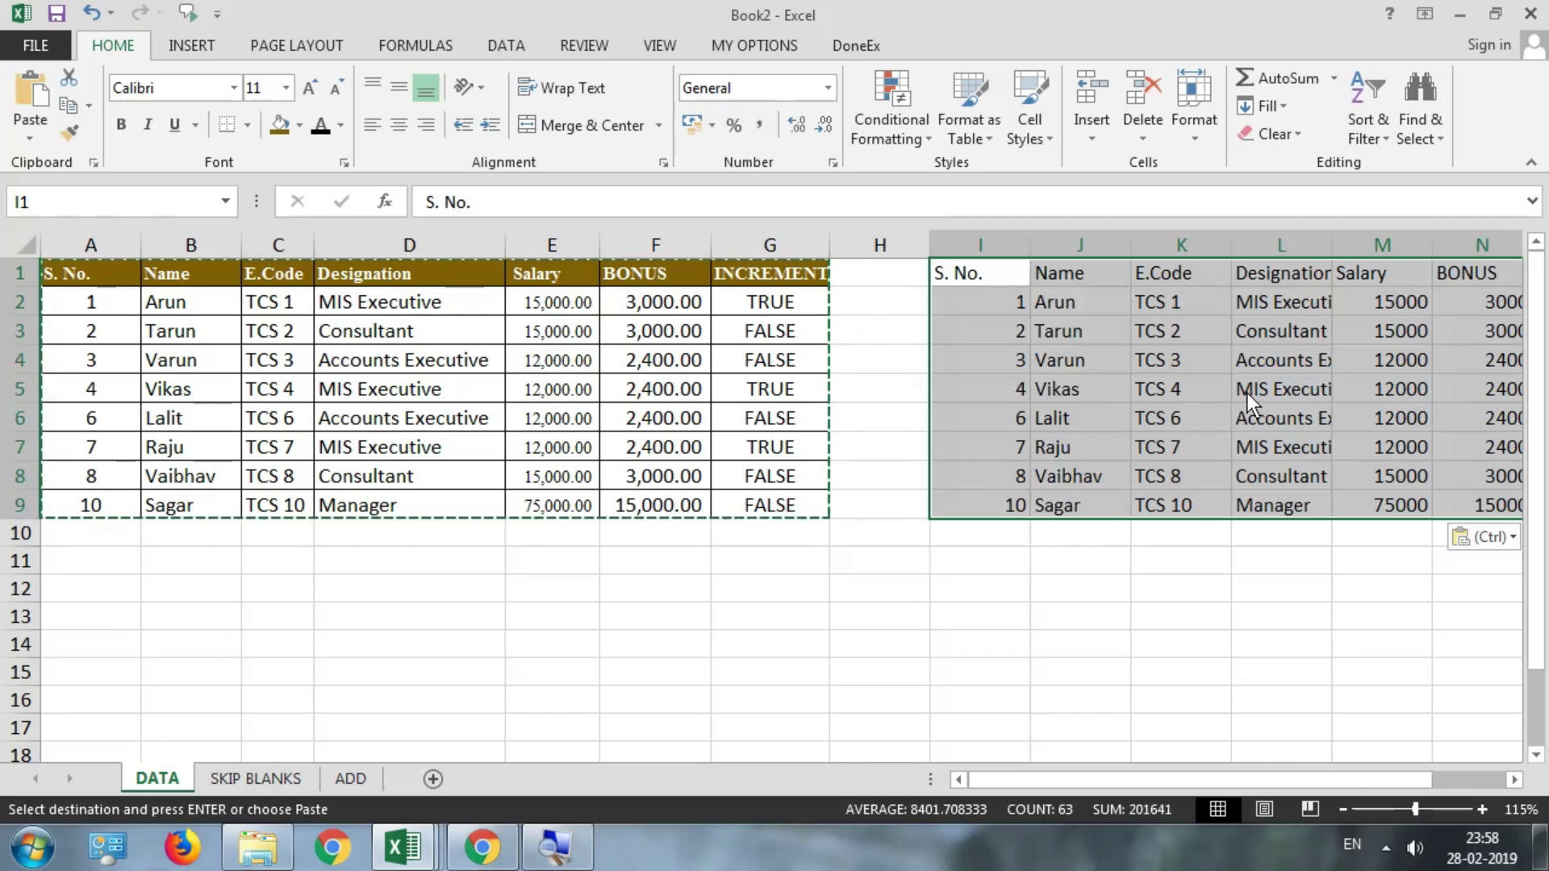
- Examine the pasted names and the BONUS and INCREMENT formulas in the copy that starts at I1
{"action": "left_click", "coordinate": [1102, 302]}
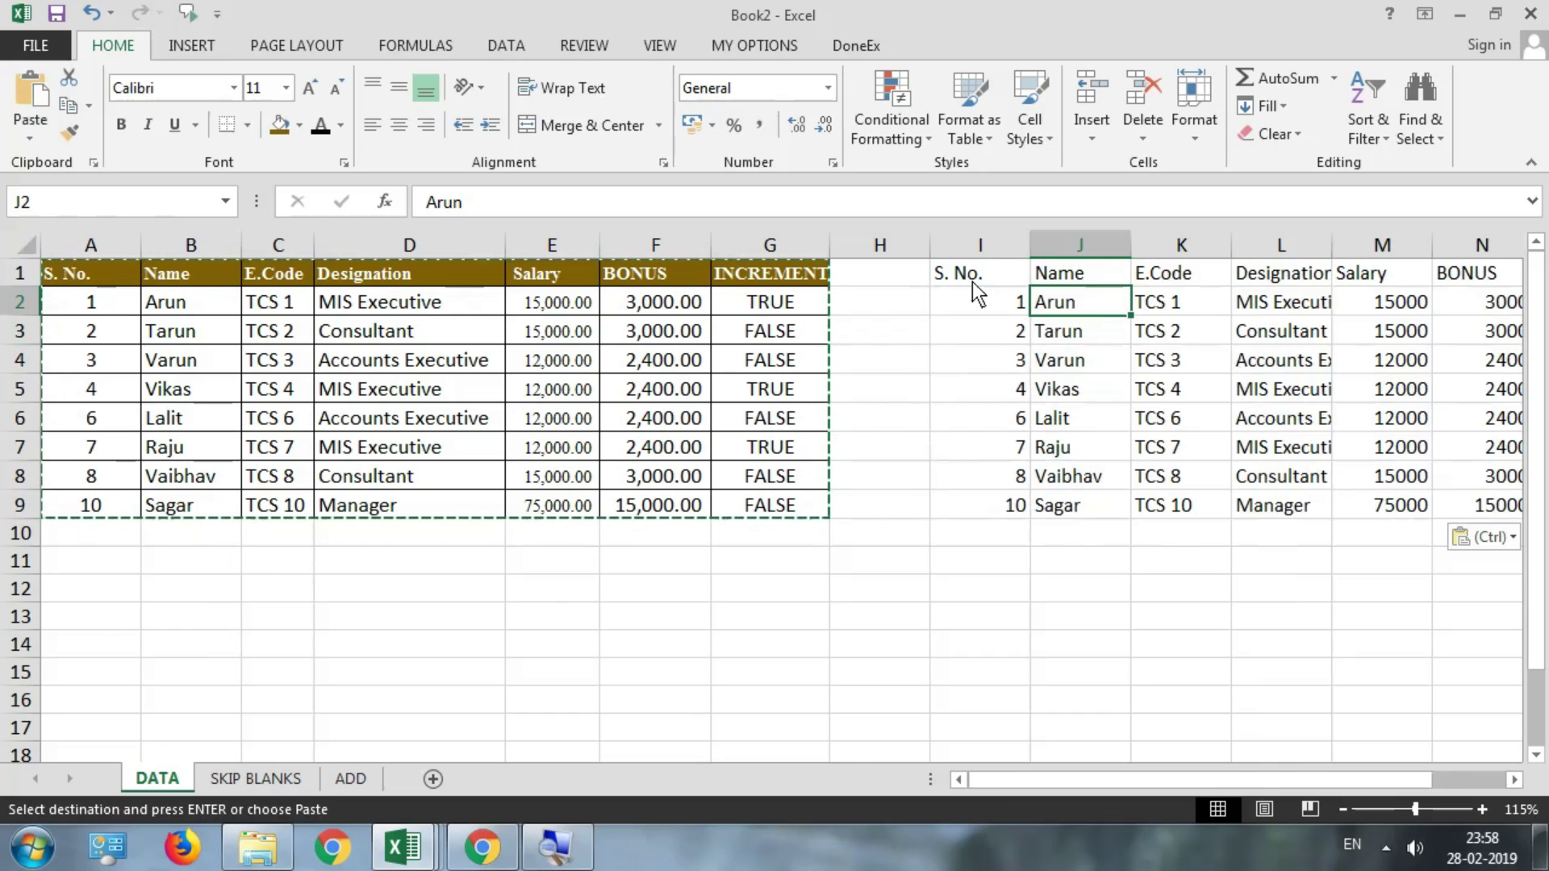
{"action": "left_click", "coordinate": [1102, 334]}
{"action": "left_click", "coordinate": [1097, 367]}
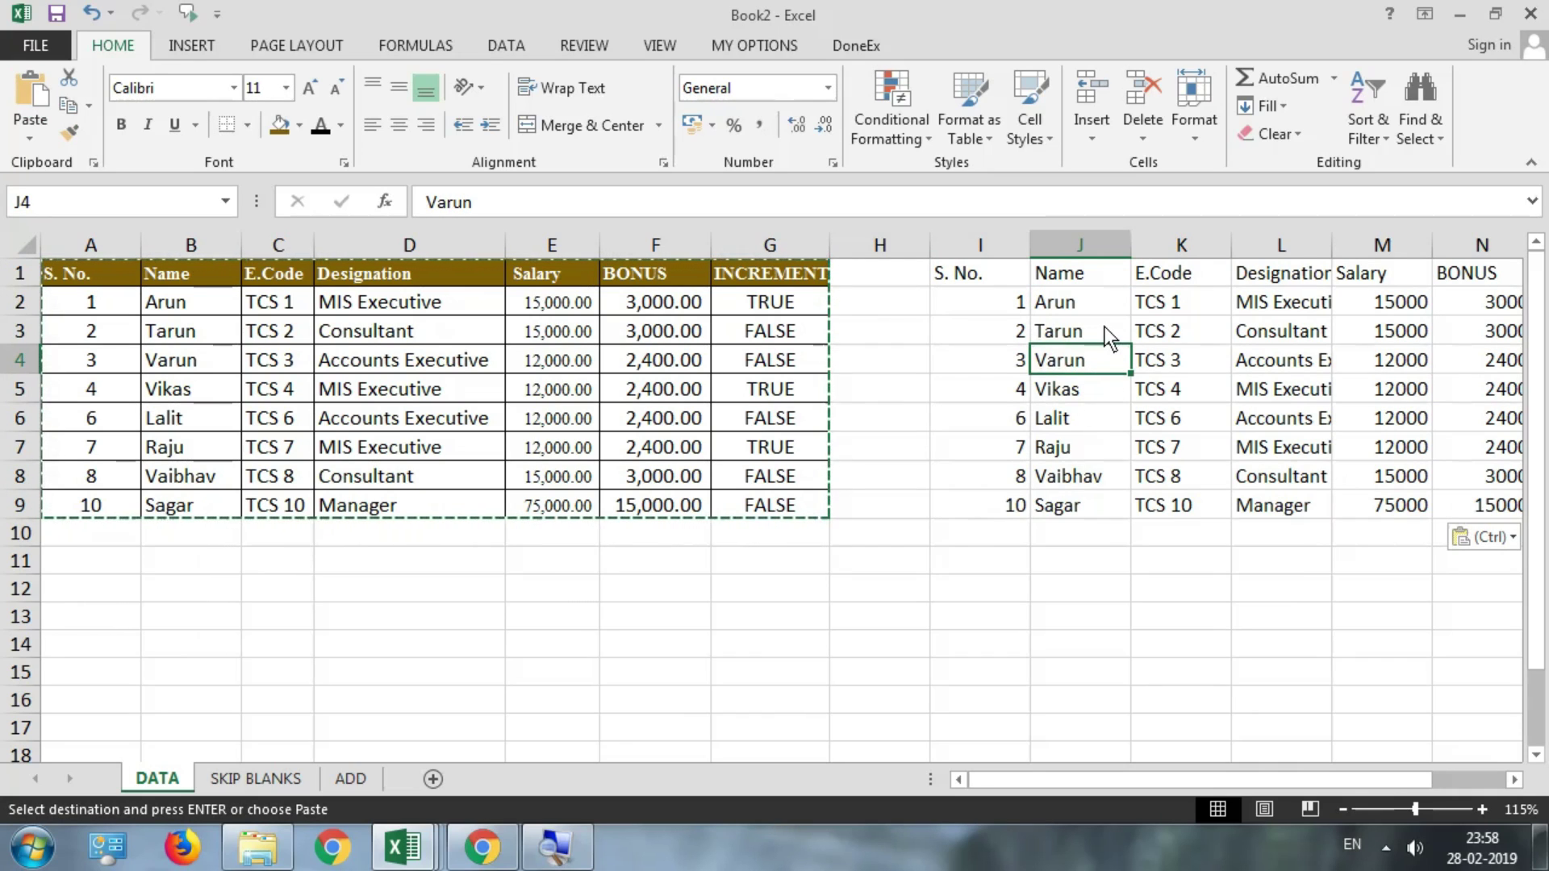
{"action": "left_click_drag", "start_coordinate": [1102, 303], "coordinate": [1106, 398]}
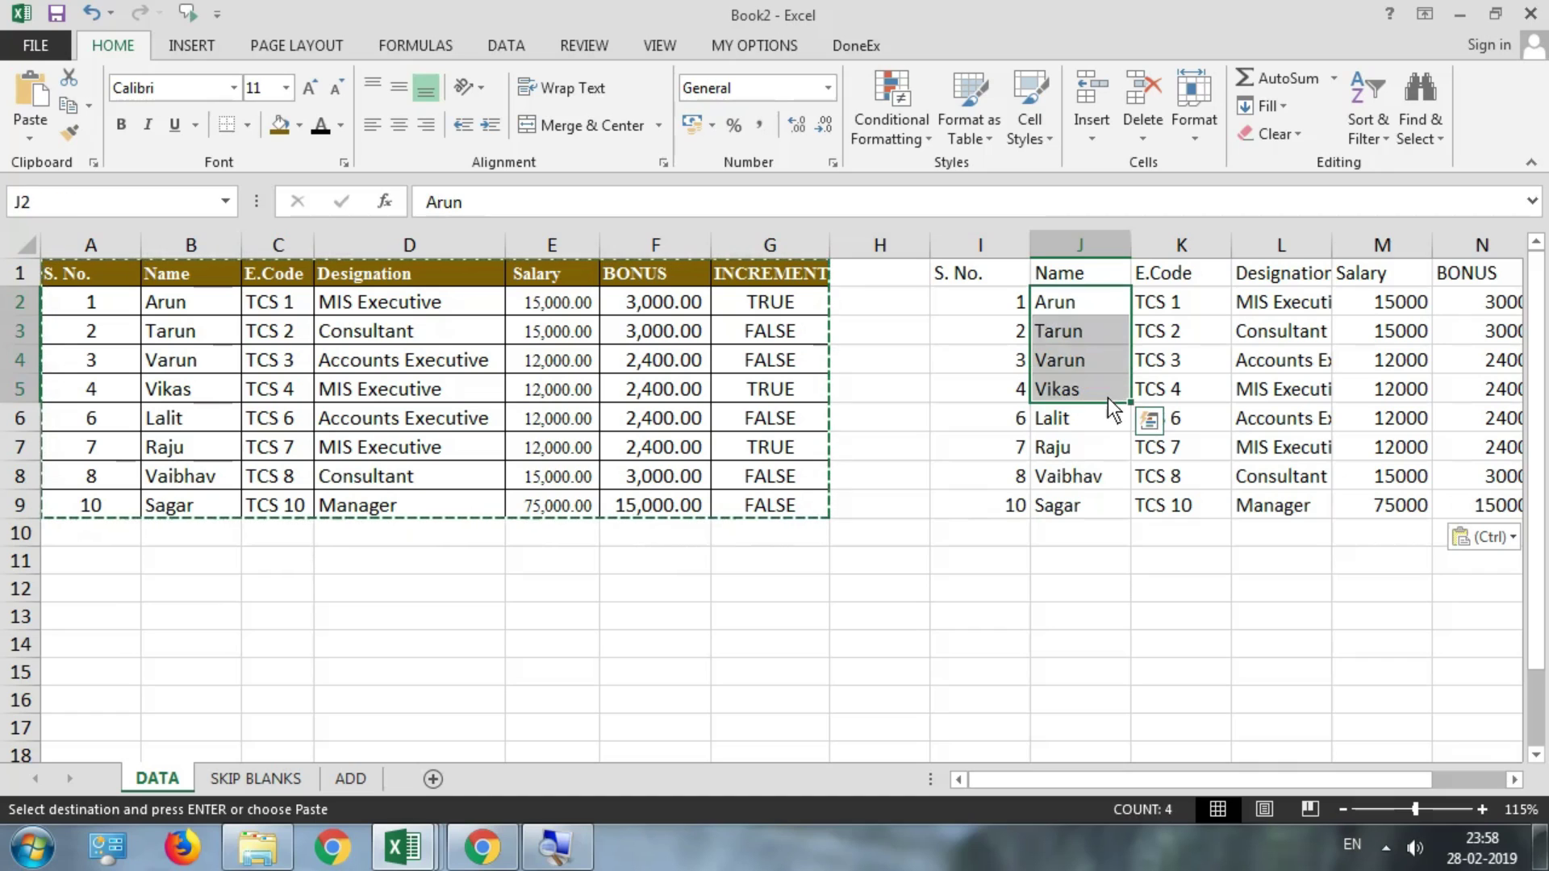
{"action": "left_click", "coordinate": [1294, 395]}
{"action": "key", "text": "Right"}
{"action": "key", "text": "Right"}
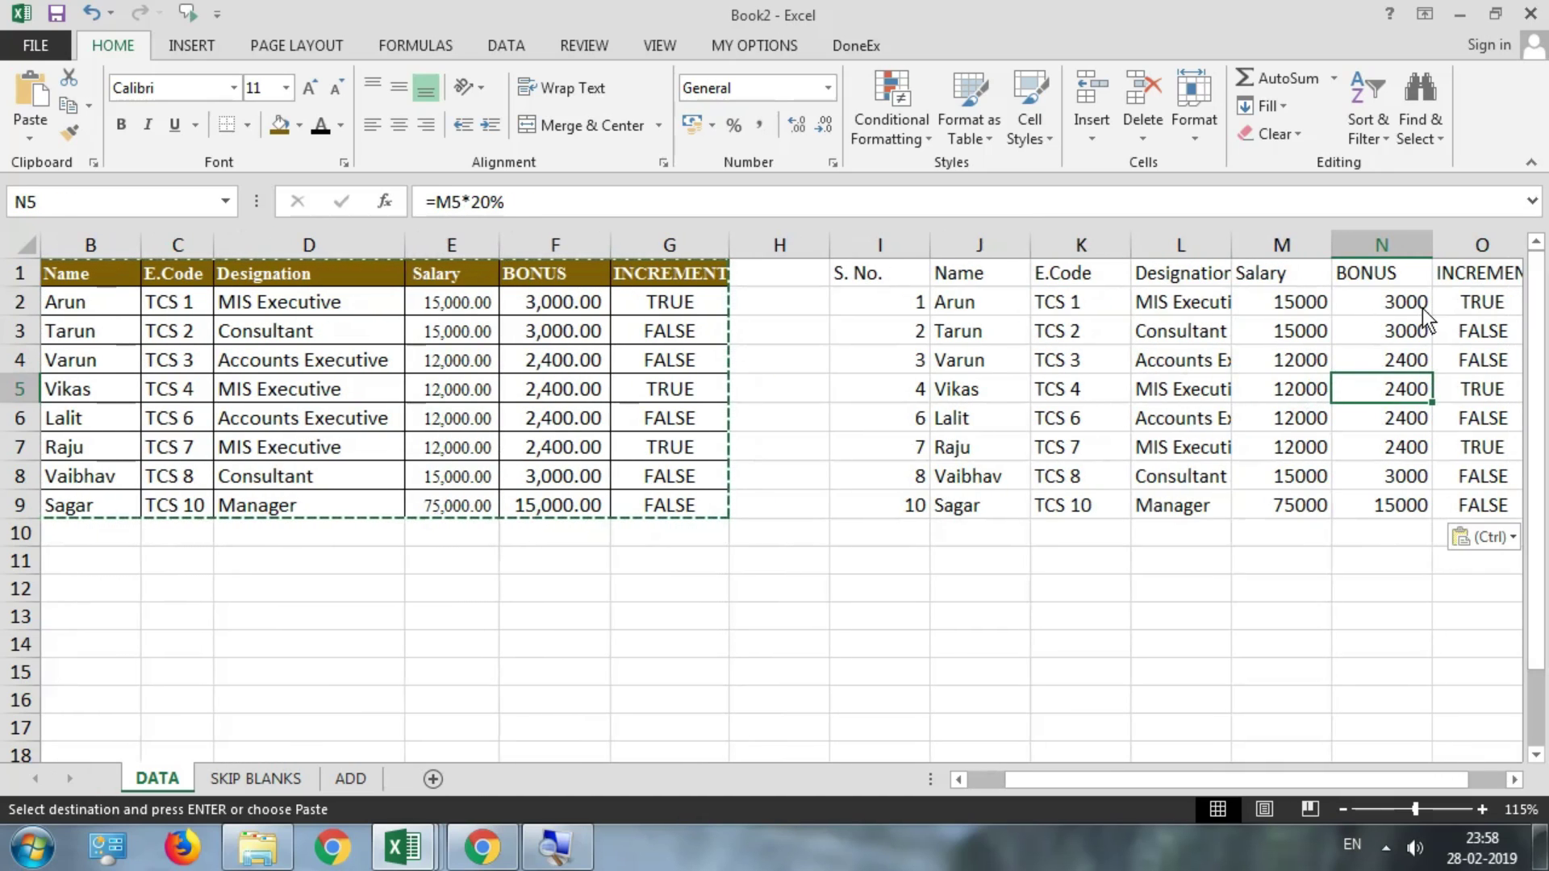
{"action": "key", "text": "Up"}
{"action": "key", "text": "Up"}
{"action": "key", "text": "Up"}
{"action": "left_click", "coordinate": [1468, 304]}
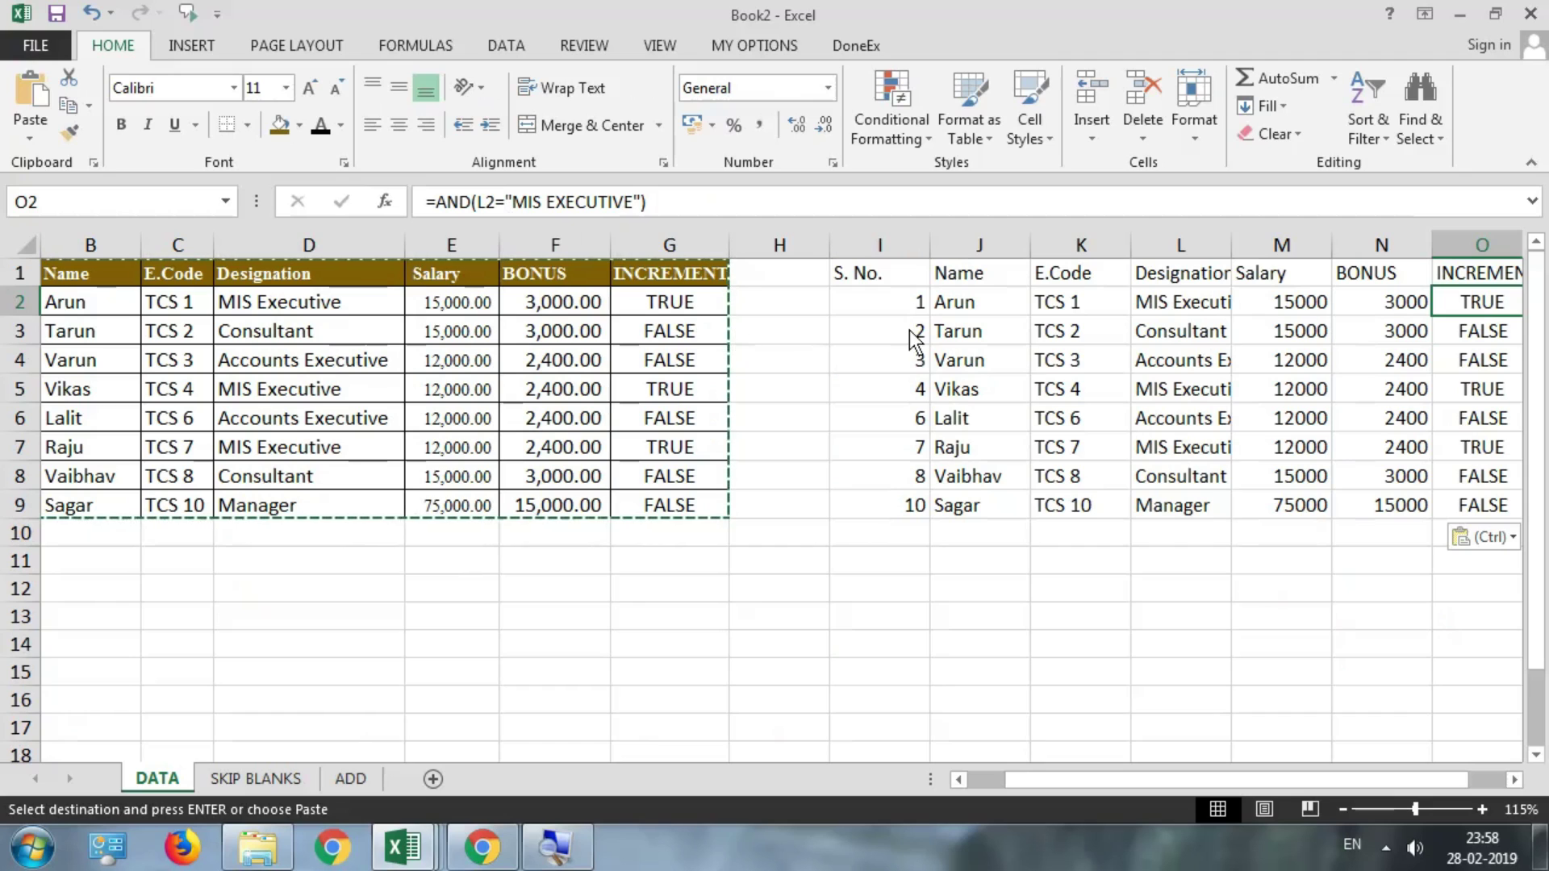
- Cancel the copy mode and delete the contents of the pasted table in I1:O9
{"action": "key", "text": "Escape"}
{"action": "scroll", "coordinate": [918, 328], "scroll_direction": "right", "scroll_amount": 3}
{"action": "left_click_drag", "start_coordinate": [791, 279], "coordinate": [32, 505]}
{"action": "left_click", "coordinate": [1134, 482]}
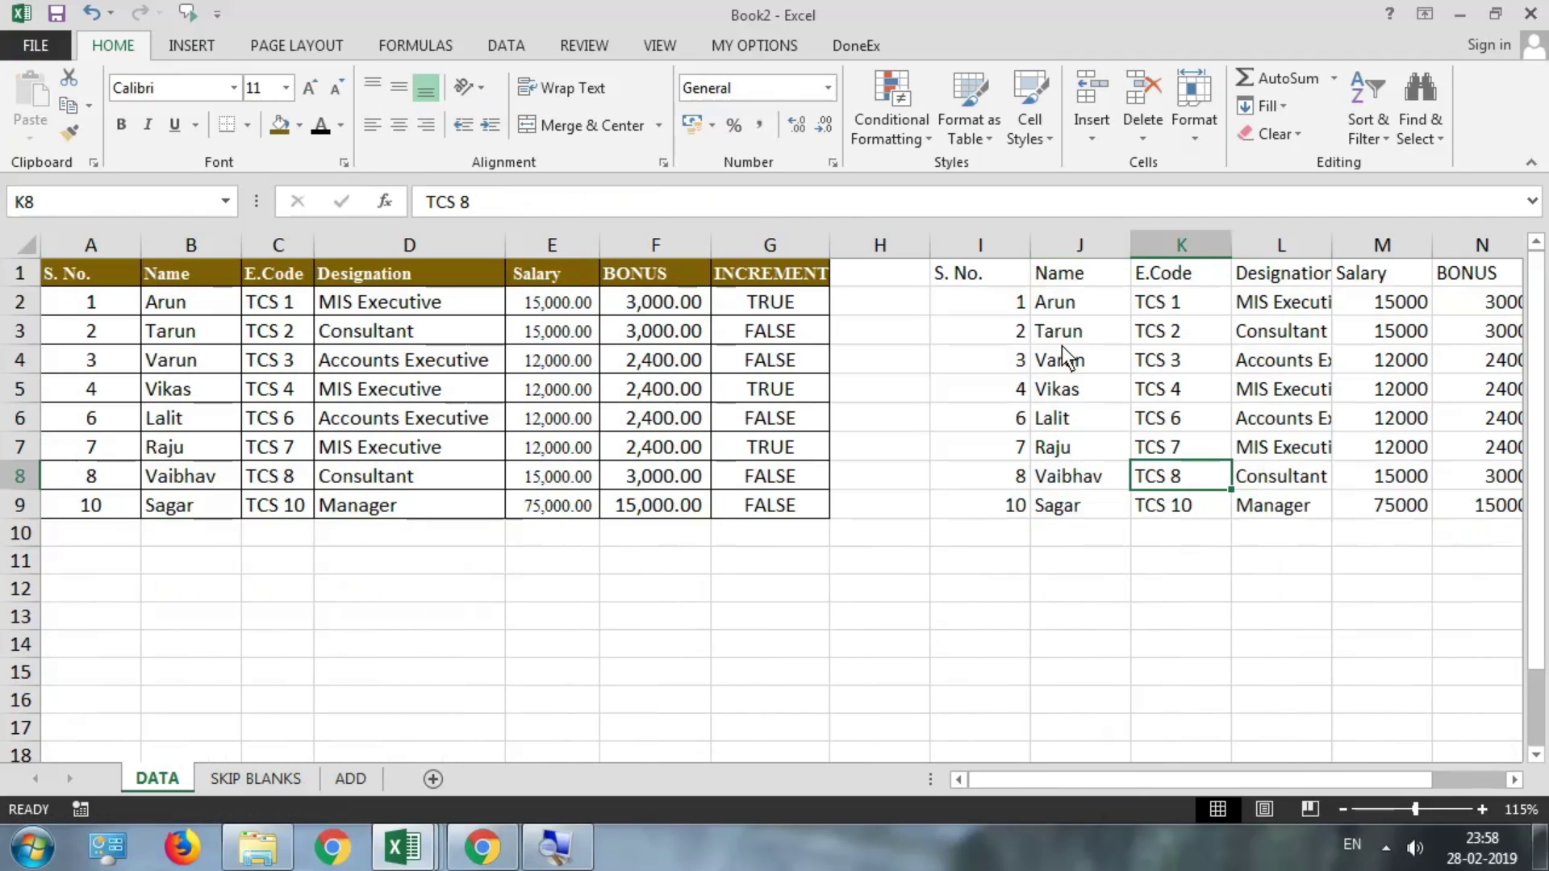
{"action": "left_click_drag", "start_coordinate": [952, 282], "coordinate": [1290, 501]}
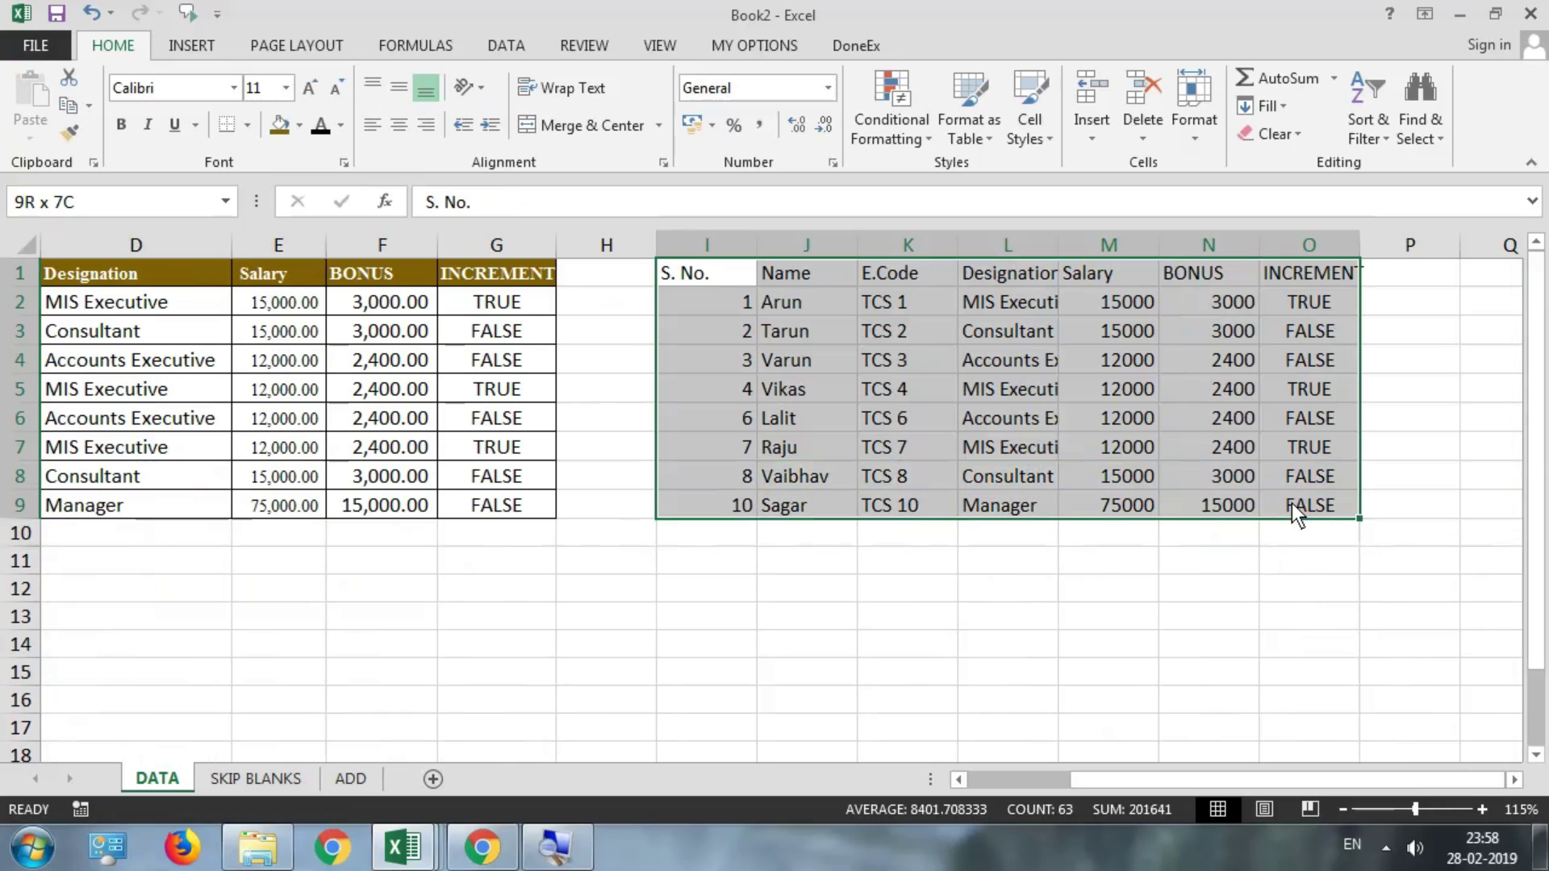
{"action": "key", "text": "Delete"}
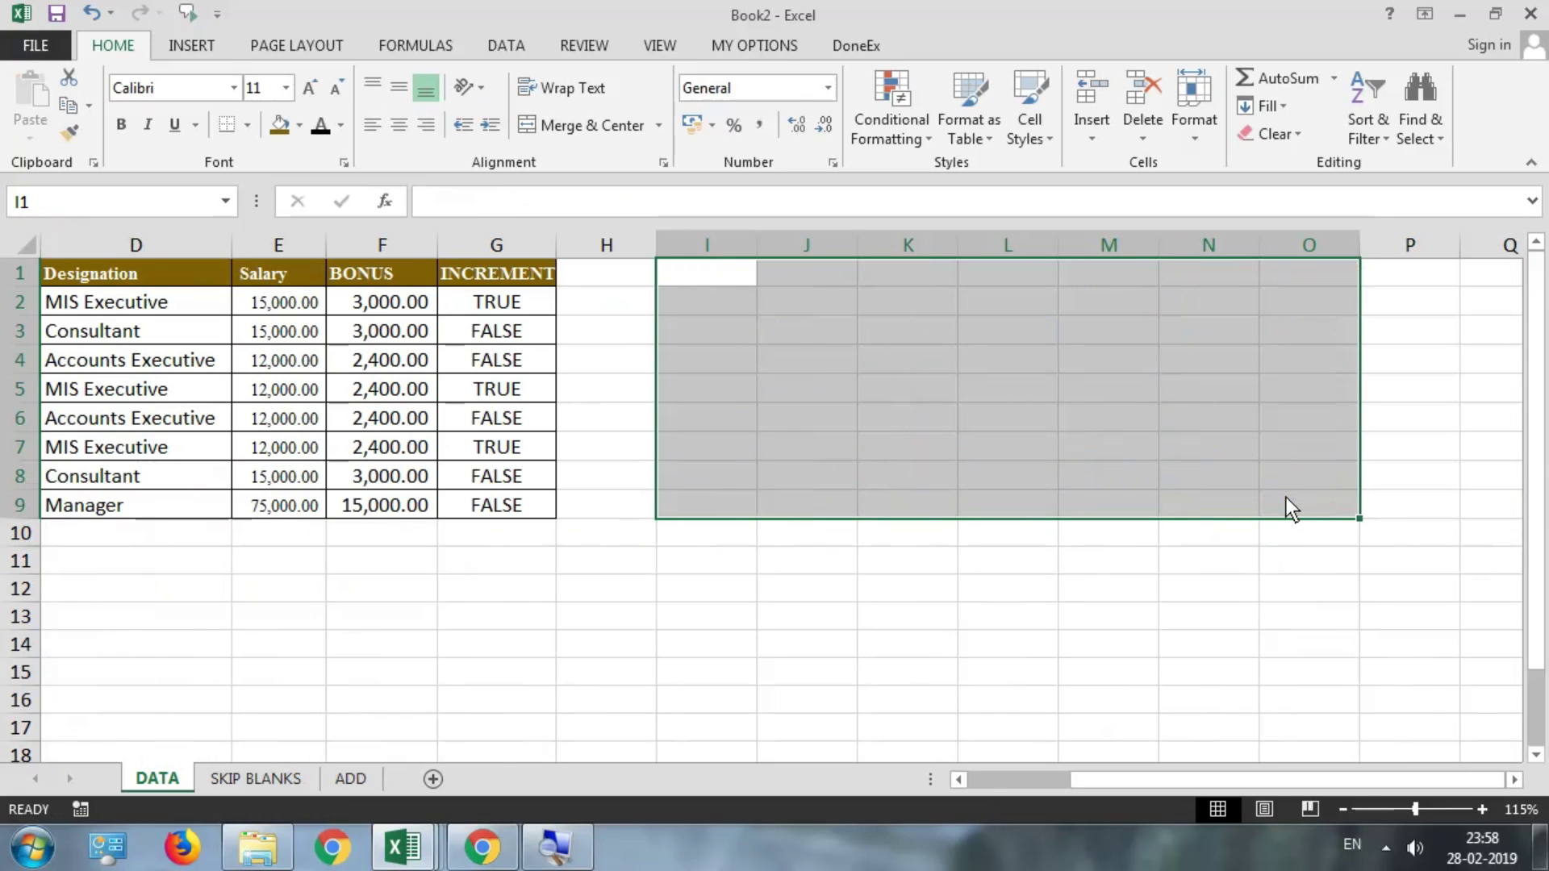
- Copy the original table A1:G9 and paste it at I1 with formulas and number formatting
{"action": "left_click_drag", "start_coordinate": [613, 617], "coordinate": [16, 588]}
{"action": "left_click_drag", "start_coordinate": [129, 279], "coordinate": [744, 491]}
{"action": "key", "text": "ctrl+c"}
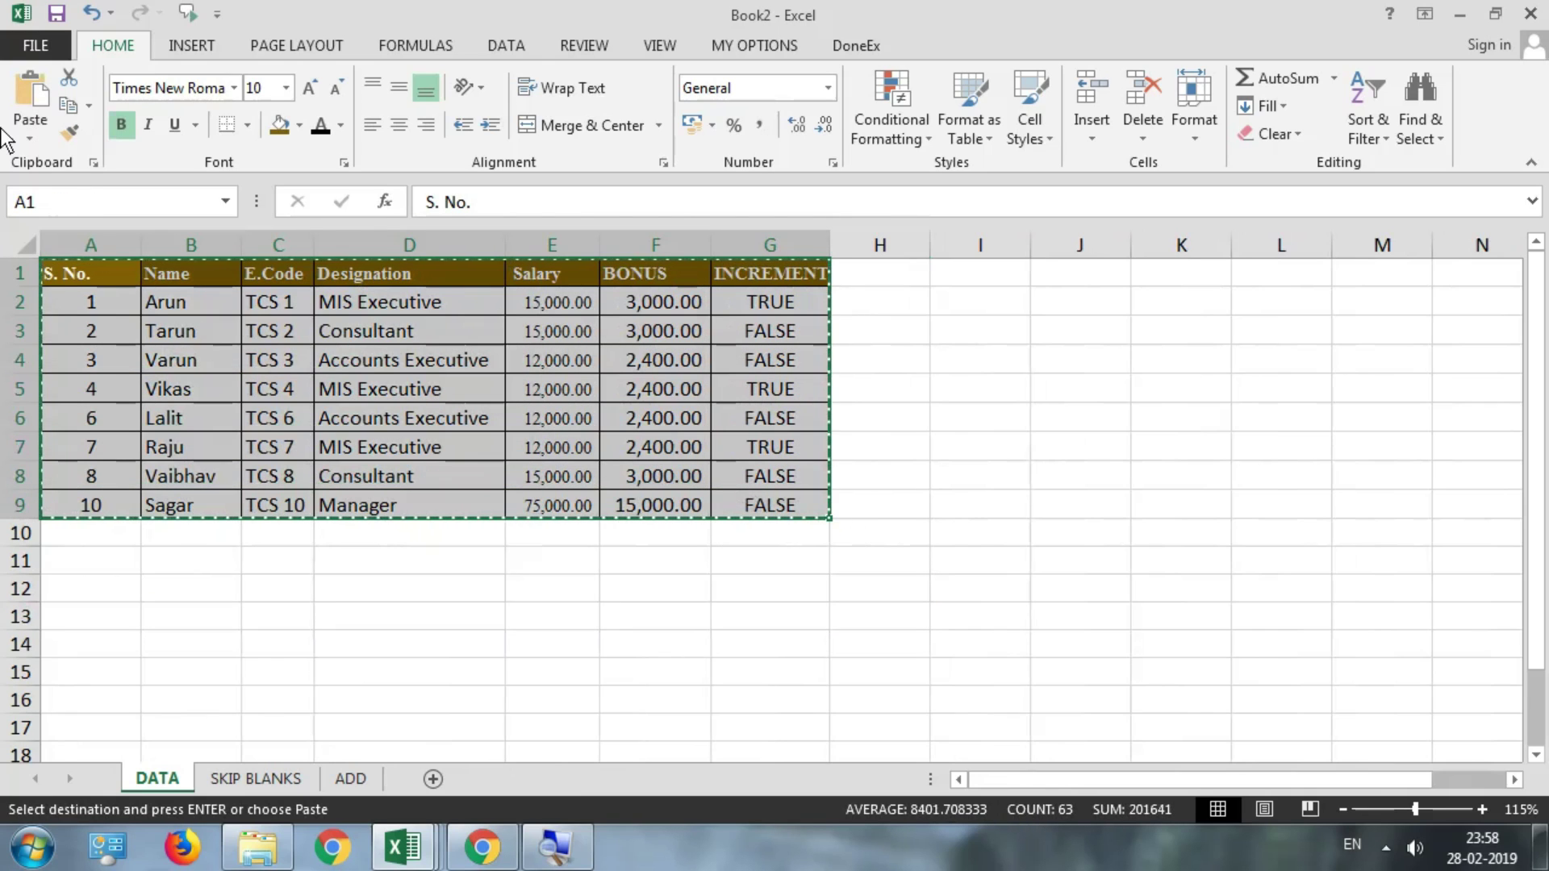
{"action": "left_click", "coordinate": [950, 275]}
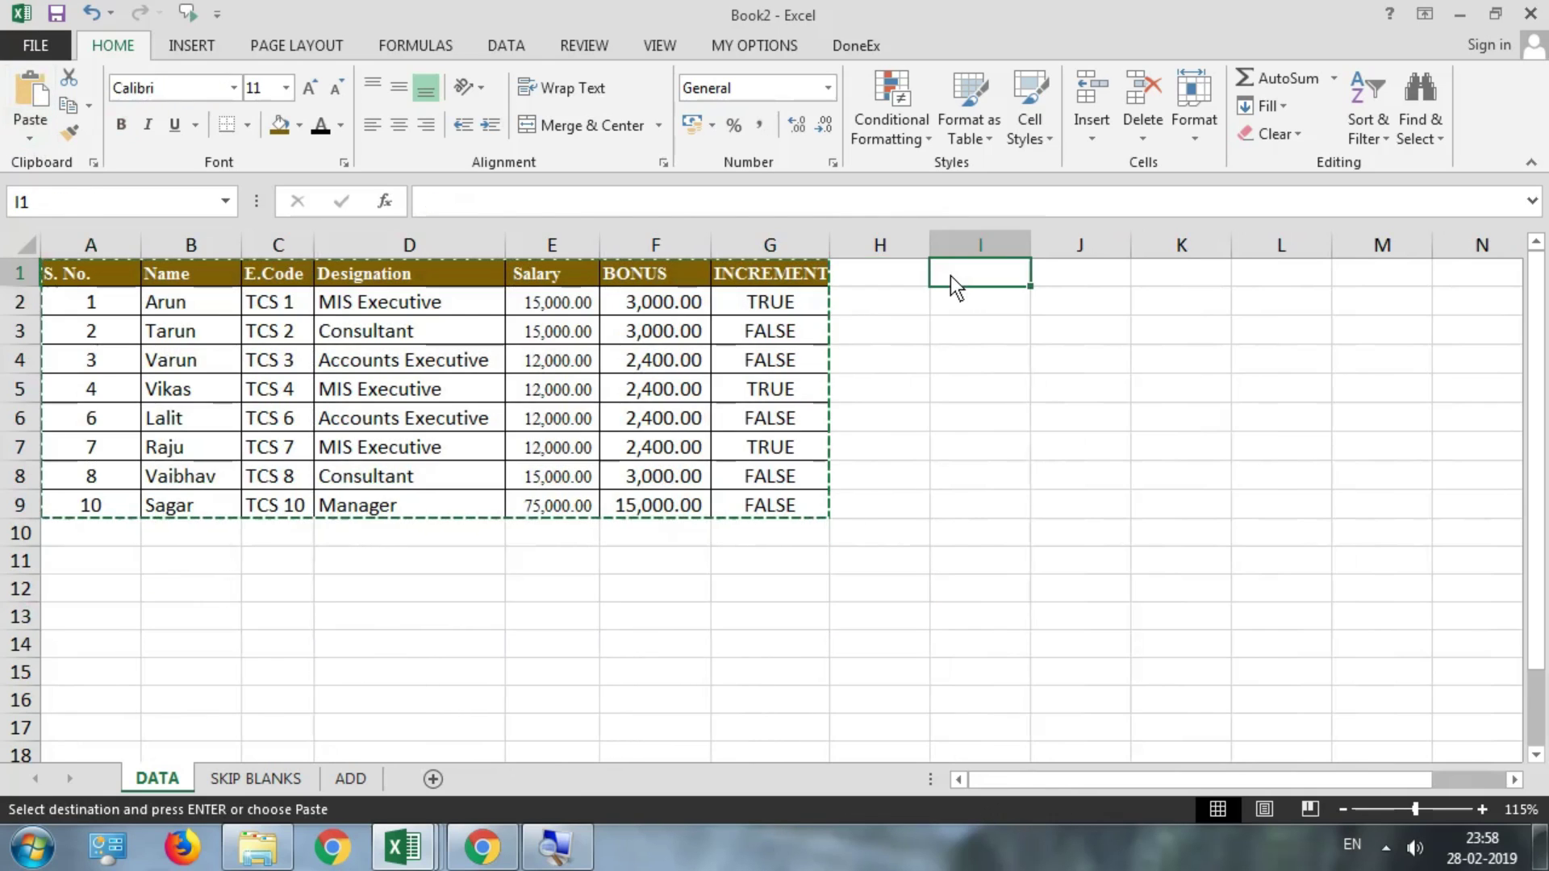
{"action": "left_click", "coordinate": [31, 139]}
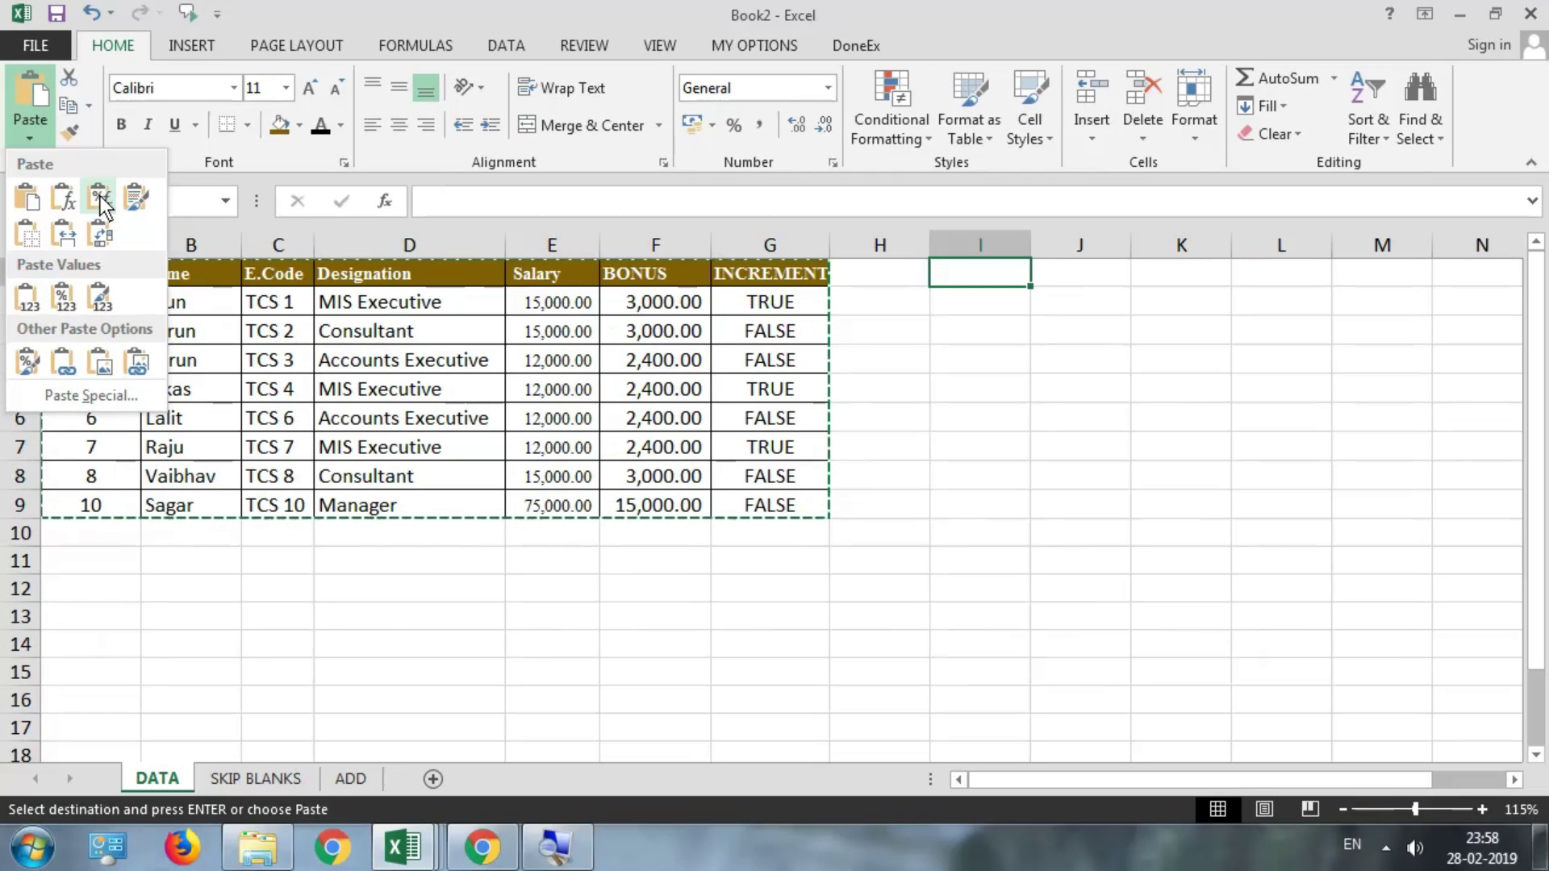
{"action": "left_click", "coordinate": [108, 199]}
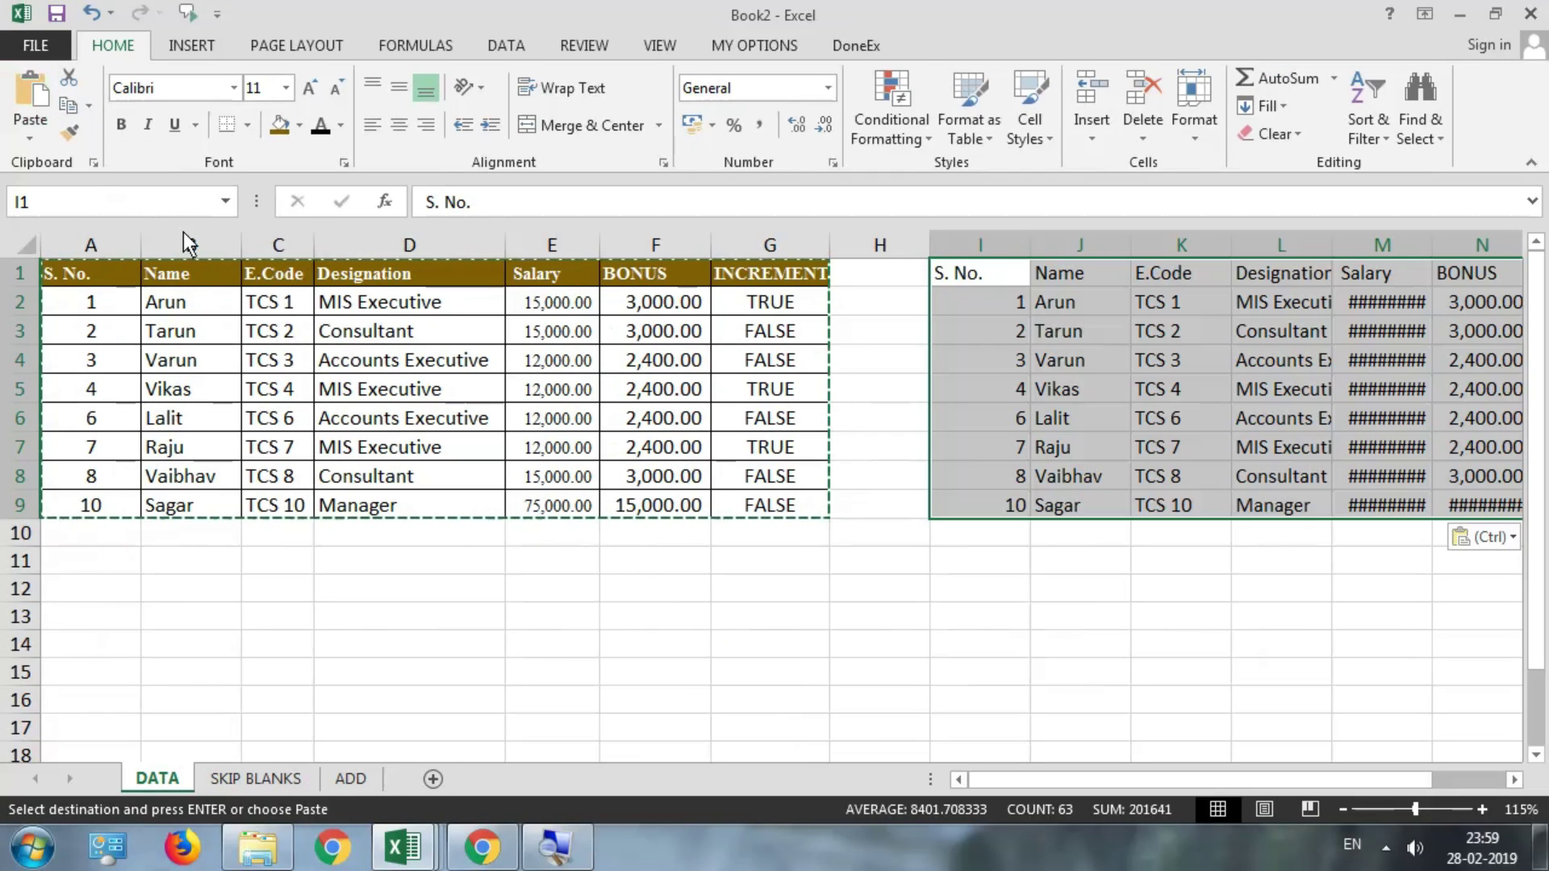
- Autofit columns M and N so the Salary and BONUS amounts fit in the pasted table
{"action": "double_click", "coordinate": [1434, 245]}
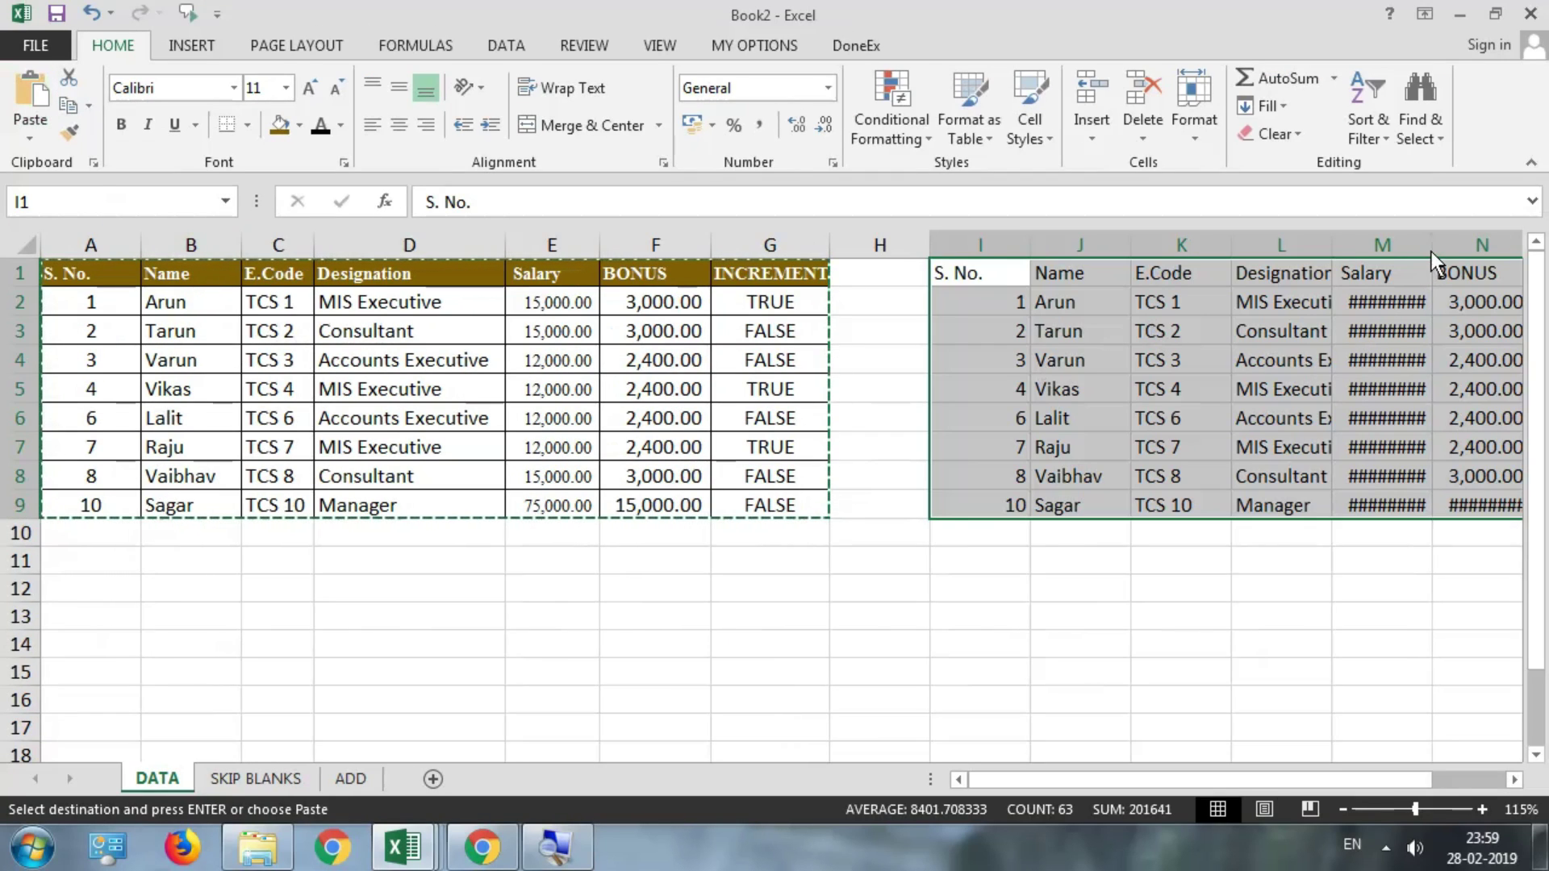
{"action": "left_click", "coordinate": [1514, 780]}
{"action": "left_click", "coordinate": [1514, 780]}
{"action": "left_click", "coordinate": [1514, 780]}
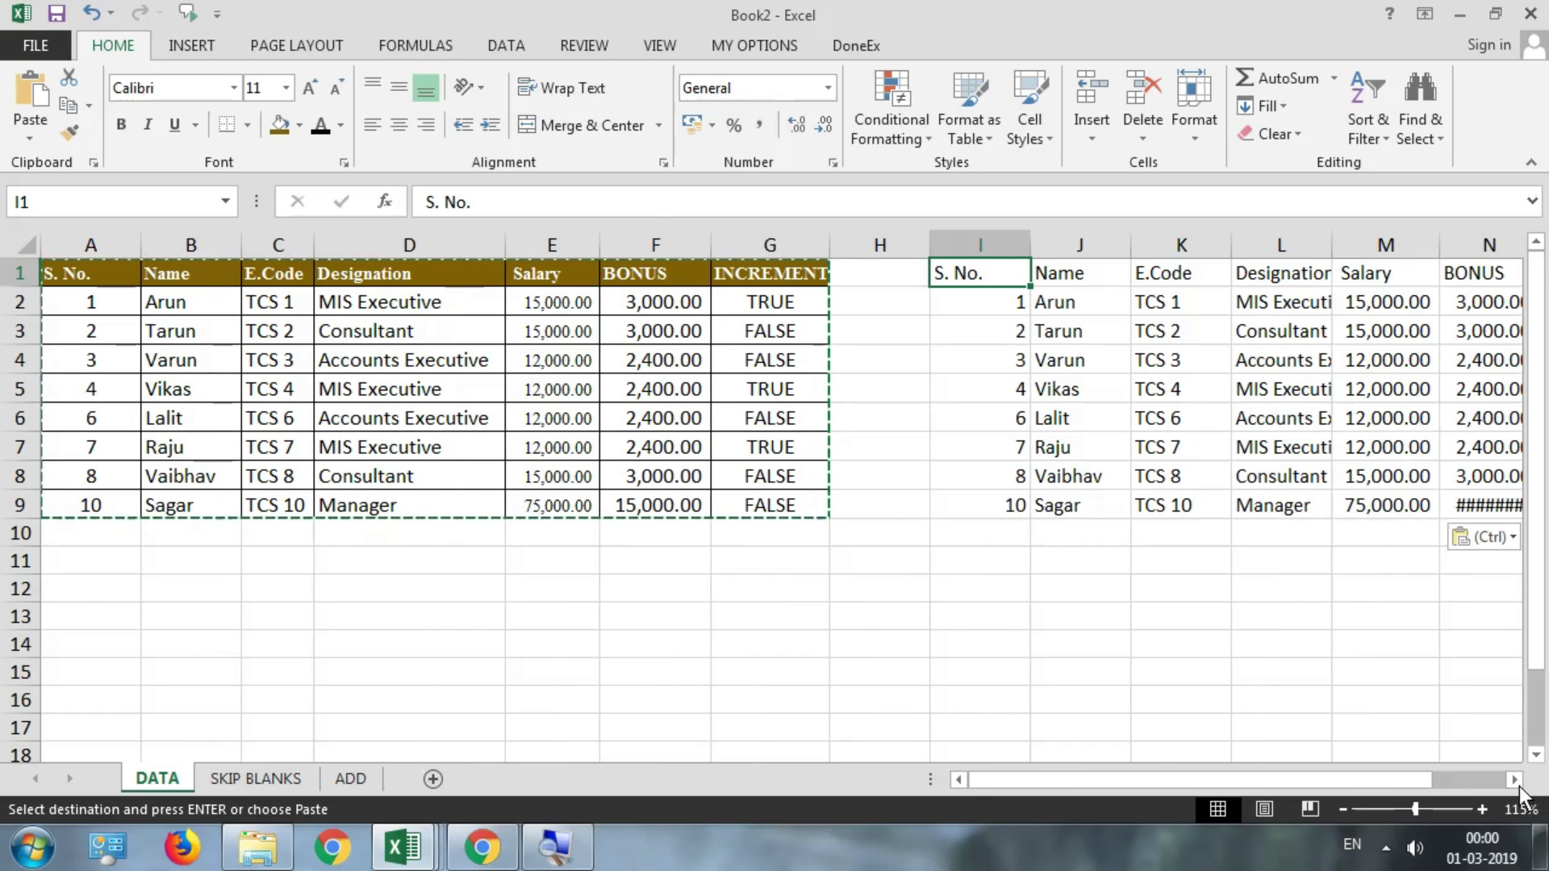
{"action": "left_click", "coordinate": [1513, 779]}
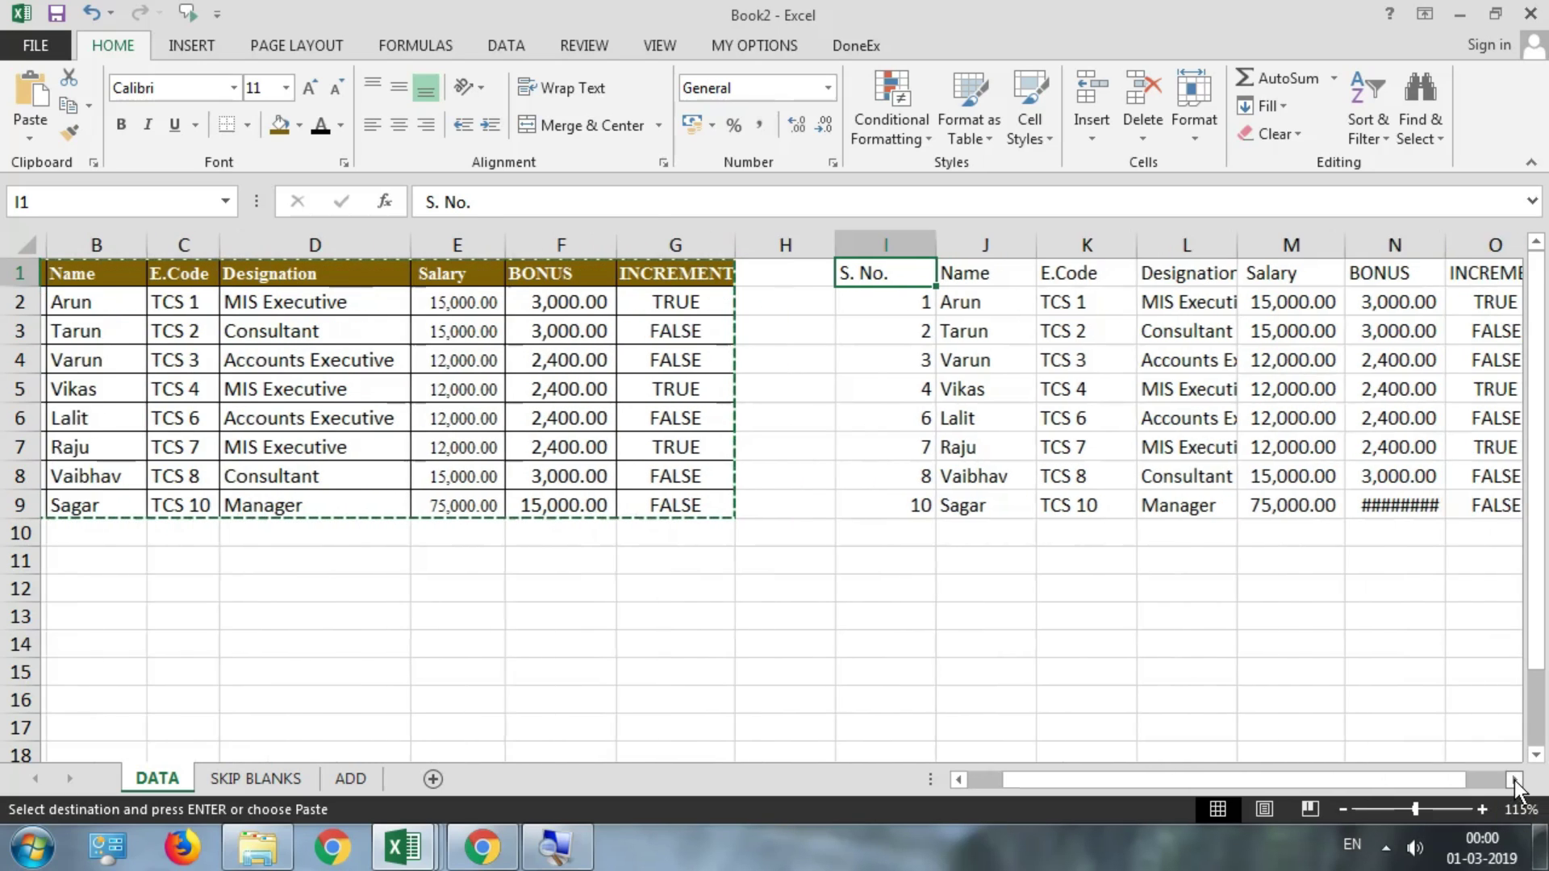
{"action": "left_click", "coordinate": [1513, 779]}
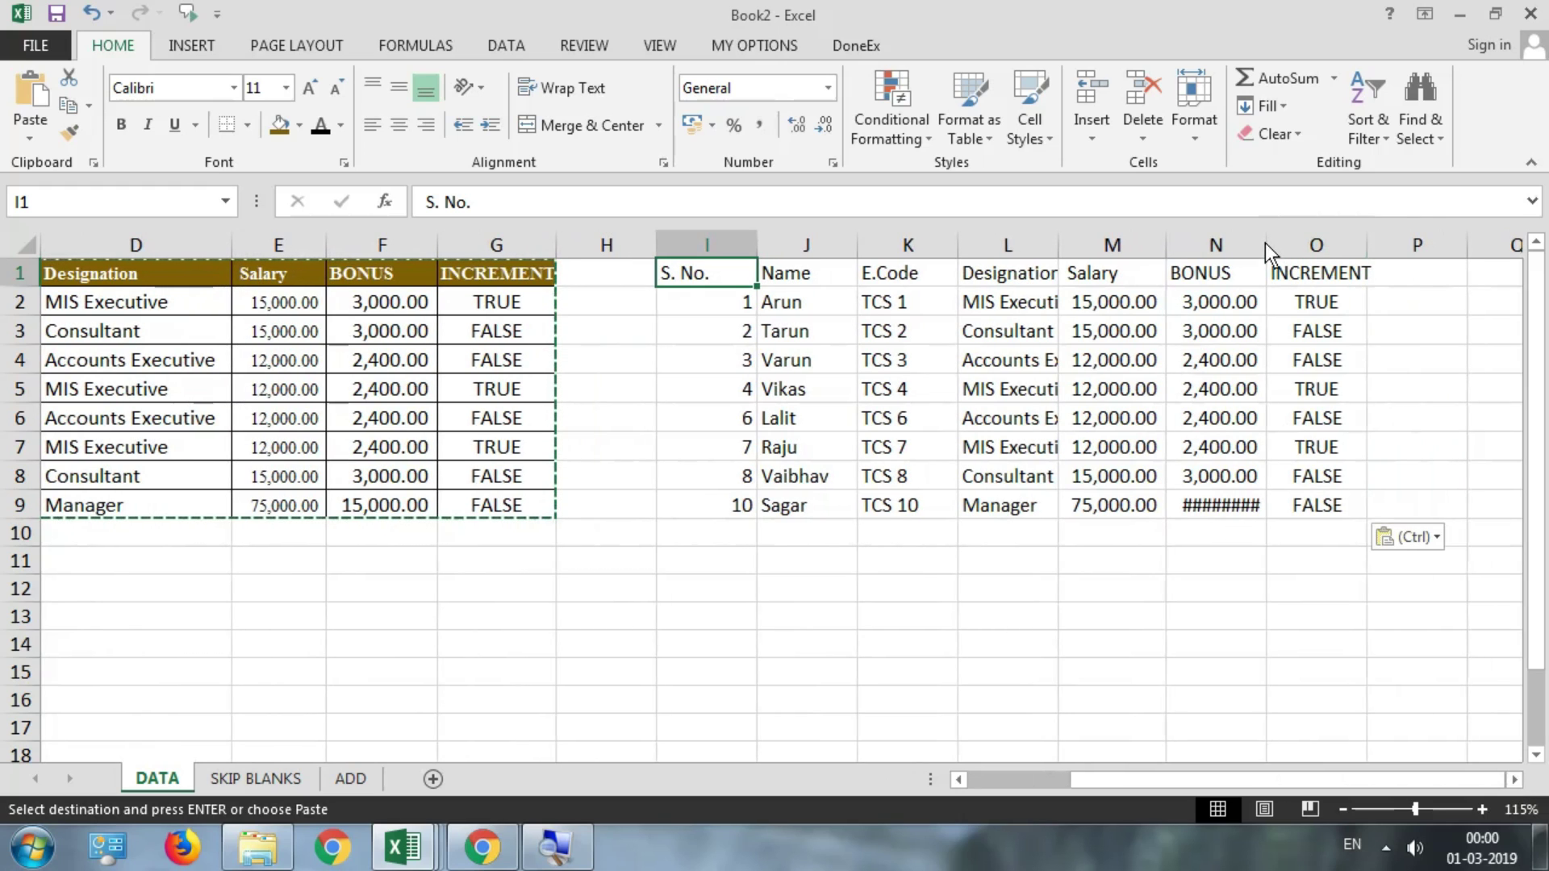
{"action": "double_click", "coordinate": [1271, 244]}
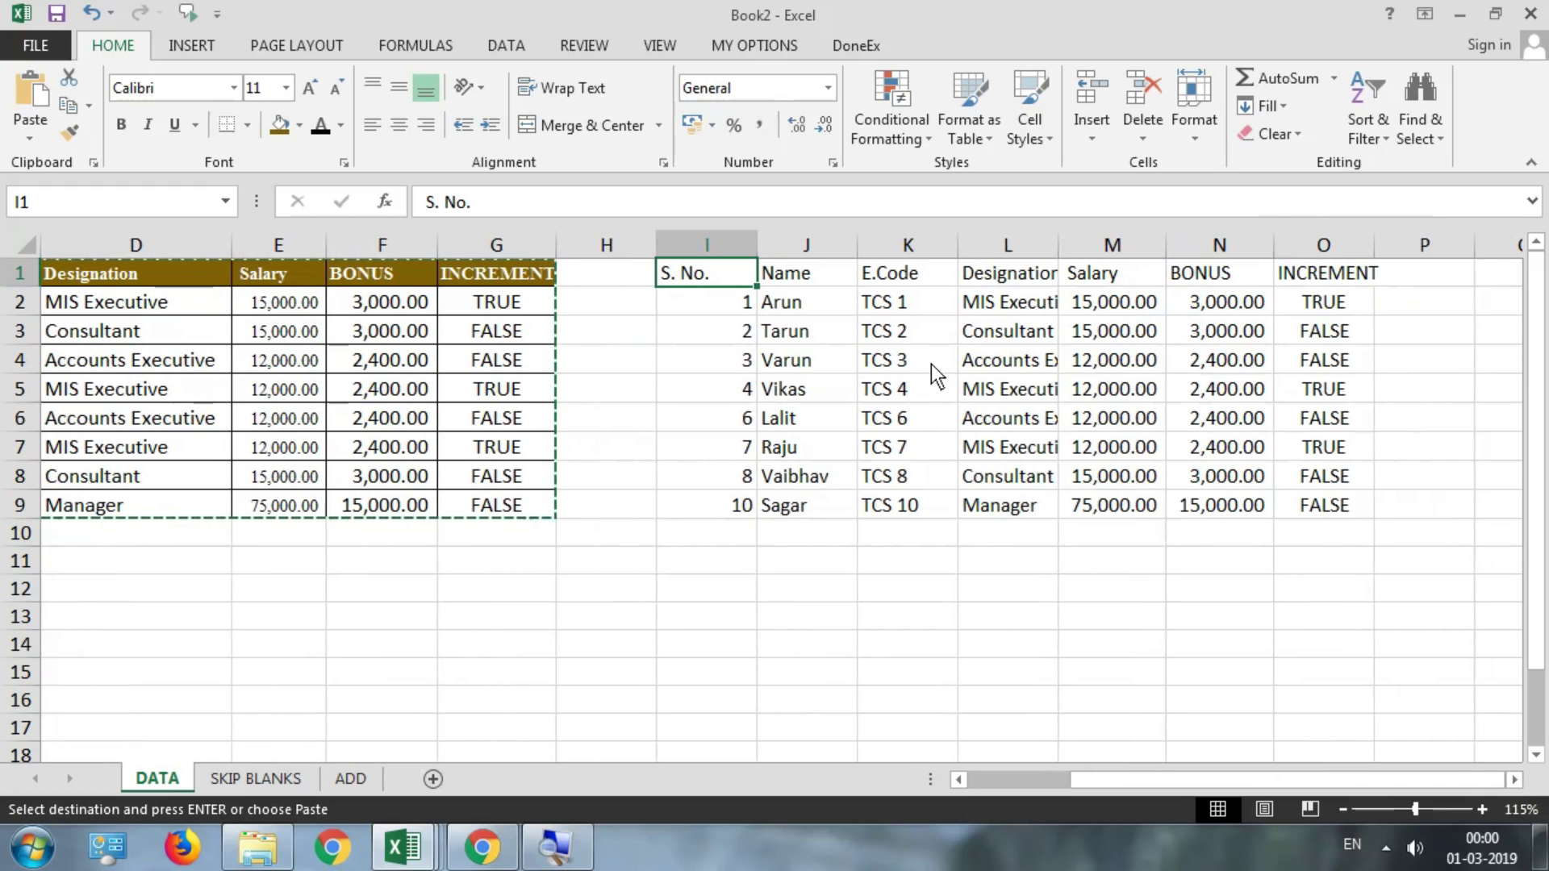
- Paste only the formulas of the copied table at A12, below the original table
{"action": "left_click_drag", "start_coordinate": [435, 388], "coordinate": [32, 360]}
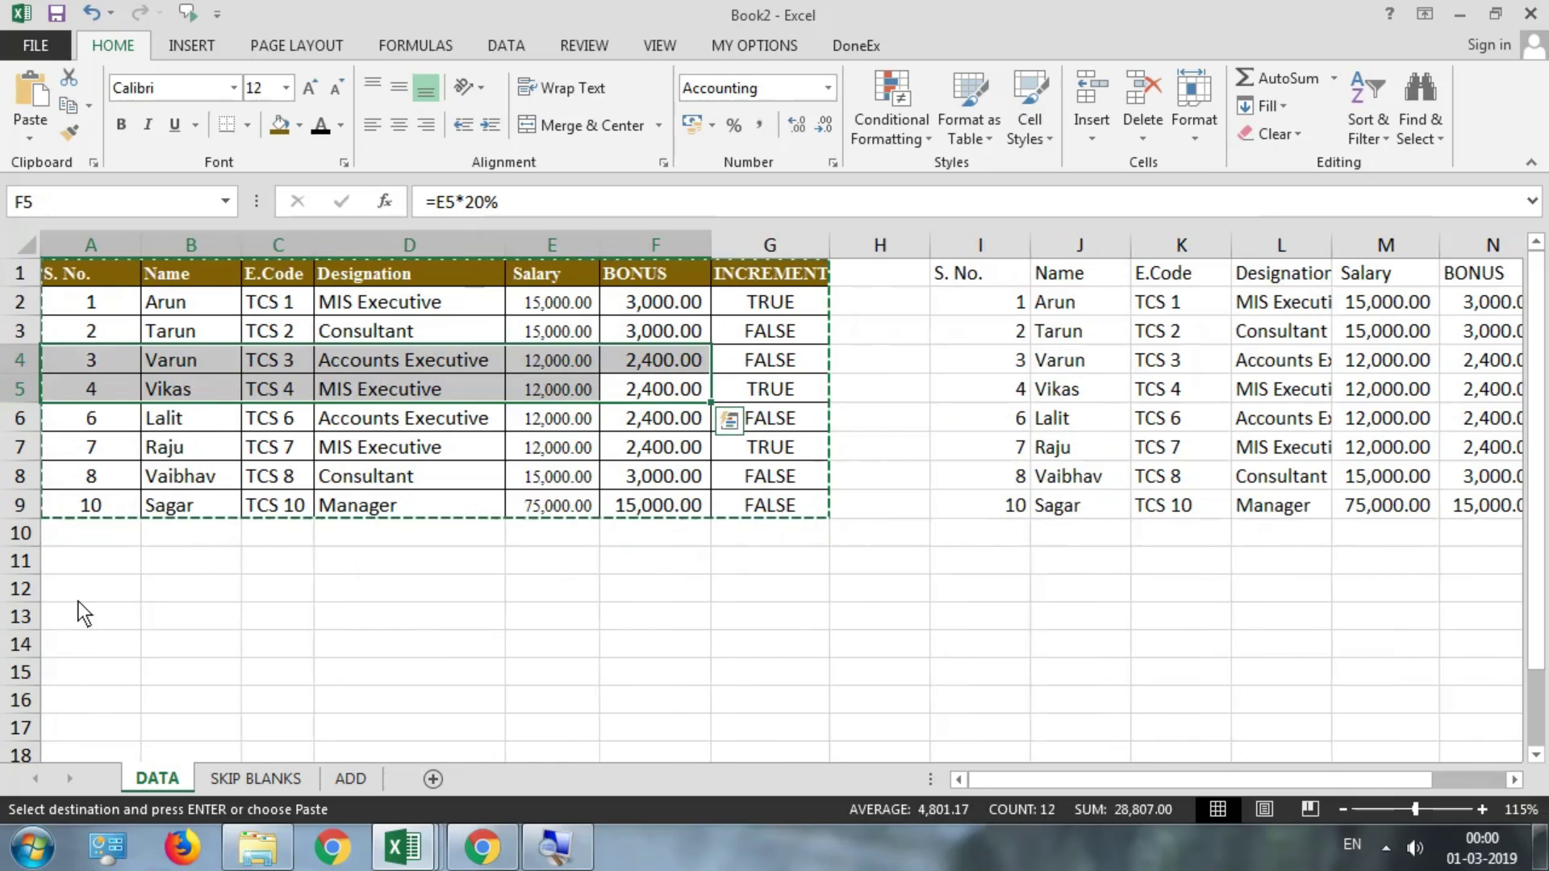
{"action": "left_click", "coordinate": [84, 597]}
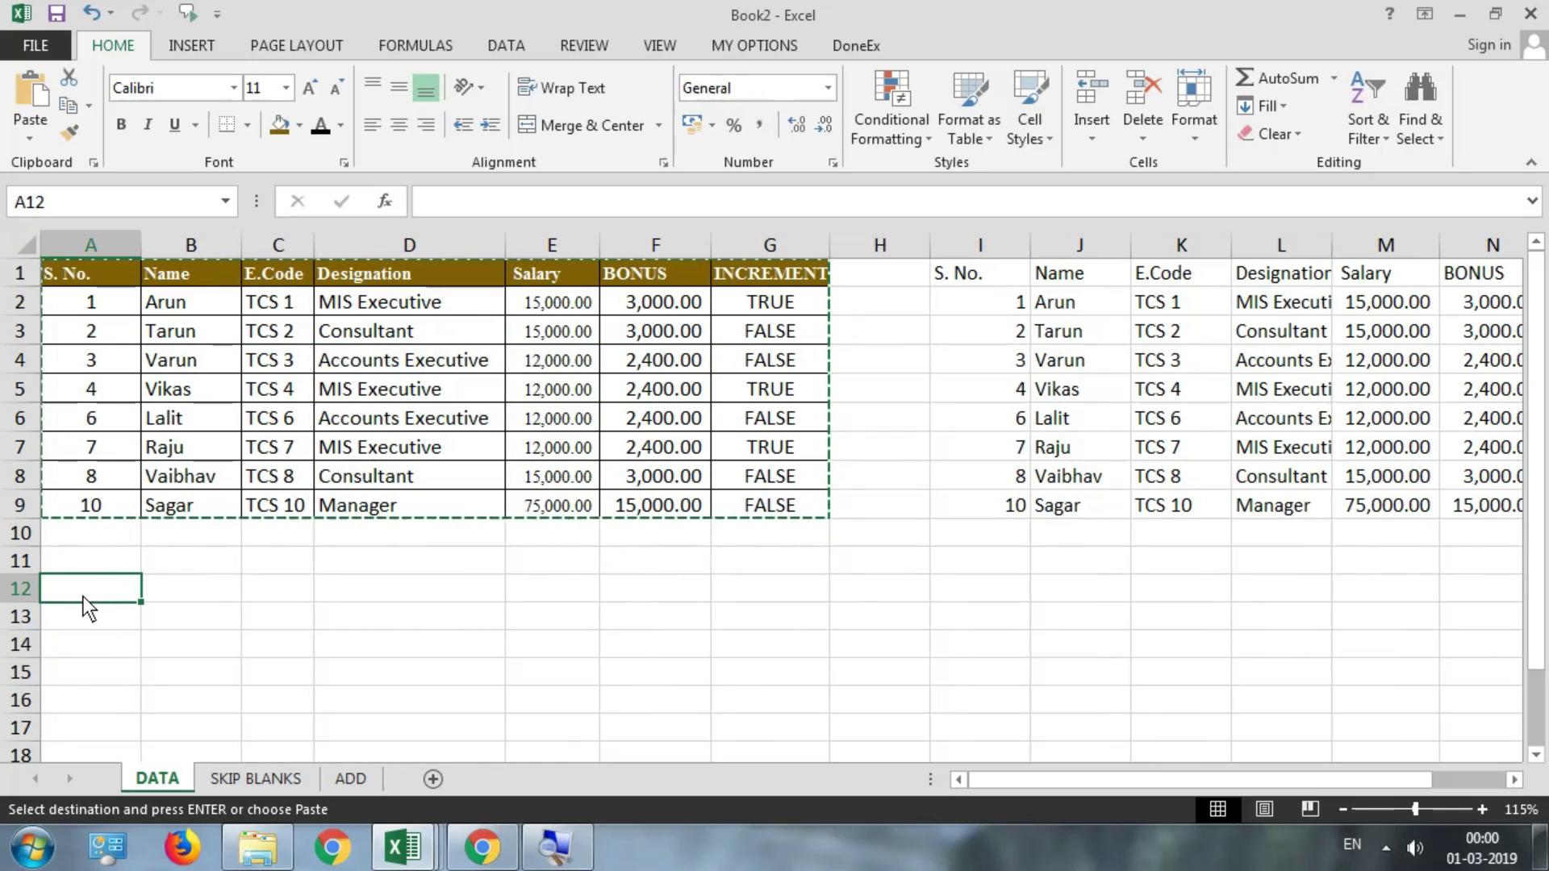
{"action": "left_click", "coordinate": [37, 133]}
{"action": "left_click", "coordinate": [62, 197]}
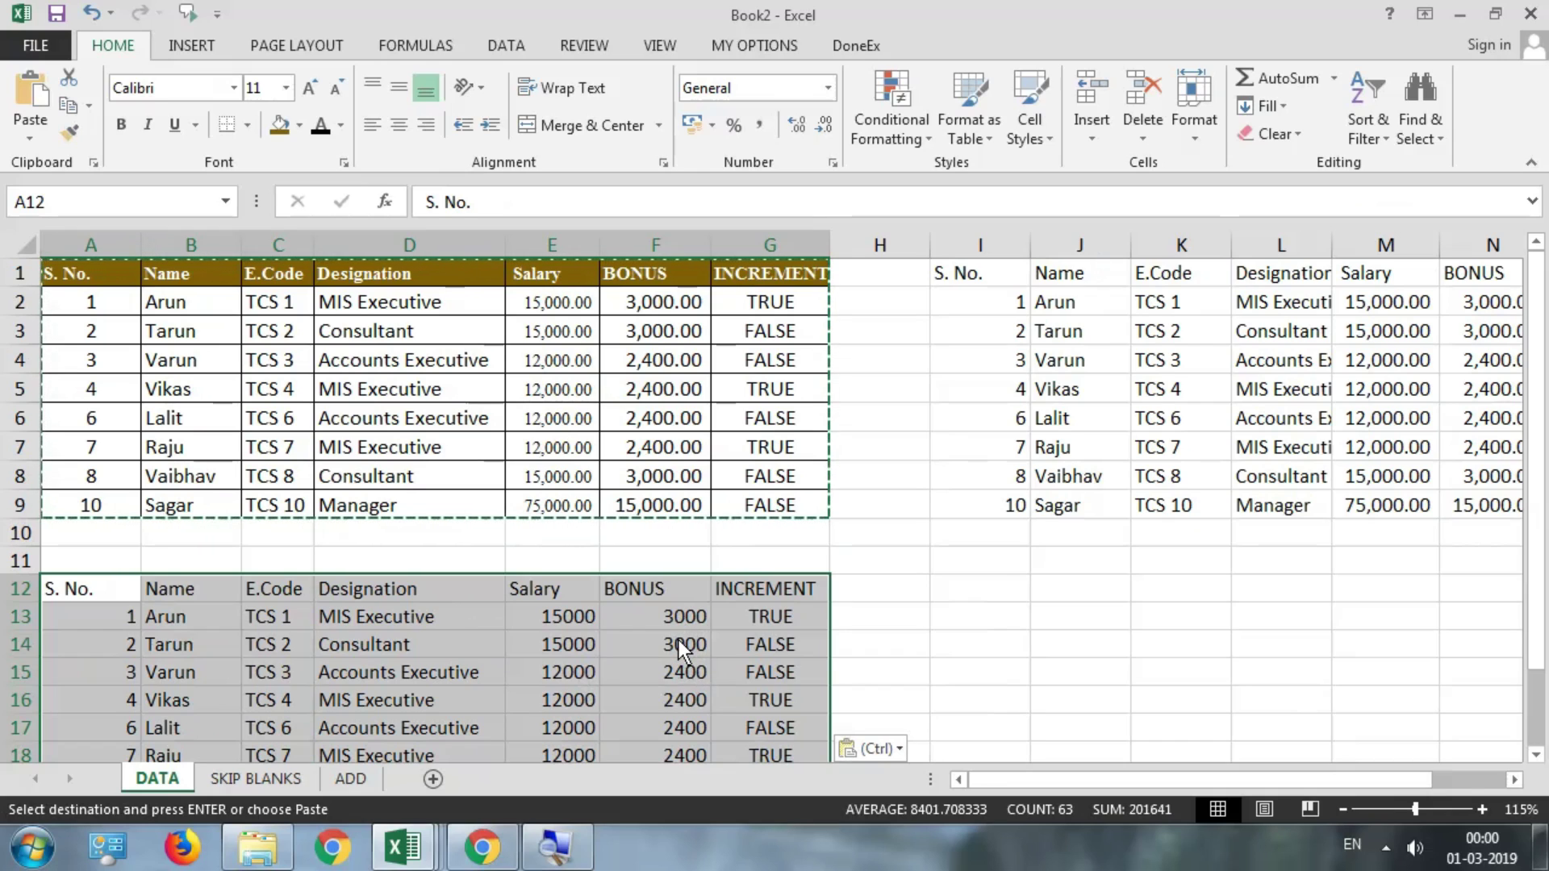
- Compare the number formatting of the Salary and BONUS columns in the original table and the copy at I1
{"action": "left_click_drag", "start_coordinate": [1396, 312], "coordinate": [1393, 521]}
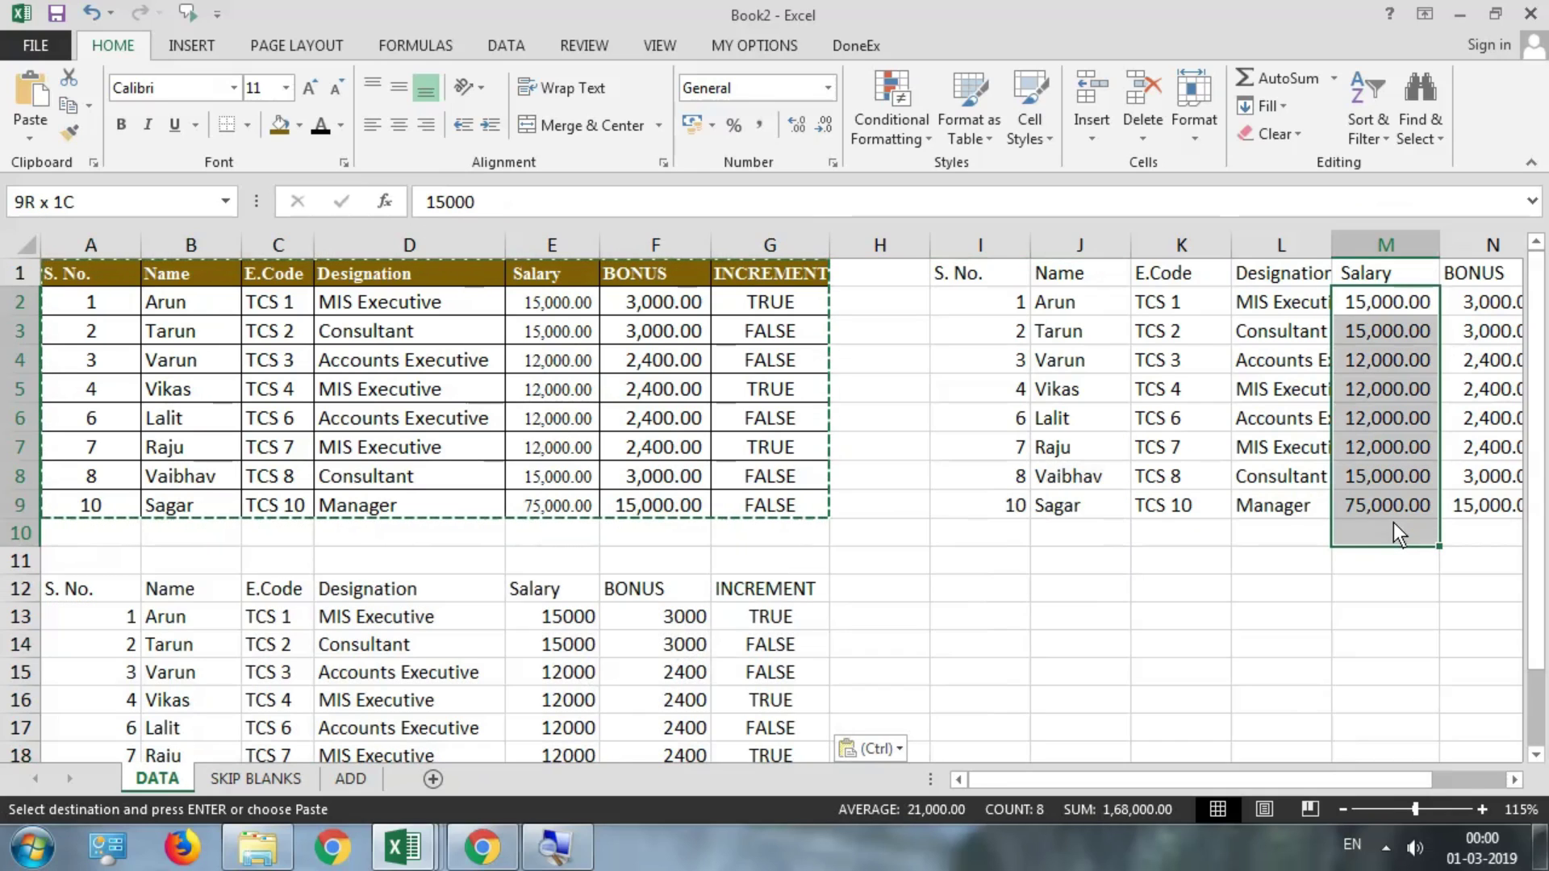
{"action": "left_click", "coordinate": [1407, 477]}
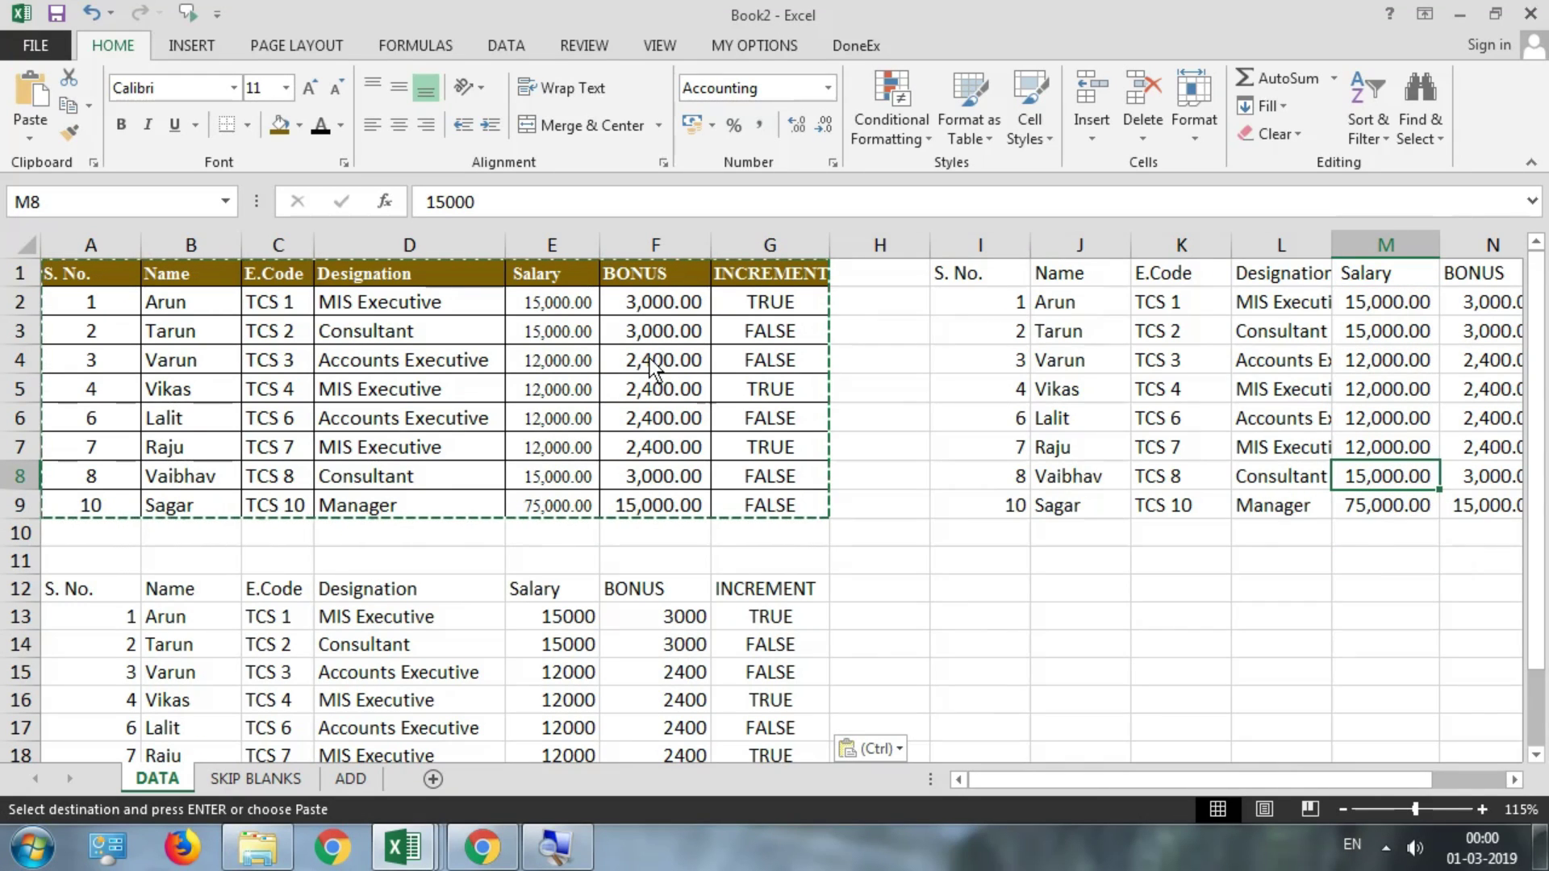
{"action": "left_click_drag", "start_coordinate": [565, 305], "coordinate": [652, 513]}
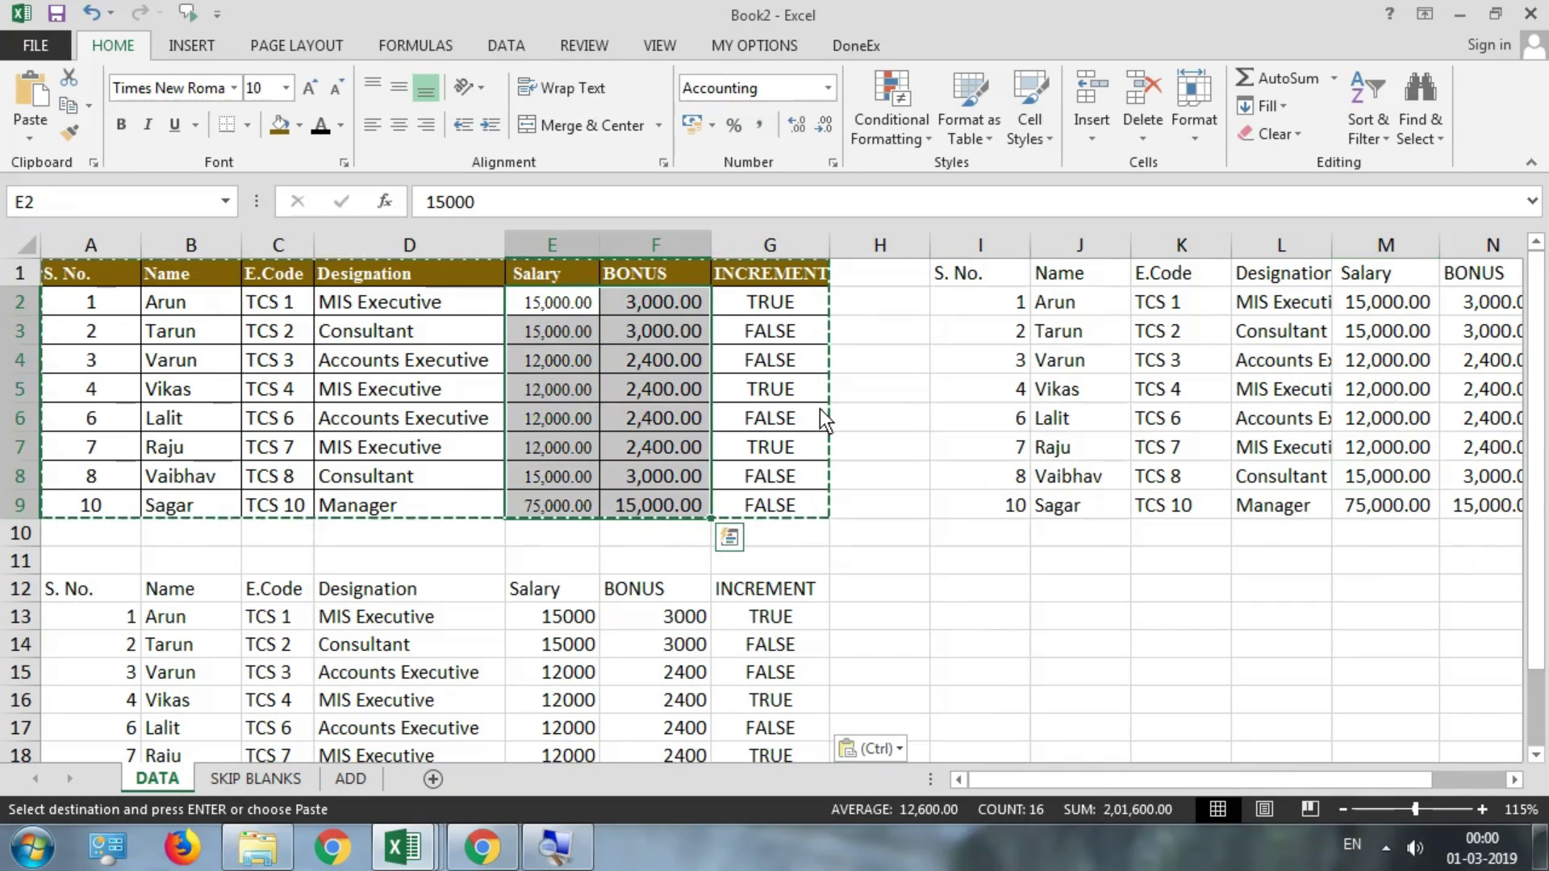
{"action": "left_click_drag", "start_coordinate": [1381, 332], "coordinate": [1439, 475]}
{"action": "left_click_drag", "start_coordinate": [1117, 307], "coordinate": [1119, 476]}
{"action": "left_click_drag", "start_coordinate": [1214, 301], "coordinate": [1161, 508]}
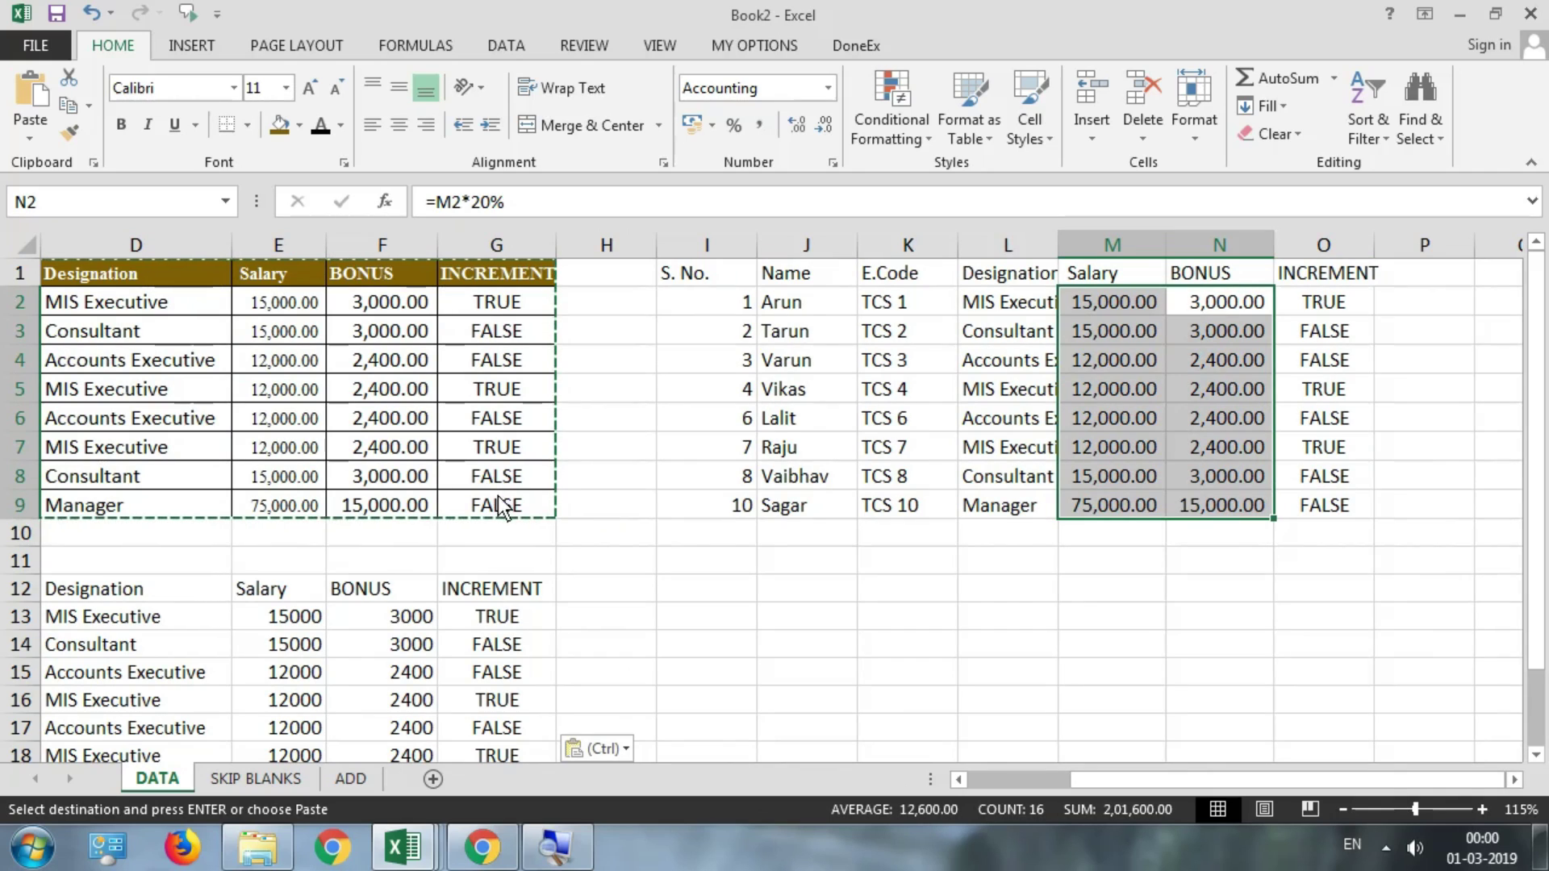
- Paste the copied employee table at I12, keeping its source formatting
{"action": "left_click", "coordinate": [716, 592]}
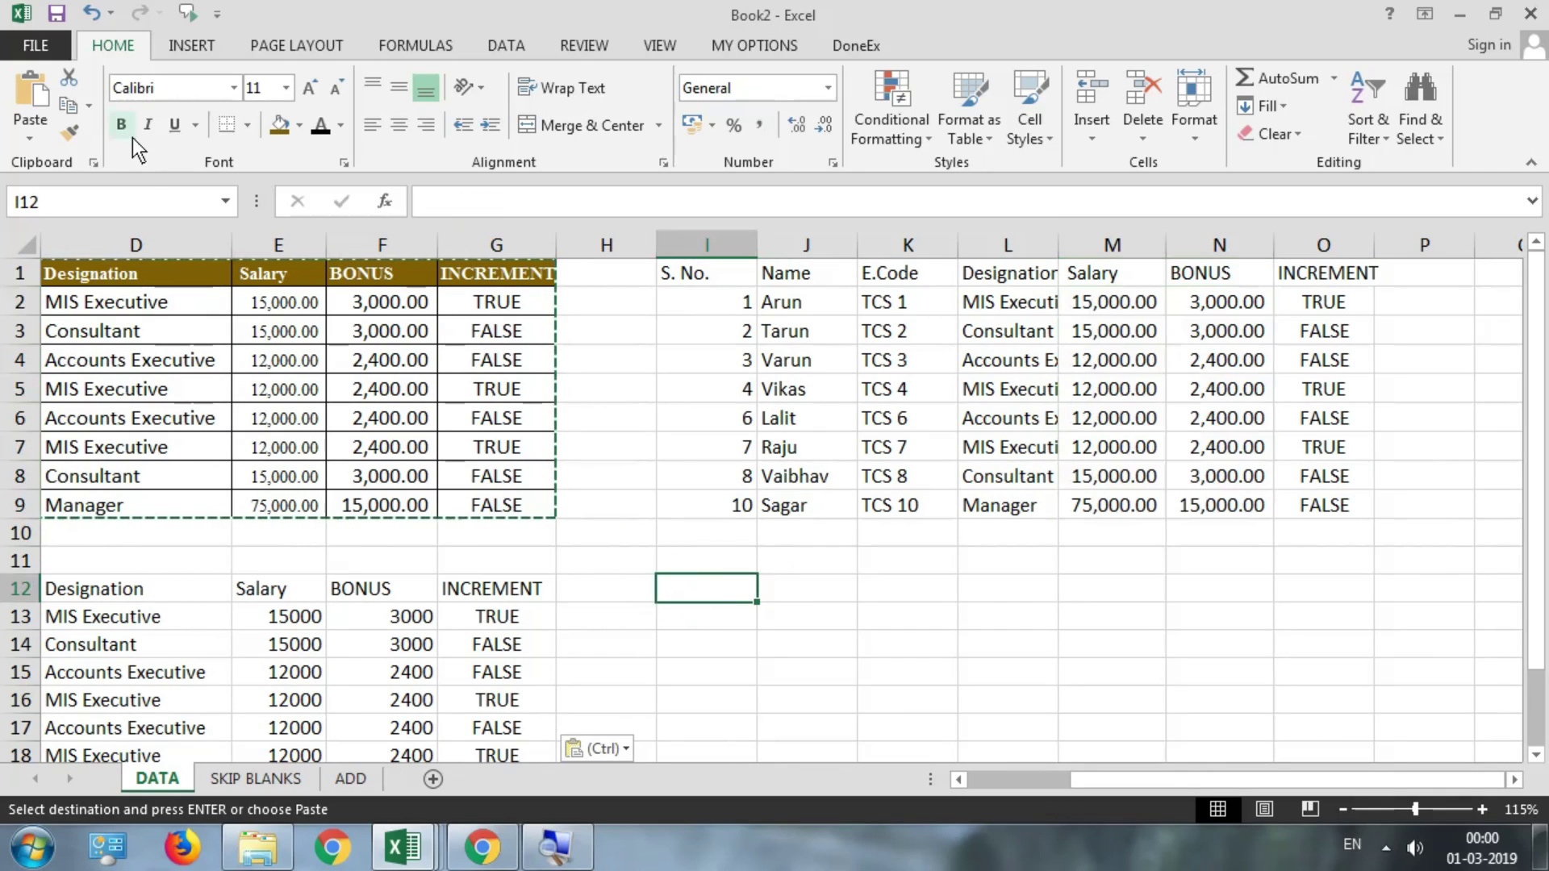
{"action": "left_click", "coordinate": [33, 139]}
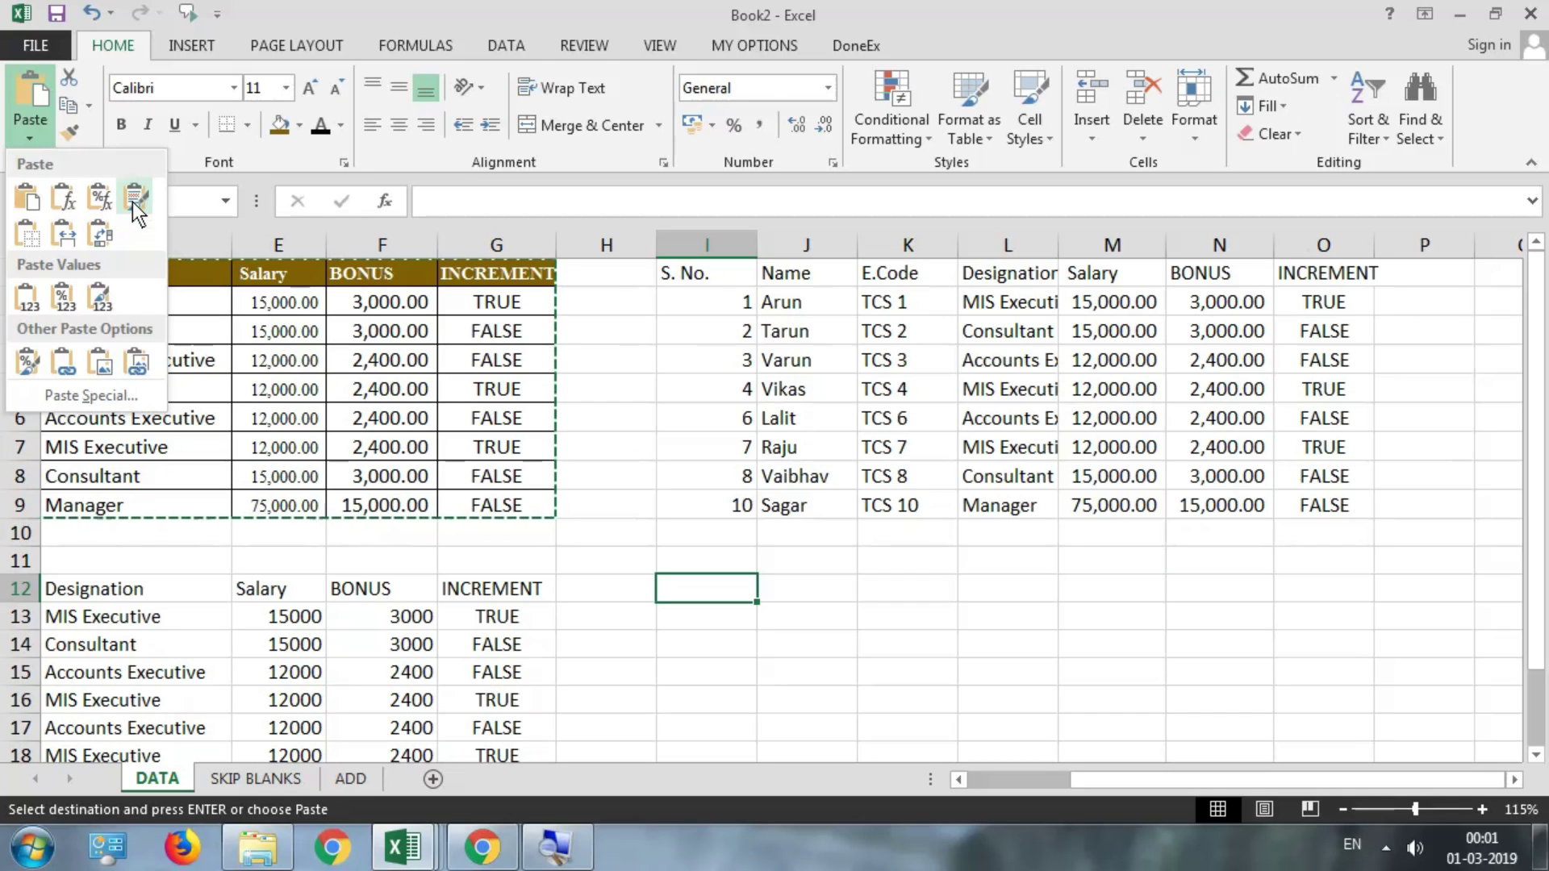
{"action": "left_click", "coordinate": [133, 200]}
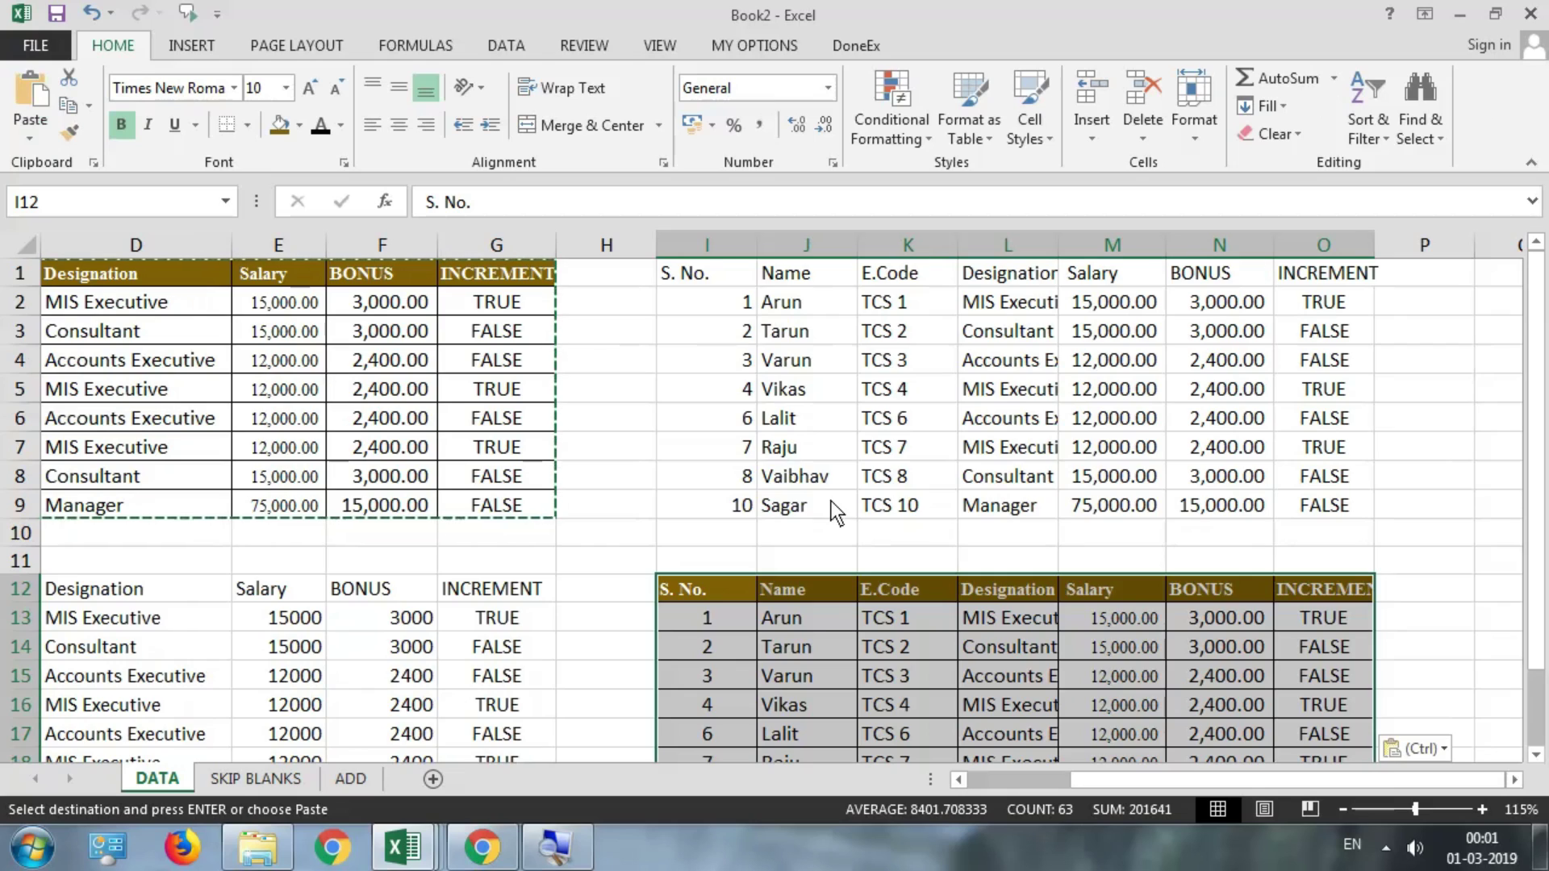
- Examine the Salary, BONUS and INCREMENT cells in the first rows of the copy at I12 for values and formulas
{"action": "scroll", "coordinate": [955, 518], "scroll_direction": "down", "scroll_amount": 4}
{"action": "scroll", "coordinate": [955, 520], "scroll_direction": "up", "scroll_amount": 4}
{"action": "left_click", "coordinate": [1122, 621]}
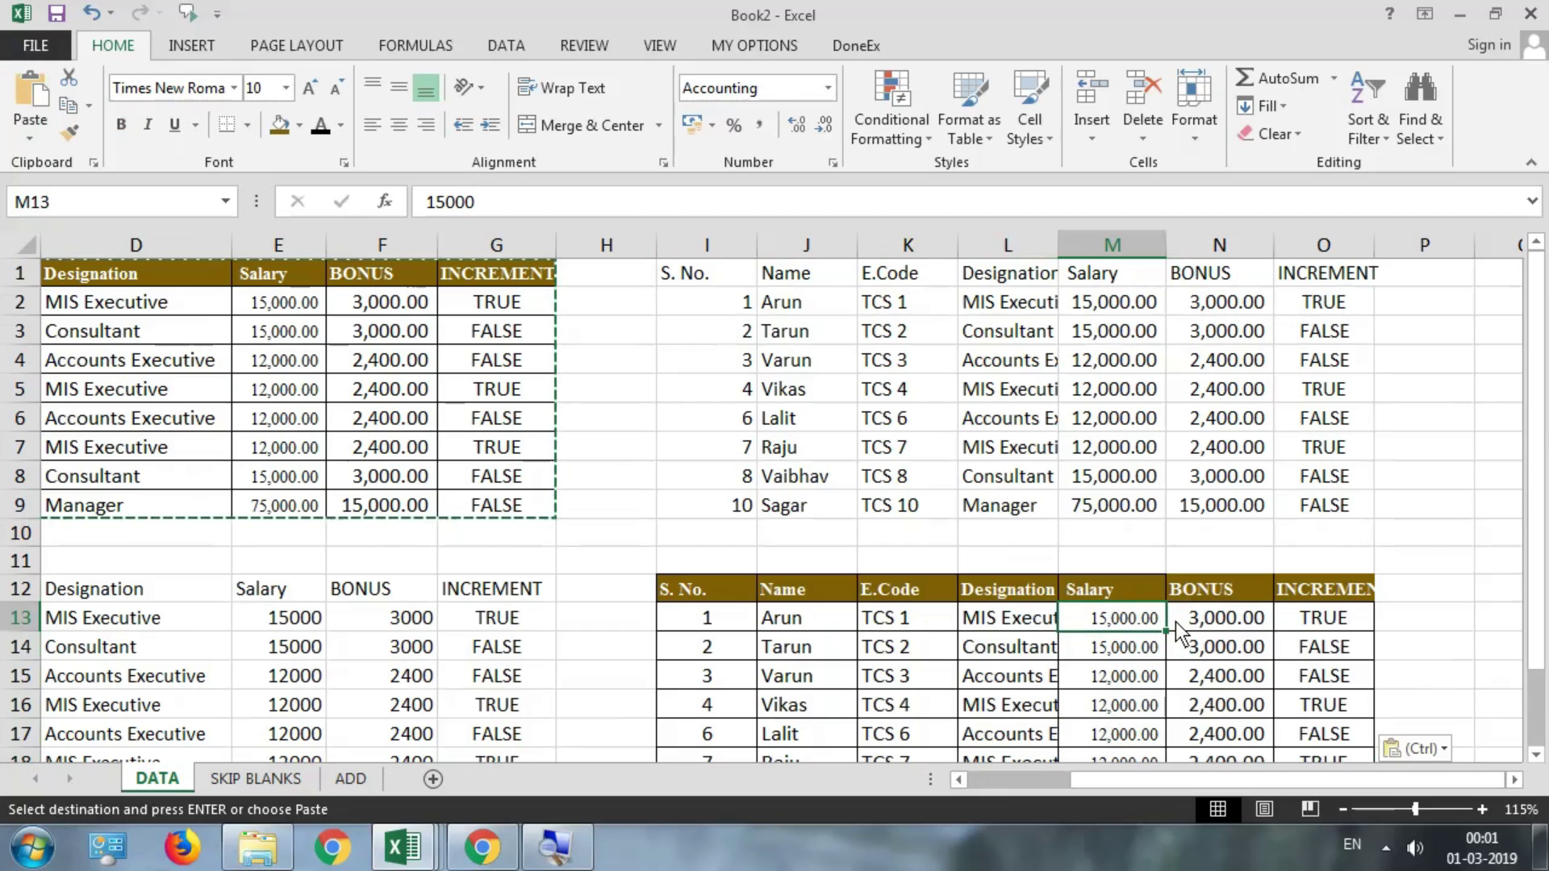
{"action": "left_click", "coordinate": [1208, 623]}
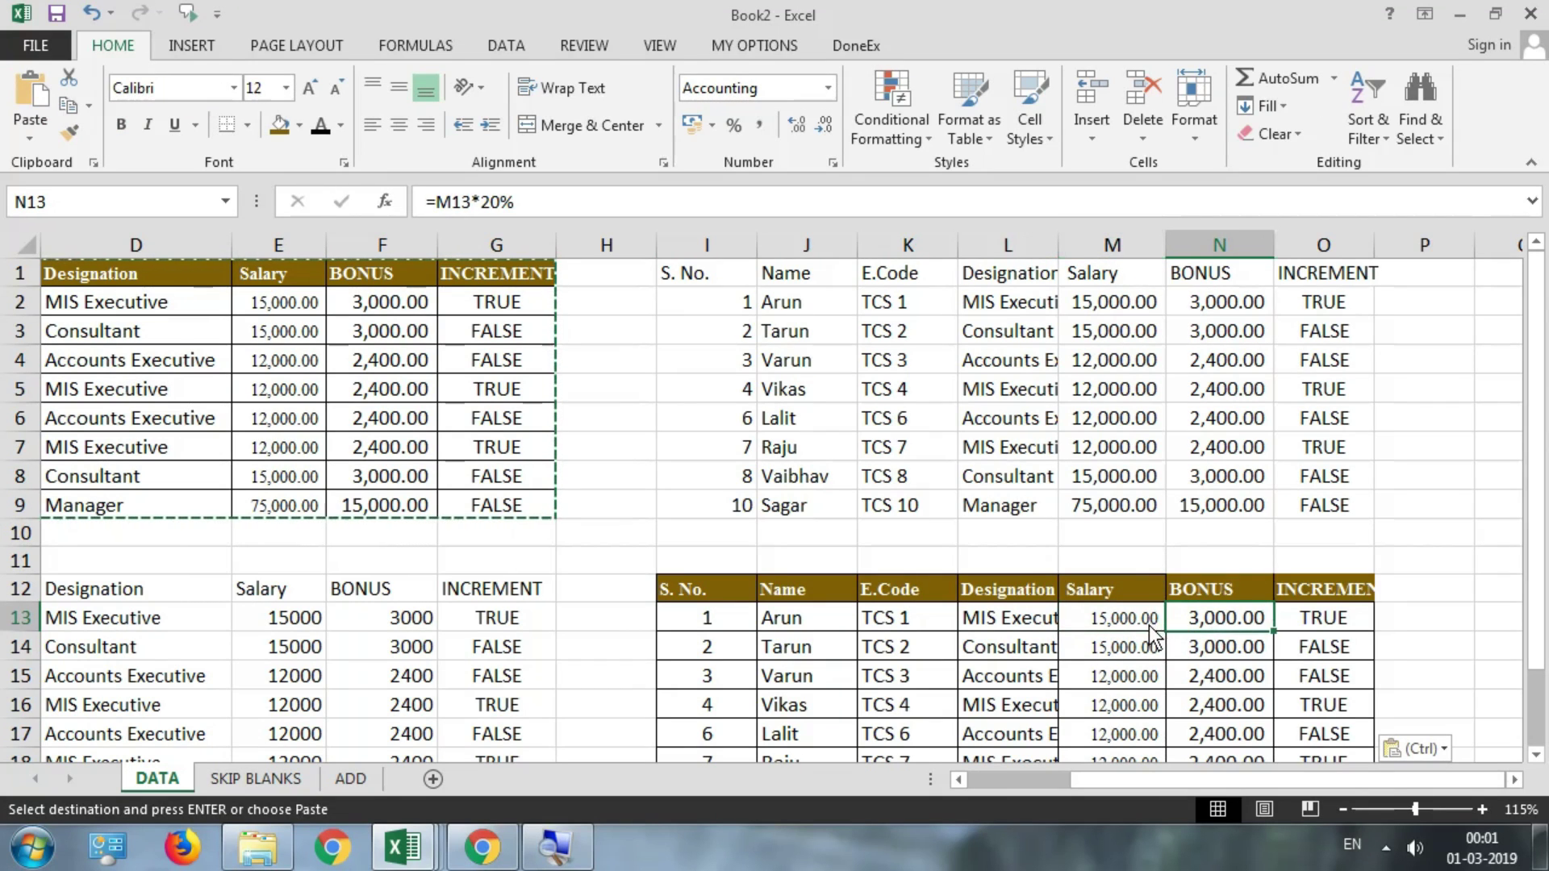
{"action": "left_click", "coordinate": [1308, 621]}
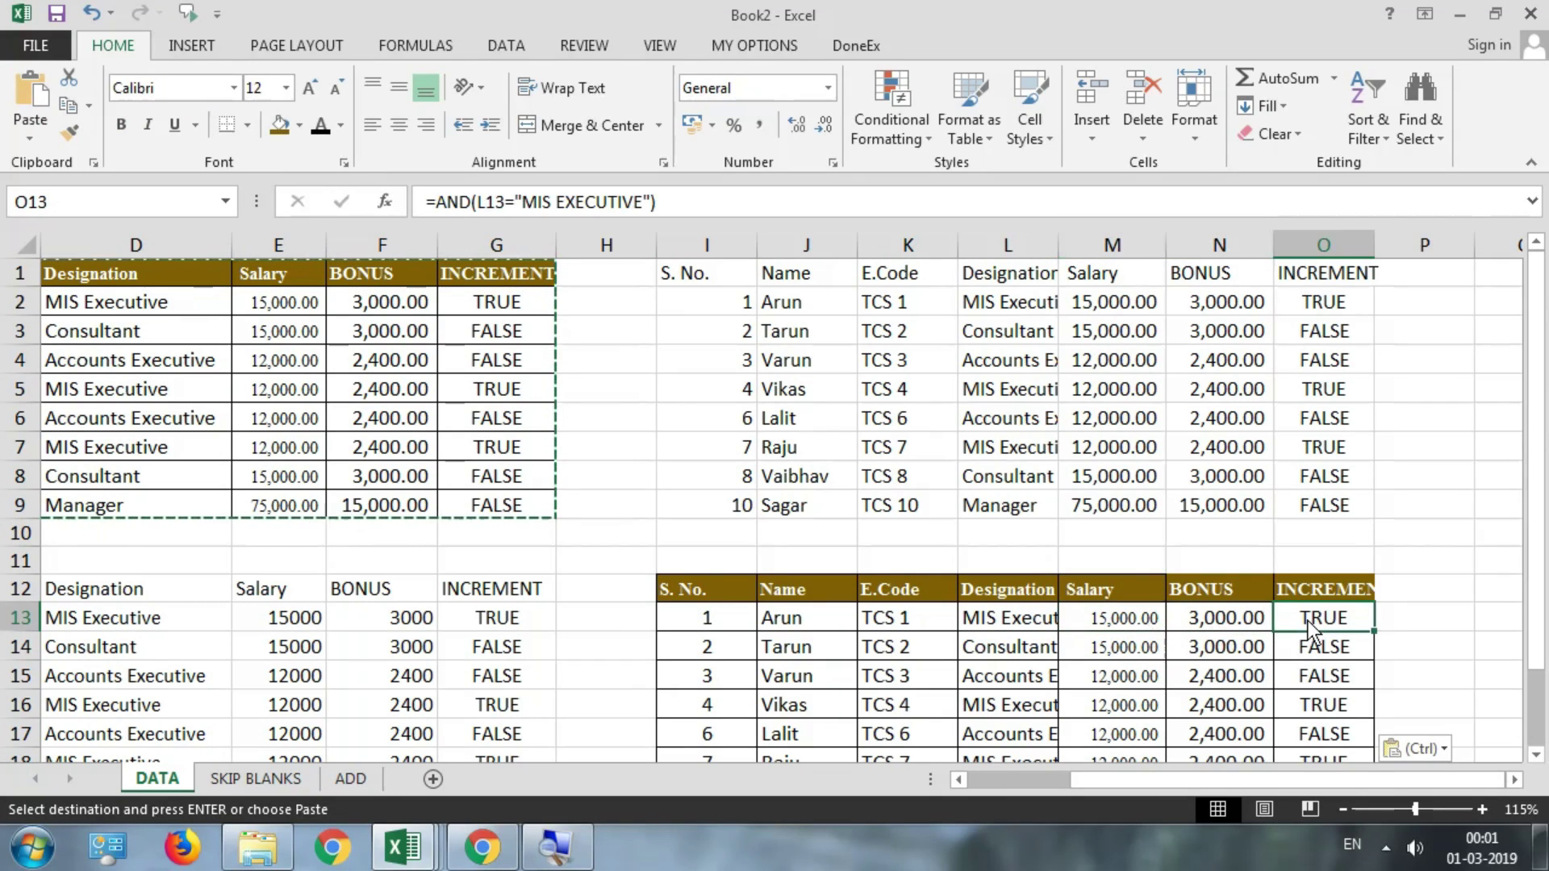
{"action": "left_click", "coordinate": [1231, 646]}
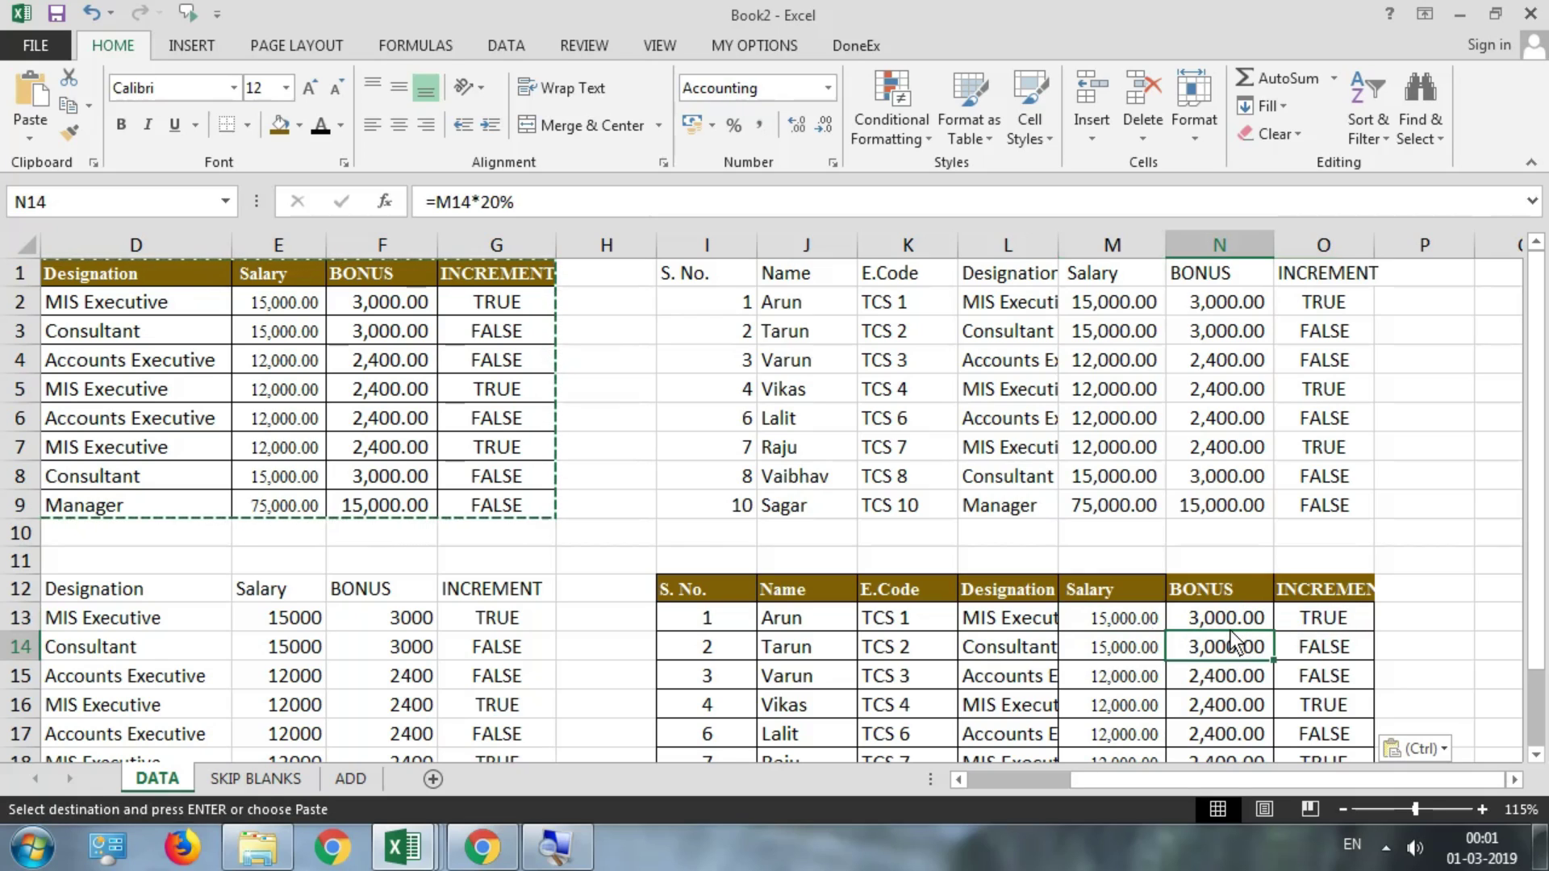
{"action": "left_click", "coordinate": [1228, 619]}
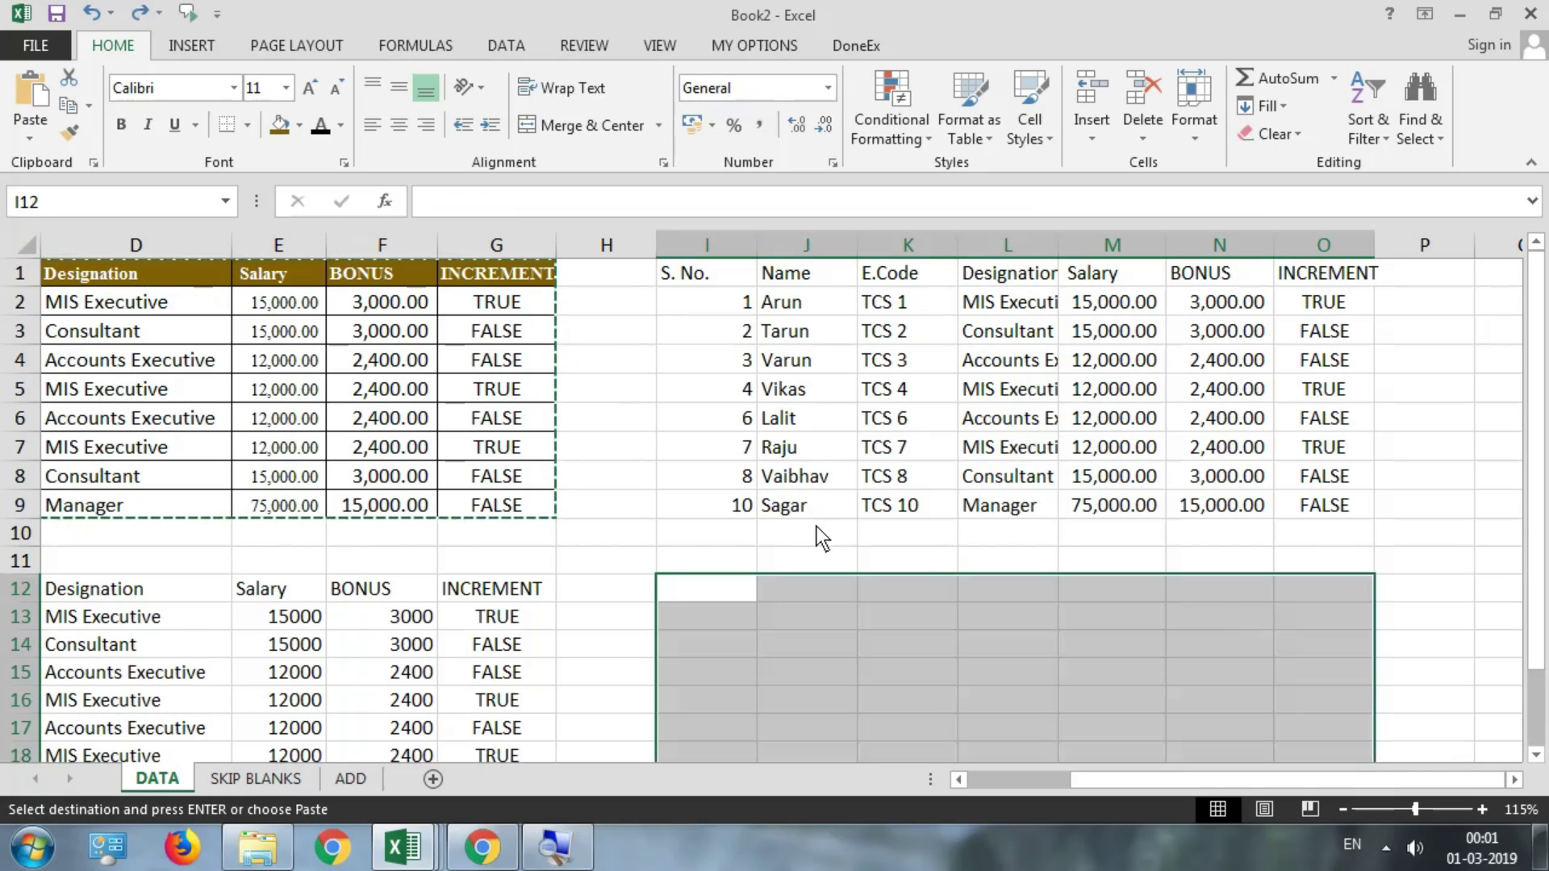
- Try pasting the copied table at I12 with the No Borders option, and undo the paste
{"action": "left_click", "coordinate": [666, 585]}
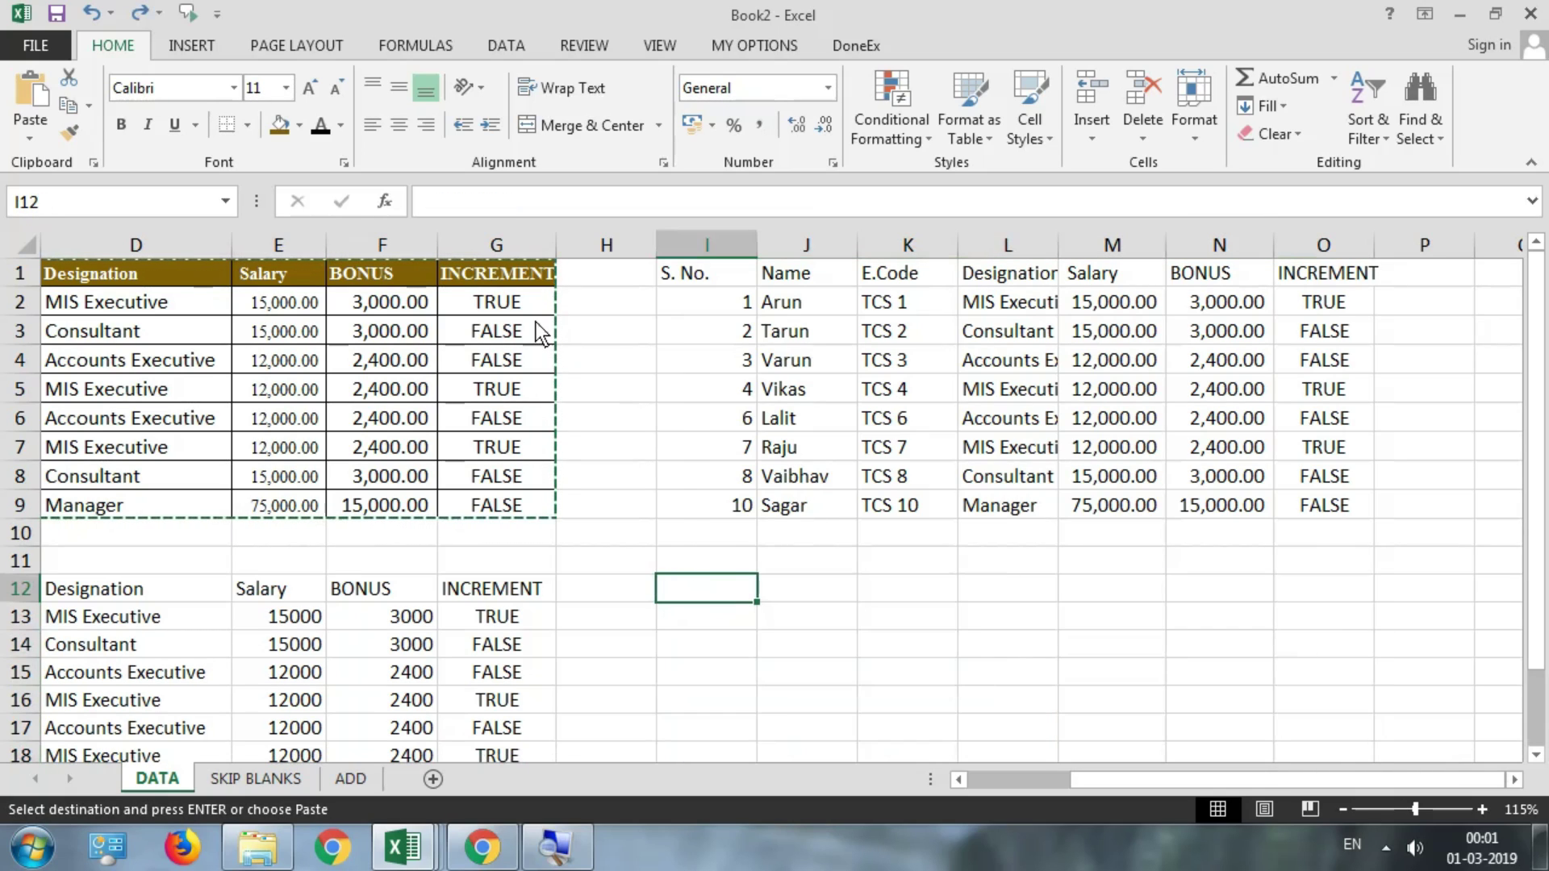
{"action": "left_click", "coordinate": [13, 134]}
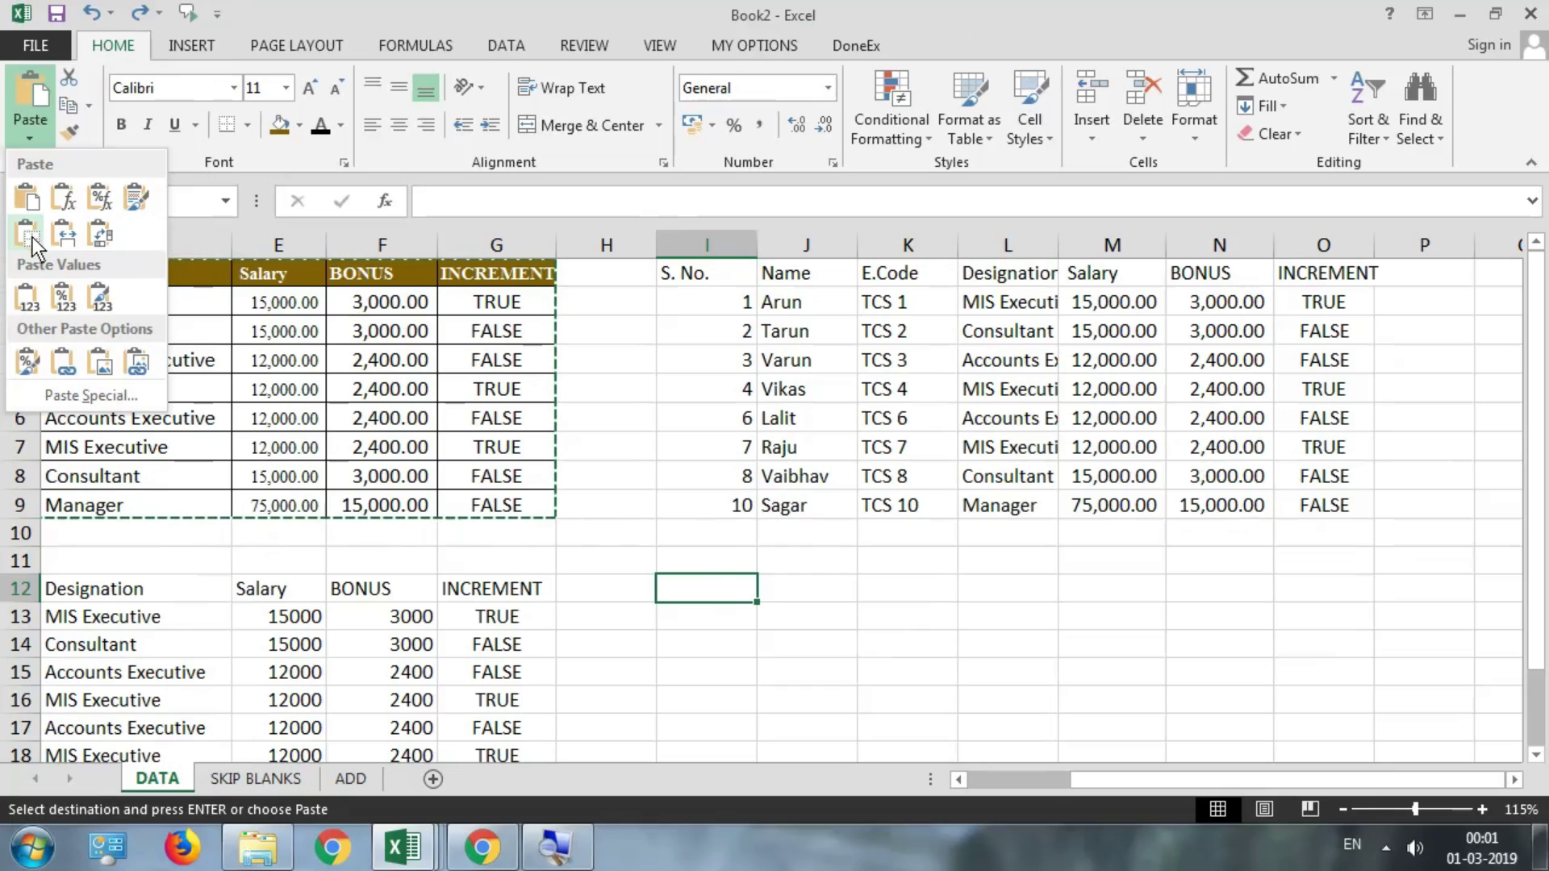
{"action": "left_click", "coordinate": [32, 237]}
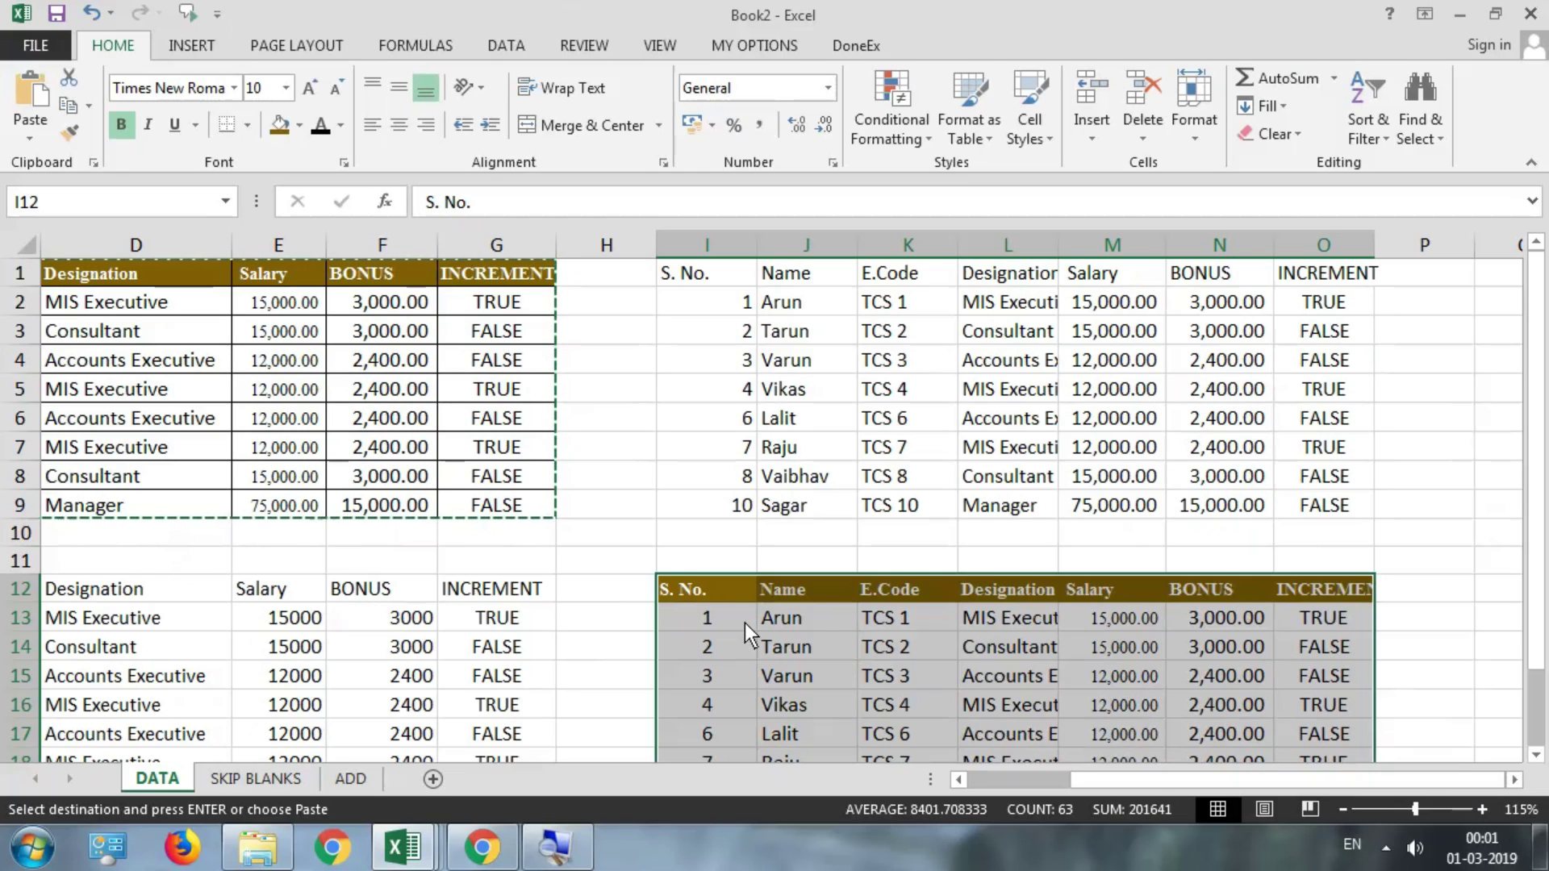
{"action": "scroll", "coordinate": [824, 531], "scroll_direction": "down", "scroll_amount": 2}
{"action": "scroll", "coordinate": [981, 534], "scroll_direction": "down", "scroll_amount": 1}
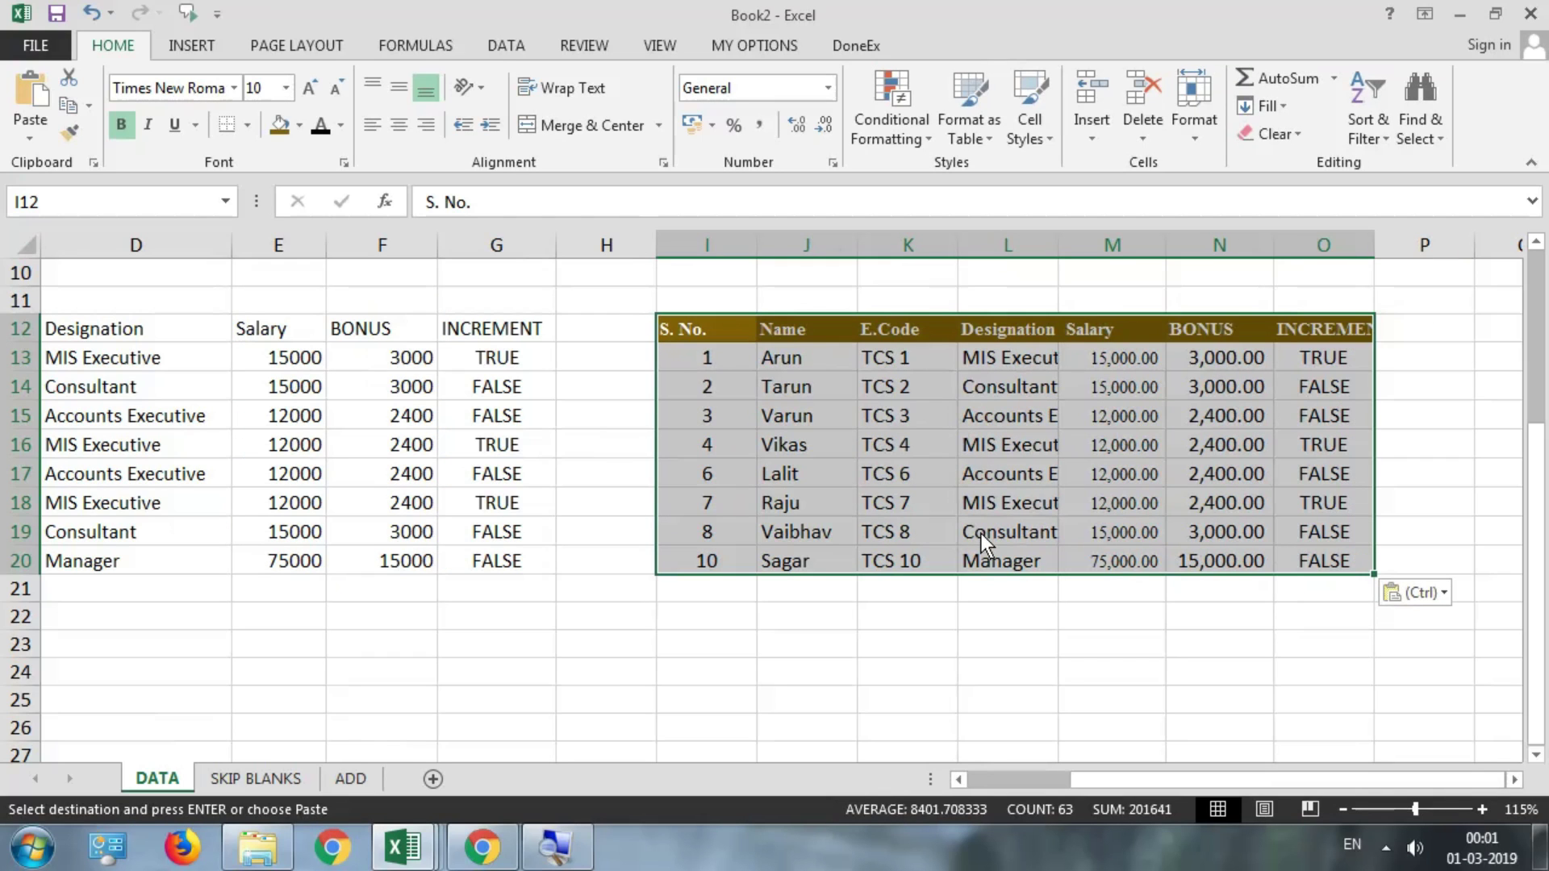
{"action": "key", "text": "ctrl+z"}
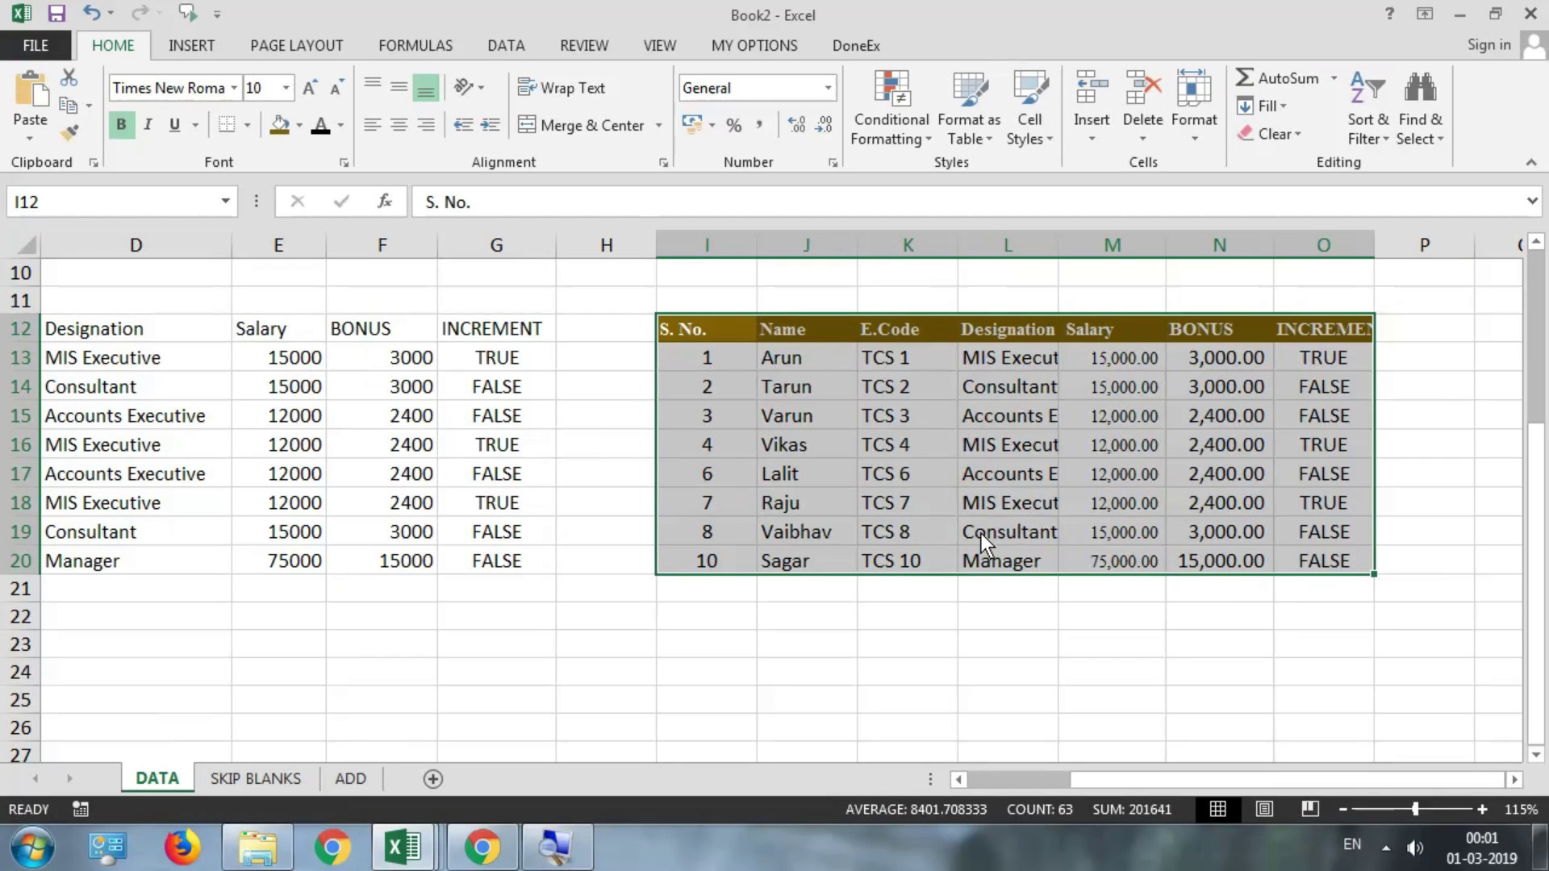
{"action": "scroll", "coordinate": [926, 510], "scroll_direction": "up", "scroll_amount": 3}
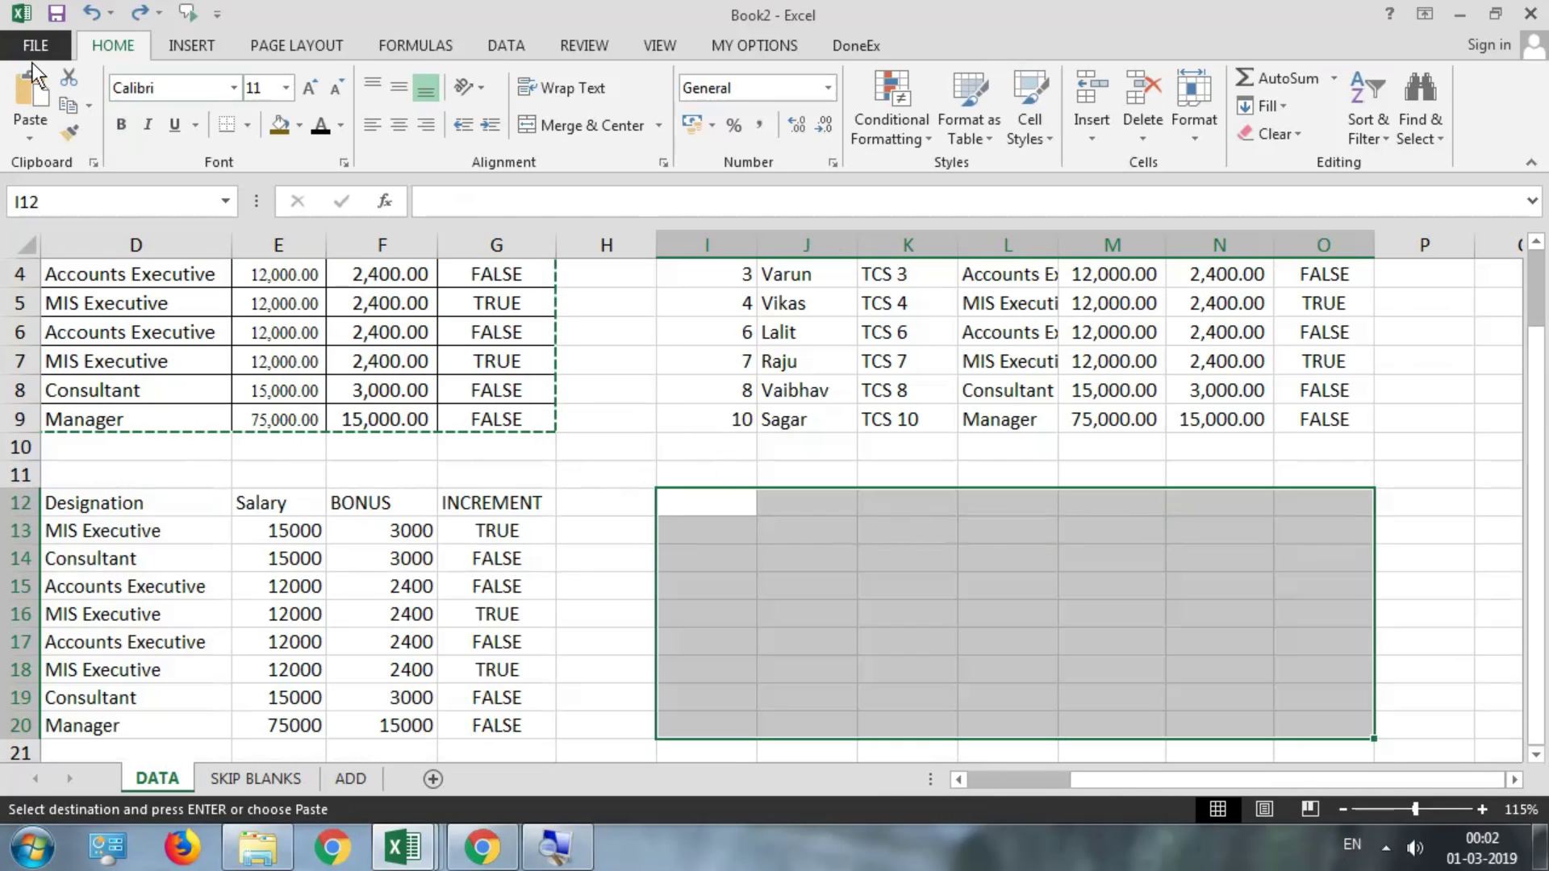
- Compare the Designation column's width in the original table with the one in the copy at I1
{"action": "left_click", "coordinate": [24, 141]}
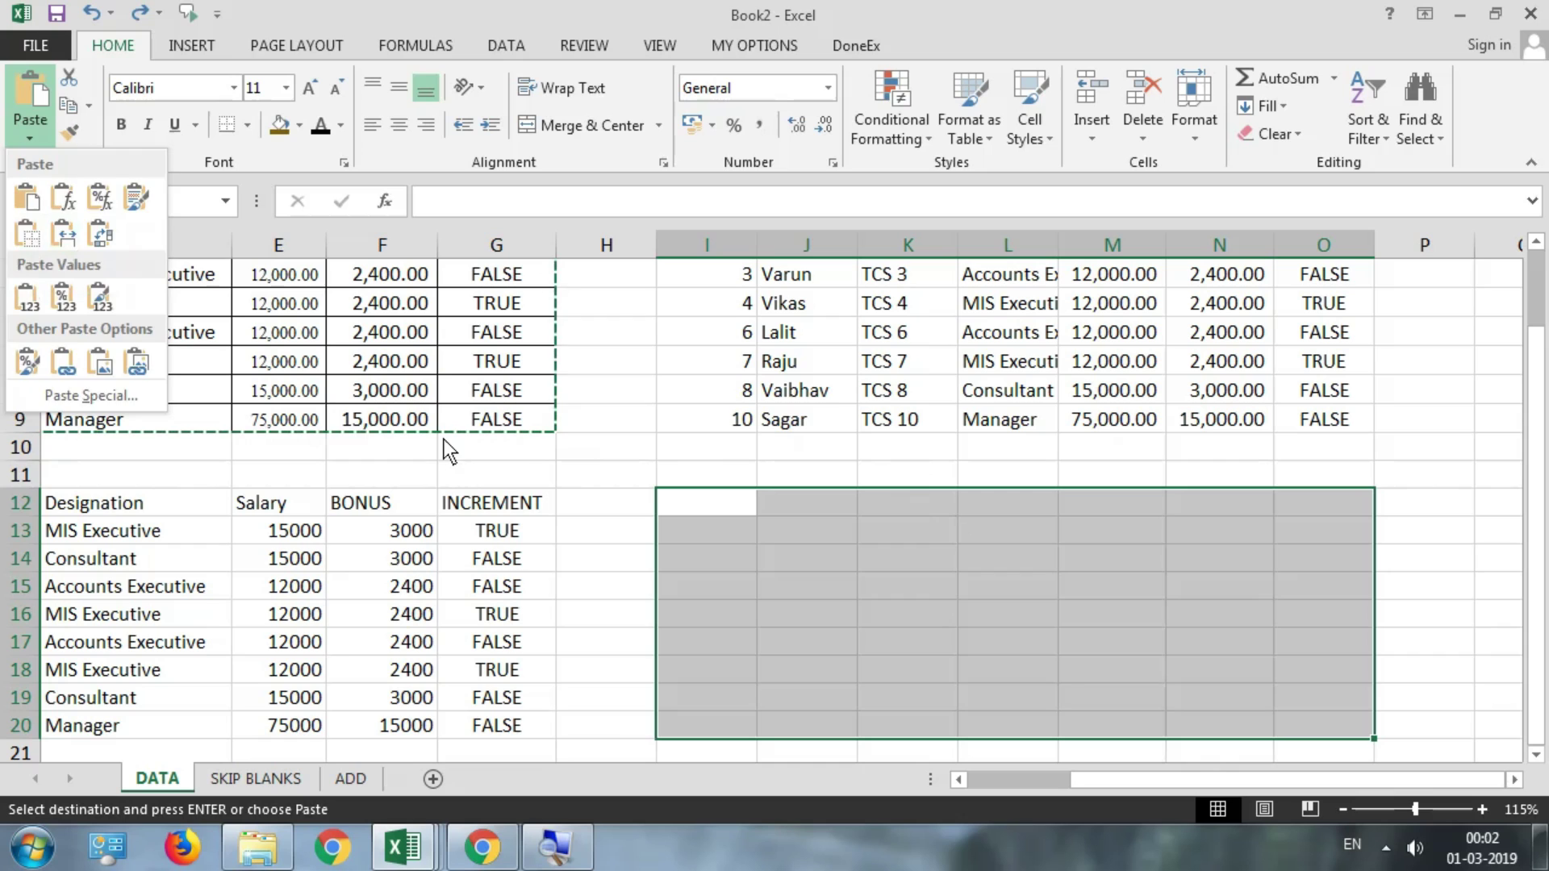
{"action": "key", "text": "Escape"}
{"action": "scroll", "coordinate": [371, 458], "scroll_direction": "up", "scroll_amount": 1}
{"action": "left_click_drag", "start_coordinate": [387, 418], "coordinate": [4, 439]}
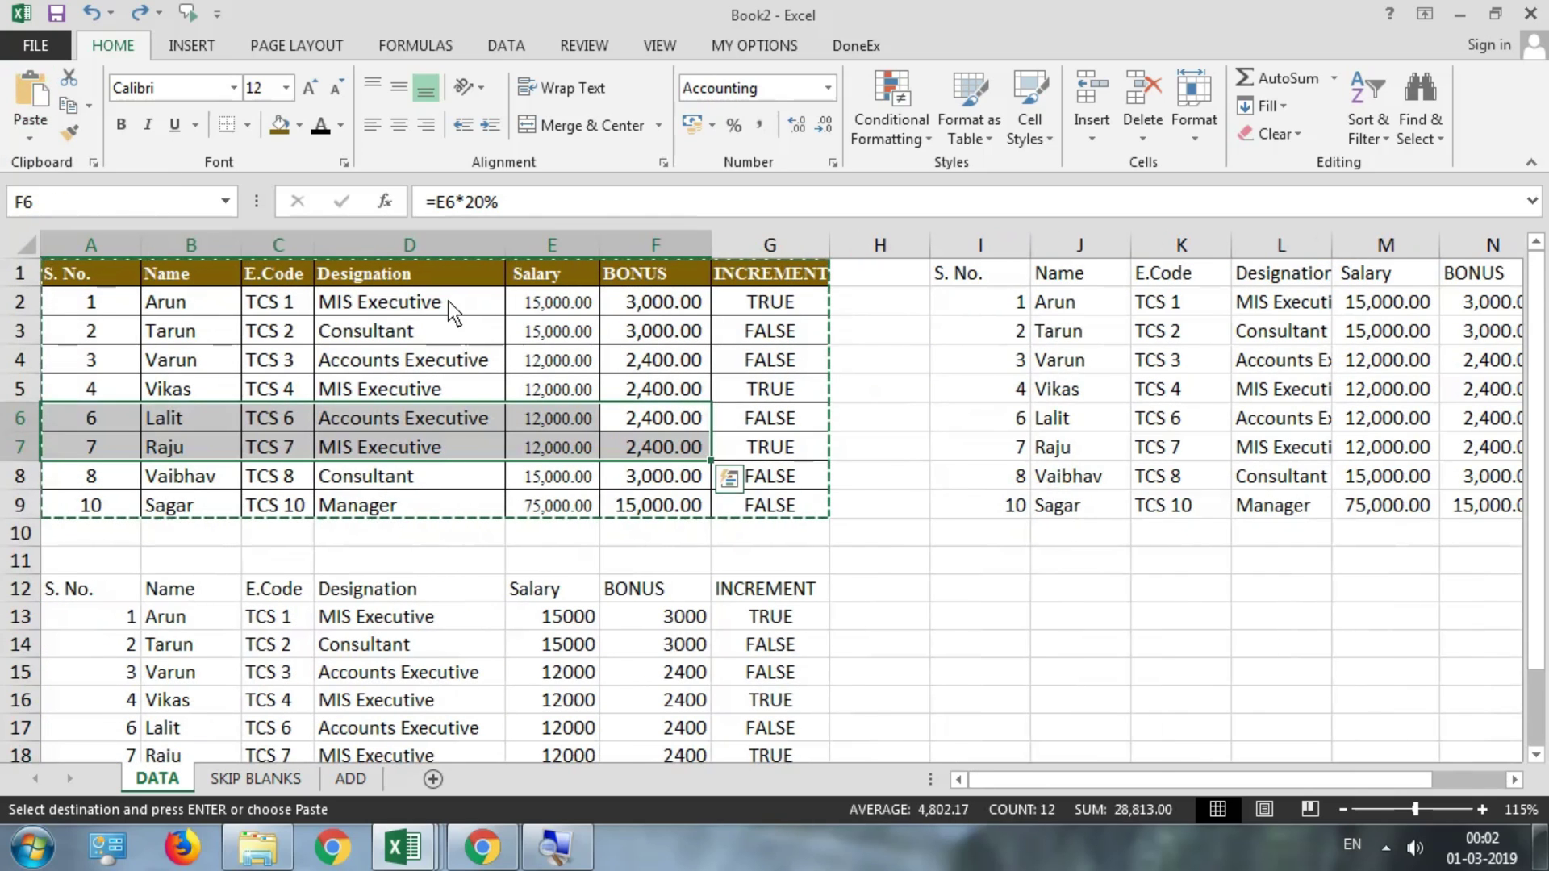
{"action": "left_click", "coordinate": [449, 380]}
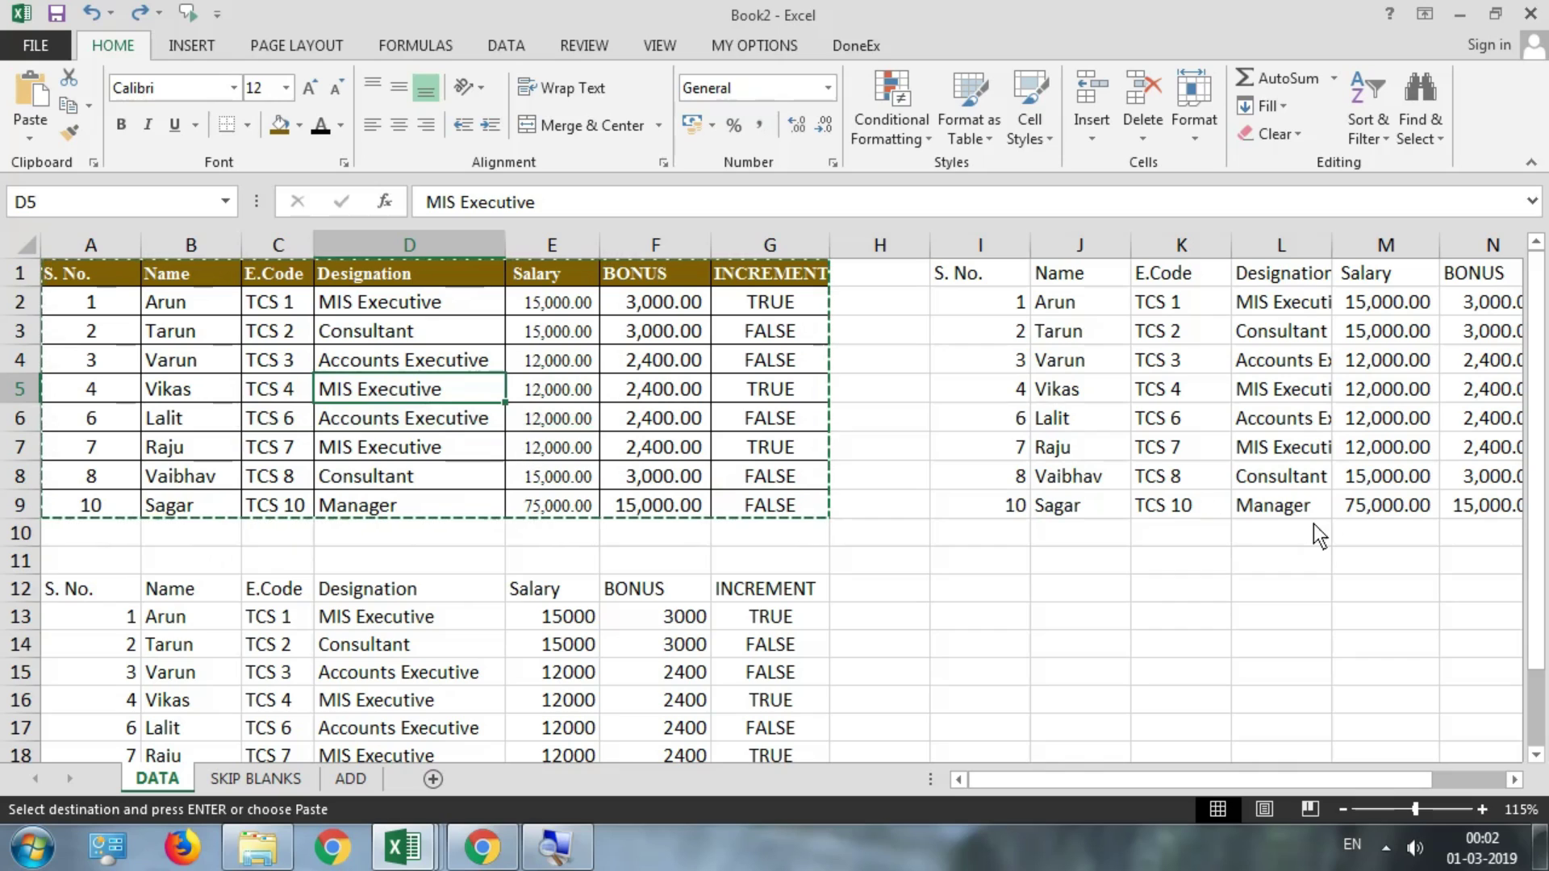
{"action": "left_click_drag", "start_coordinate": [1283, 306], "coordinate": [1318, 516]}
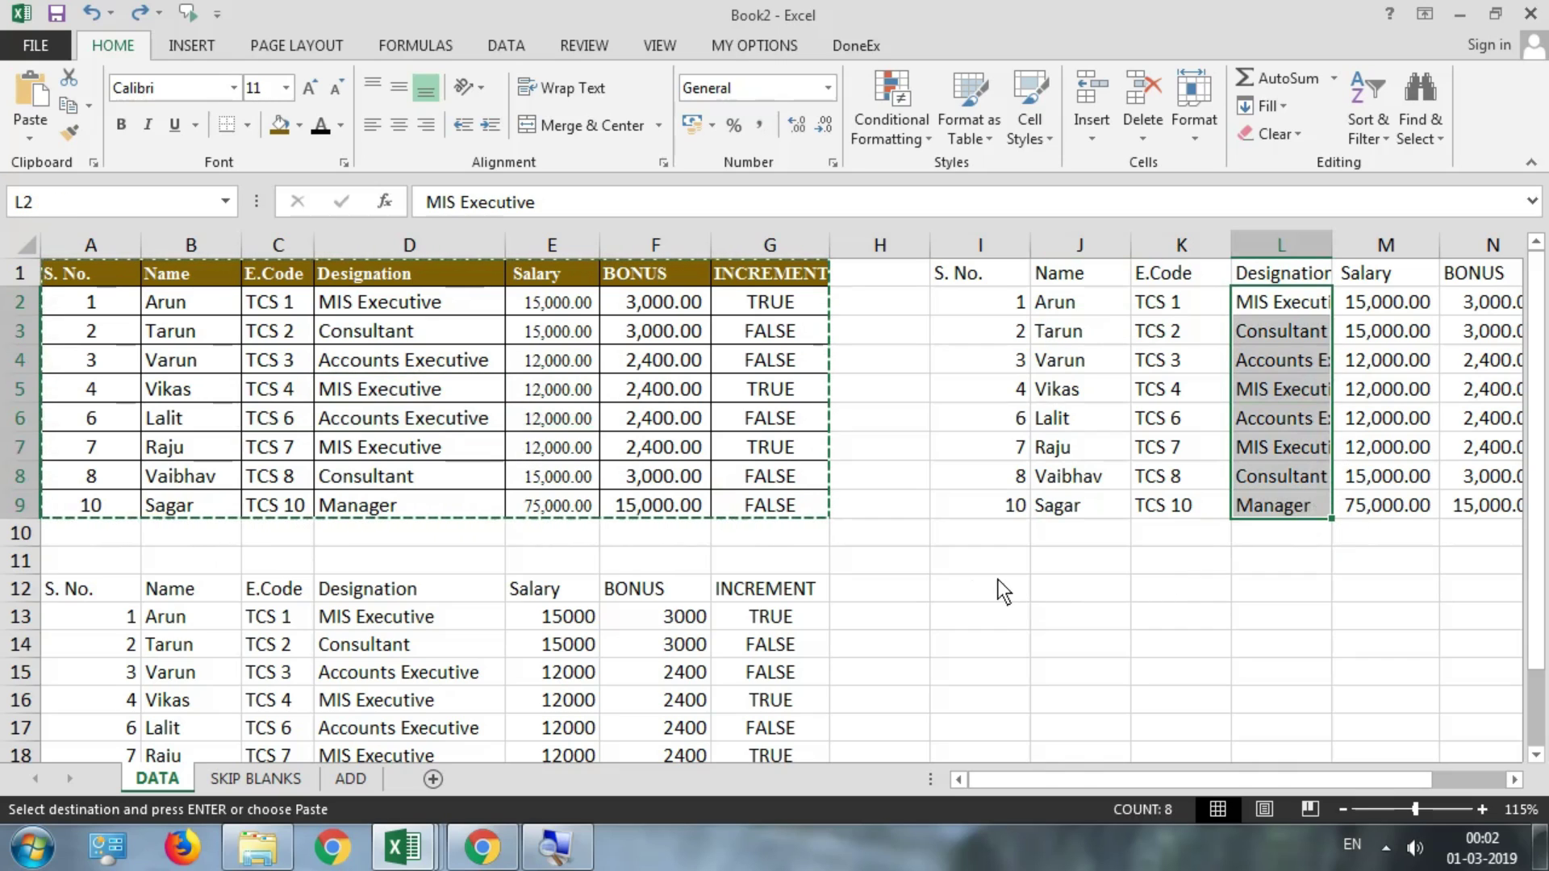
- Paste the copied table at I12, keeping the source column widths
{"action": "left_click", "coordinate": [957, 589]}
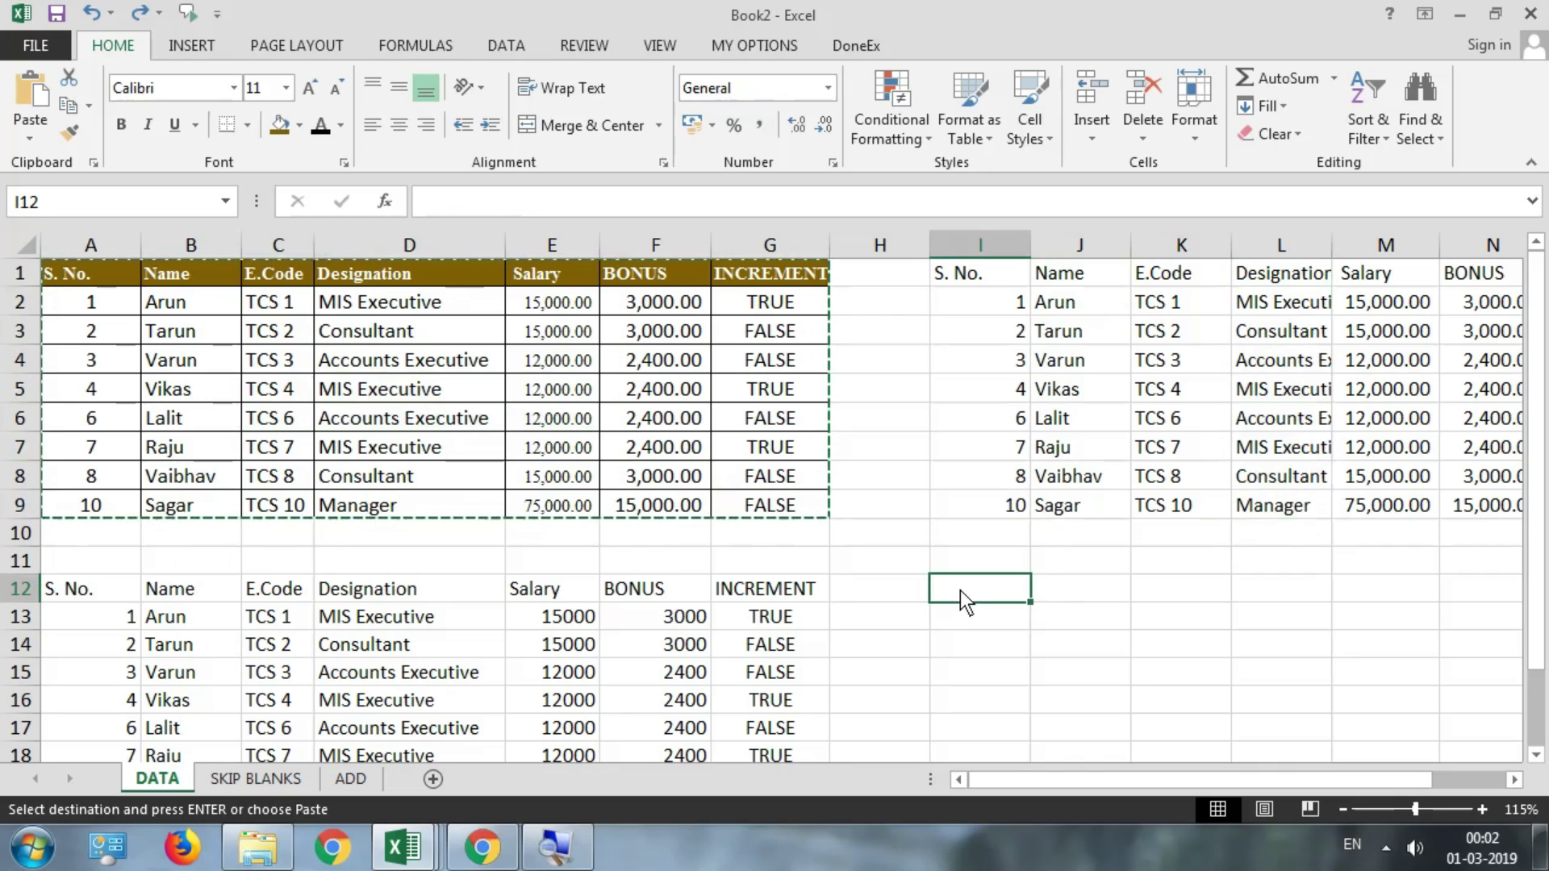
{"action": "left_click", "coordinate": [29, 139]}
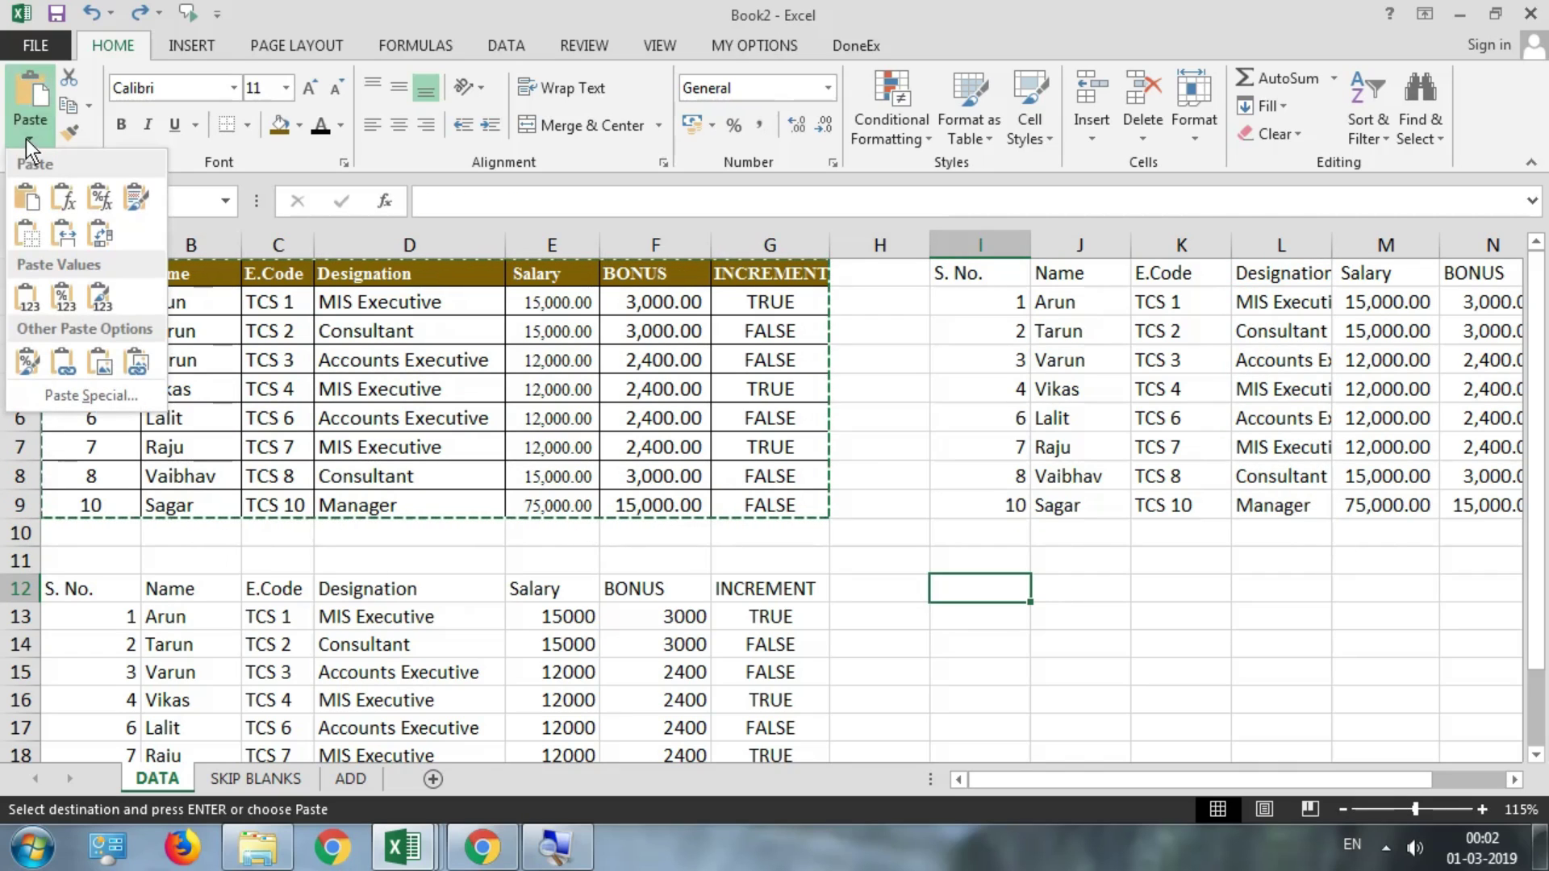
{"action": "left_click", "coordinate": [65, 237]}
{"action": "scroll", "coordinate": [1308, 626], "scroll_direction": "down", "scroll_amount": 1}
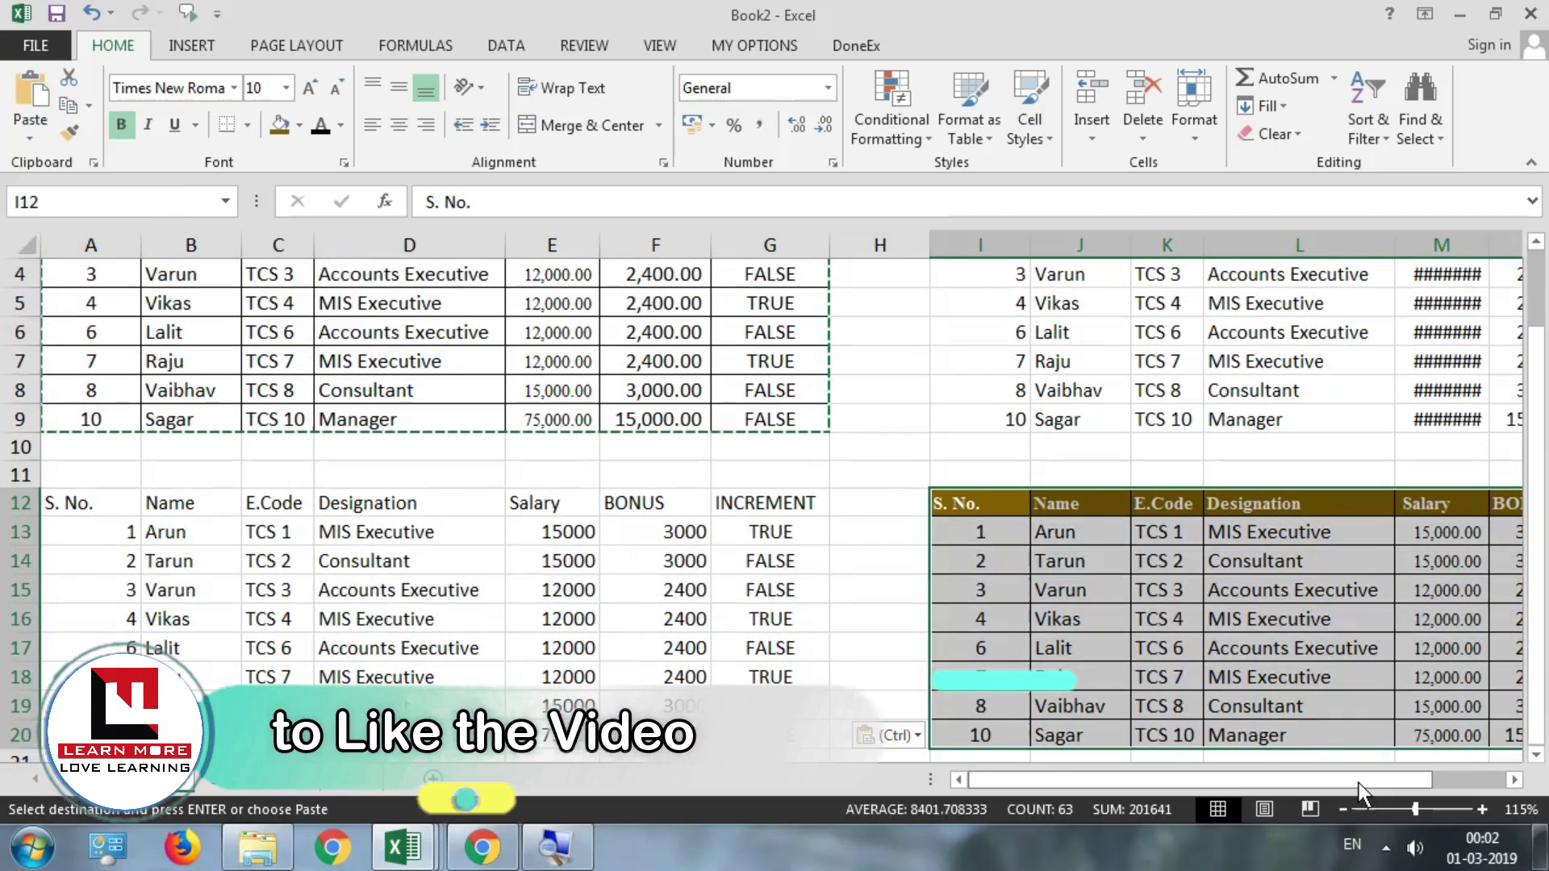
{"action": "scroll", "coordinate": [1366, 784], "scroll_direction": "right", "scroll_amount": 2}
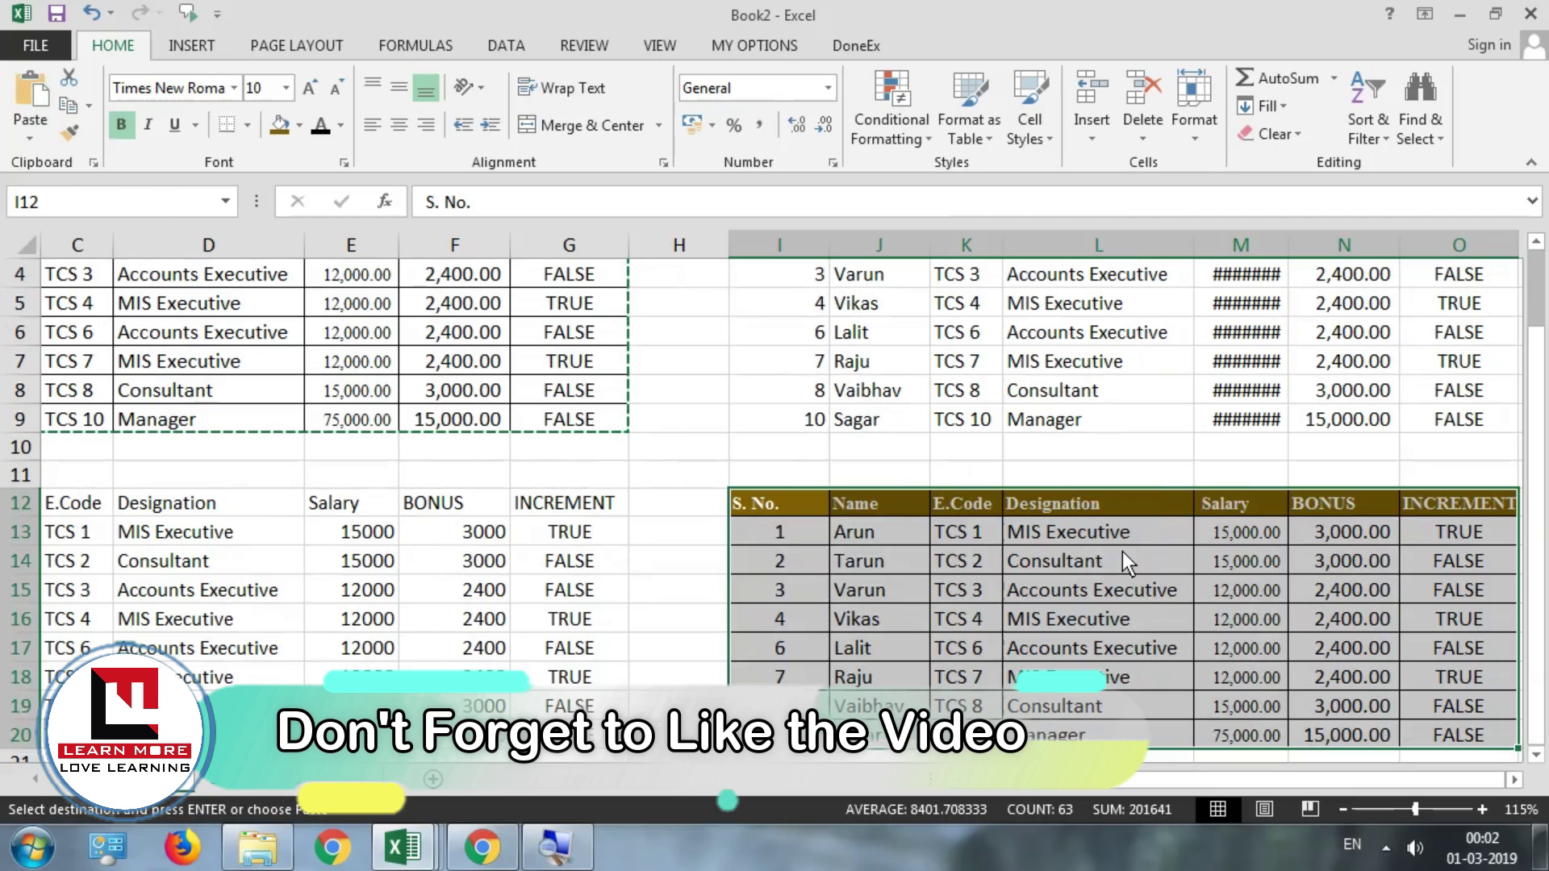
- Check how the Designation and Name entries fit their columns in the copy at I12, and undo the paste
{"action": "left_click_drag", "start_coordinate": [1115, 539], "coordinate": [1116, 733]}
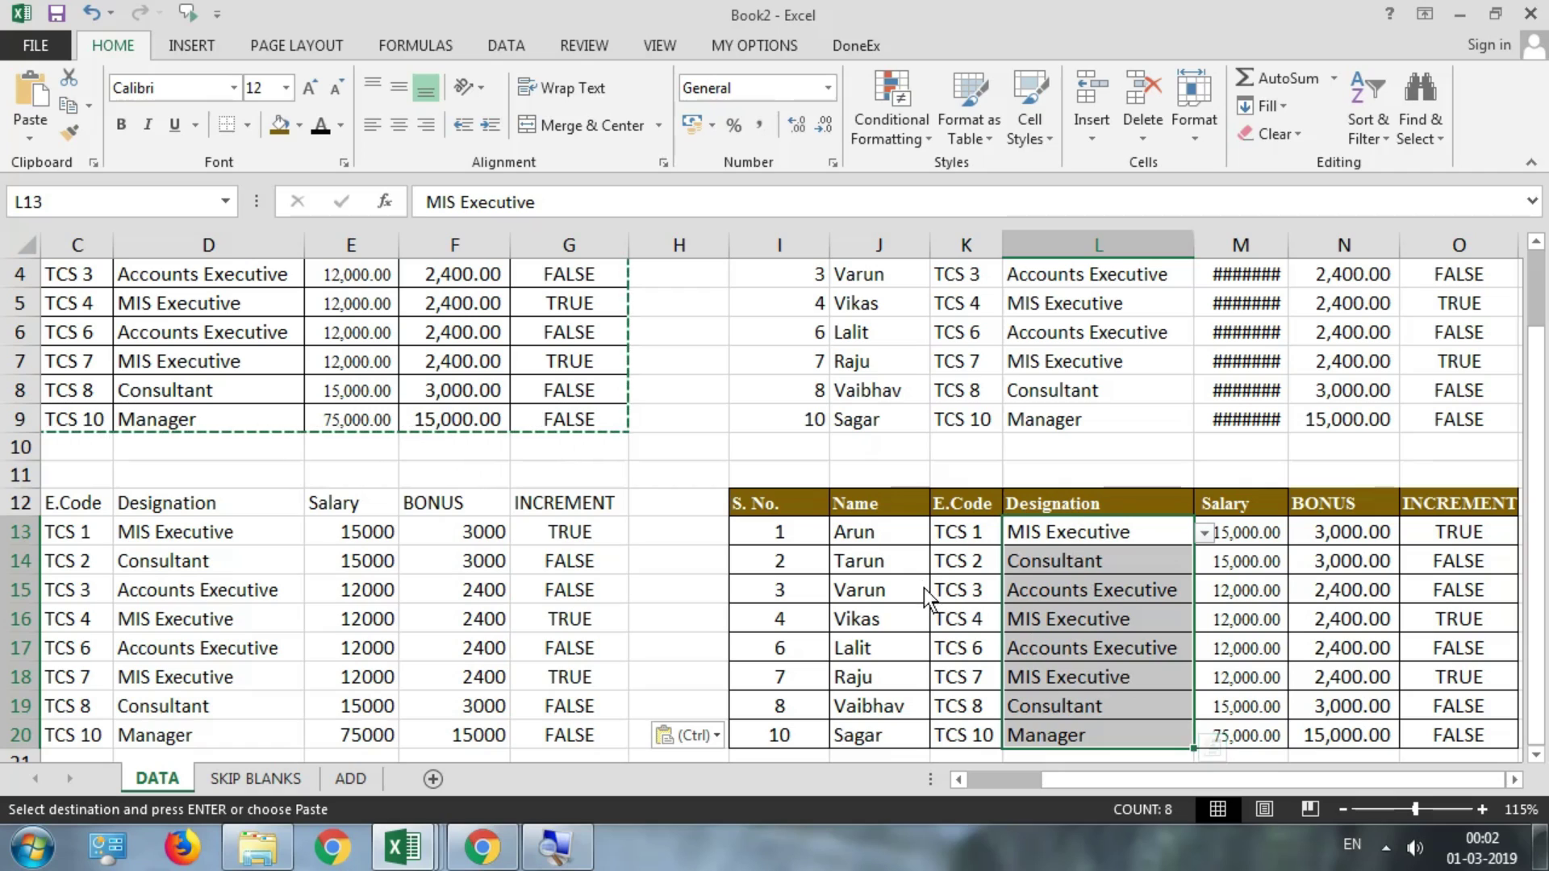
{"action": "left_click_drag", "start_coordinate": [892, 535], "coordinate": [902, 746]}
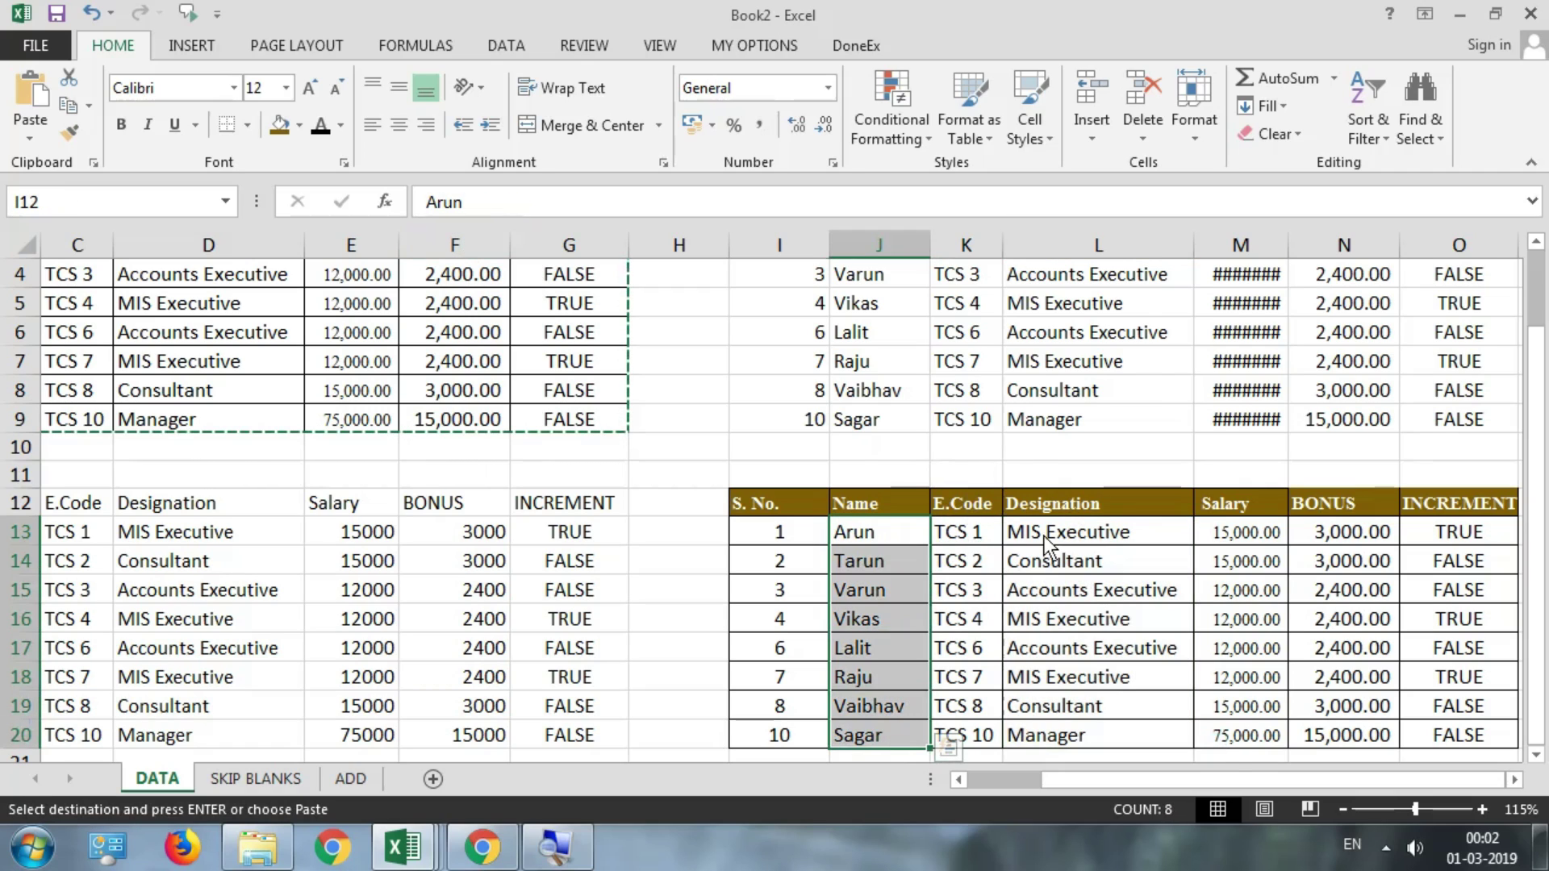
{"action": "key", "text": "ctrl+z"}
- Try a regular paste of the copied table at I12 to compare column widths, and undo it
{"action": "left_click", "coordinate": [786, 505]}
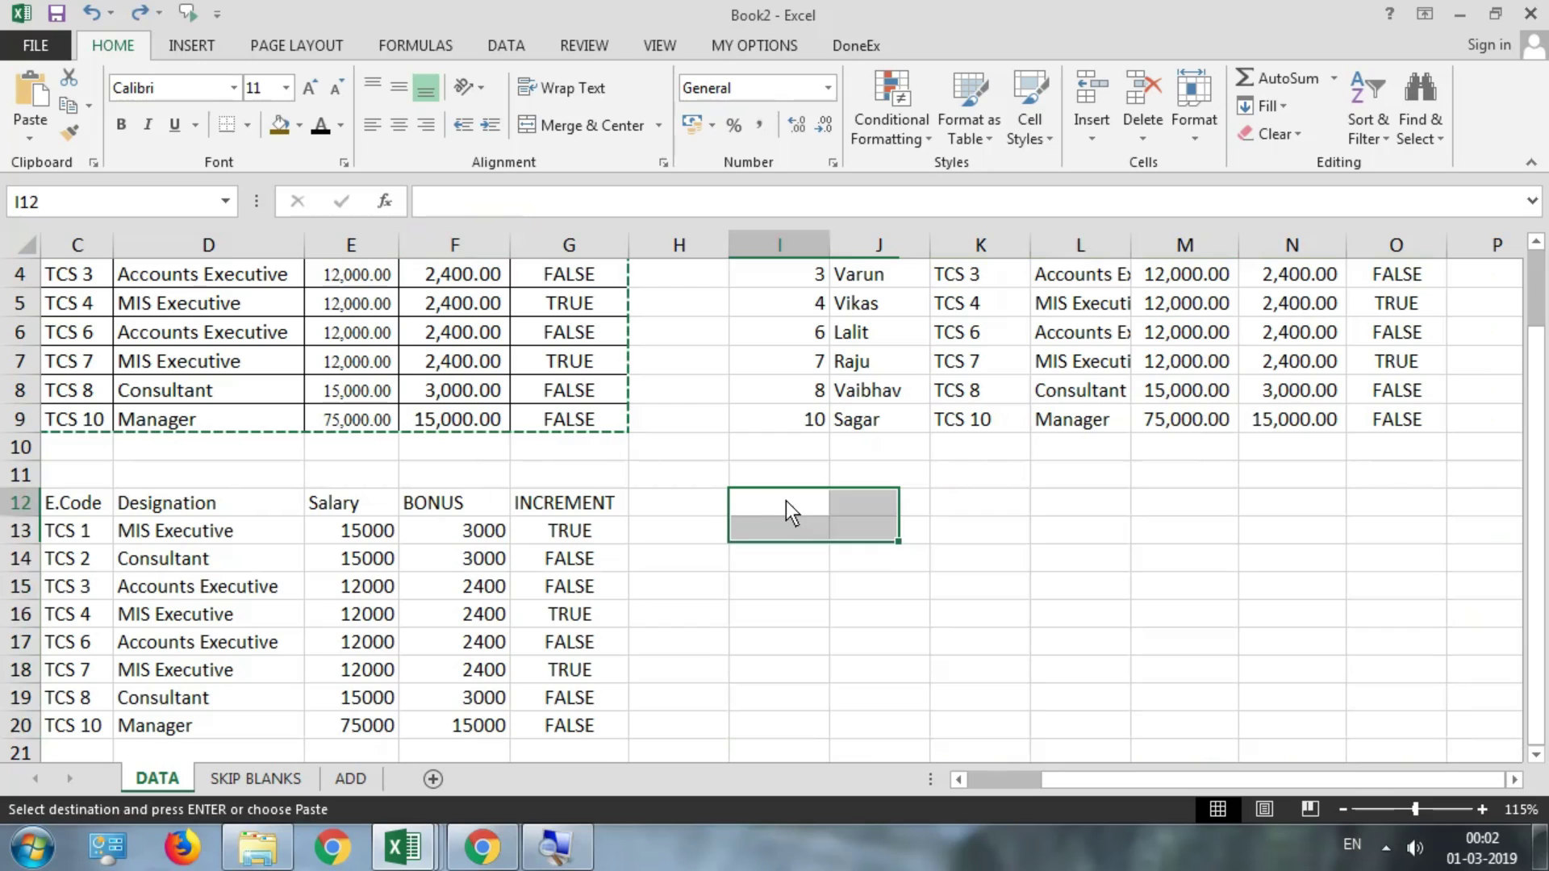
{"action": "left_click", "coordinate": [24, 133]}
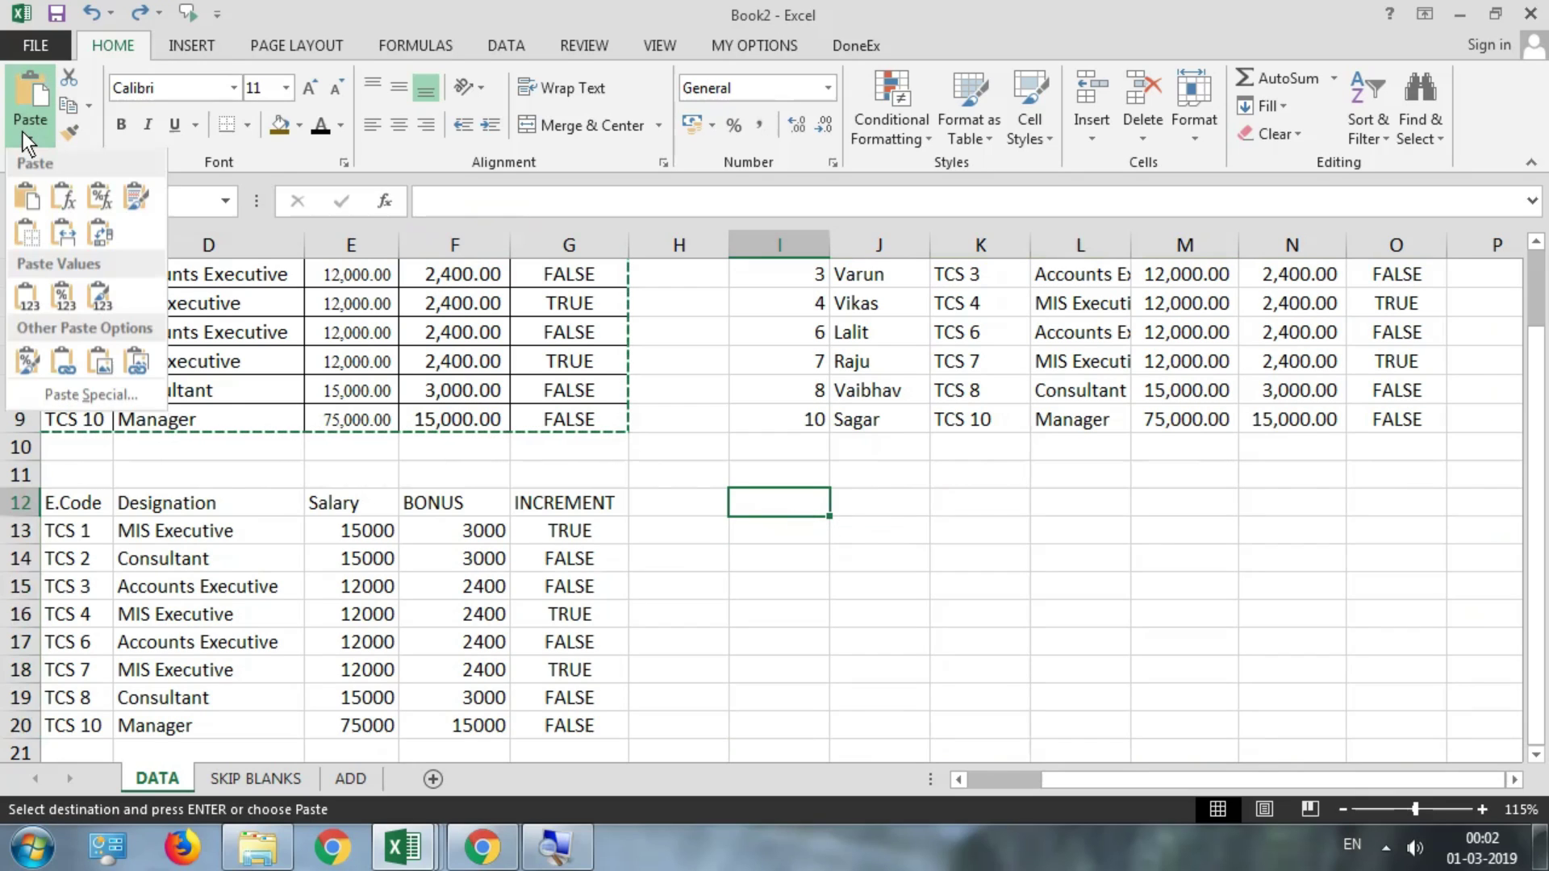
{"action": "left_click", "coordinate": [24, 198]}
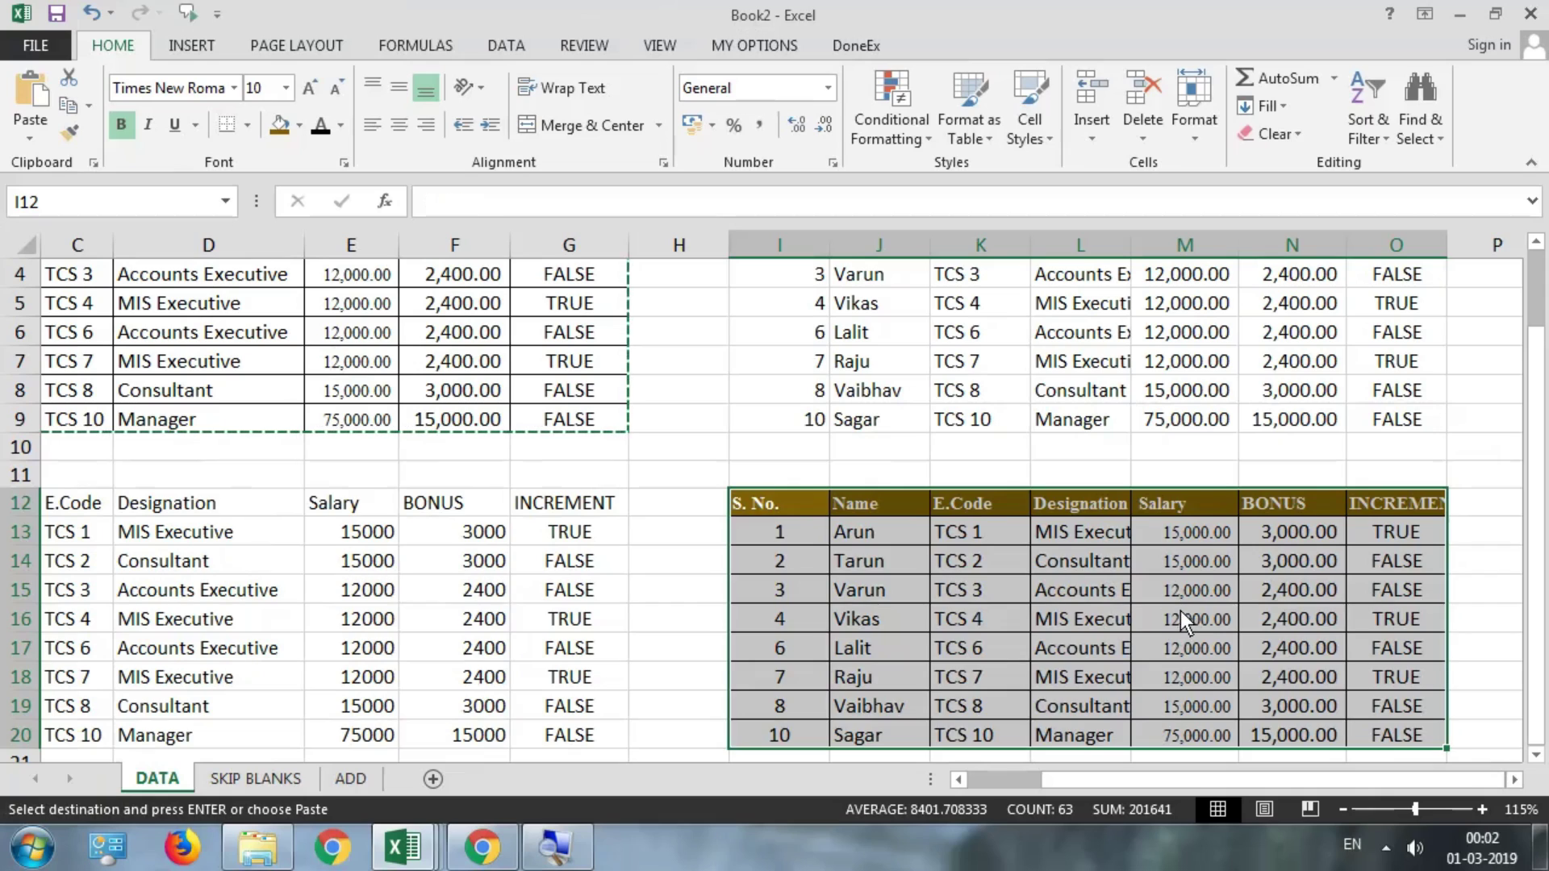
{"action": "key", "text": "ctrl+z"}
- Paste the copied table at I12 transposed, swapping its rows and columns
{"action": "left_click", "coordinate": [787, 501]}
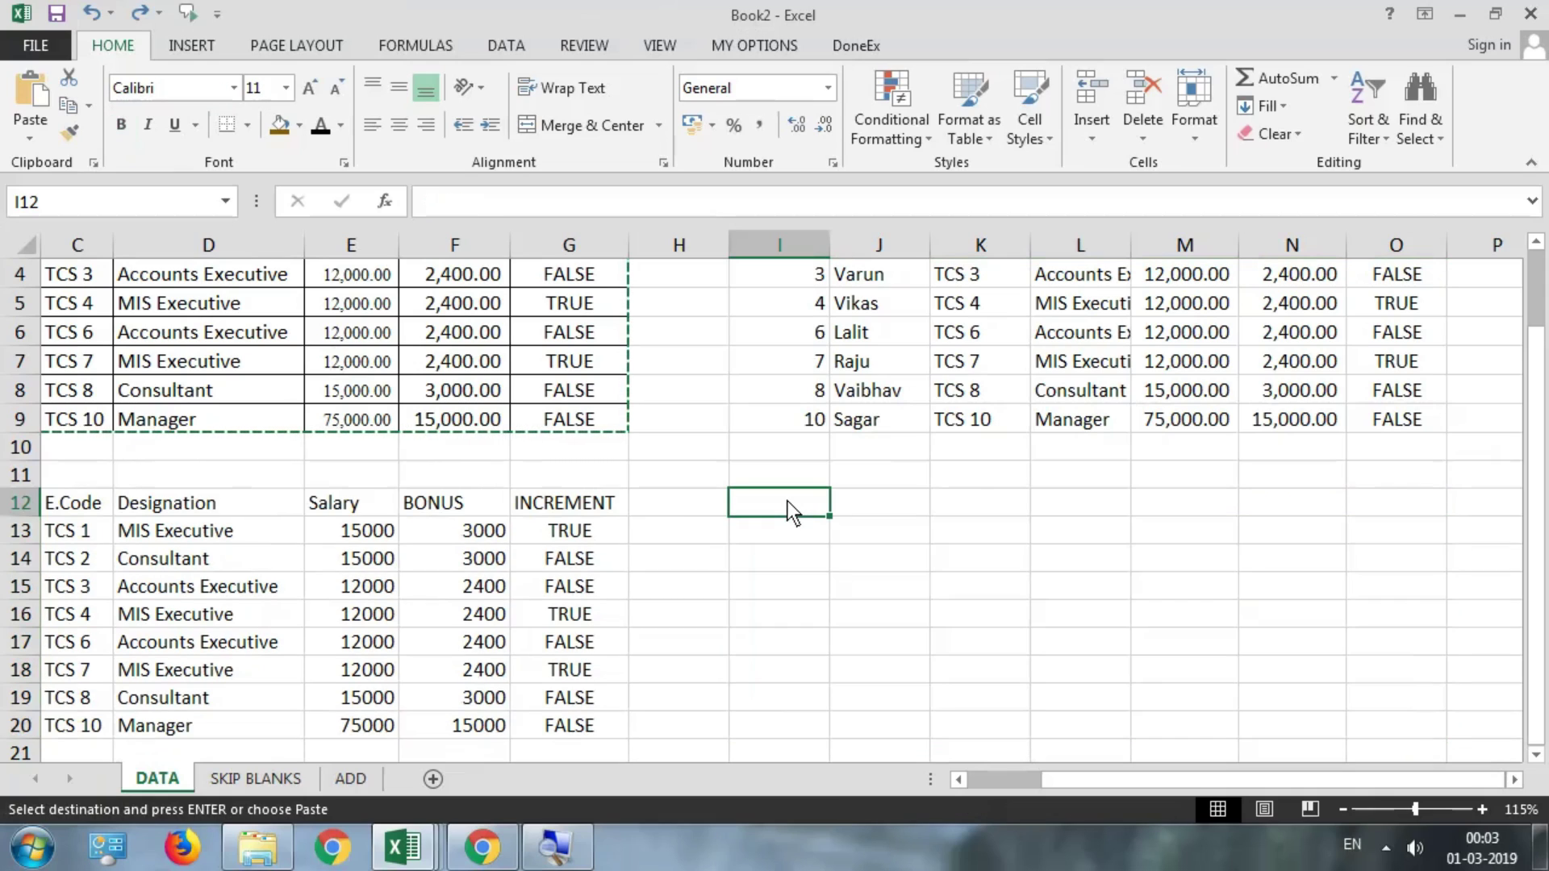
{"action": "left_click", "coordinate": [26, 134]}
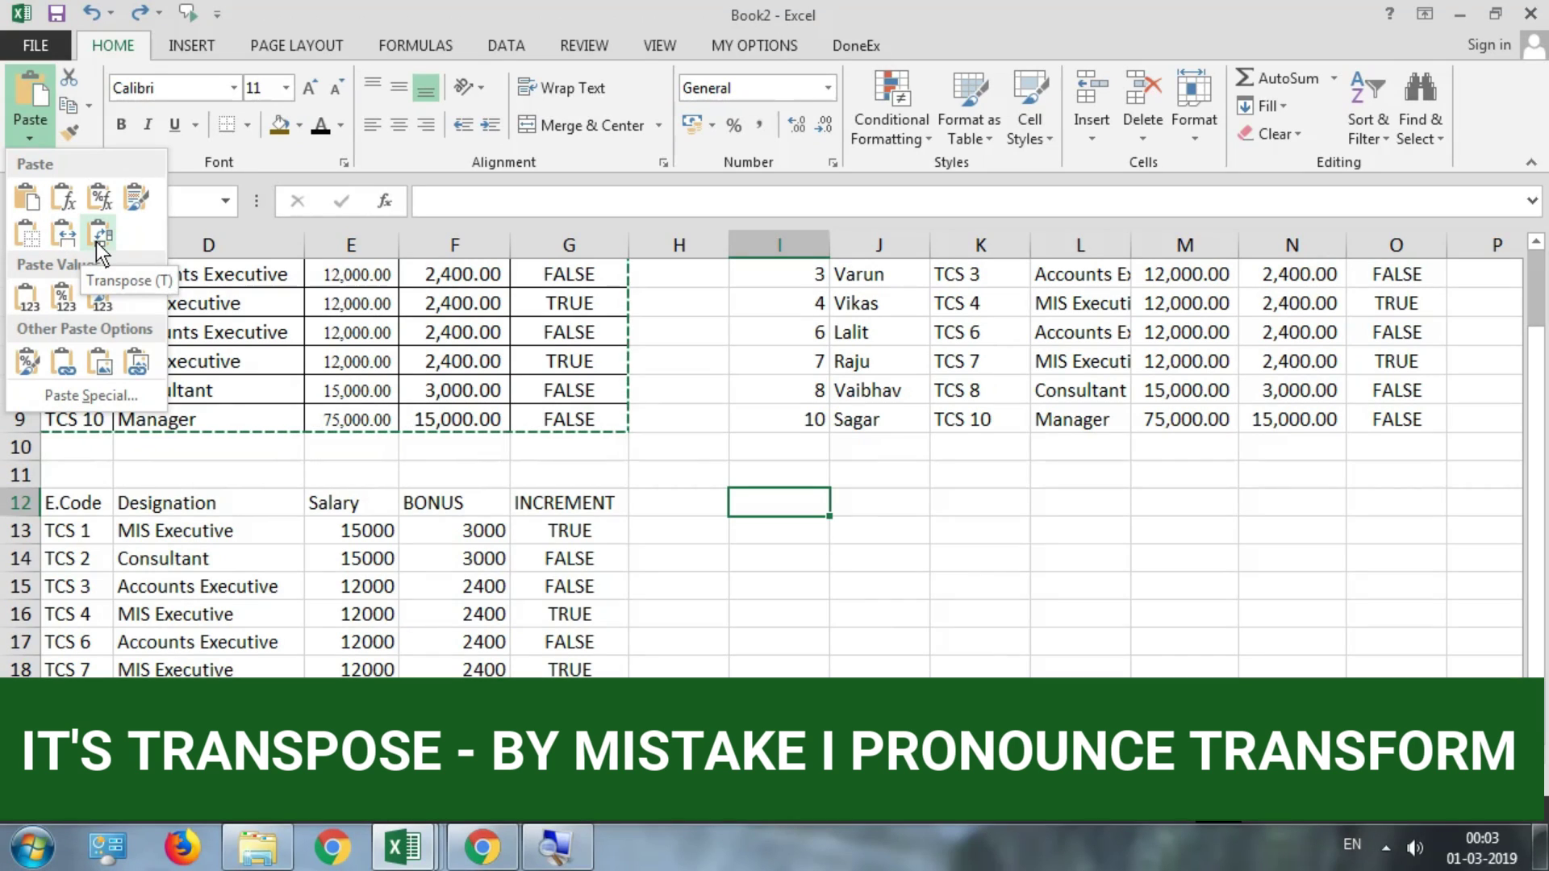
{"action": "left_click", "coordinate": [105, 239]}
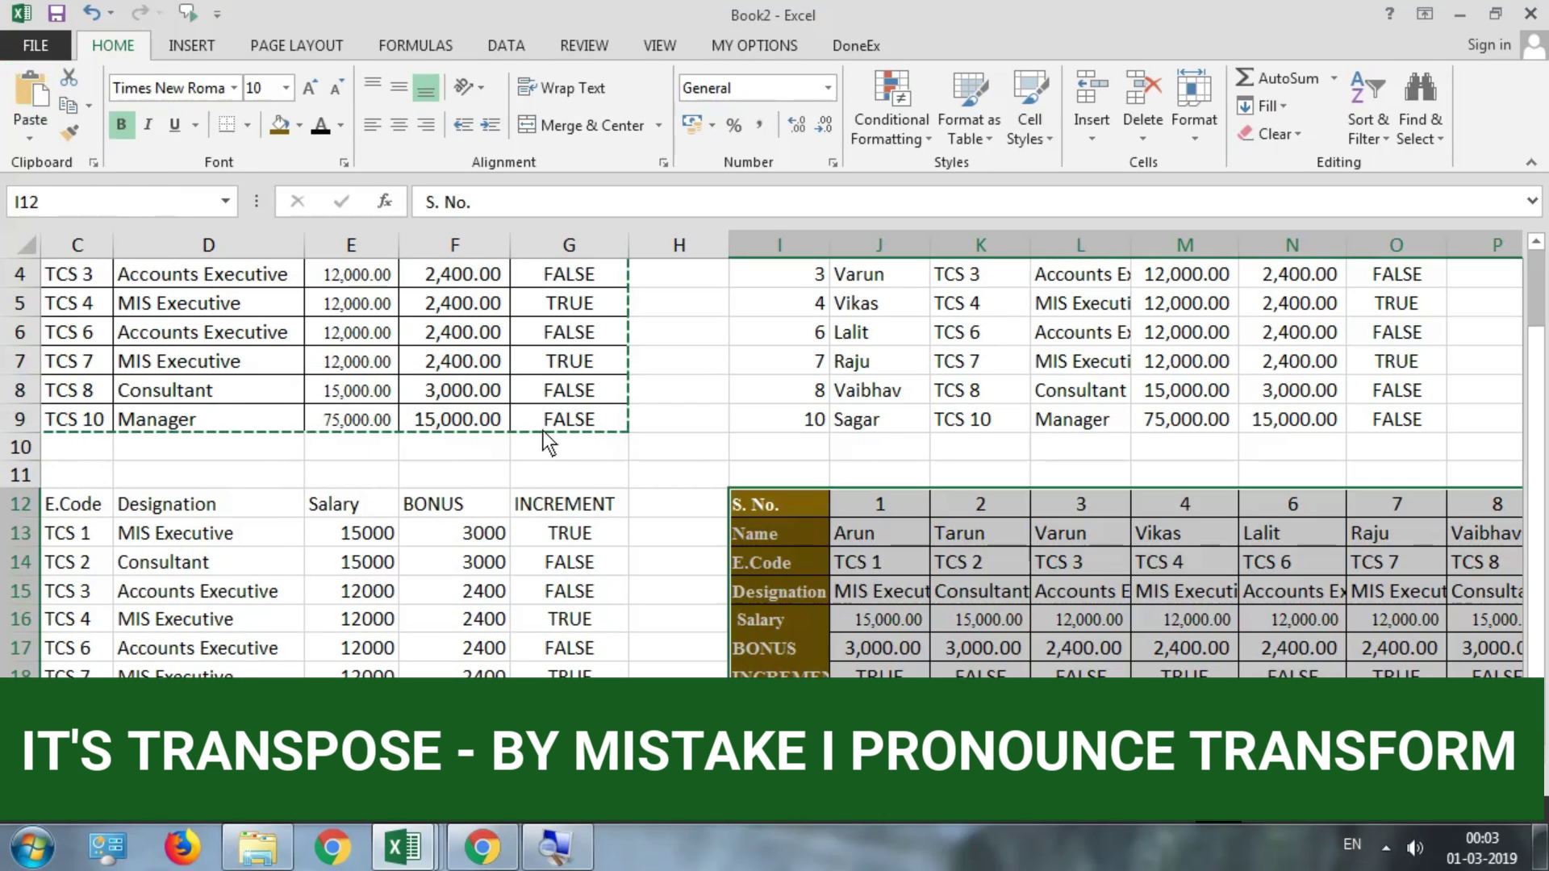
- Compare the header row and record layout of the original table with the transposed copy at I12
{"action": "scroll", "coordinate": [403, 395], "scroll_direction": "up", "scroll_amount": 1}
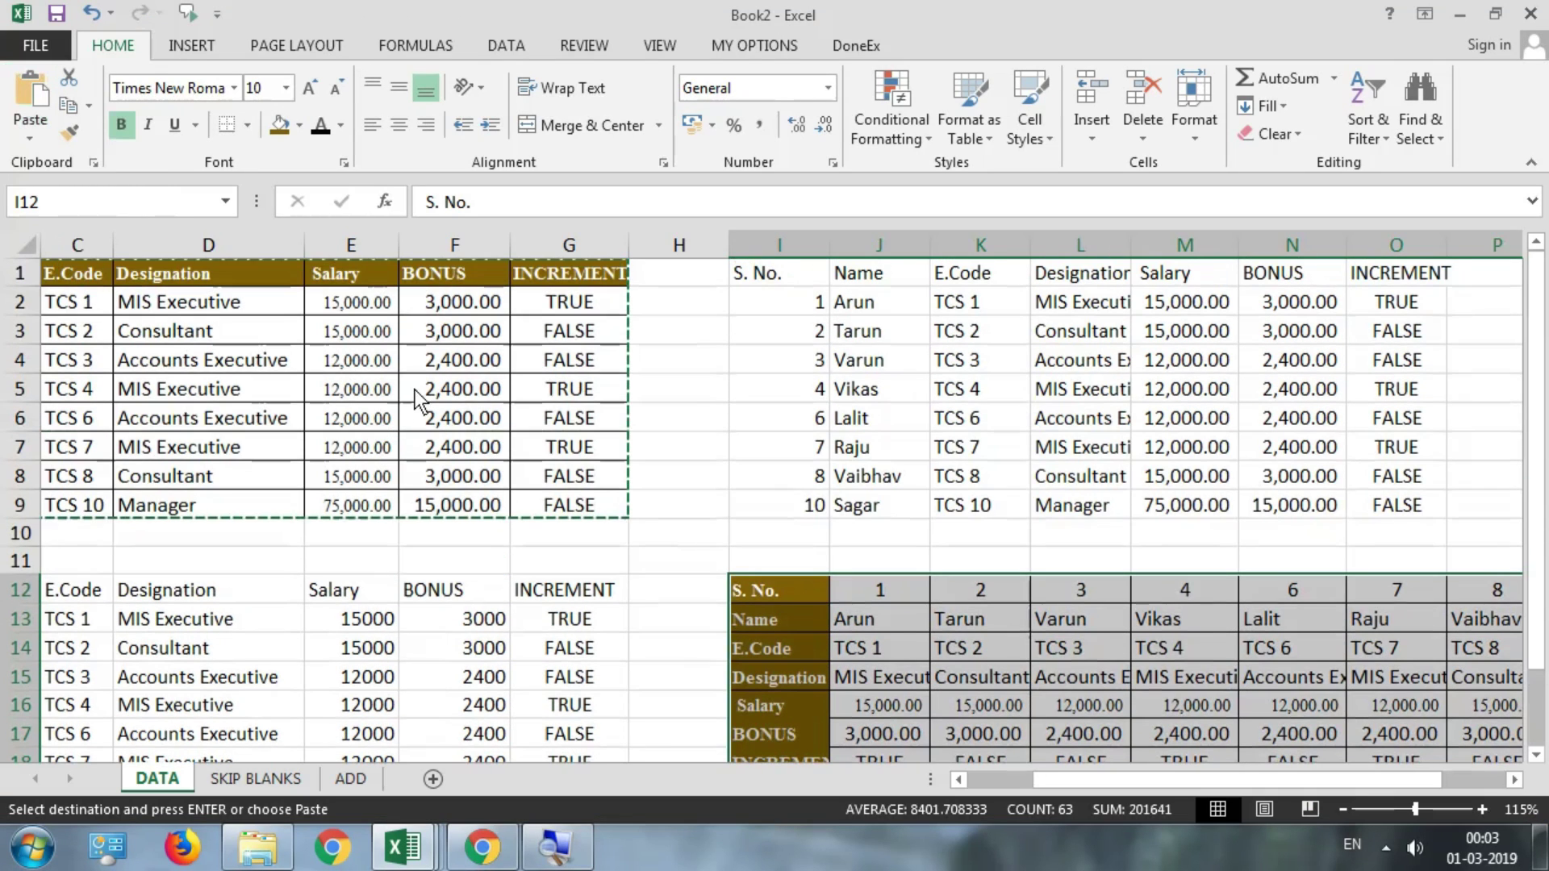
{"action": "left_click_drag", "start_coordinate": [258, 274], "coordinate": [147, 273]}
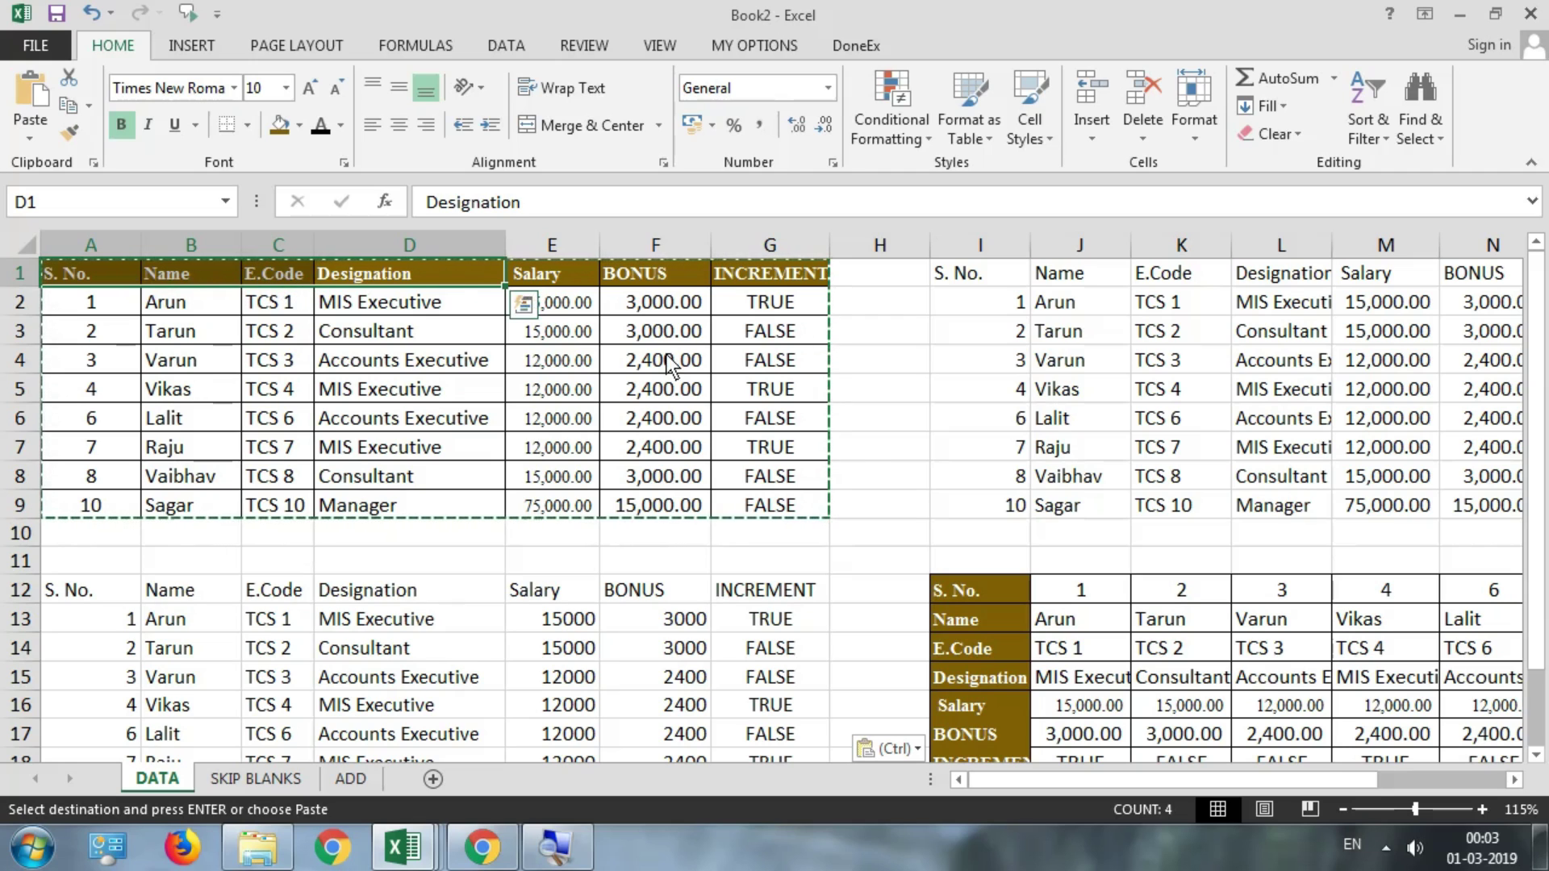
{"action": "scroll", "coordinate": [1000, 565], "scroll_direction": "down", "scroll_amount": 2}
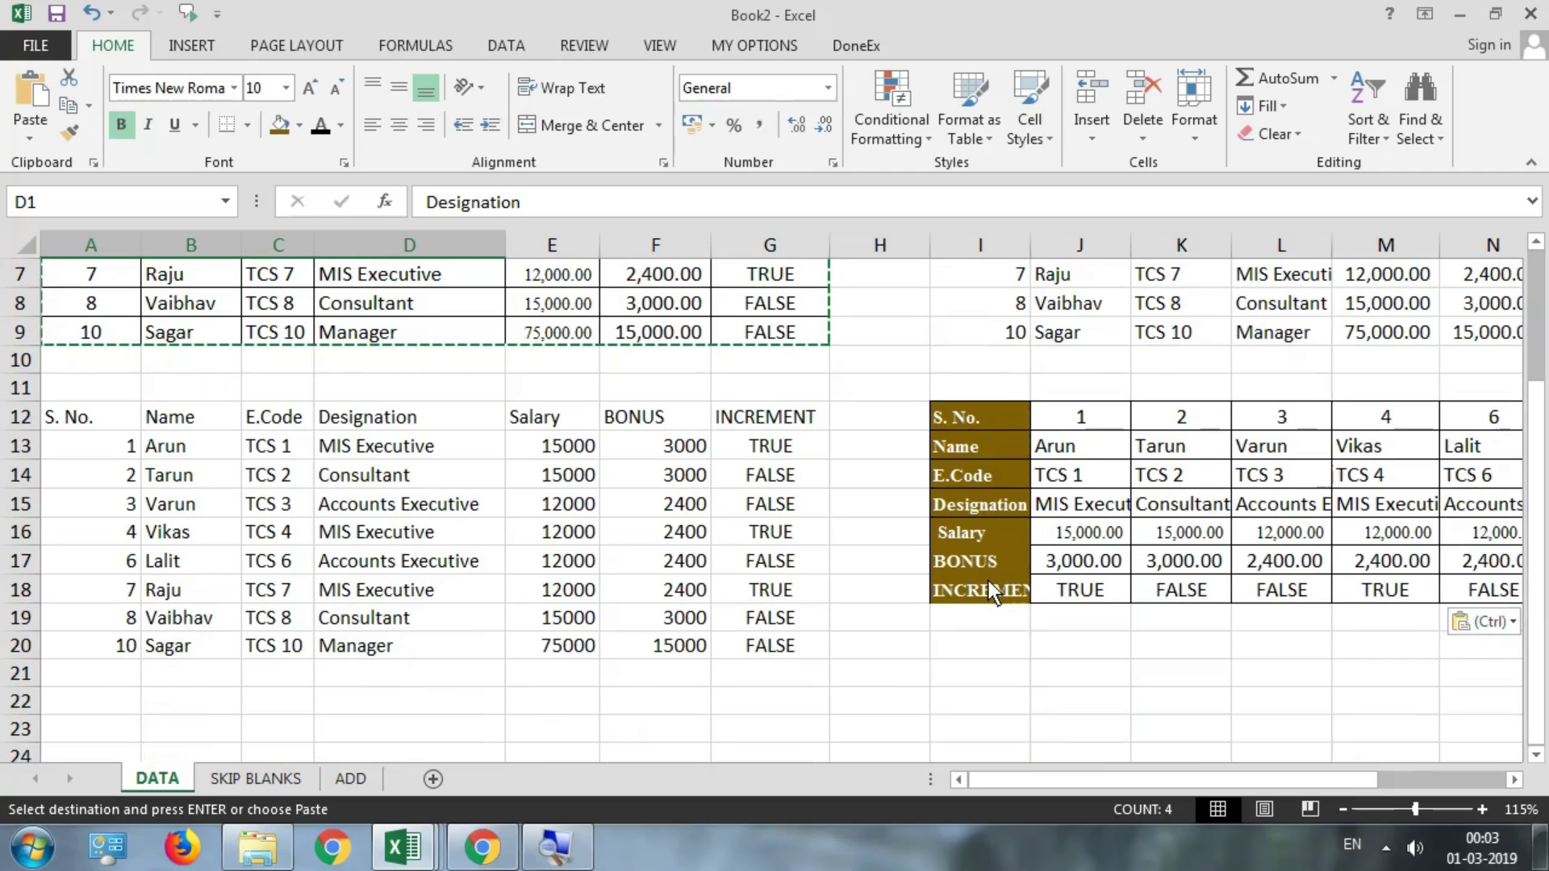
{"action": "scroll", "coordinate": [987, 580], "scroll_direction": "up", "scroll_amount": 2}
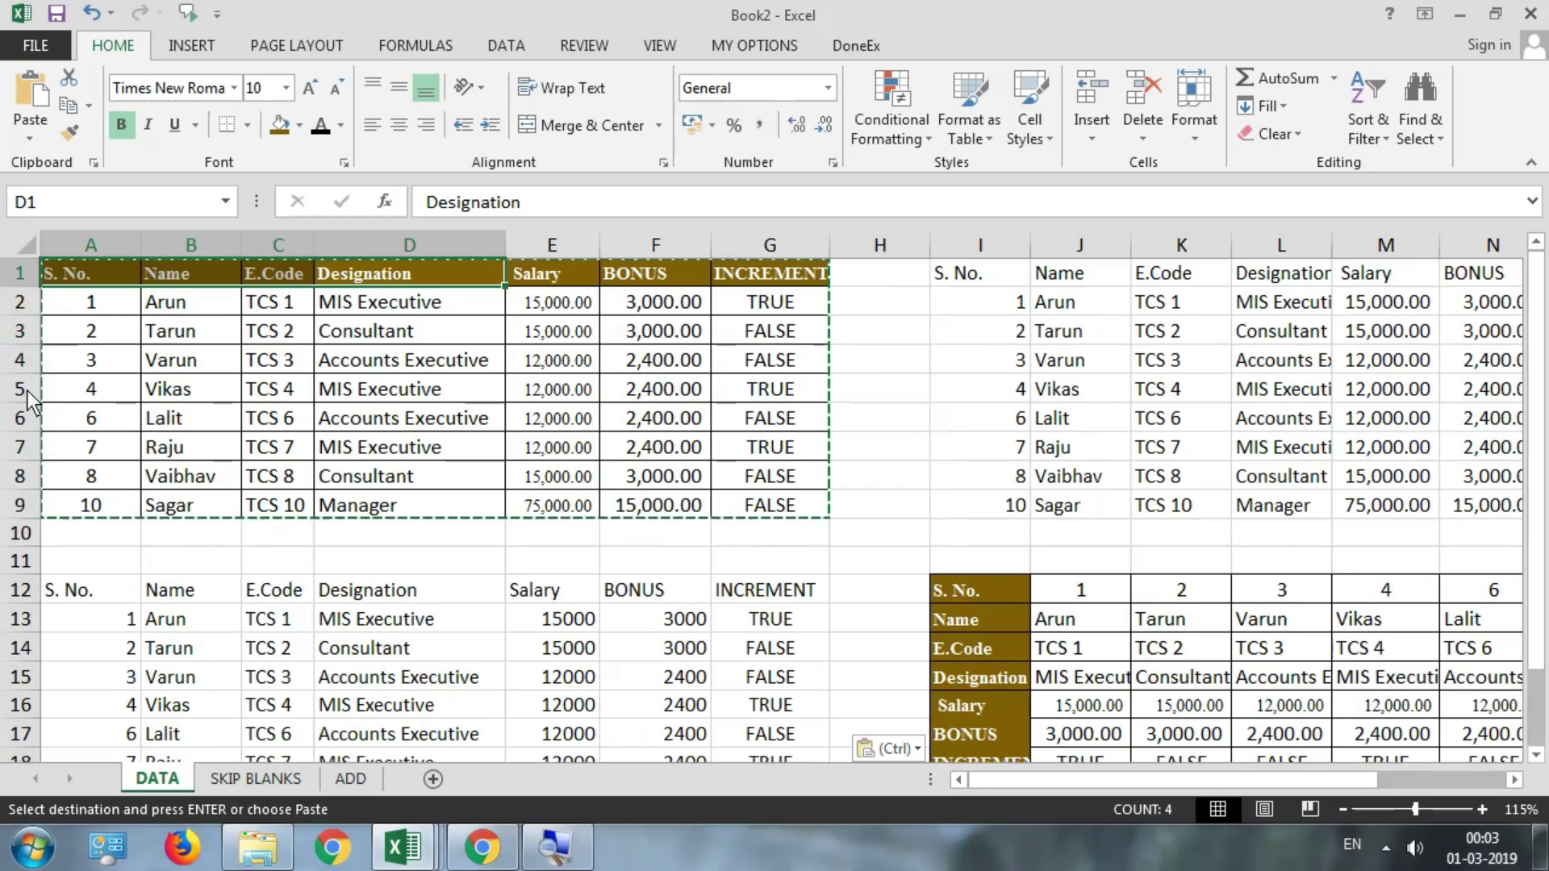
{"action": "scroll", "coordinate": [1172, 603], "scroll_direction": "down", "scroll_amount": 1}
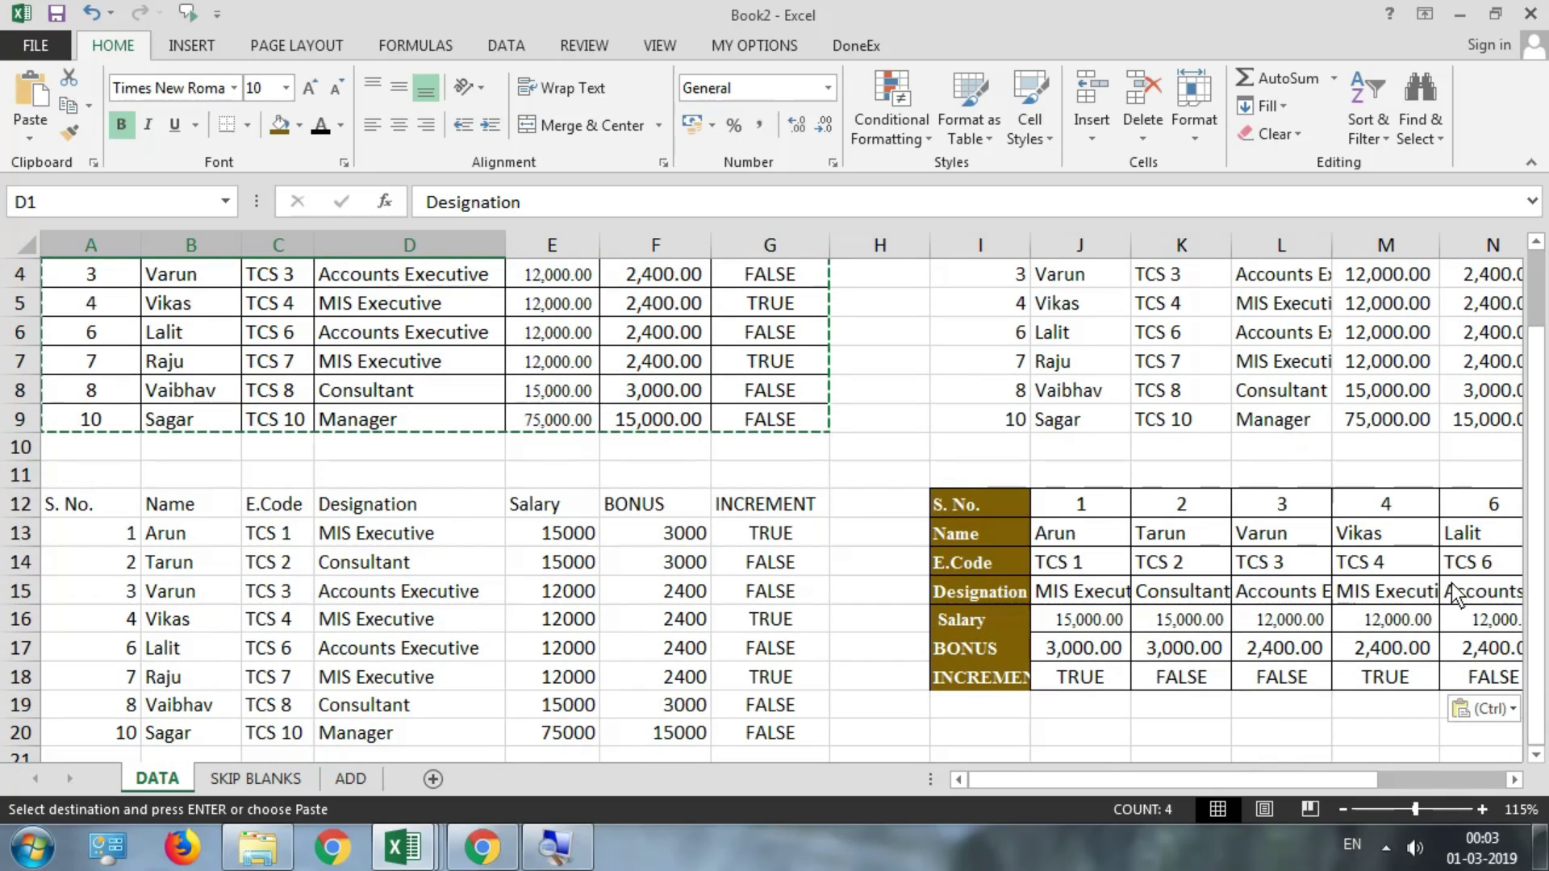
- Undo the transposed paste and paste only the values of the copied employee table at I12
{"action": "scroll", "coordinate": [1300, 613], "scroll_direction": "up", "scroll_amount": 1}
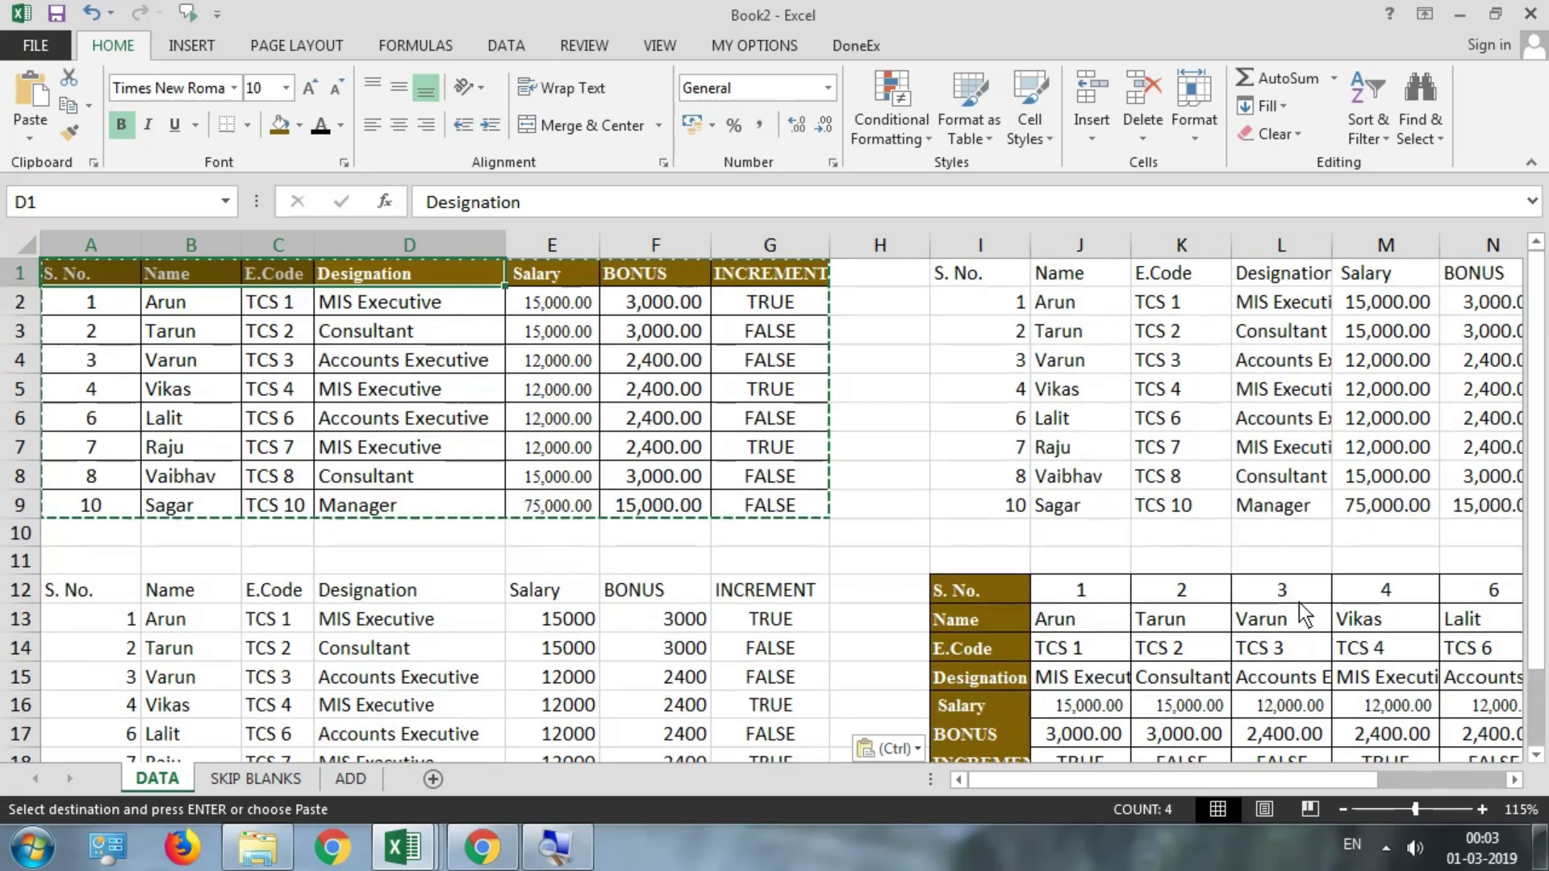
{"action": "key", "text": "ctrl+z"}
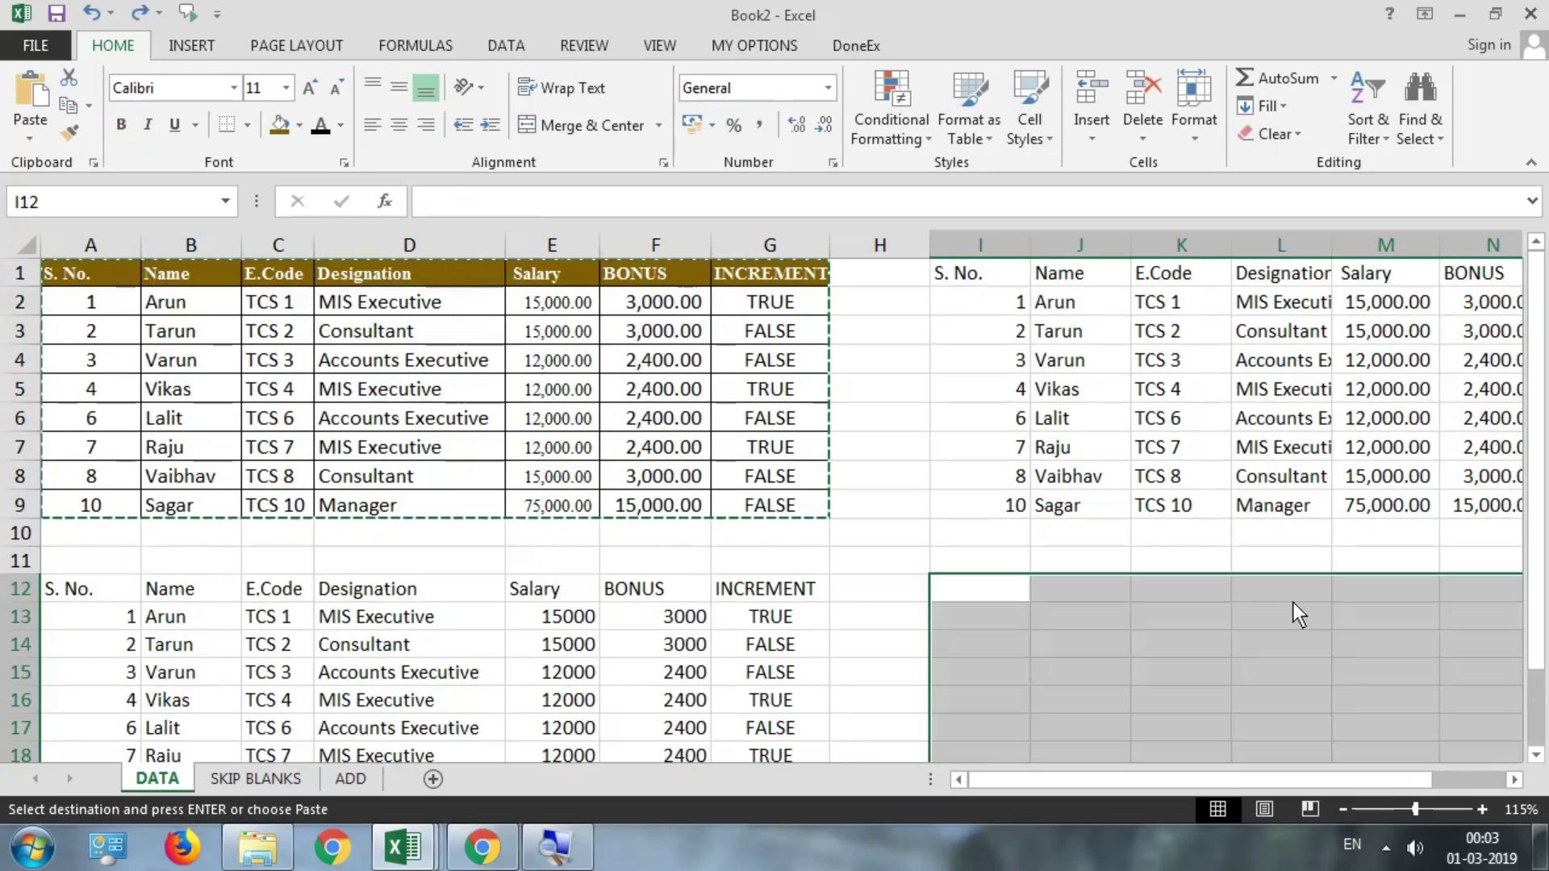
{"action": "left_click", "coordinate": [984, 594]}
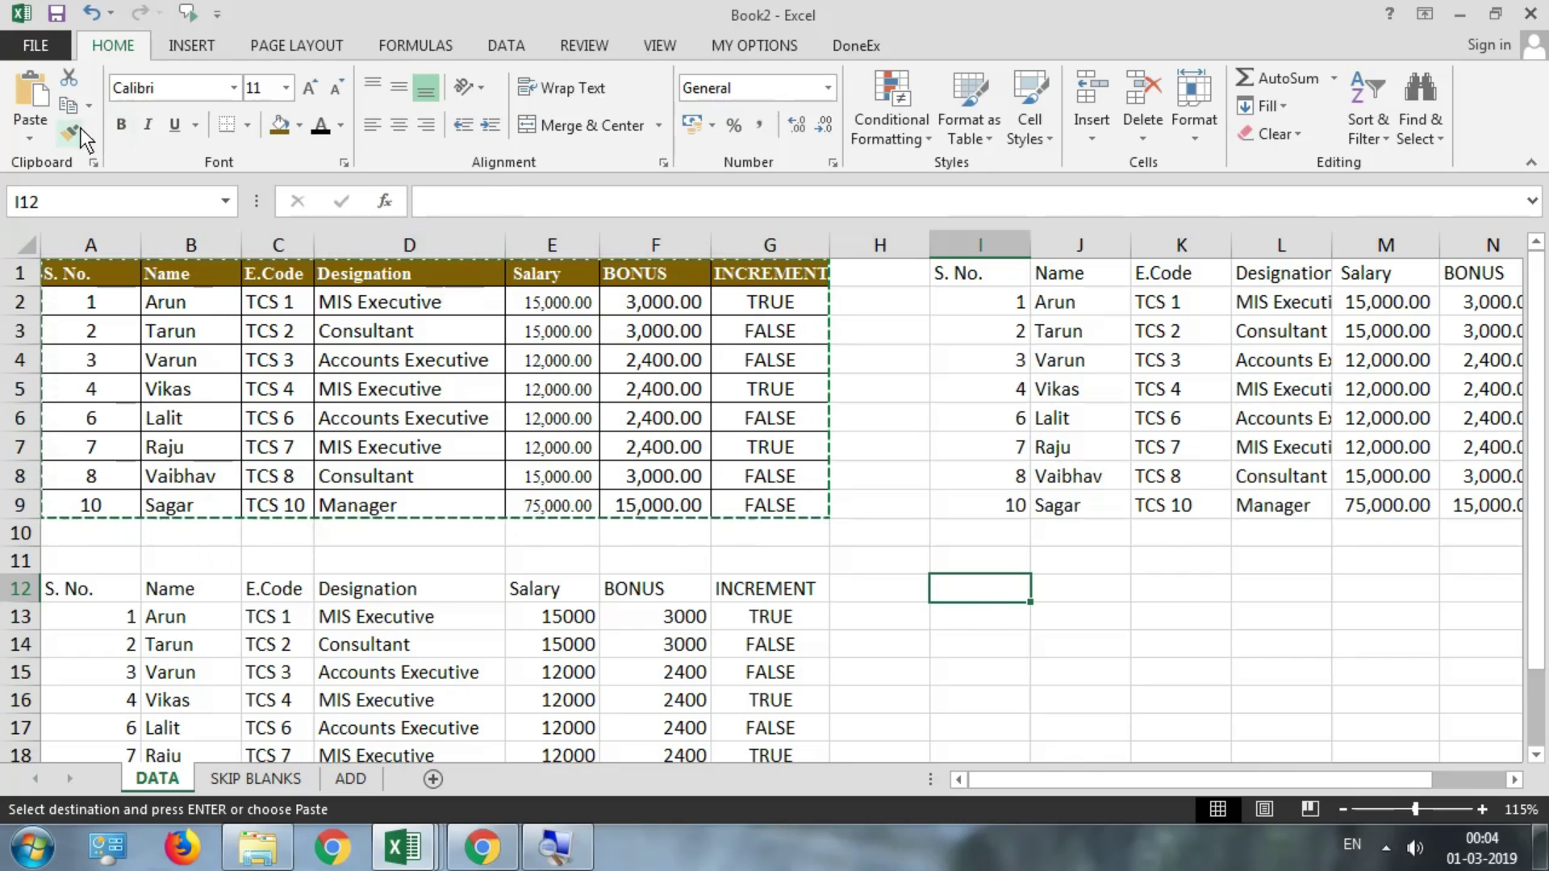
{"action": "left_click", "coordinate": [32, 137]}
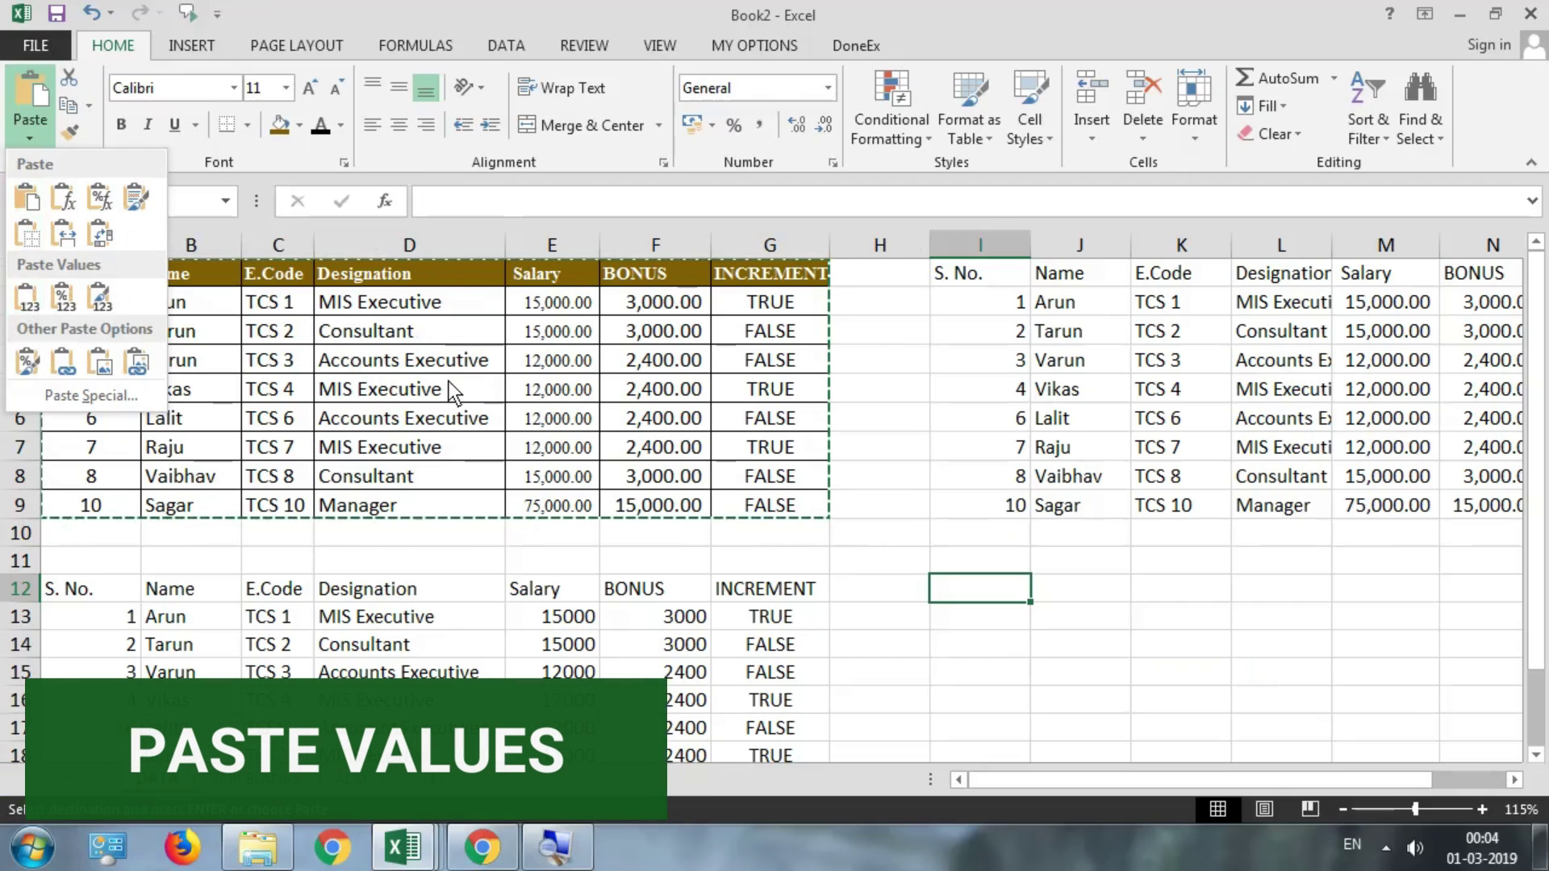
{"action": "left_click", "coordinate": [31, 302]}
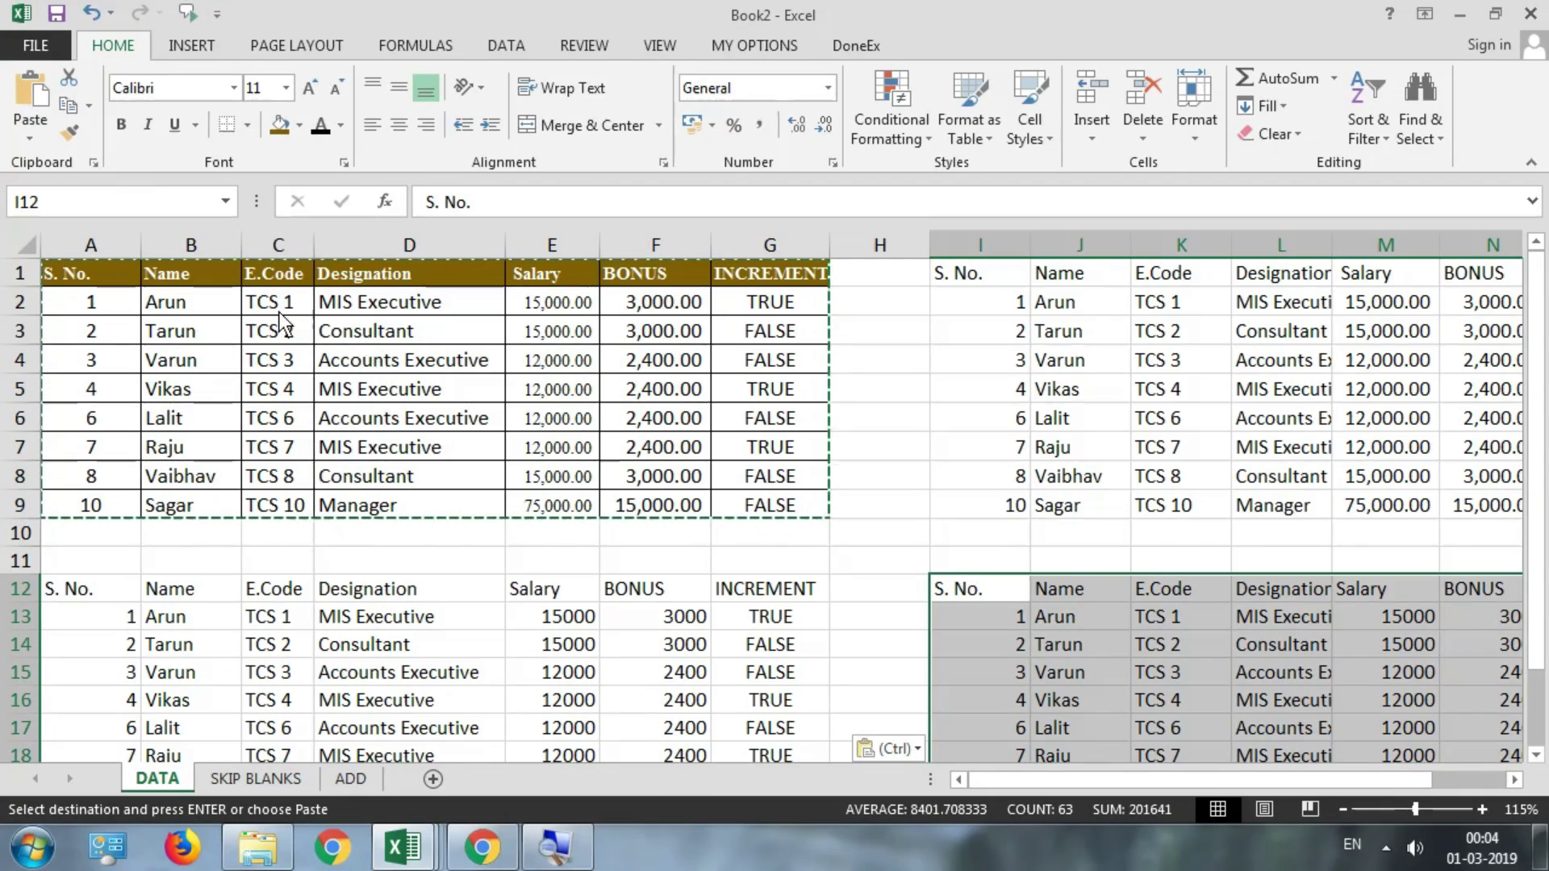
- Compare the BONUS and INCREMENT cells of the values-only copy with the bonus formula in F2 of the original table
{"action": "left_click_drag", "start_coordinate": [1207, 782], "coordinate": [1280, 782]}
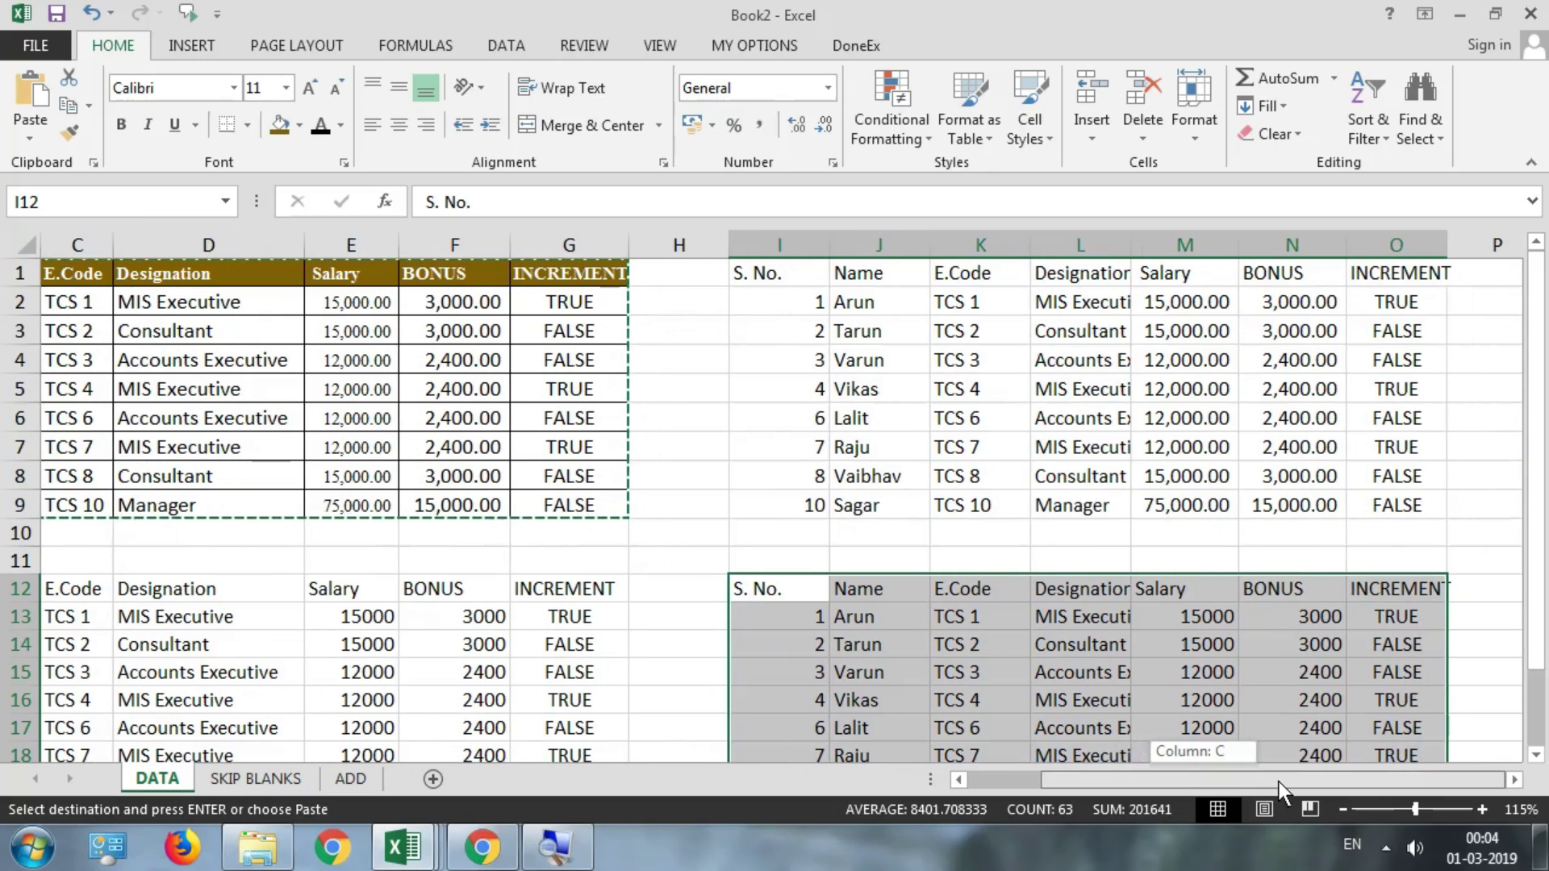
{"action": "left_click", "coordinate": [1213, 620]}
{"action": "left_click", "coordinate": [1318, 626]}
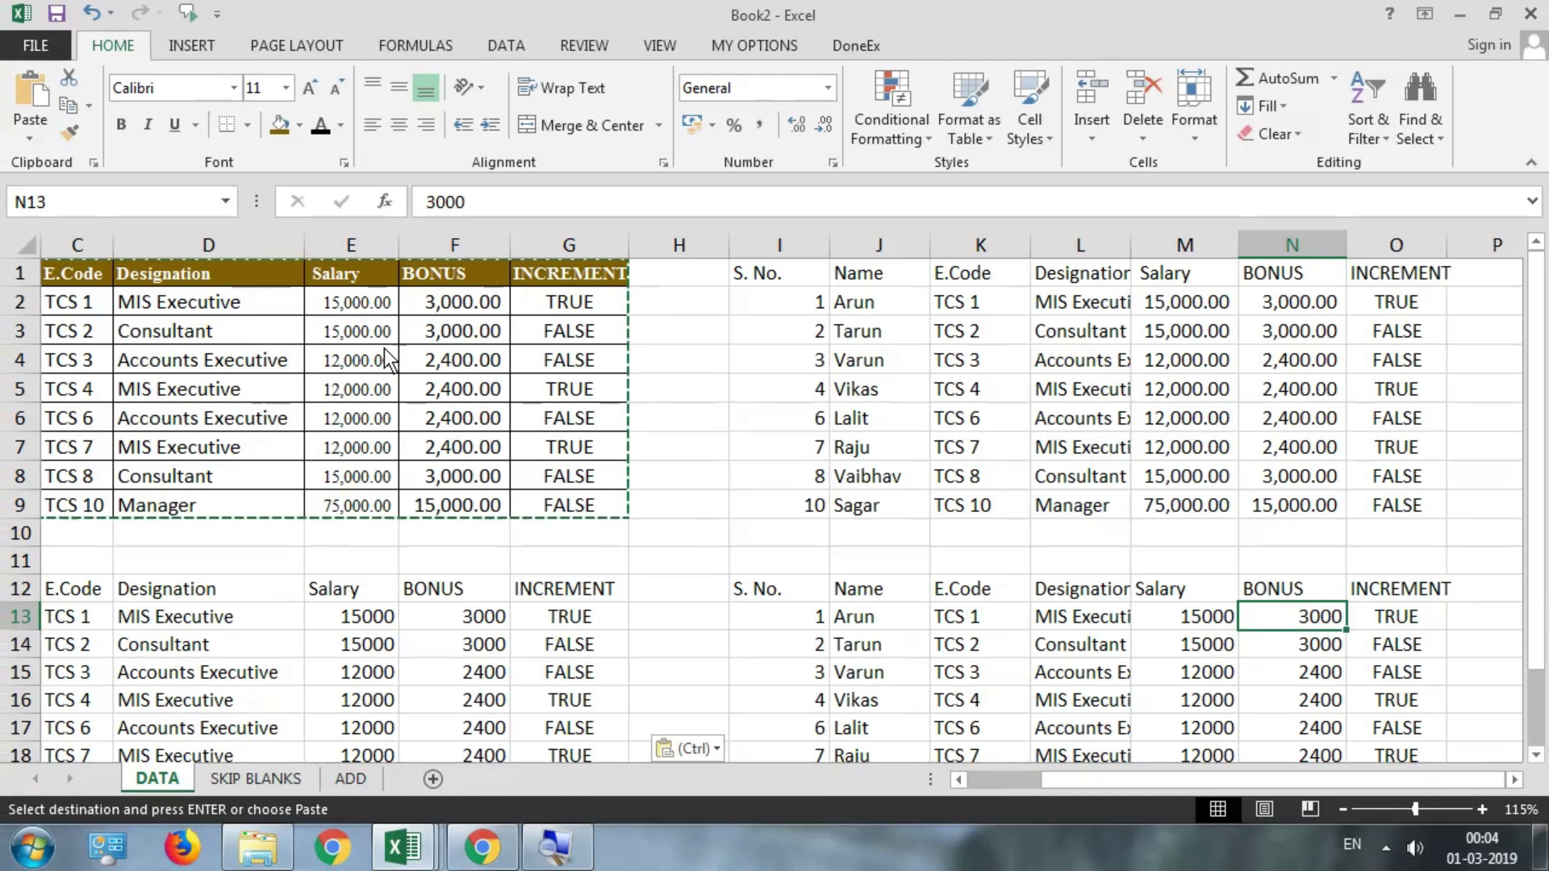
{"action": "left_click", "coordinate": [426, 379]}
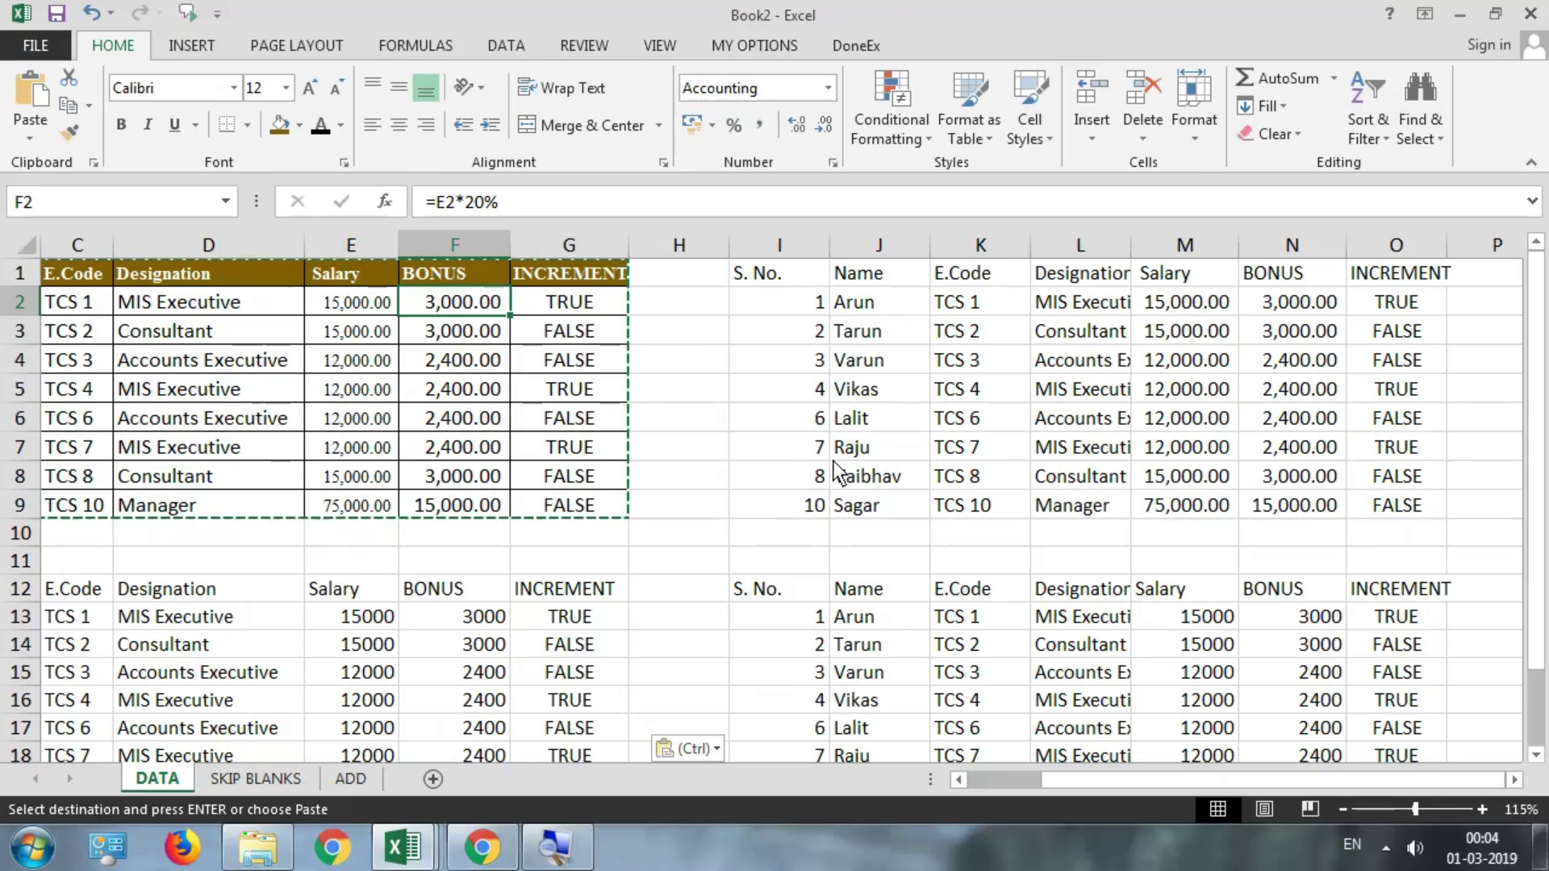
{"action": "left_click", "coordinate": [1362, 618]}
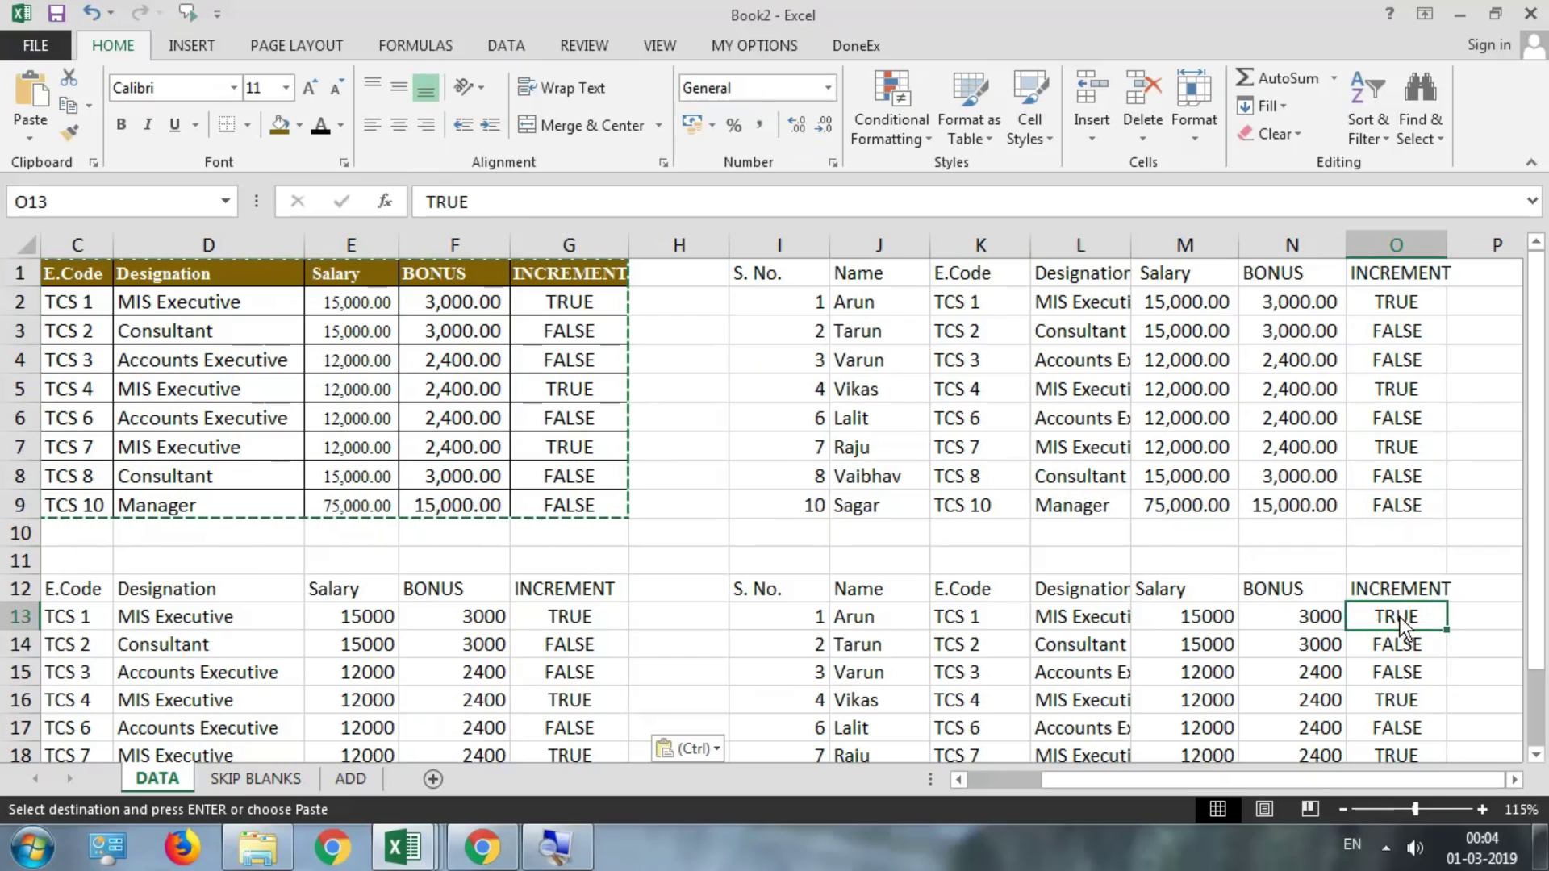
{"action": "left_click", "coordinate": [1313, 621]}
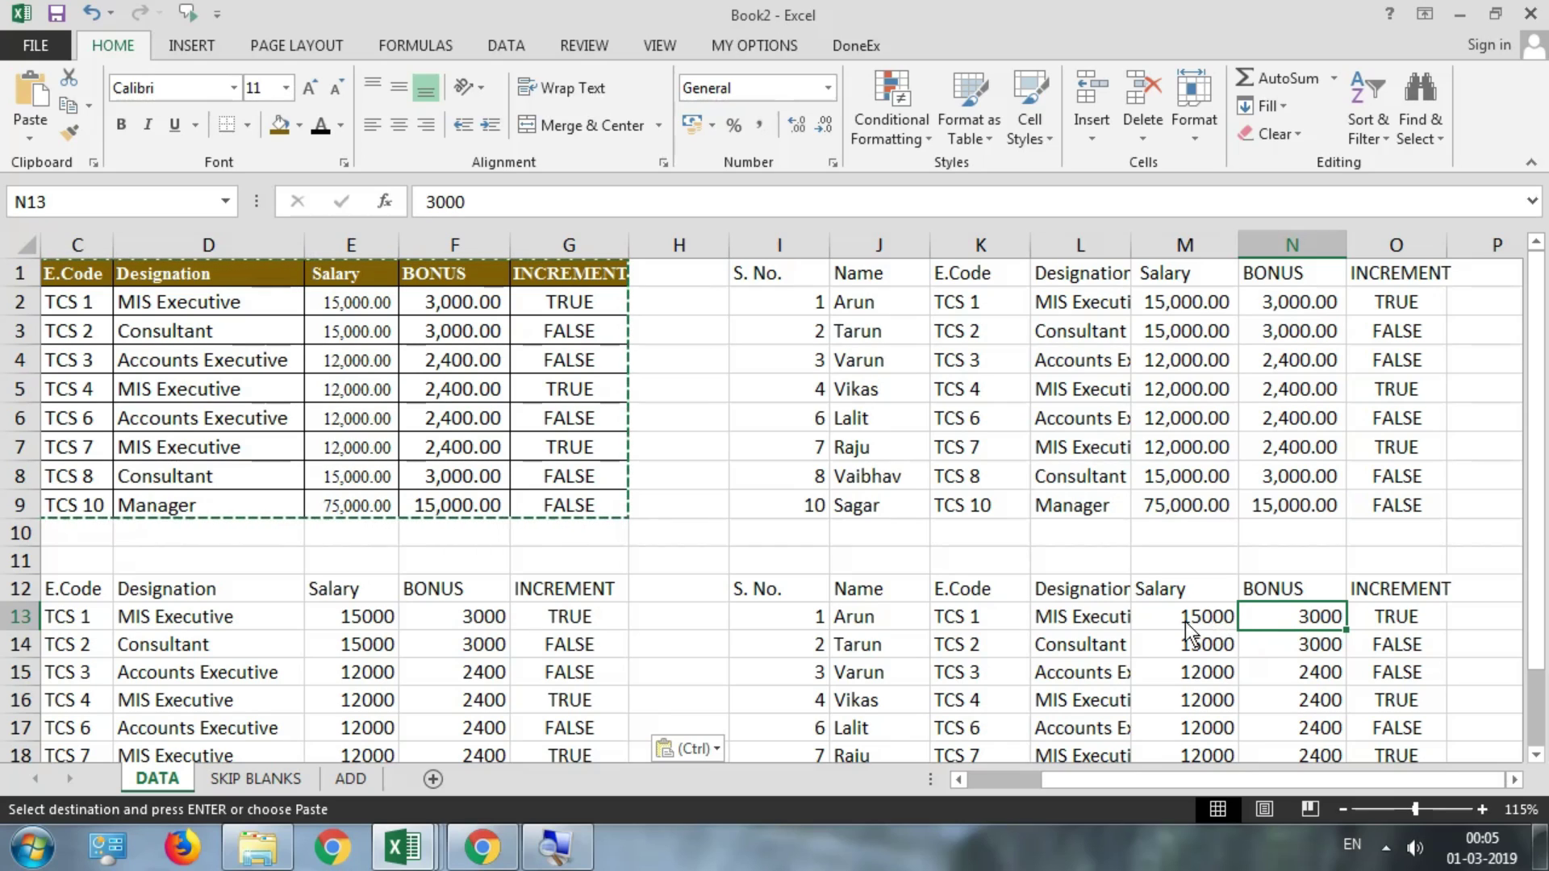
- Check the number formatting of the Salary and BONUS columns in the values-only copy at I12 against the original, and undo the paste
{"action": "left_click", "coordinate": [810, 588]}
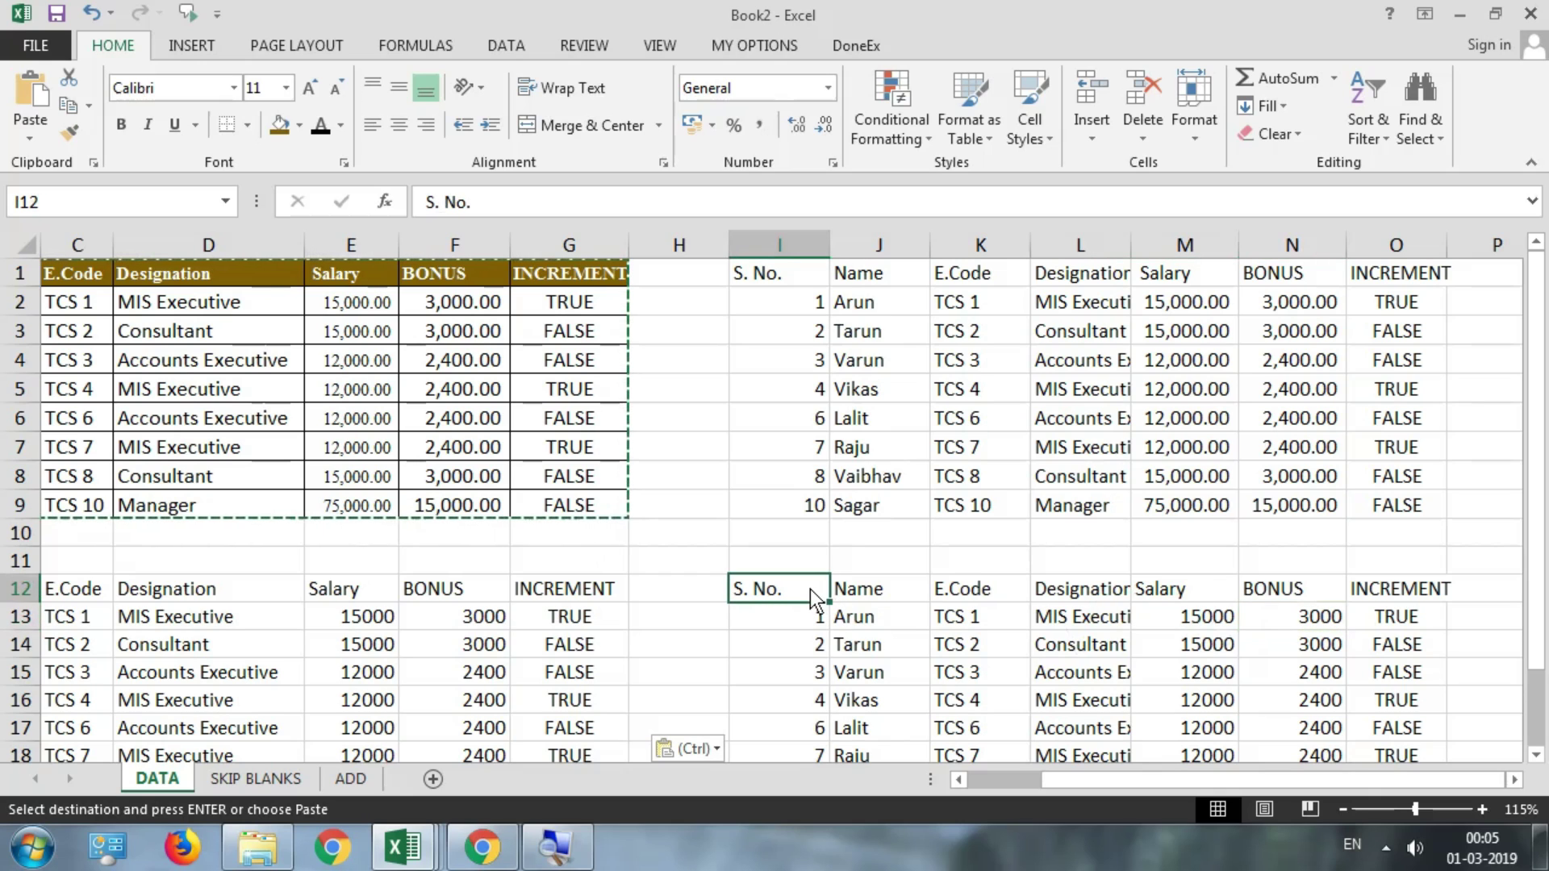
{"action": "scroll", "coordinate": [903, 604], "scroll_direction": "down", "scroll_amount": 1}
{"action": "scroll", "coordinate": [903, 604], "scroll_direction": "down", "scroll_amount": 2}
{"action": "left_click_drag", "start_coordinate": [1282, 532], "coordinate": [1304, 724]}
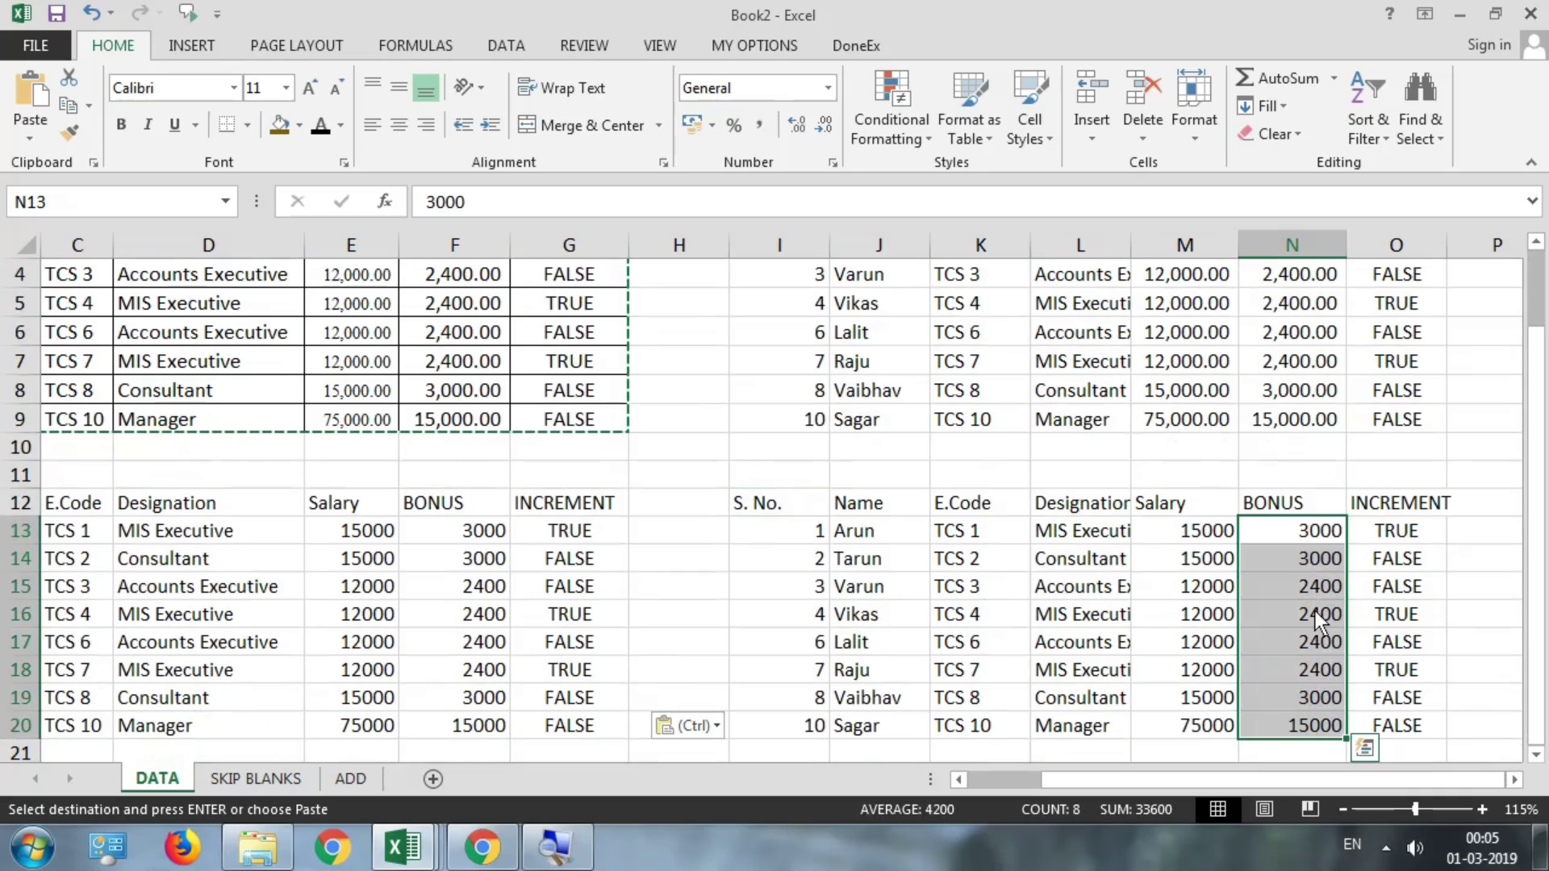
{"action": "left_click_drag", "start_coordinate": [1207, 536], "coordinate": [1208, 728]}
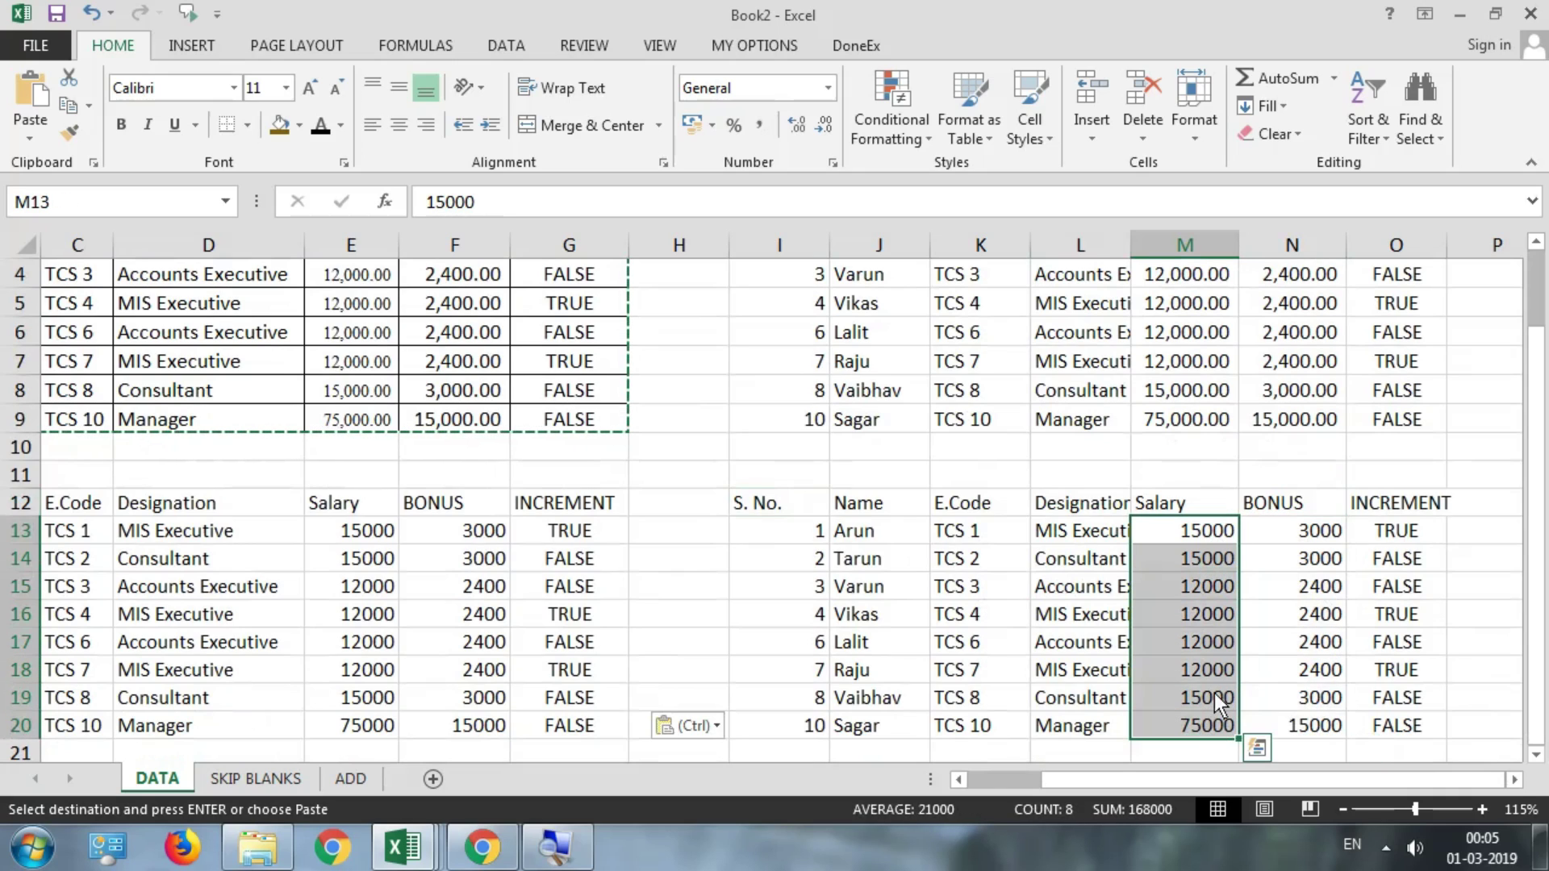
{"action": "left_click", "coordinate": [1214, 596]}
{"action": "left_click", "coordinate": [1313, 589]}
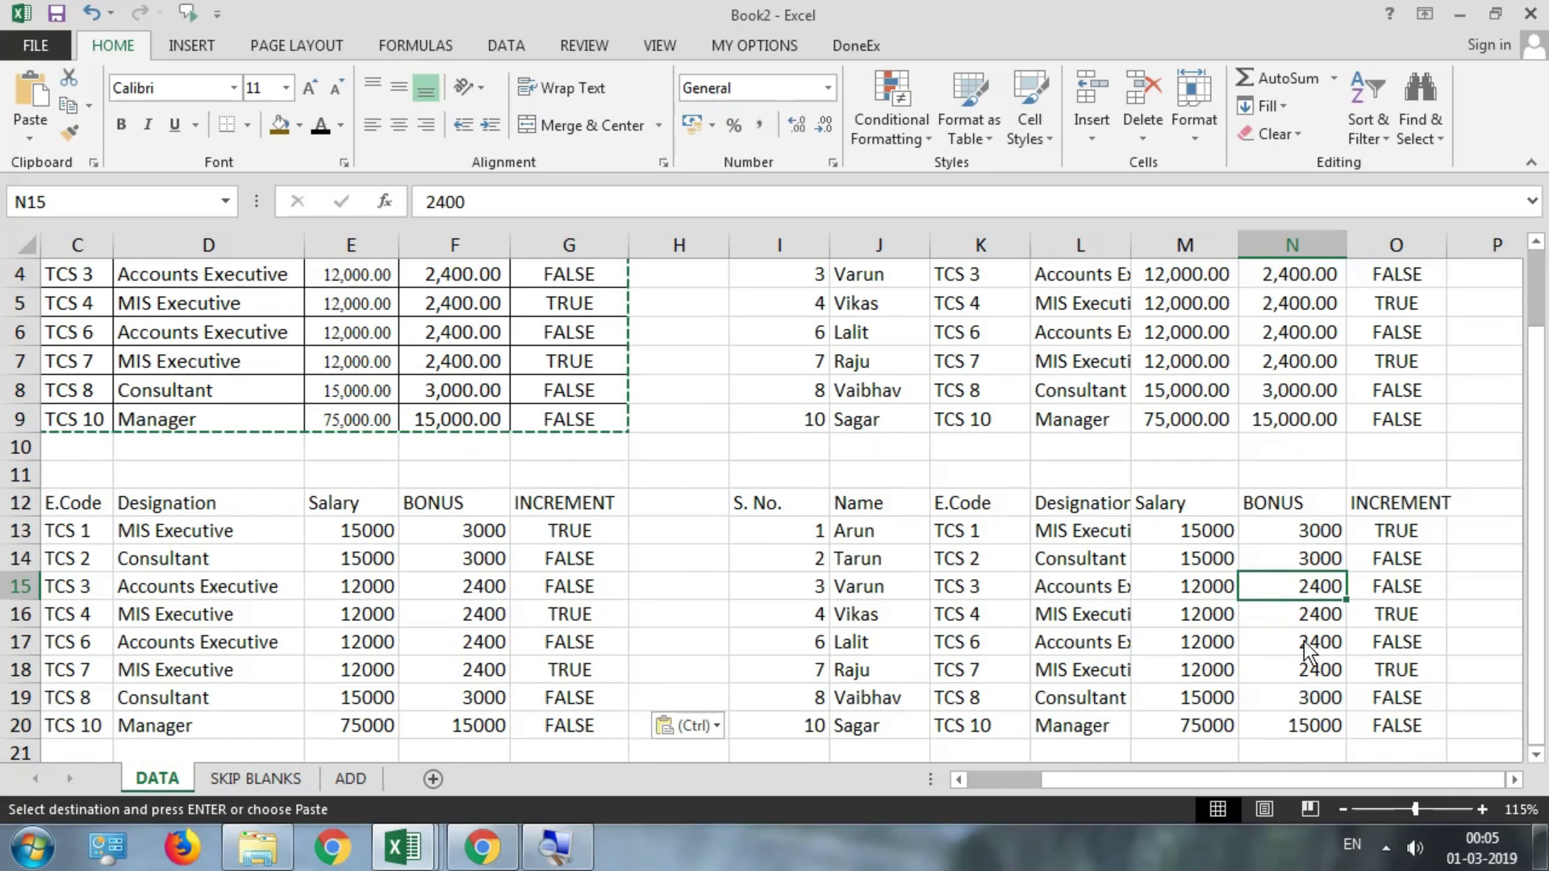
{"action": "scroll", "coordinate": [272, 386], "scroll_direction": "up", "scroll_amount": 1}
{"action": "scroll", "coordinate": [272, 384], "scroll_direction": "up", "scroll_amount": 1}
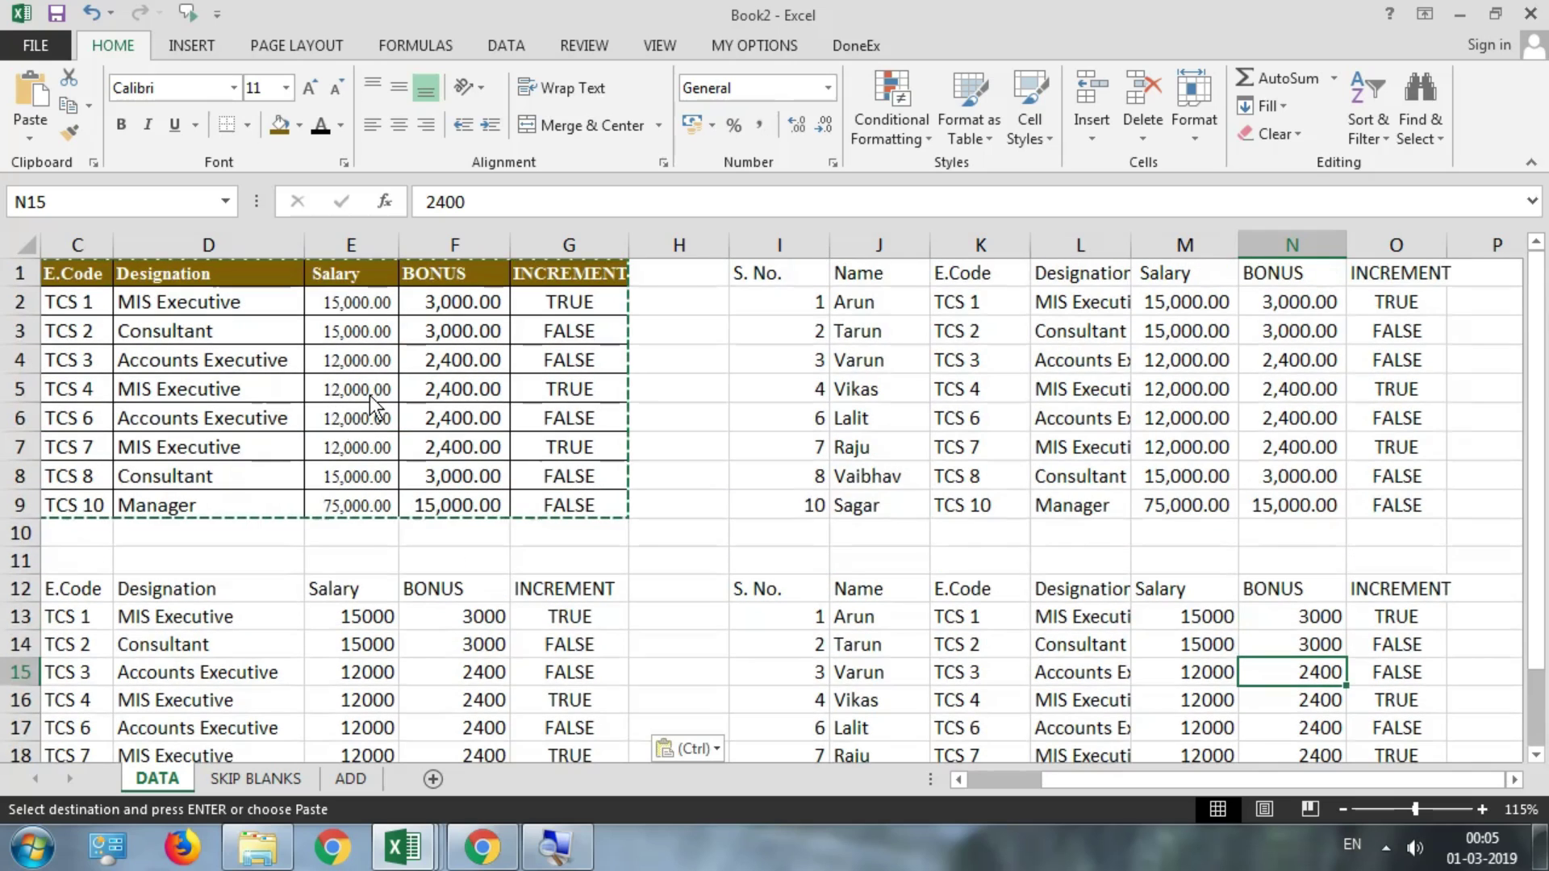
{"action": "left_click", "coordinate": [355, 388]}
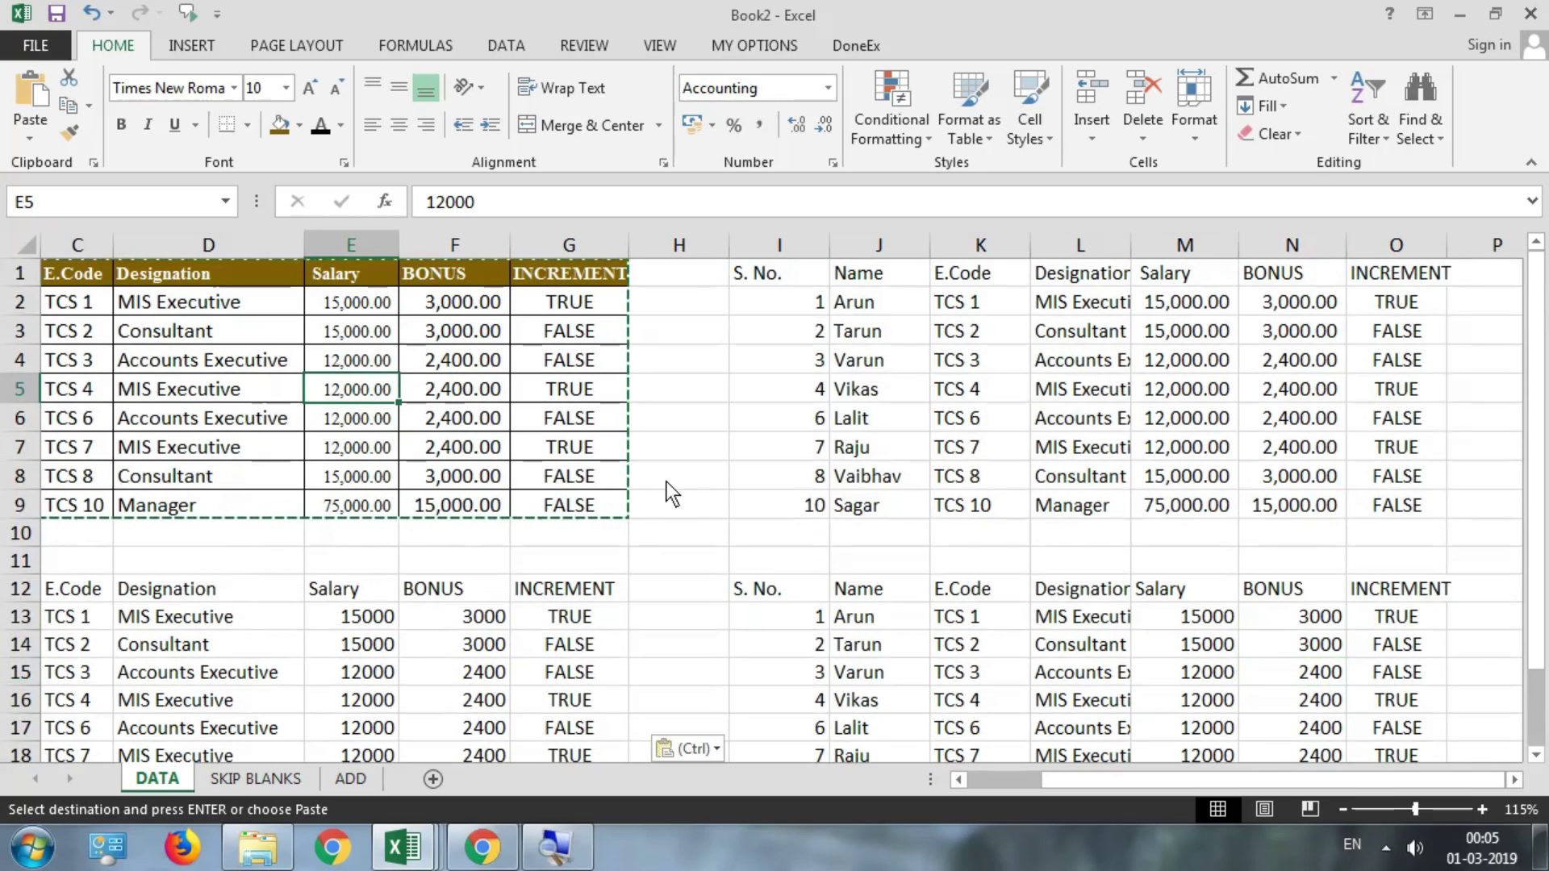
{"action": "key", "text": "ctrl+z"}
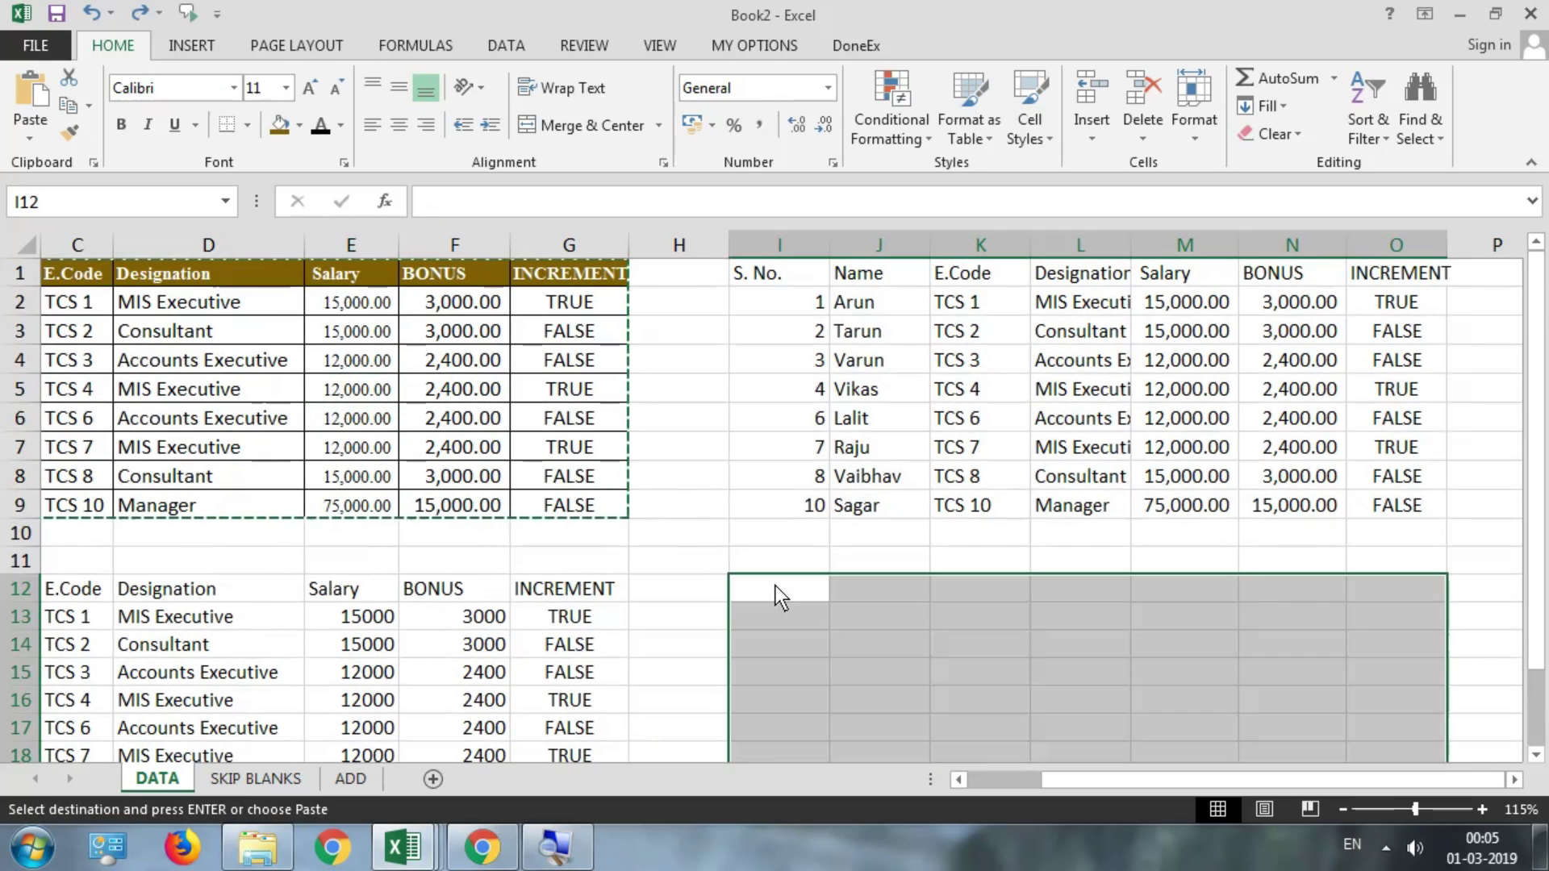
- Examine the available paste options and their shortcut letters for cell I12, and close the list without pasting
{"action": "left_click", "coordinate": [27, 132]}
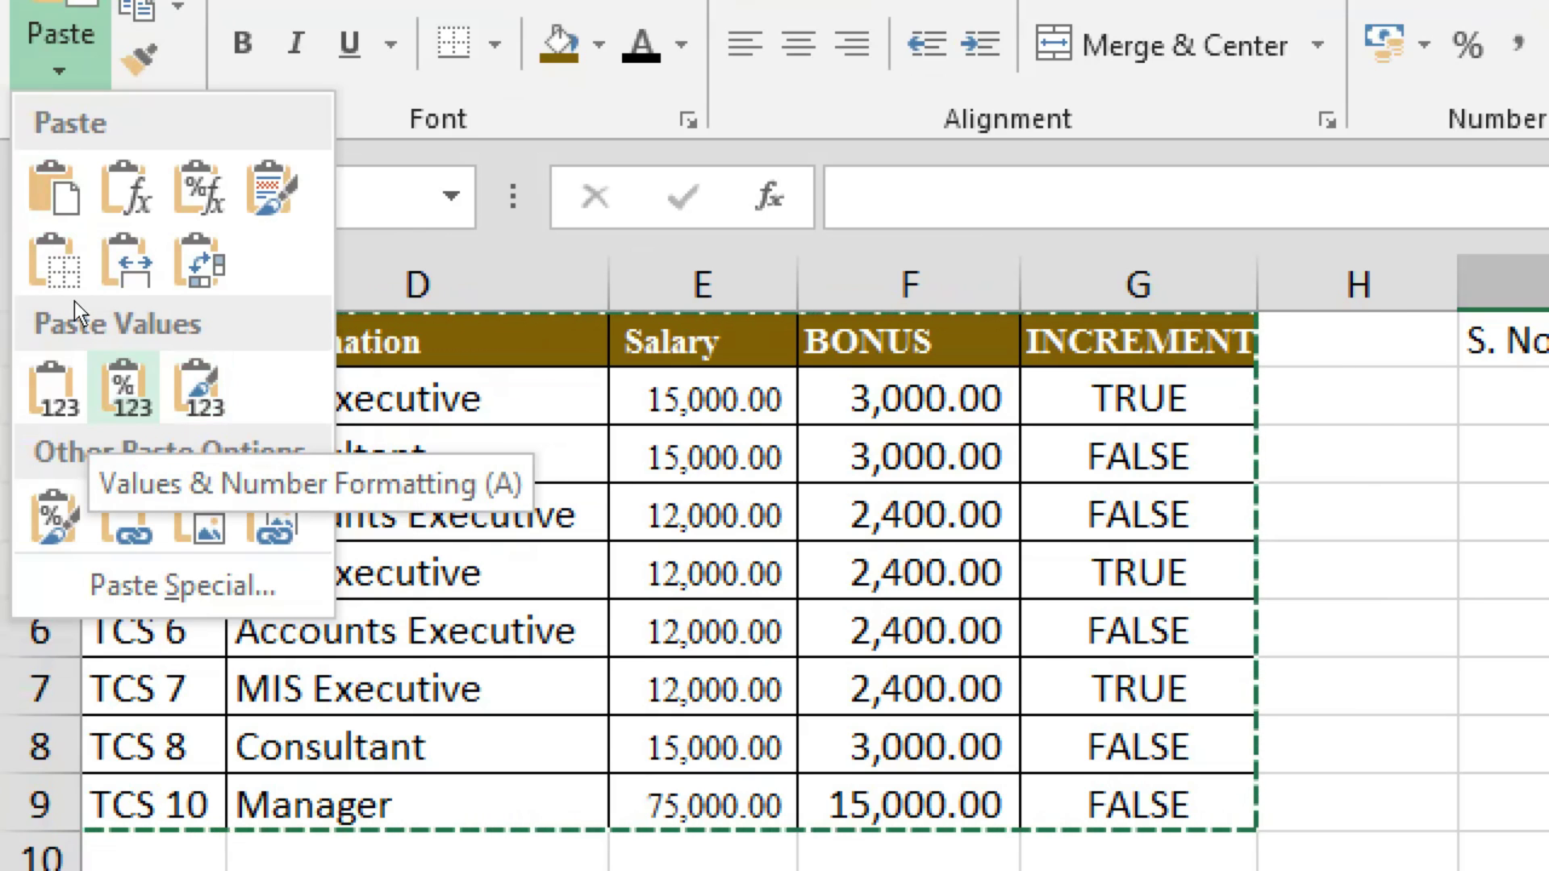
{"action": "left_click", "coordinate": [975, 588]}
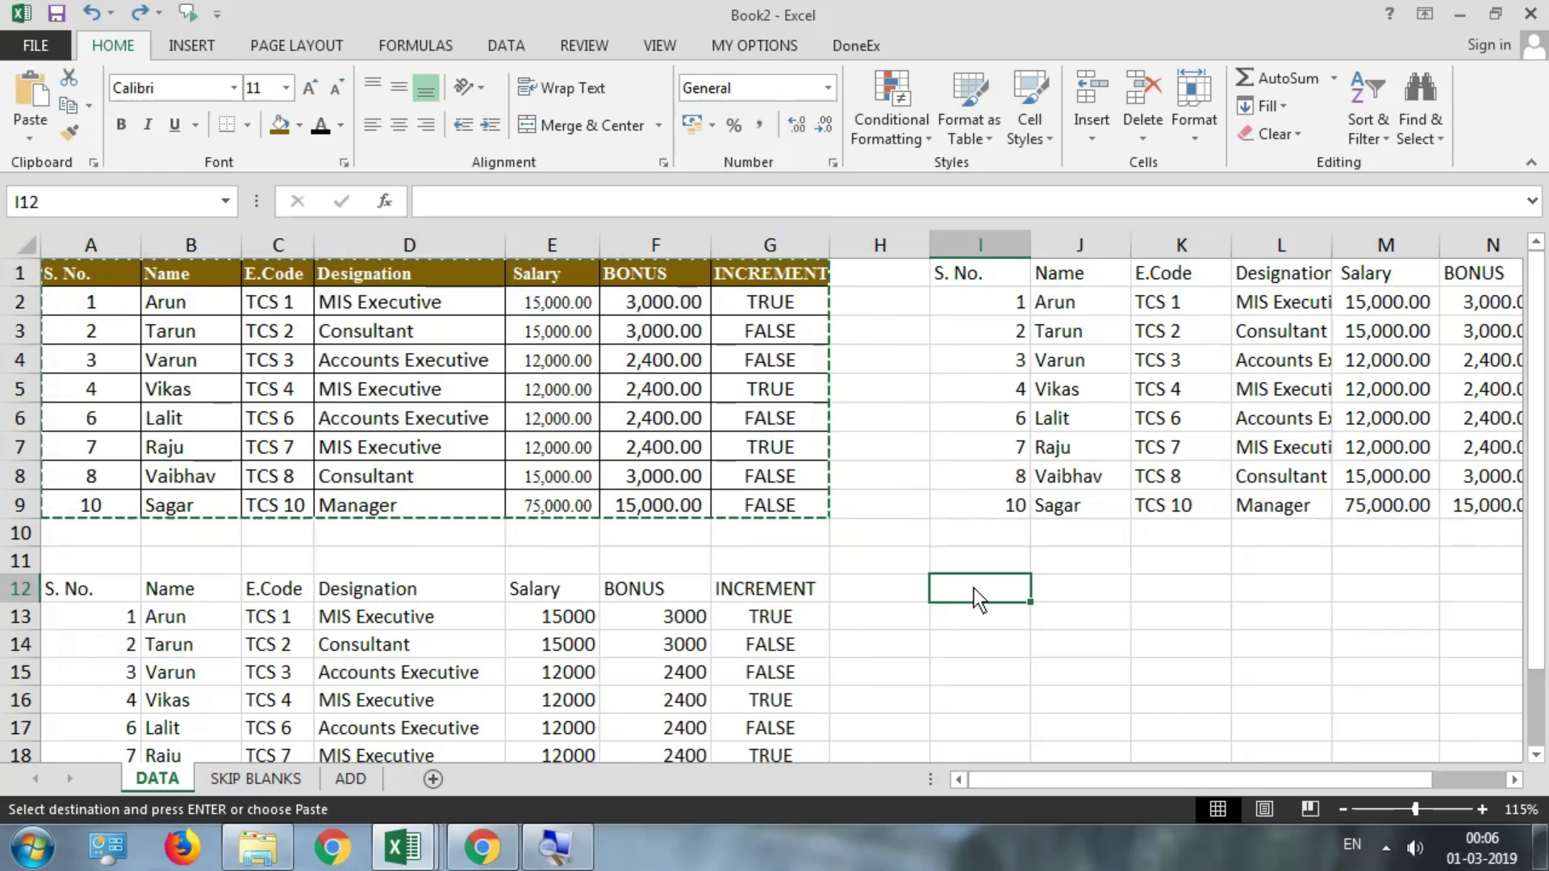
{"action": "key", "text": "alt"}
{"action": "key", "text": "h"}
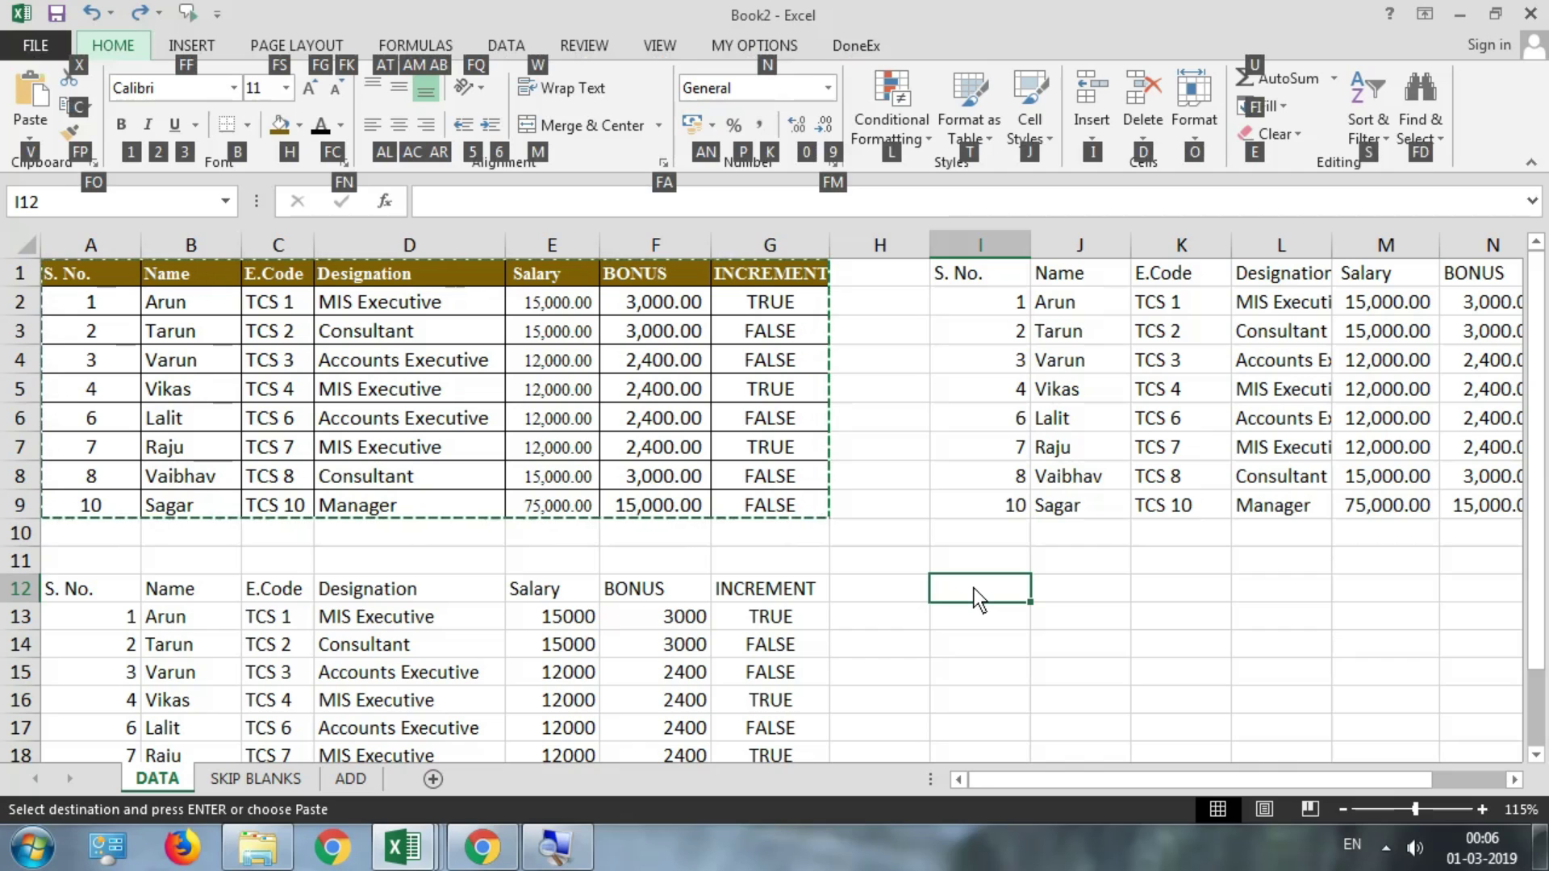
{"action": "key", "text": "v"}
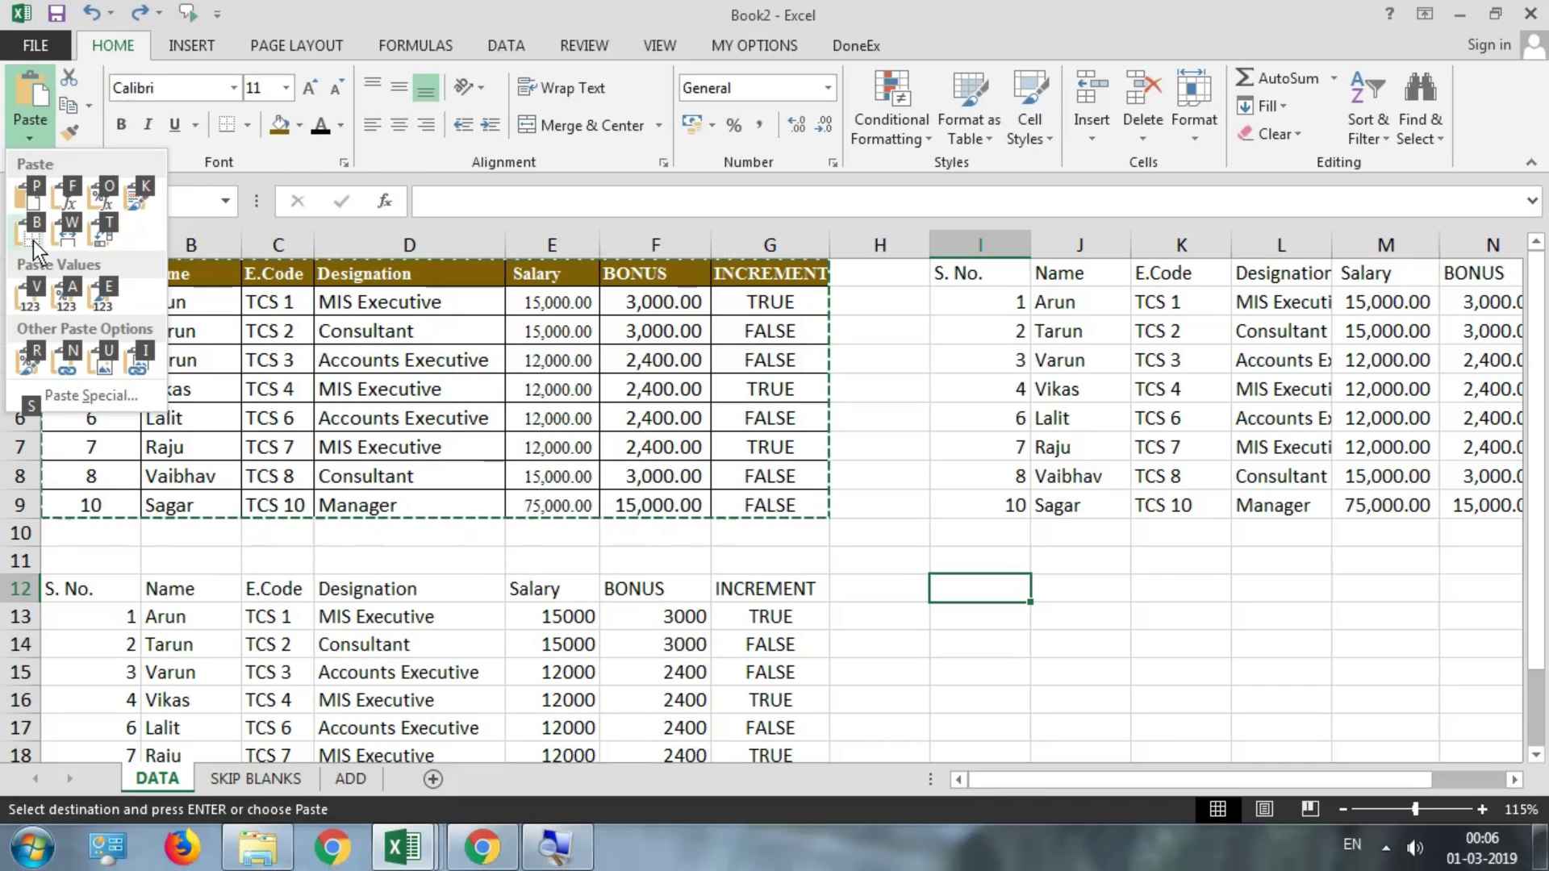
{"action": "key", "text": "Escape"}
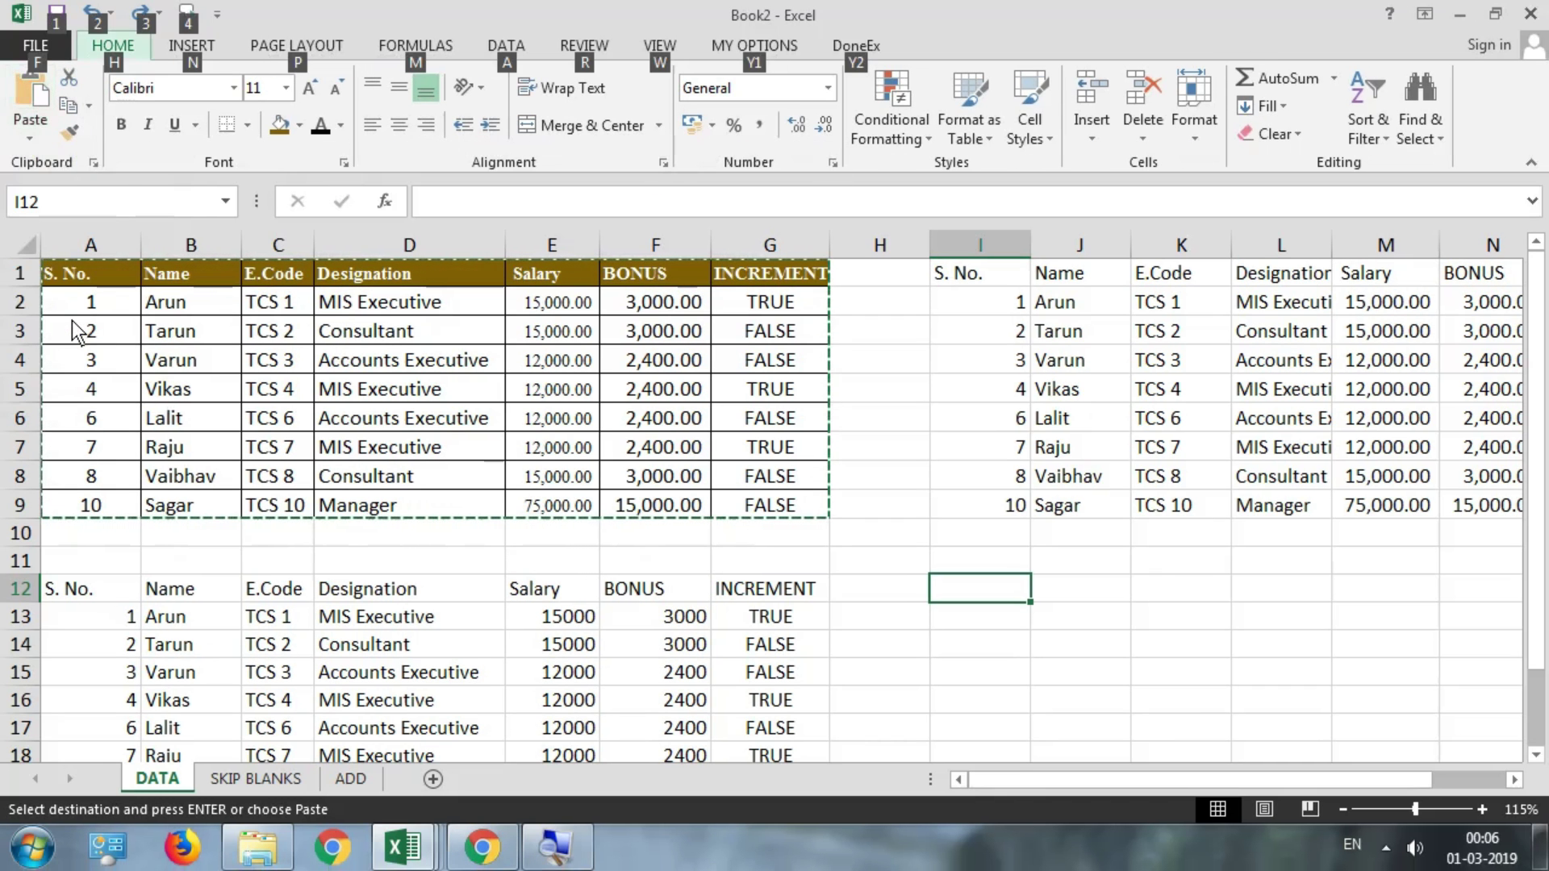
{"action": "key", "text": "alt"}
{"action": "key", "text": "h"}
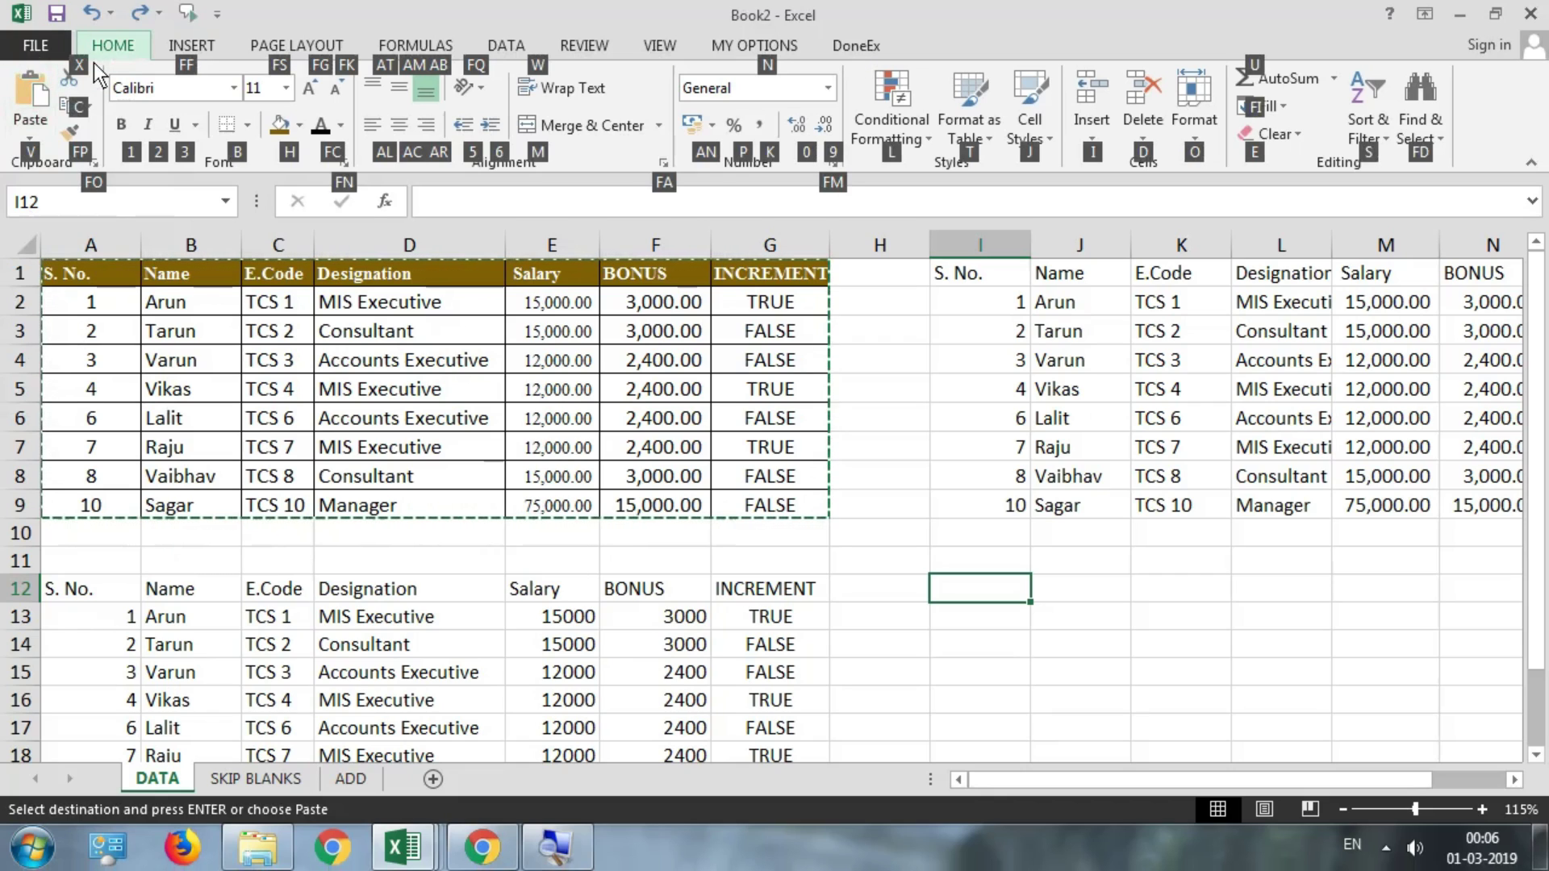
{"action": "key", "text": "v"}
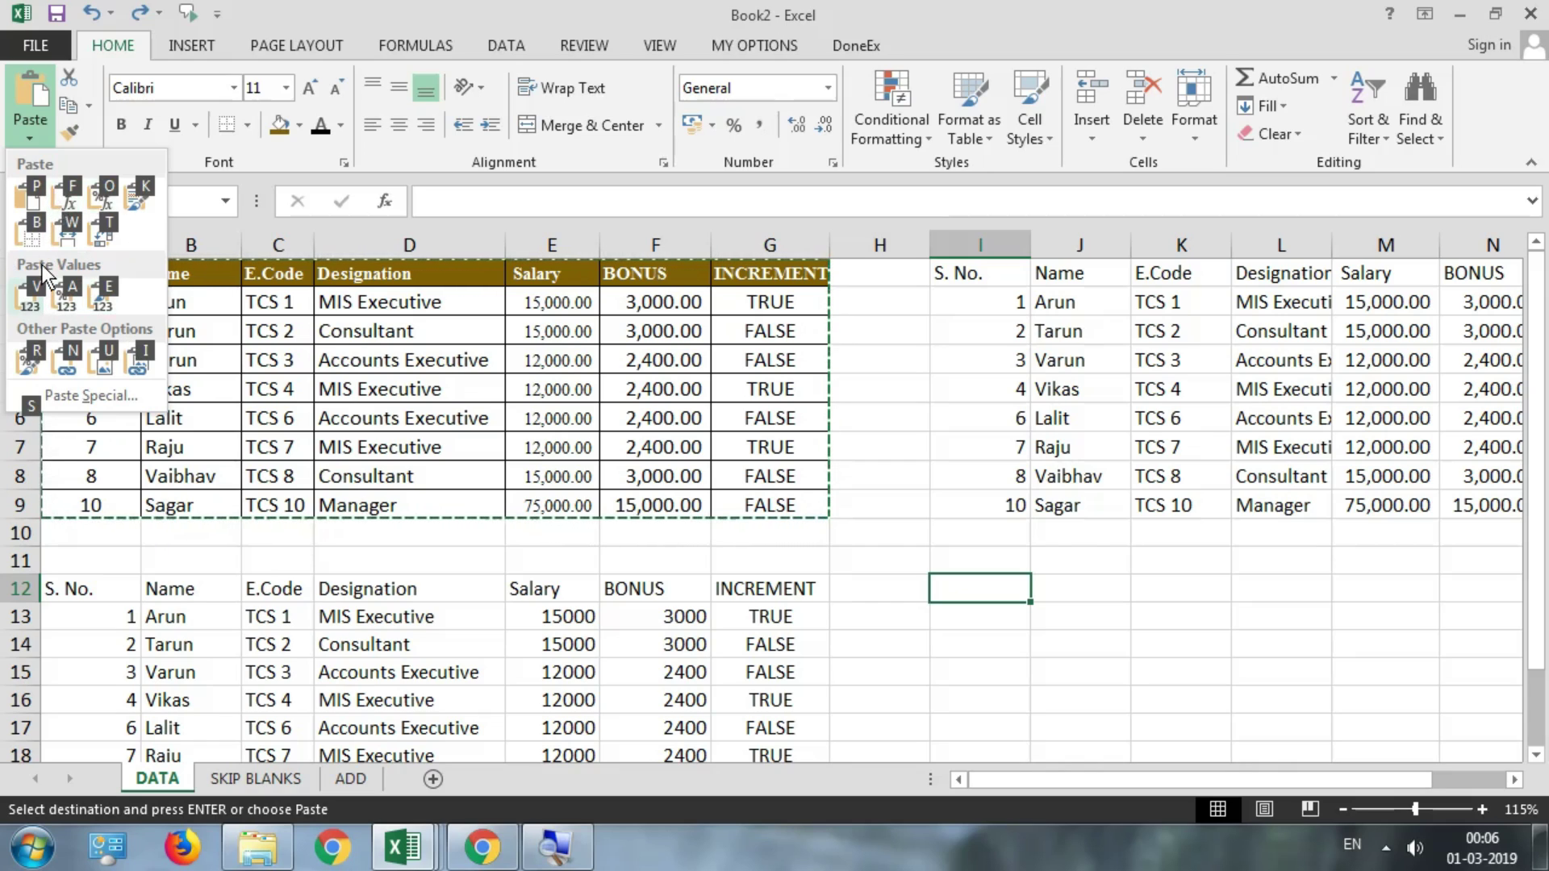
{"action": "left_click", "coordinate": [990, 589]}
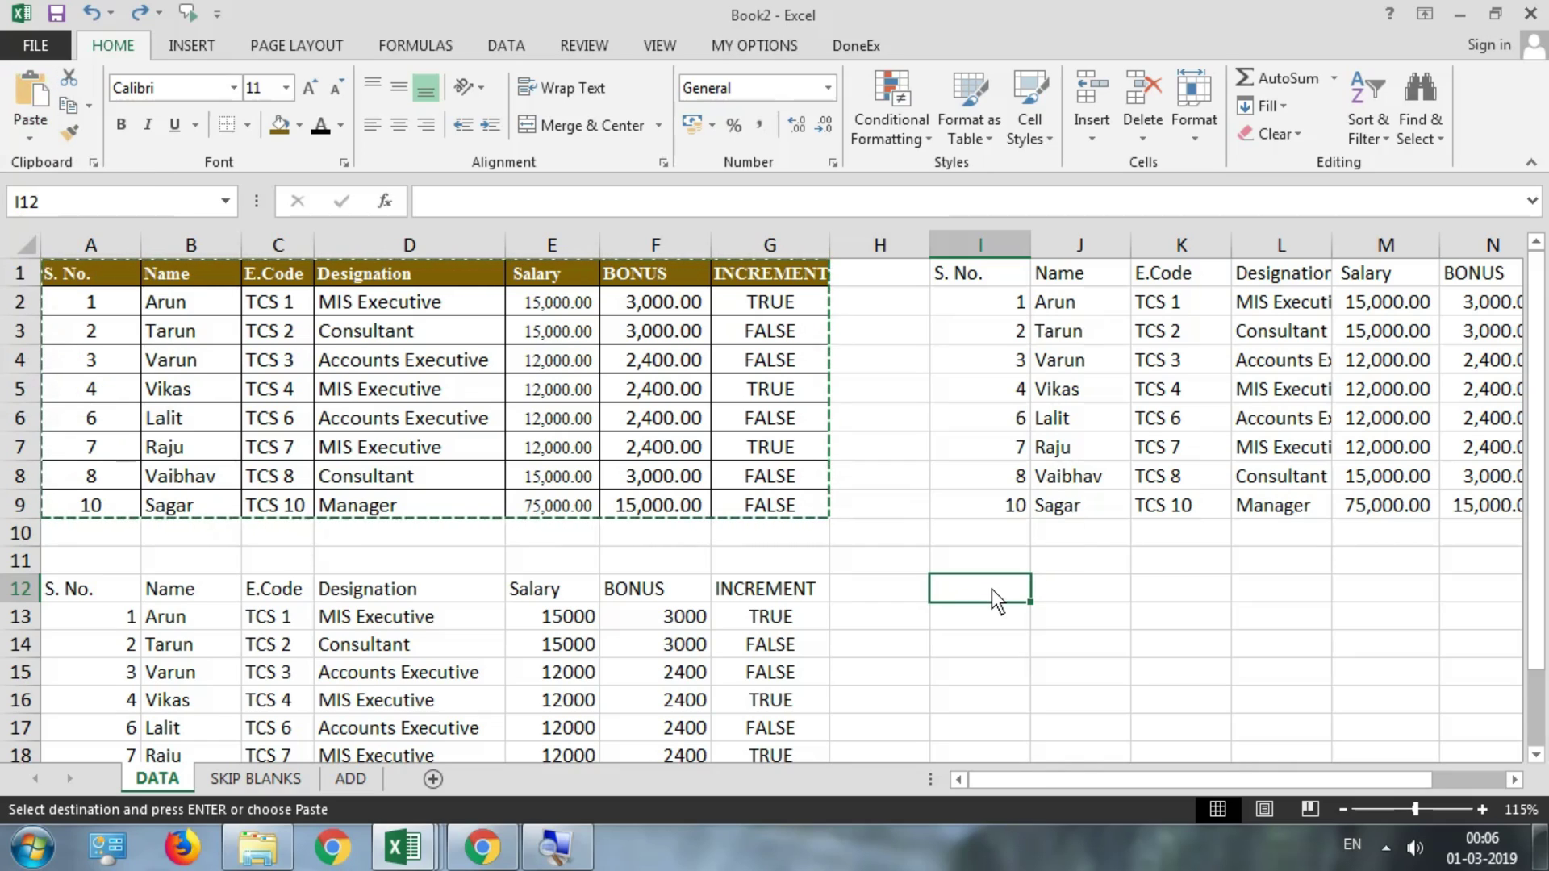
- Paste the copied table at I12 with Values & Number Formatting, and check its Salary column
{"action": "left_click", "coordinate": [29, 139]}
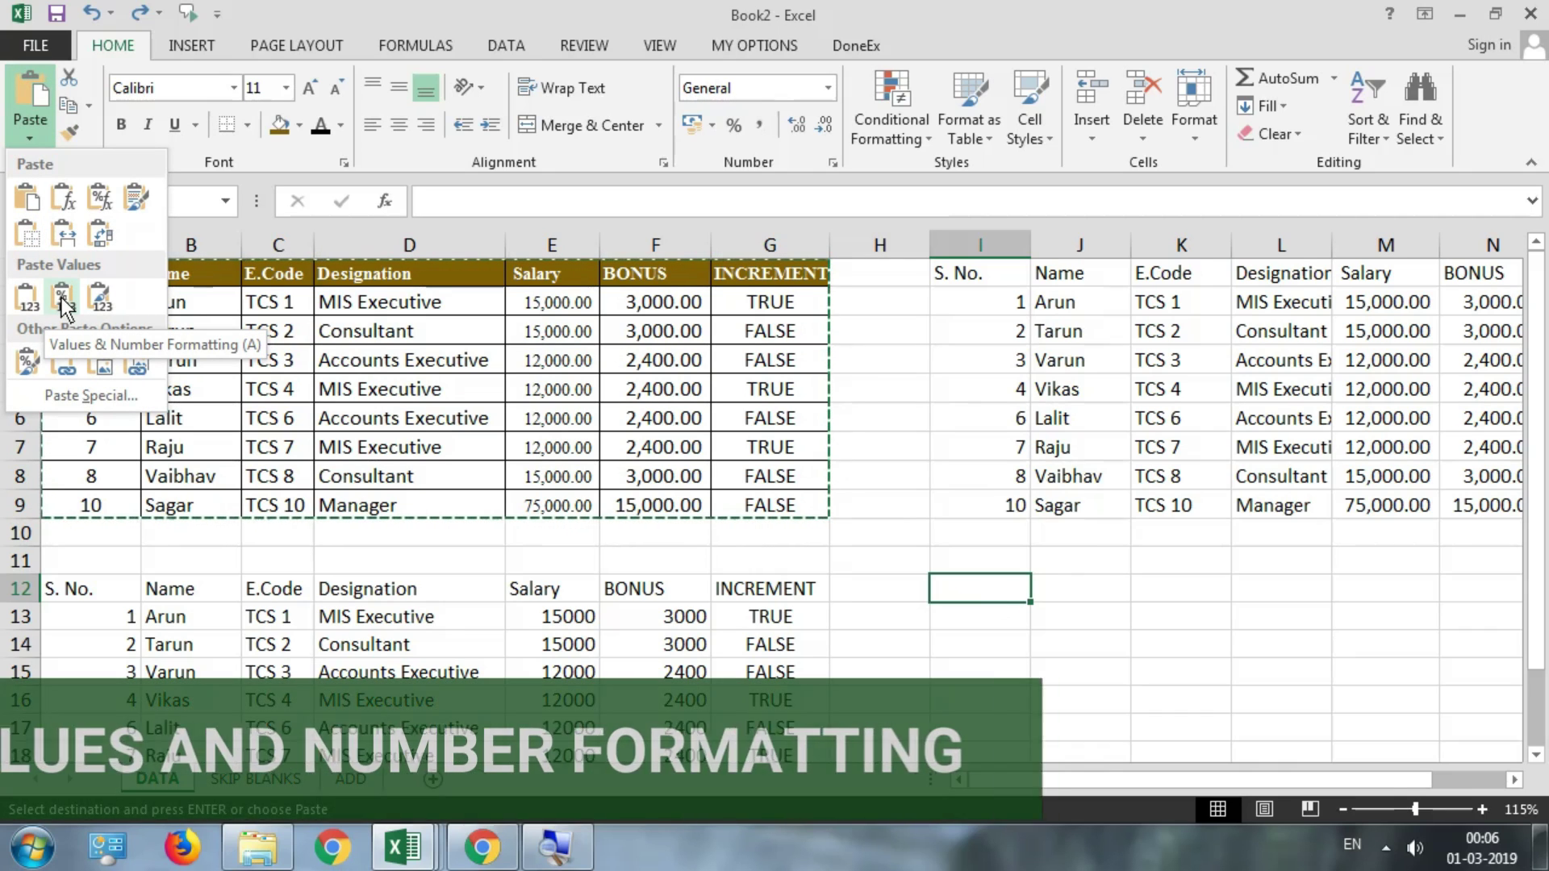
{"action": "left_click", "coordinate": [62, 298]}
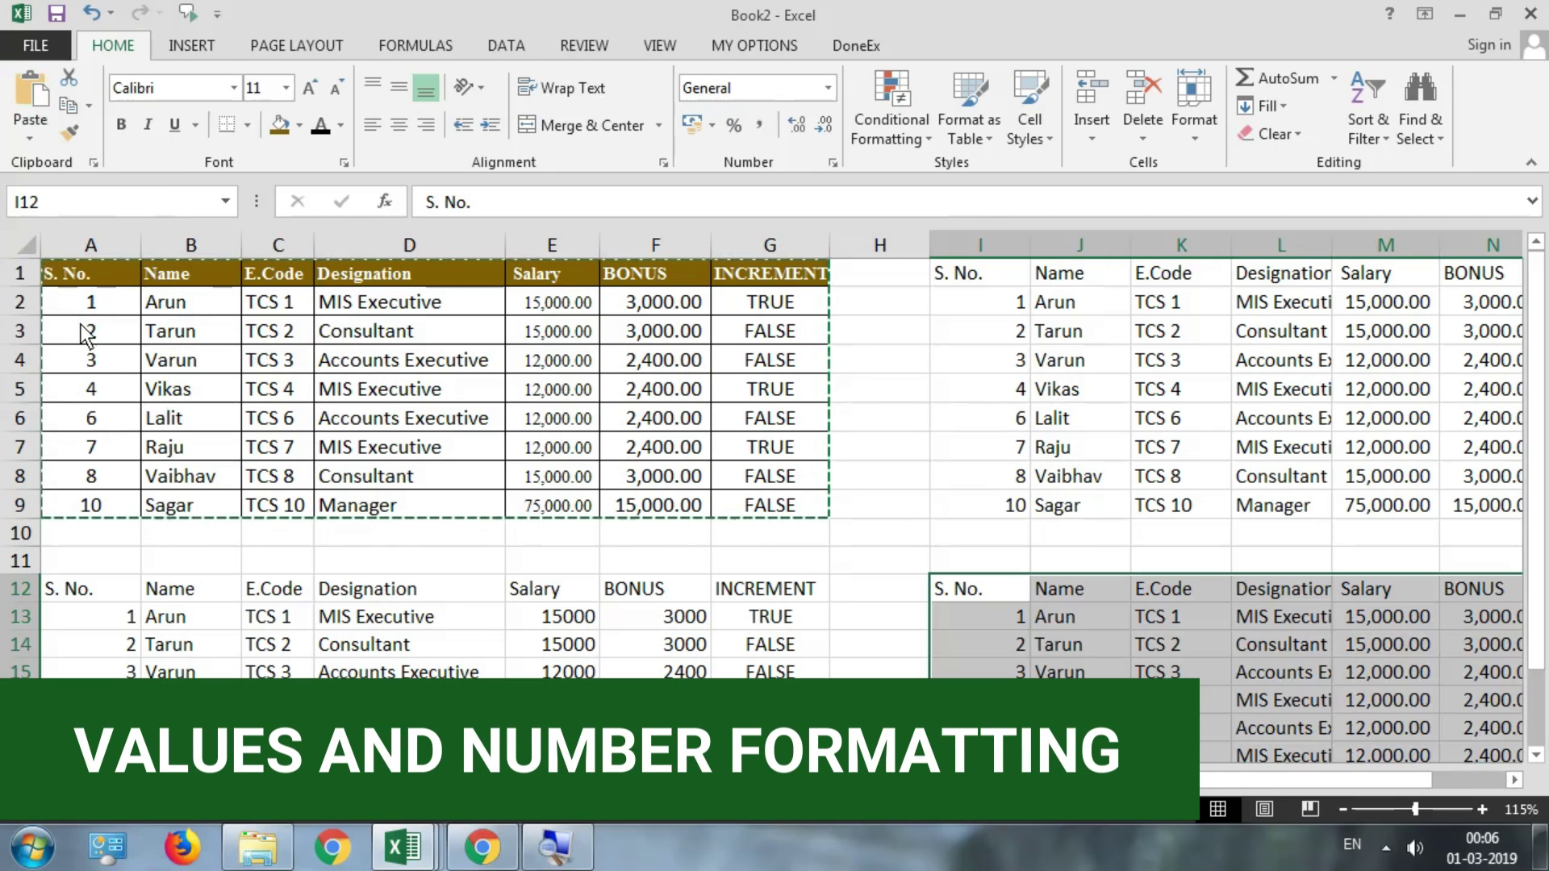
{"action": "left_click_drag", "start_coordinate": [1304, 776], "coordinate": [1380, 784]}
{"action": "left_click_drag", "start_coordinate": [1221, 619], "coordinate": [1189, 745]}
{"action": "scroll", "coordinate": [968, 678], "scroll_direction": "down", "scroll_amount": 1}
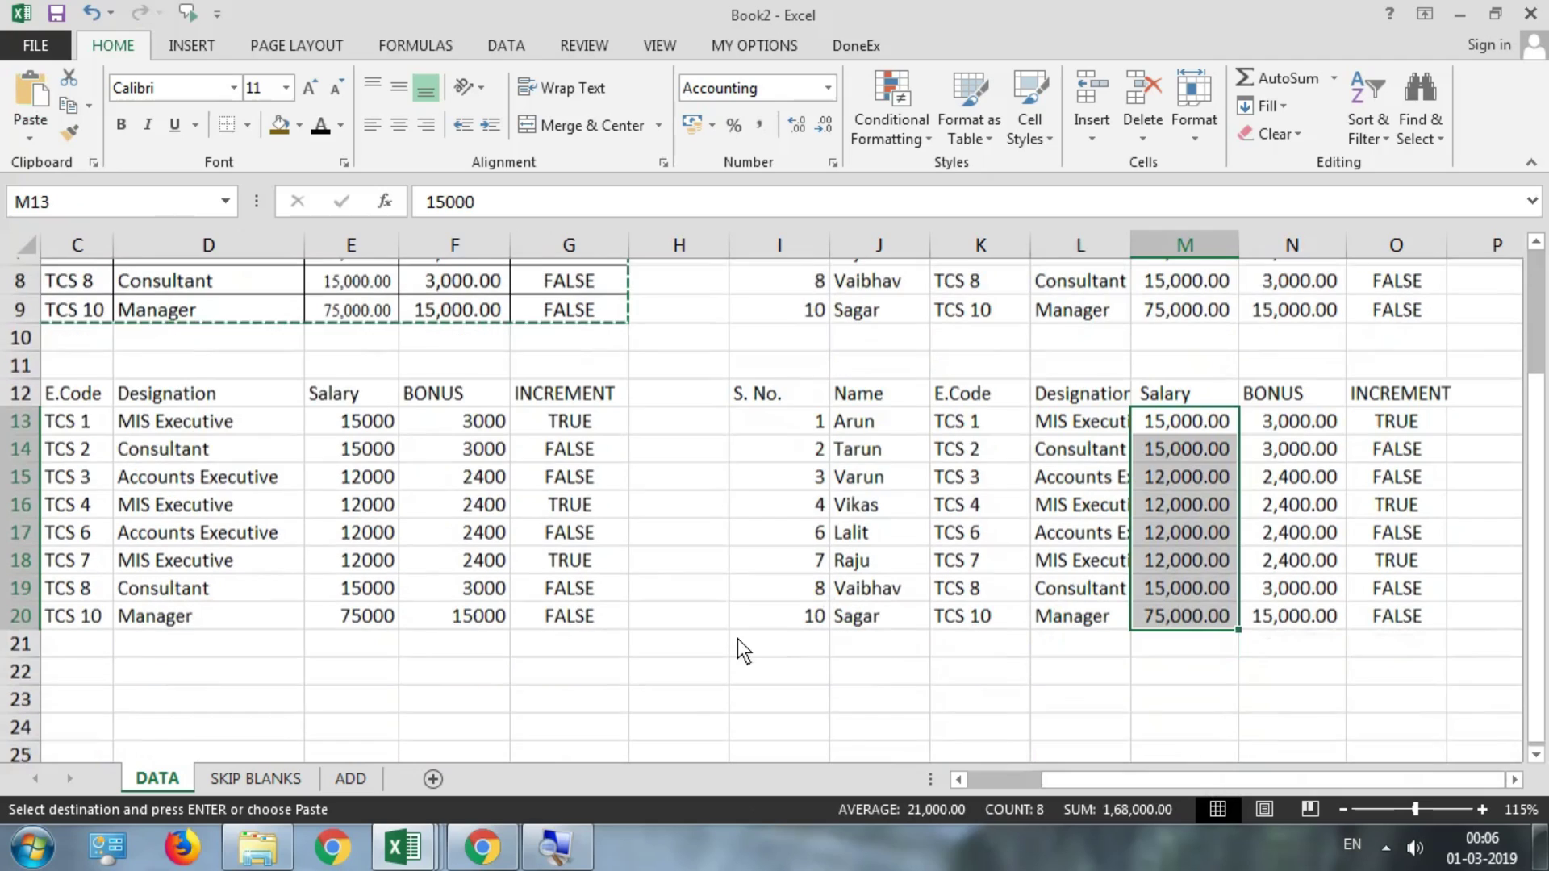
- Paste only the values of the copied table at C22, below the existing copies
{"action": "left_click", "coordinate": [80, 671]}
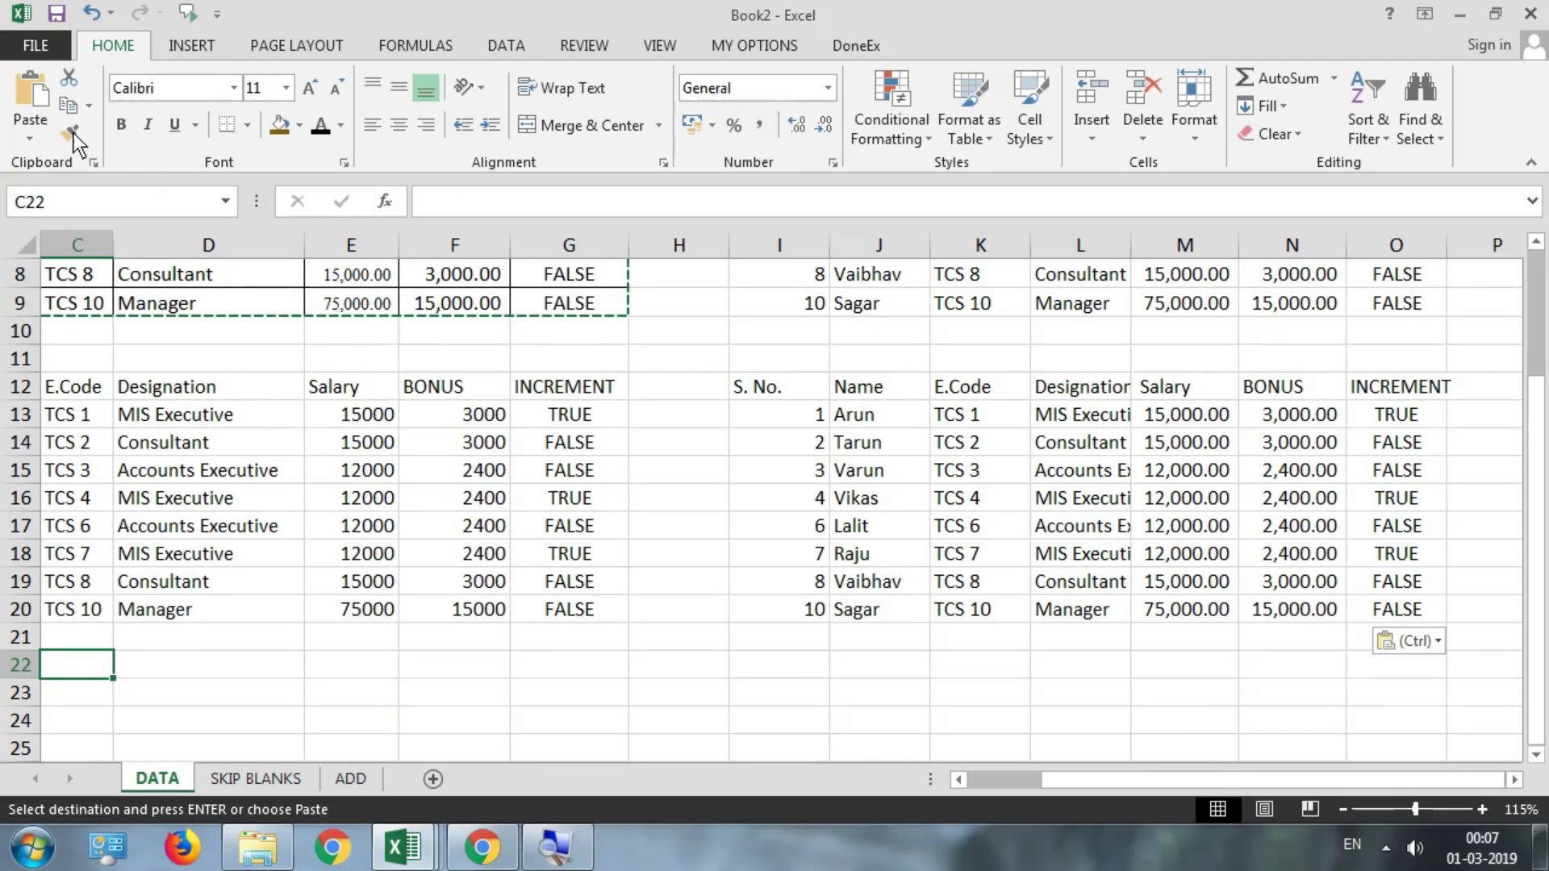
{"action": "left_click", "coordinate": [36, 137]}
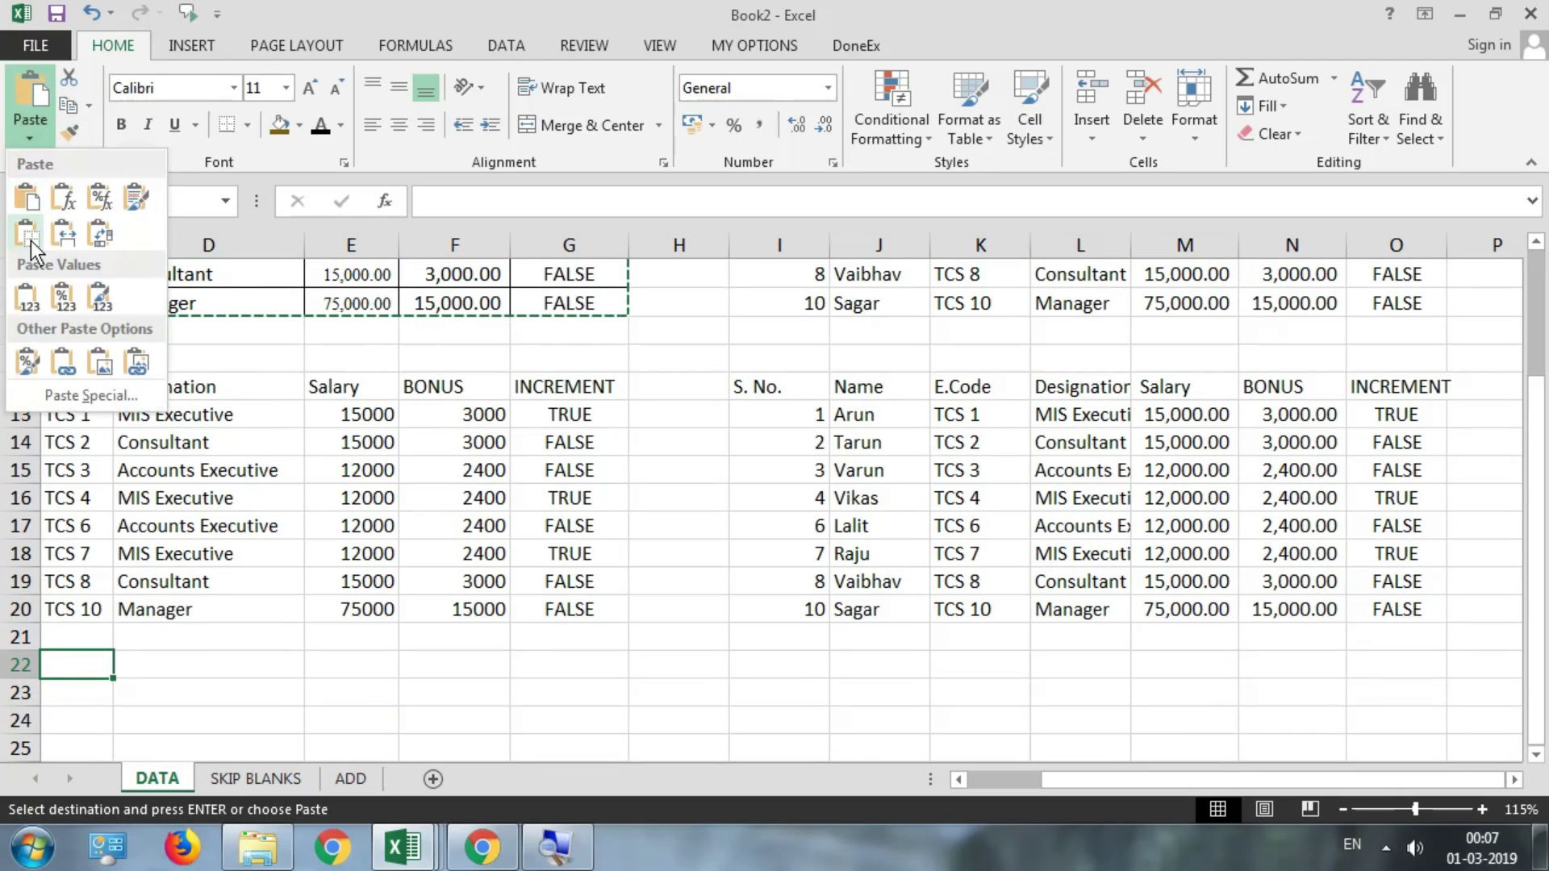
{"action": "left_click", "coordinate": [30, 303]}
{"action": "scroll", "coordinate": [610, 695], "scroll_direction": "down", "scroll_amount": 2}
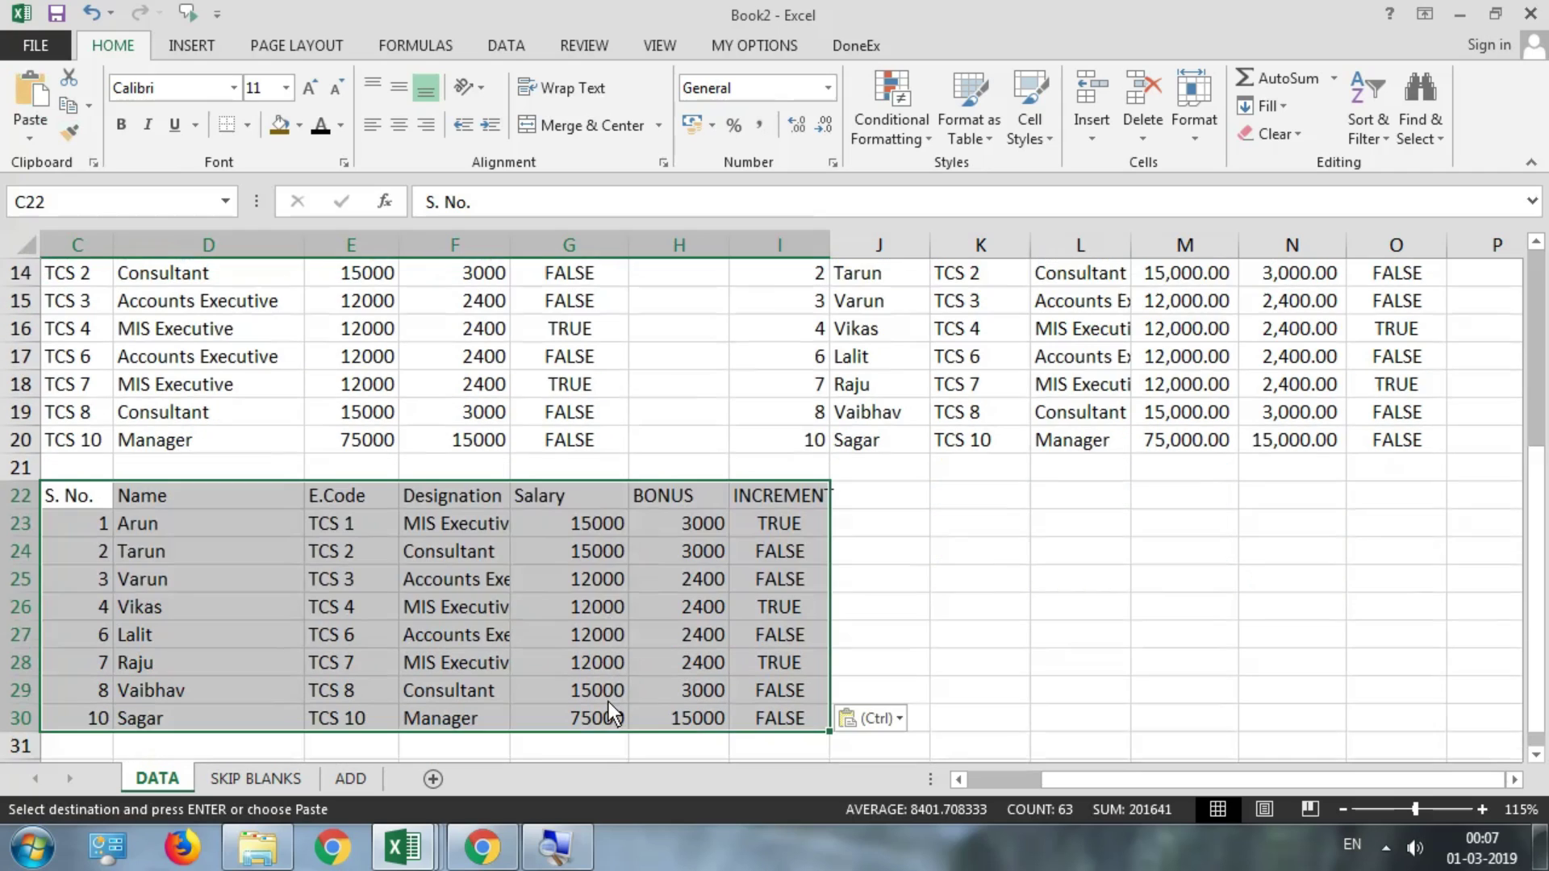
- Compare the number formatting of the values-only copy at C22 with the BONUS entries in the copy at I12
{"action": "scroll", "coordinate": [706, 597], "scroll_direction": "up", "scroll_amount": 2}
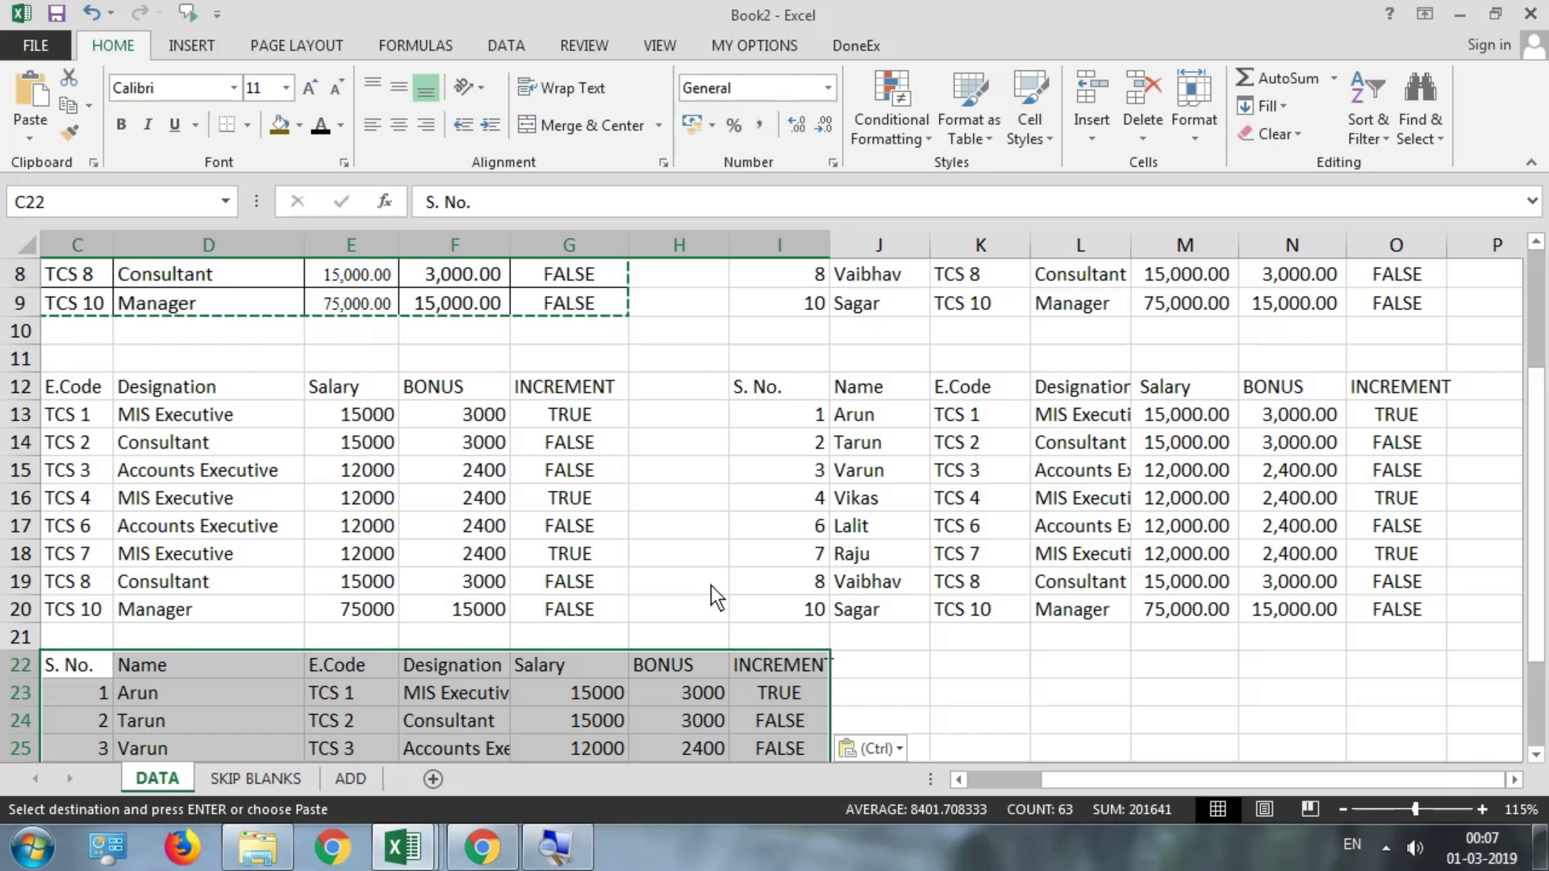
{"action": "scroll", "coordinate": [210, 637], "scroll_direction": "down", "scroll_amount": 1}
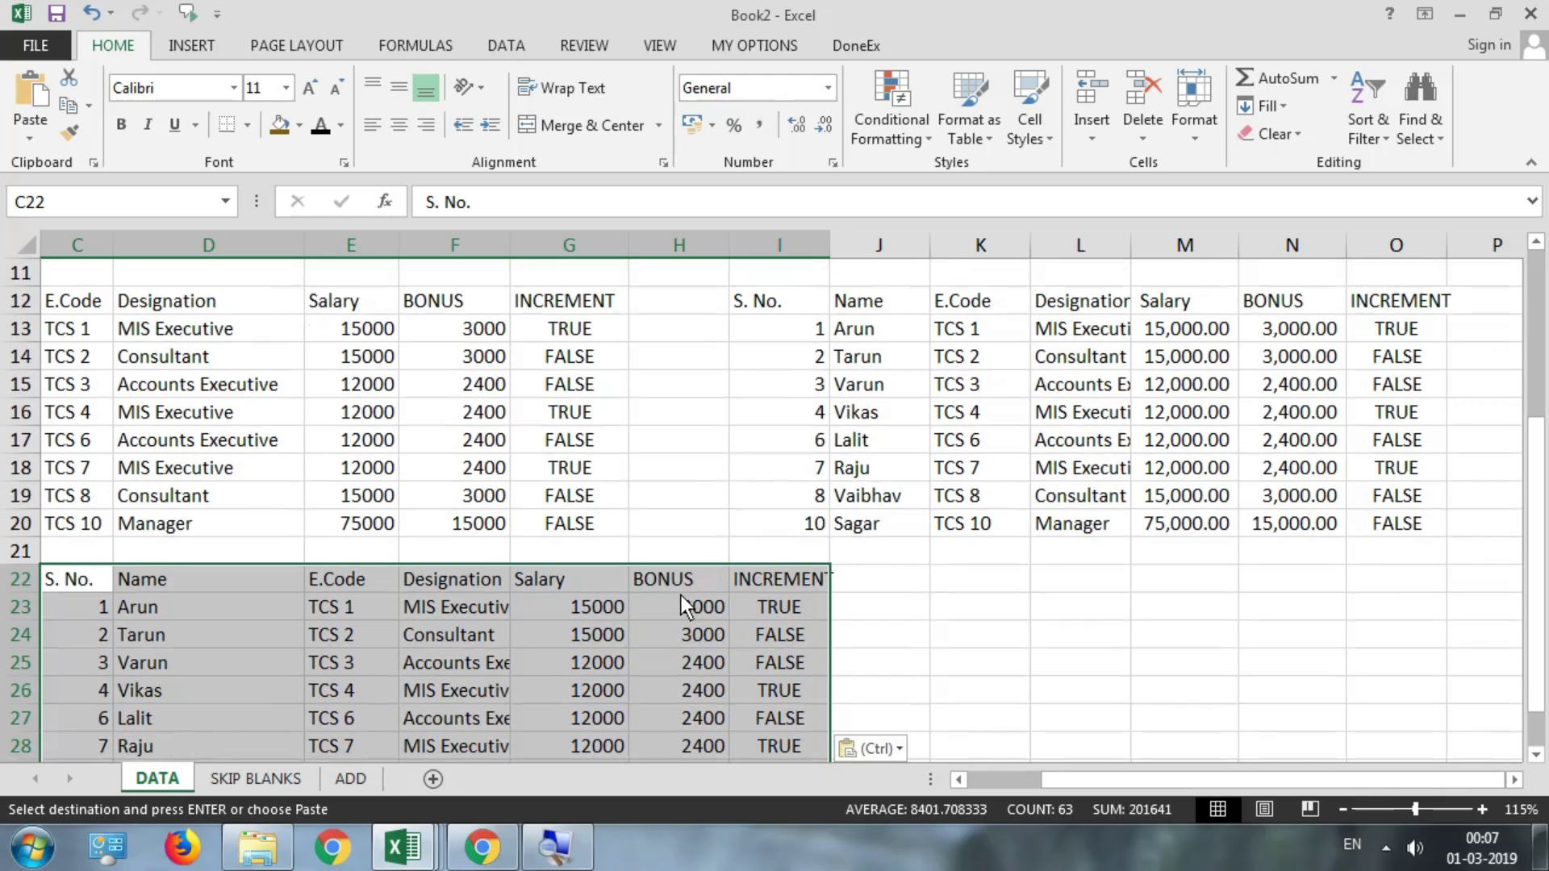
{"action": "scroll", "coordinate": [681, 595], "scroll_direction": "down", "scroll_amount": 1}
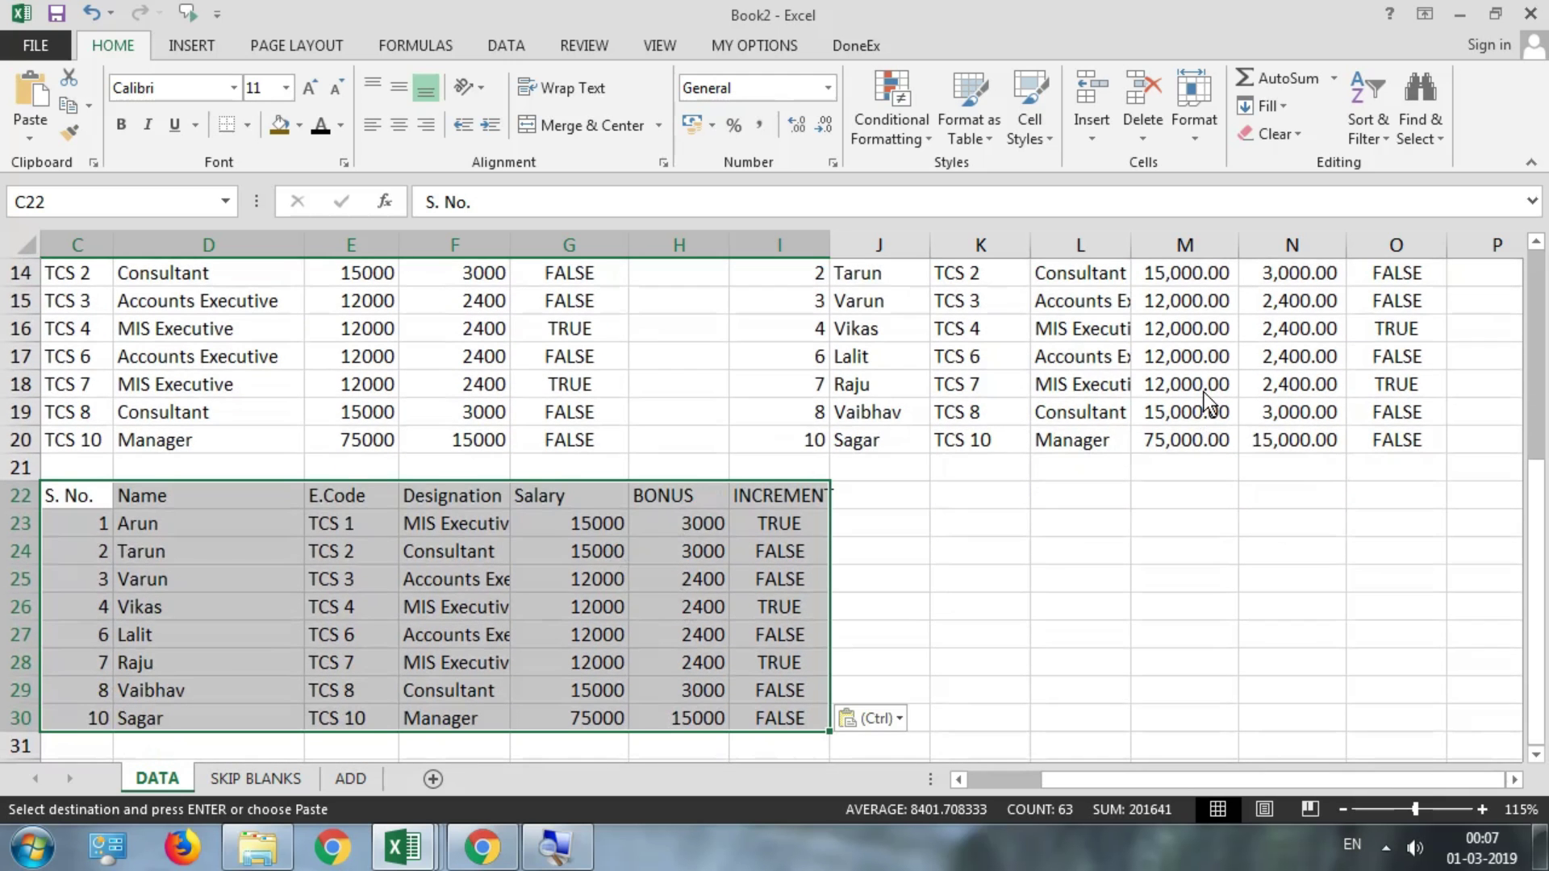
{"action": "scroll", "coordinate": [1226, 392], "scroll_direction": "up", "scroll_amount": 1}
{"action": "left_click_drag", "start_coordinate": [1299, 328], "coordinate": [1305, 356]}
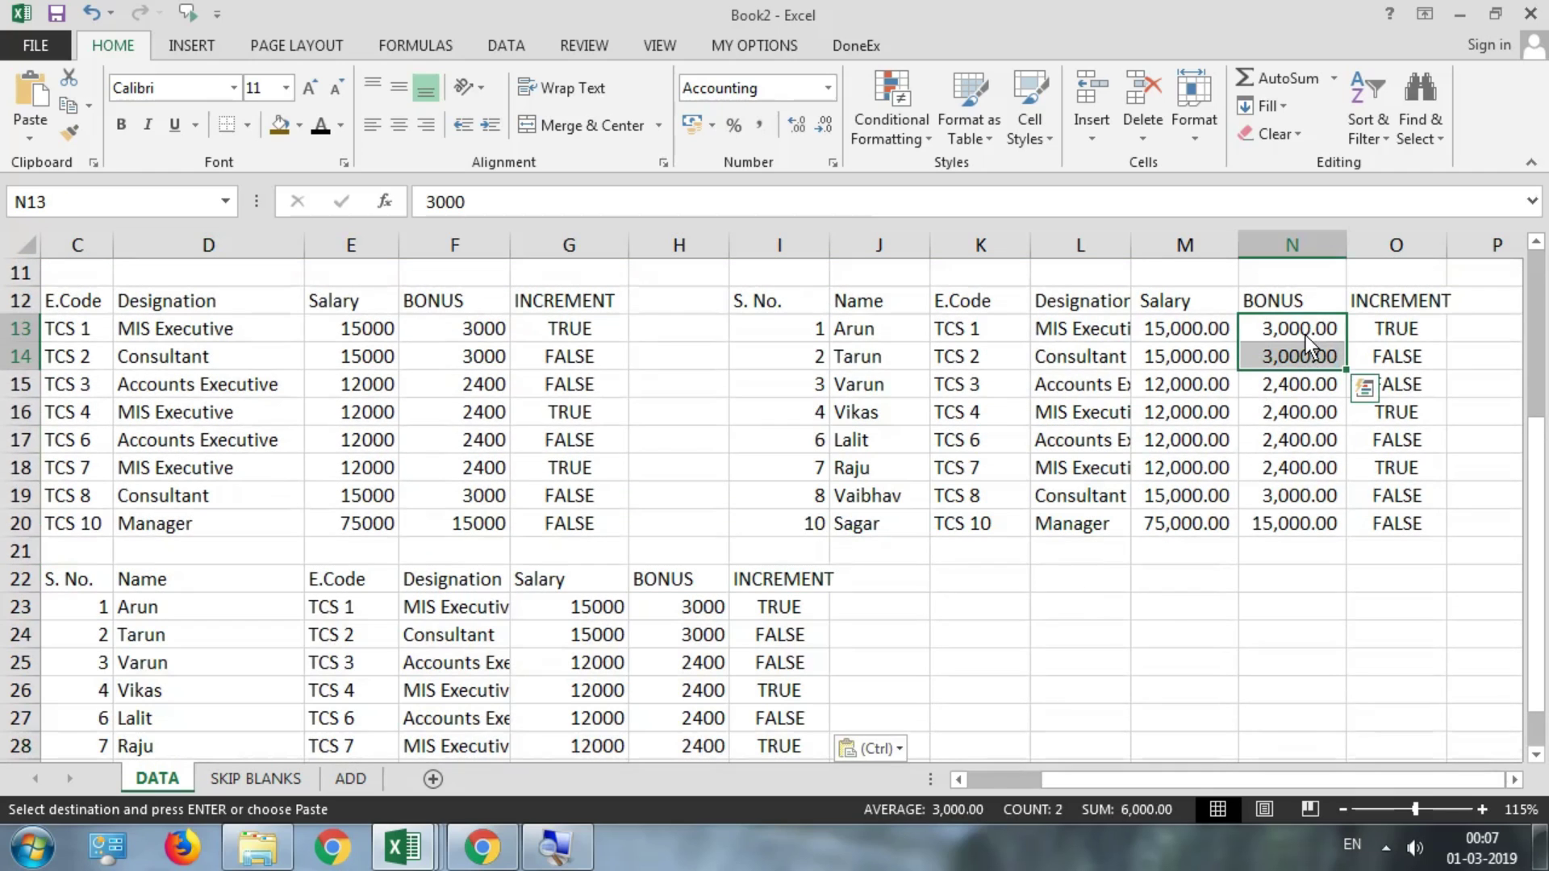
- Check BONUS and Salary entries in the values-only copy at C22 against the same columns of the number-formatted copy
{"action": "left_click", "coordinate": [1305, 336]}
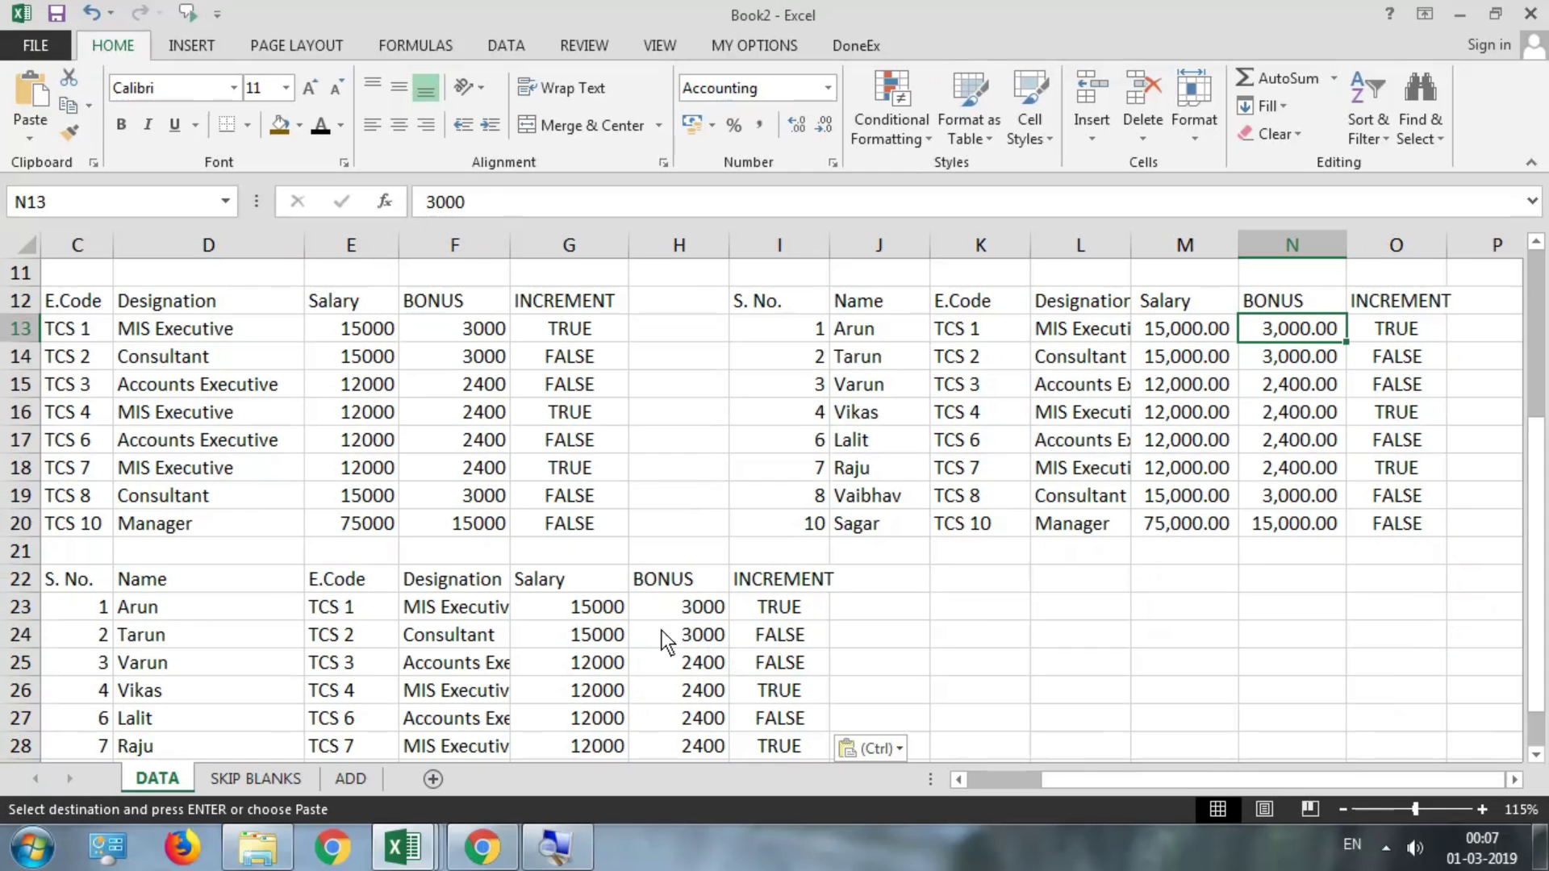
{"action": "left_click", "coordinate": [695, 627]}
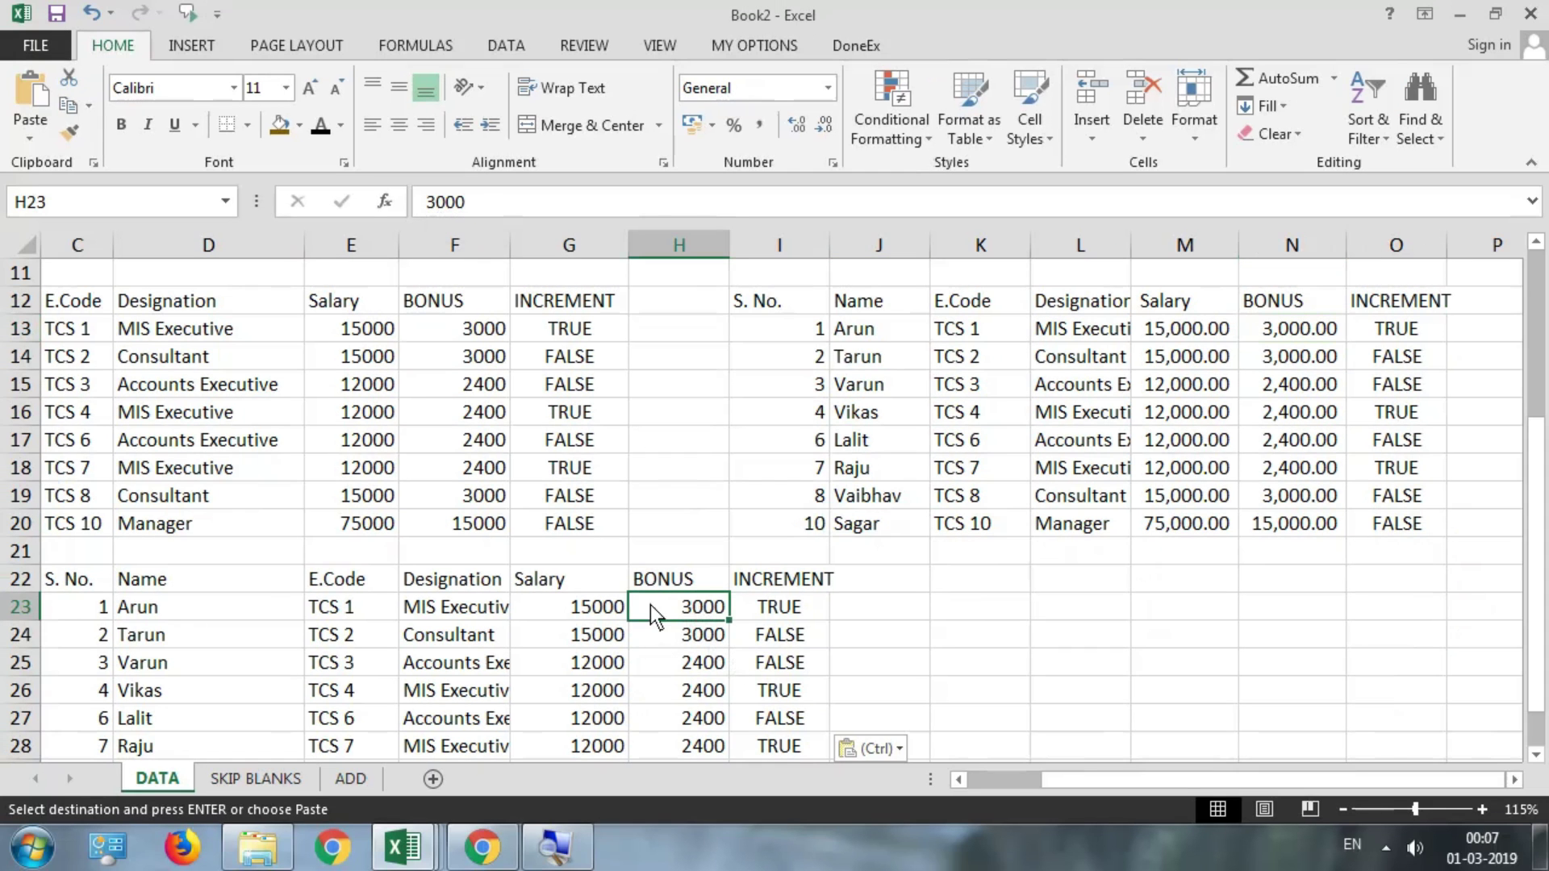
{"action": "left_click_drag", "start_coordinate": [613, 606], "coordinate": [601, 747]}
{"action": "left_click", "coordinate": [1203, 331]}
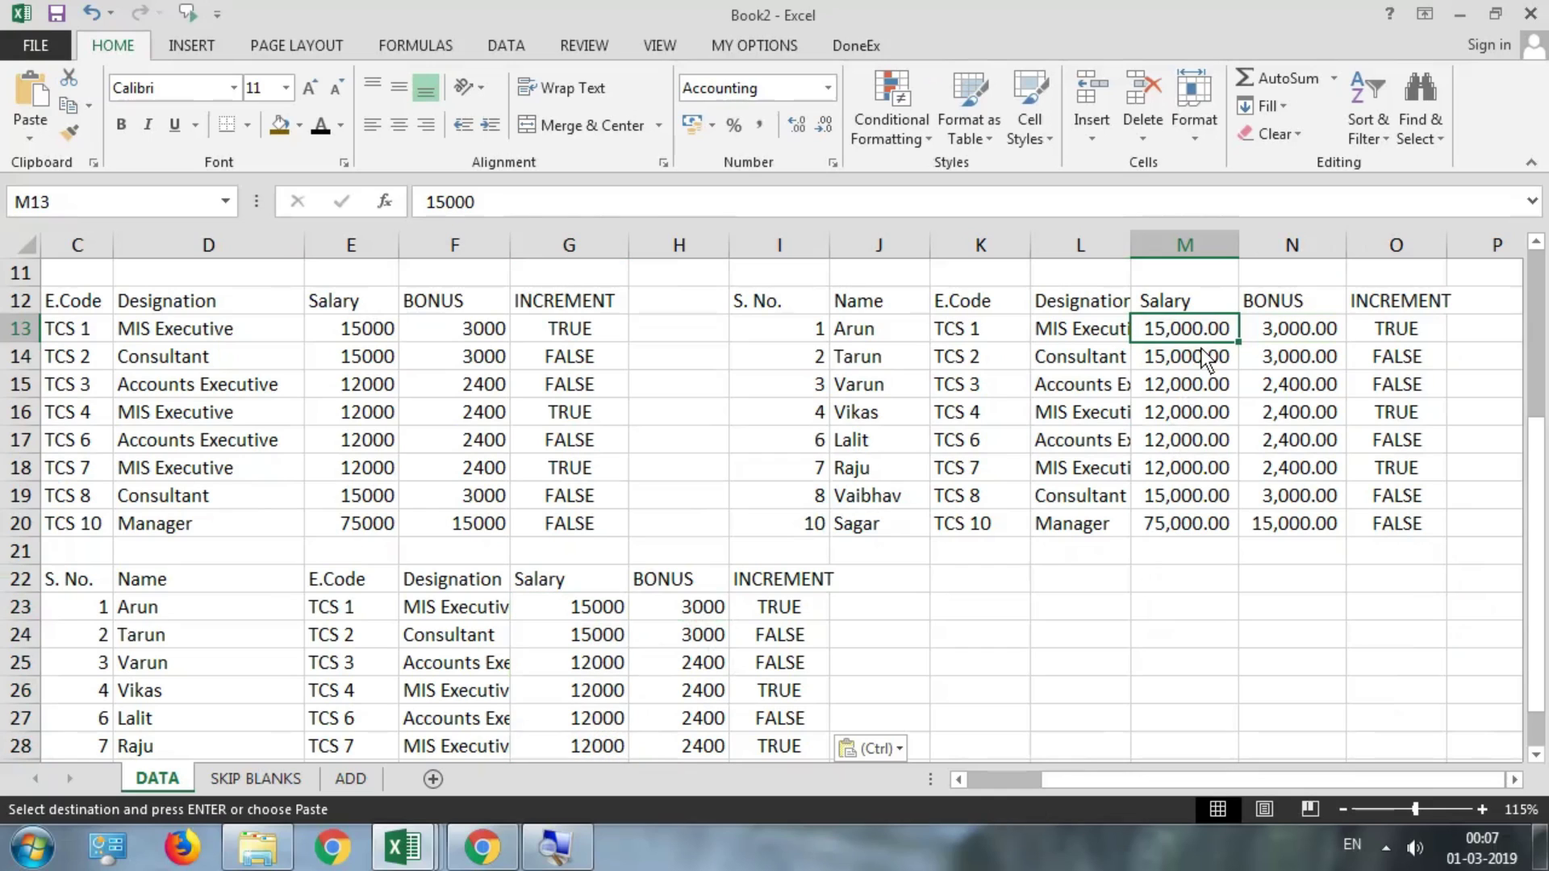
- Undo the values-only paste at C22 and the Values & Number Formatting paste at I12
{"action": "key", "text": "ctrl+z"}
{"action": "key", "text": "ctrl+z"}
{"action": "scroll", "coordinate": [870, 361], "scroll_direction": "up", "scroll_amount": 3}
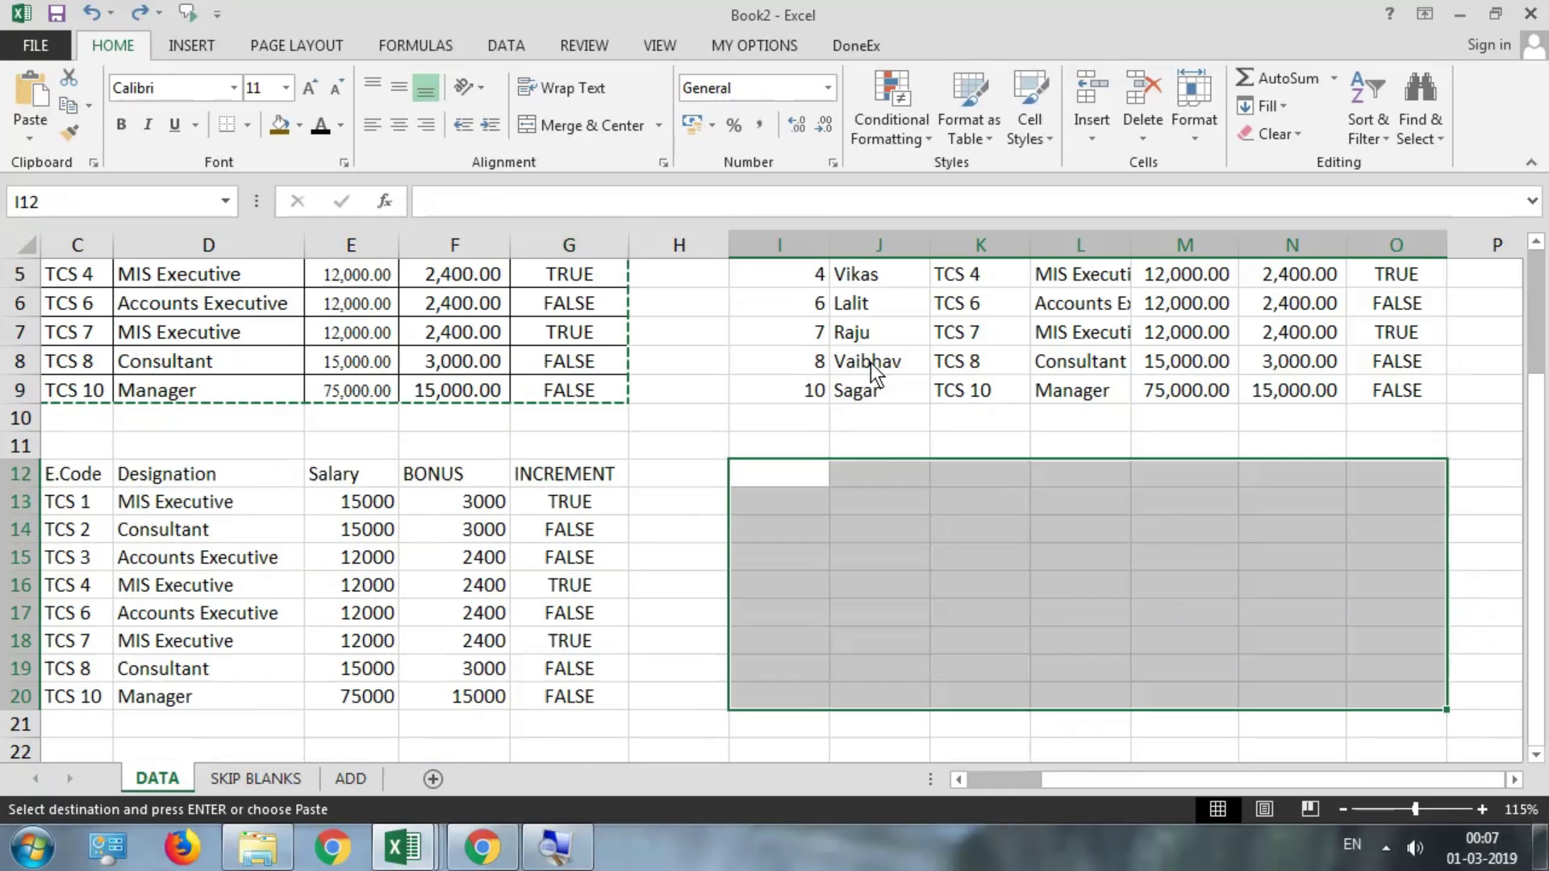
- Try pasting the copied table at I12 with Values & Source Formatting, and undo it after checking row 13
{"action": "left_click", "coordinate": [789, 566]}
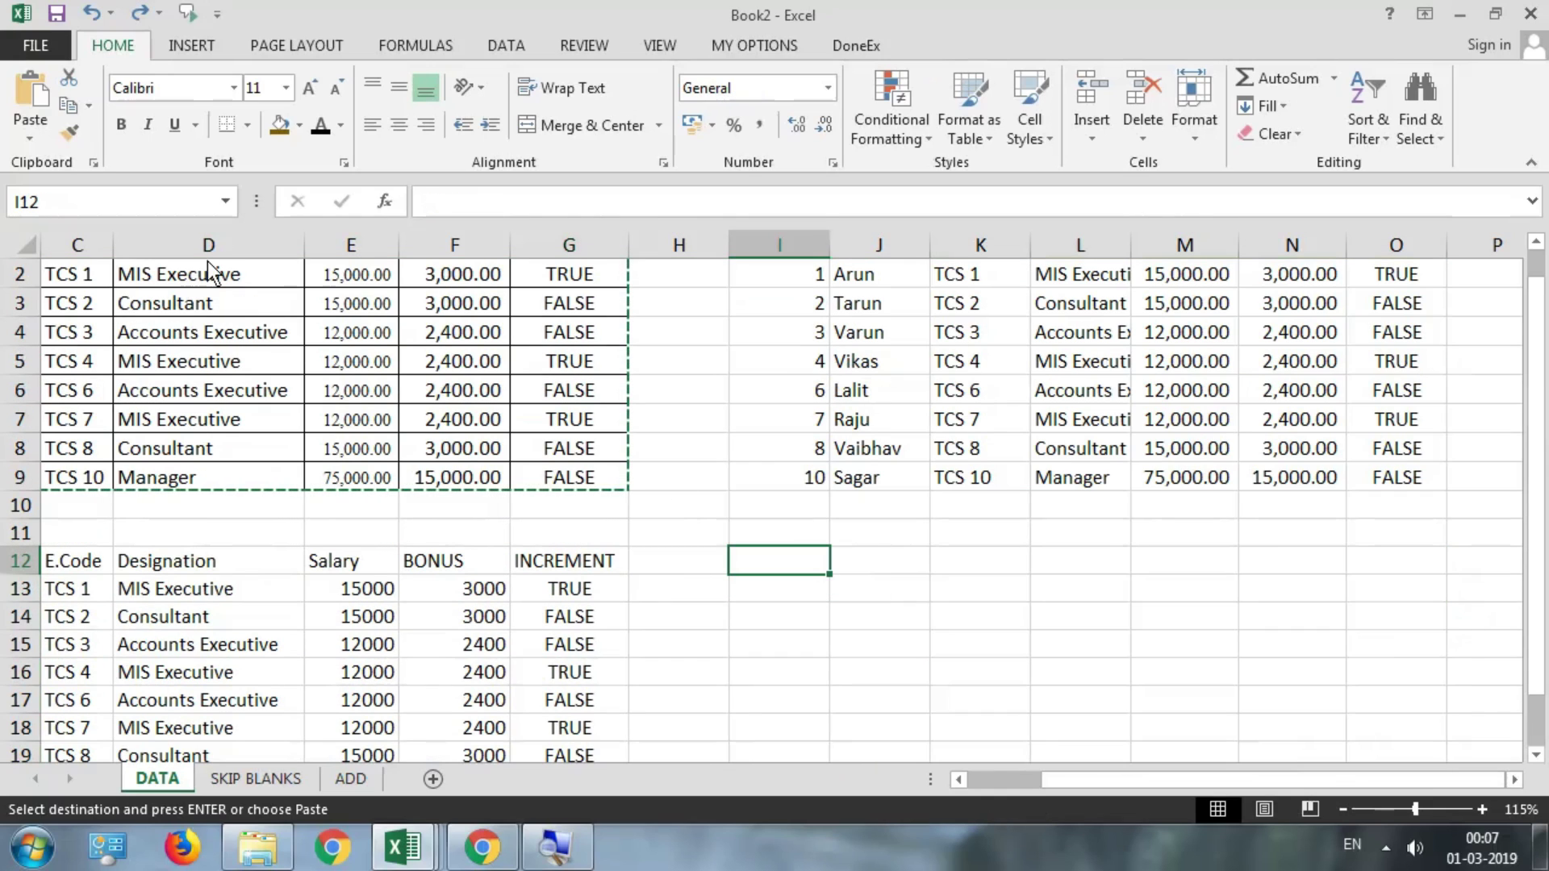
{"action": "left_click", "coordinate": [20, 137]}
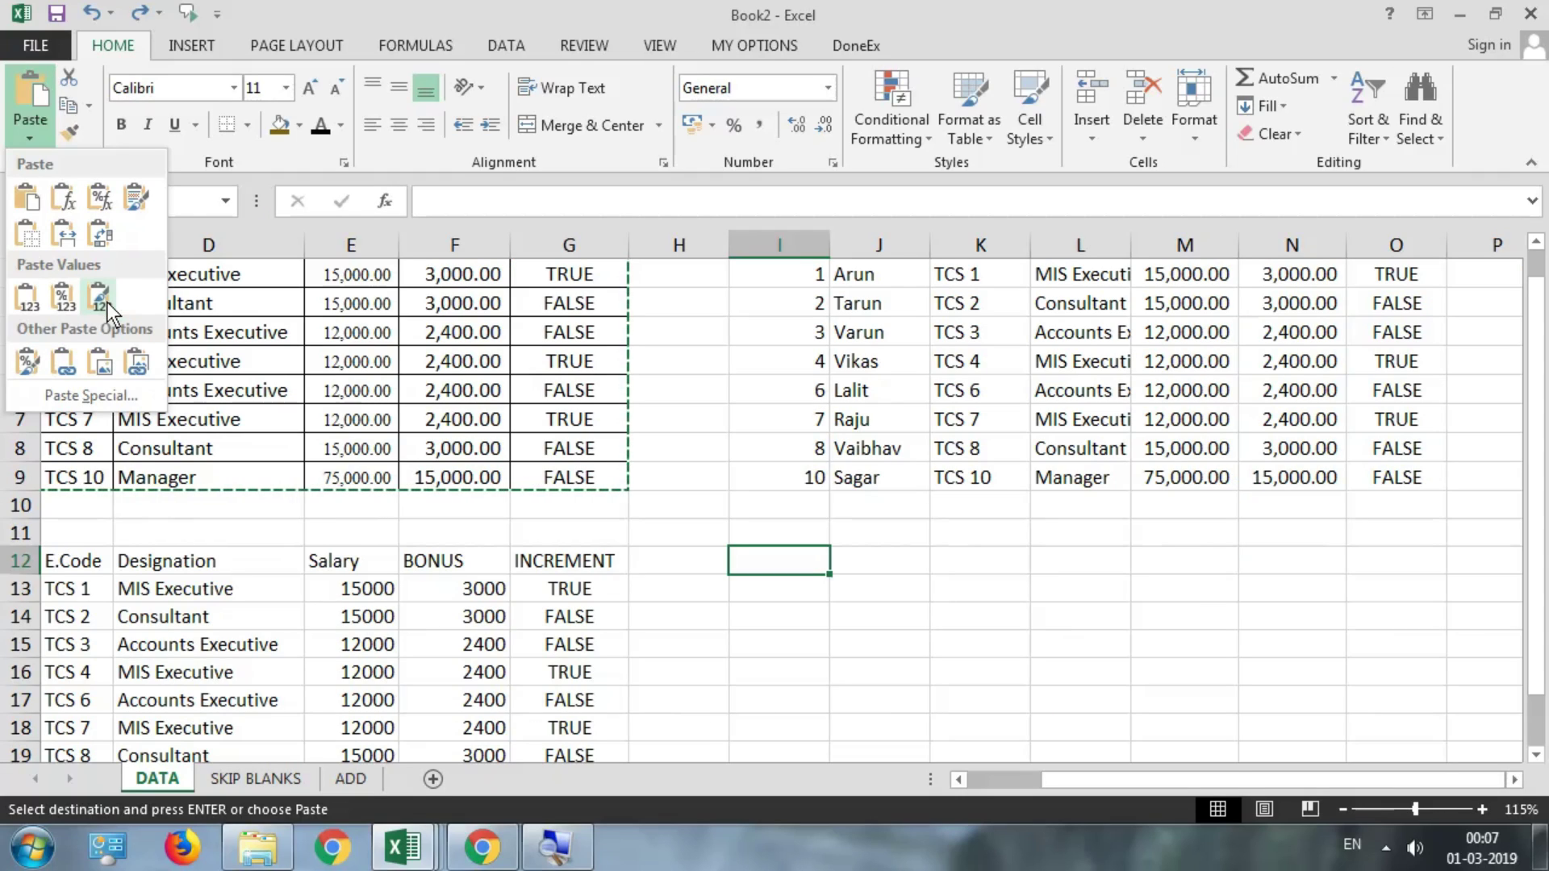
{"action": "left_click", "coordinate": [110, 302]}
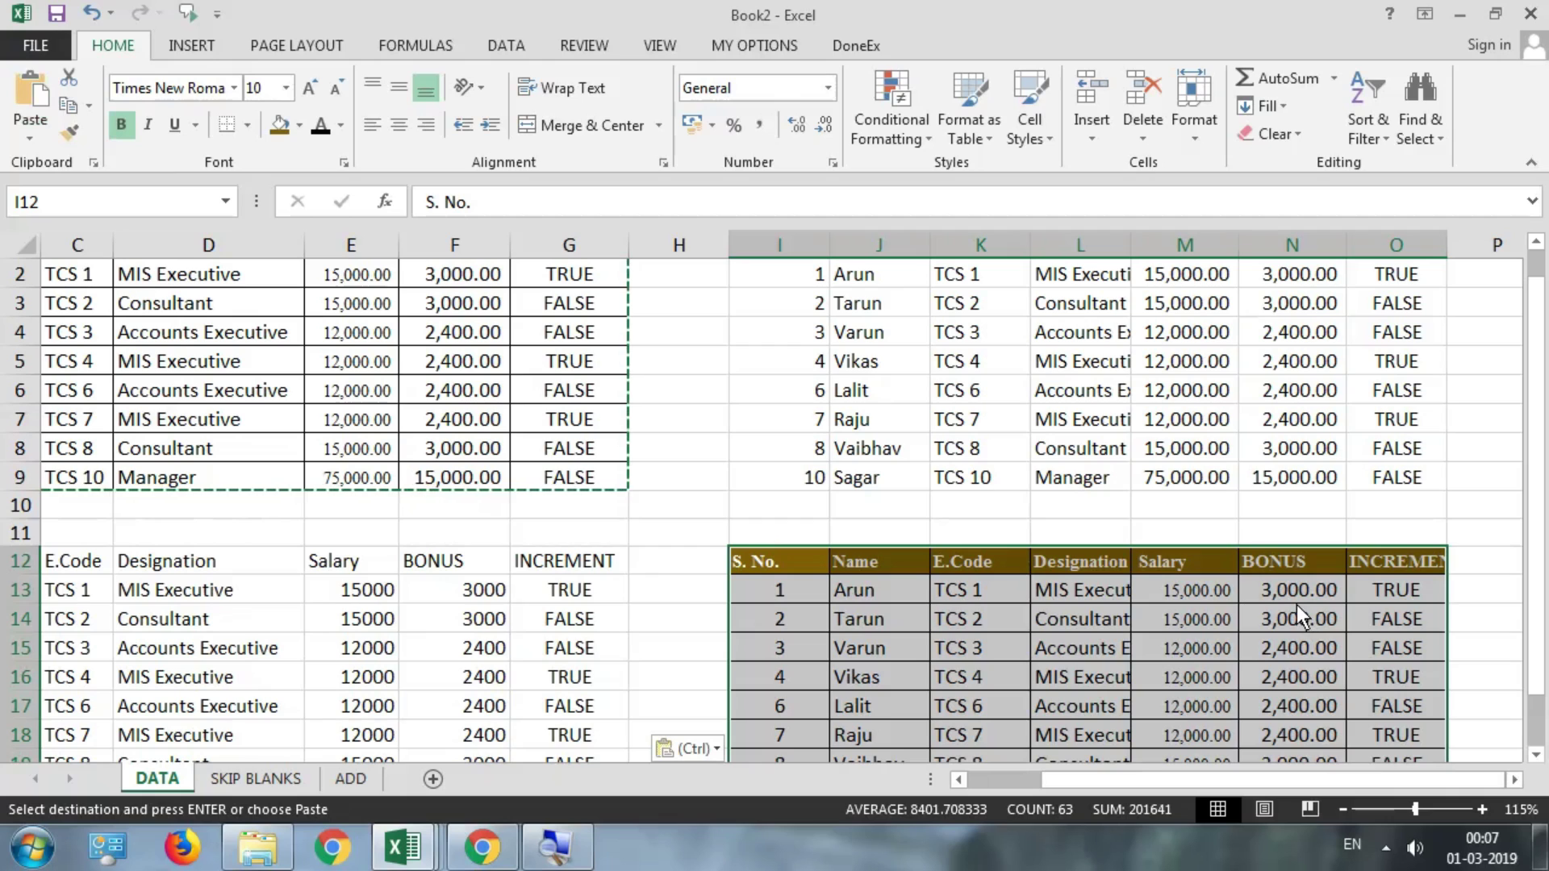
{"action": "scroll", "coordinate": [413, 268], "scroll_direction": "up", "scroll_amount": 1}
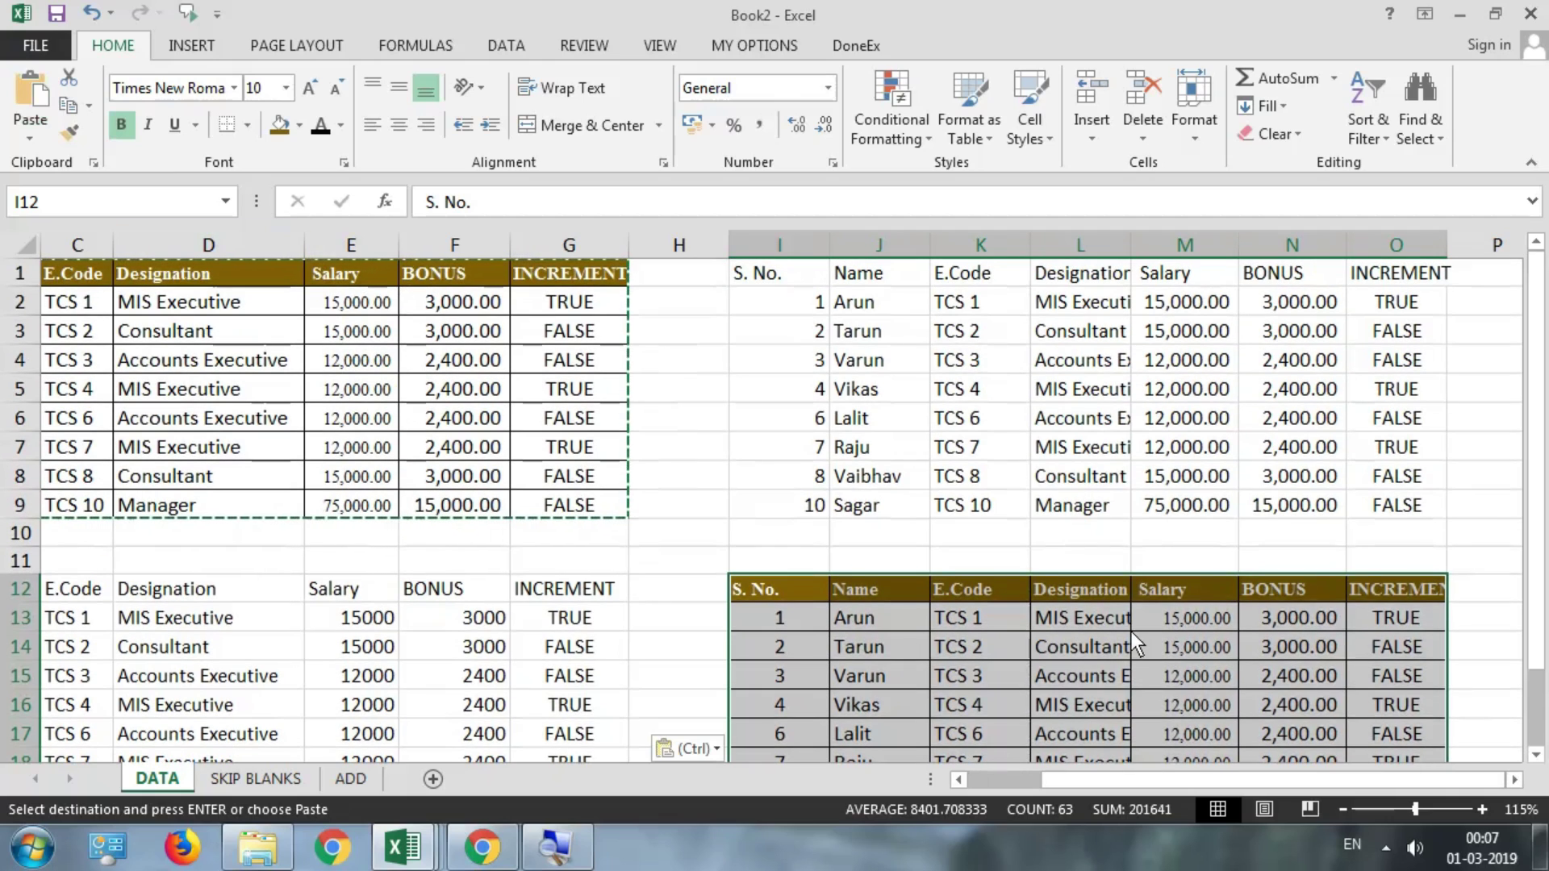
{"action": "left_click", "coordinate": [1199, 628]}
{"action": "key", "text": "Right"}
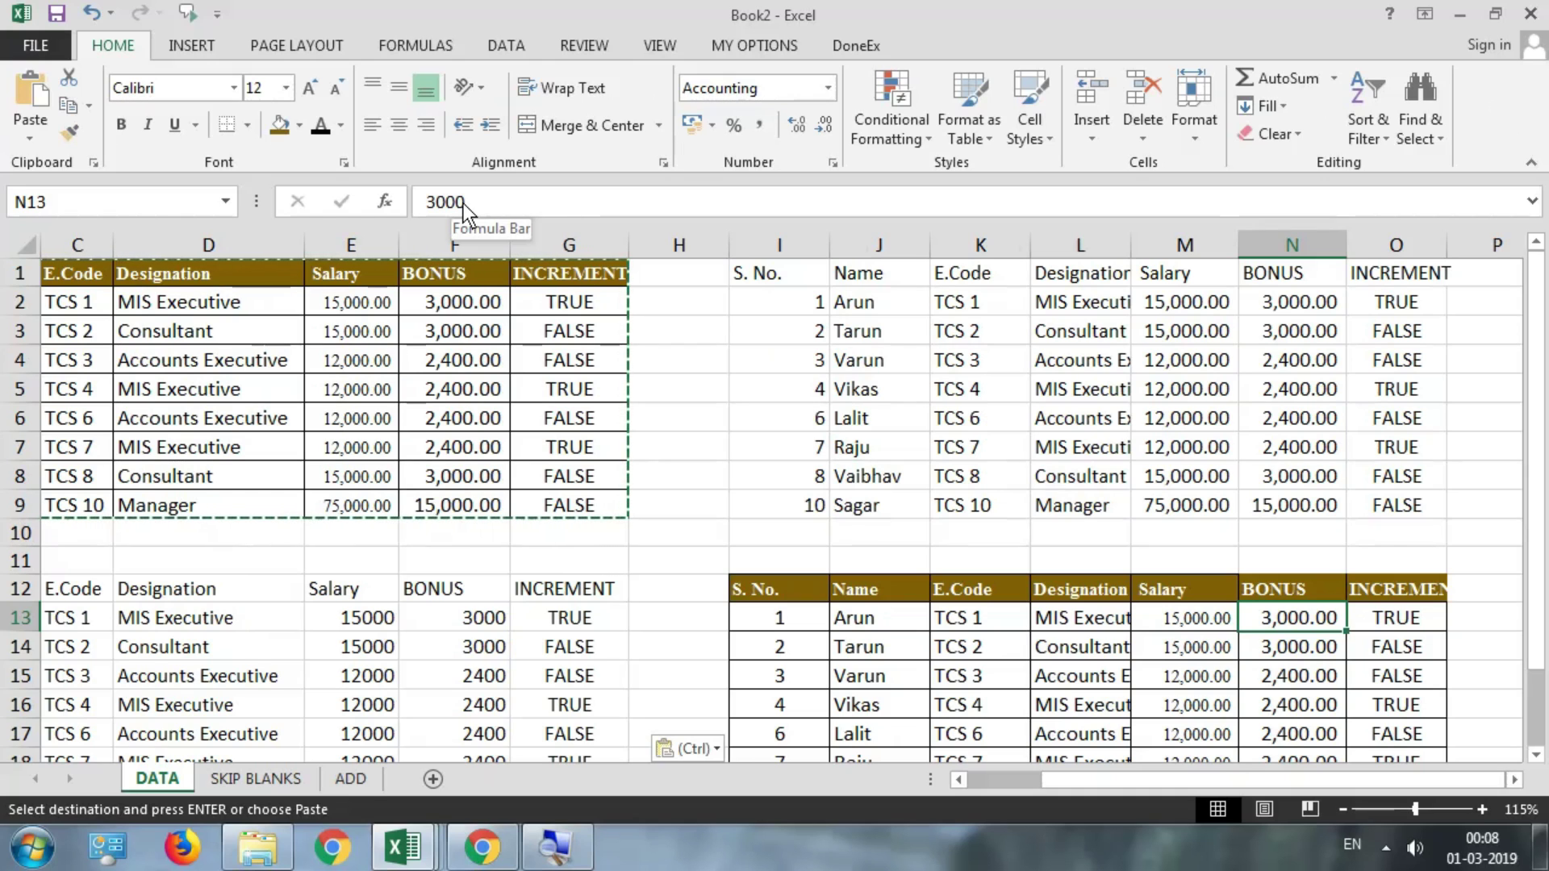
{"action": "key", "text": "ctrl+z"}
- Try pasting only the copied table's formatting at I12, and undo it after viewing the result
{"action": "left_click", "coordinate": [787, 587]}
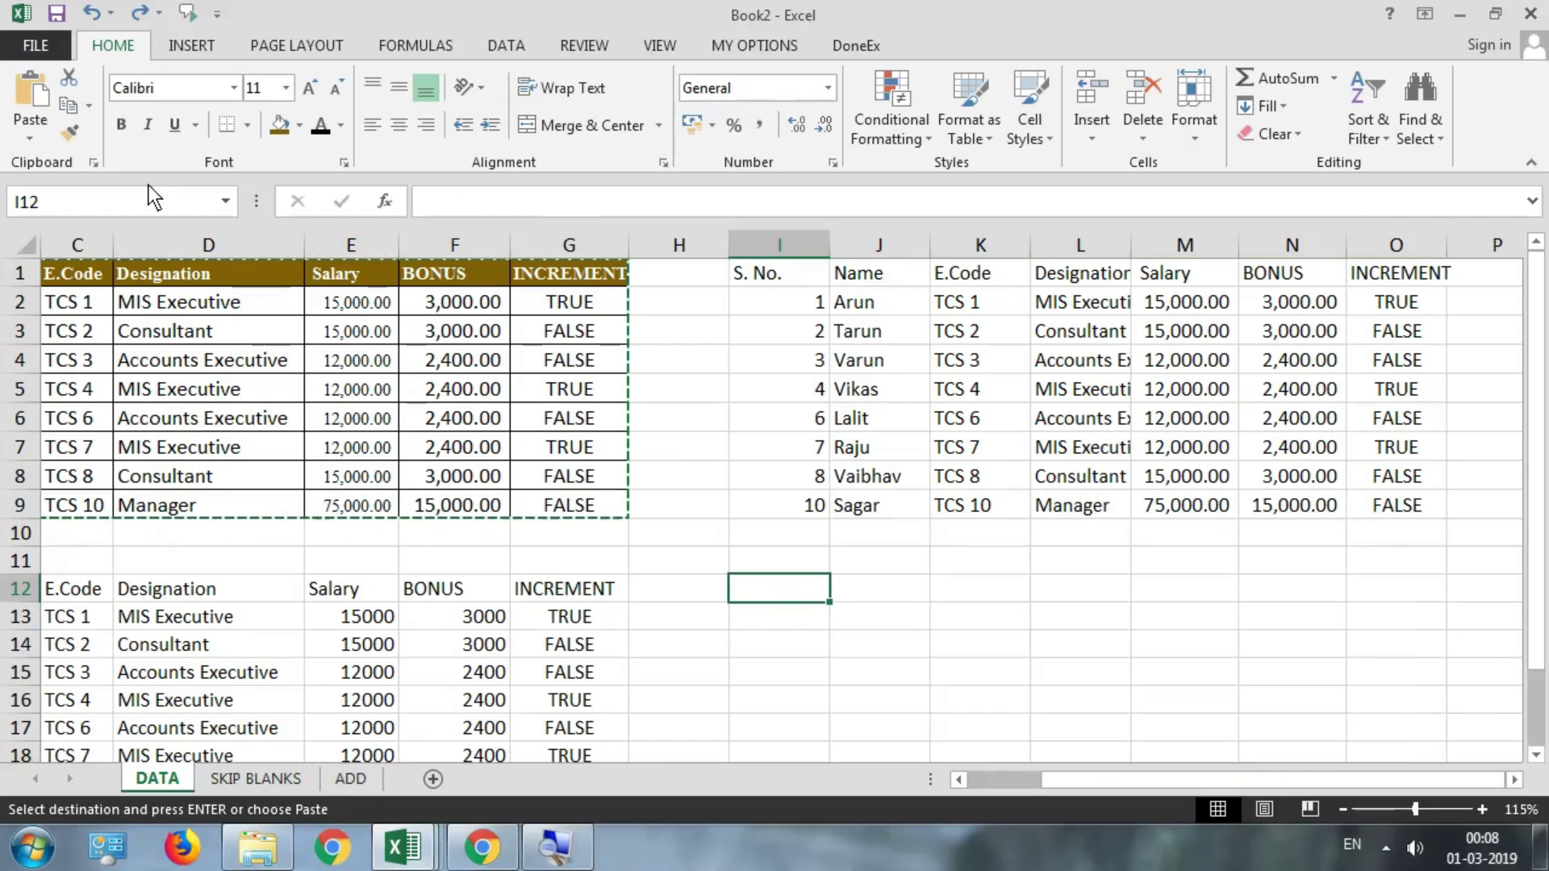
{"action": "left_click", "coordinate": [36, 134]}
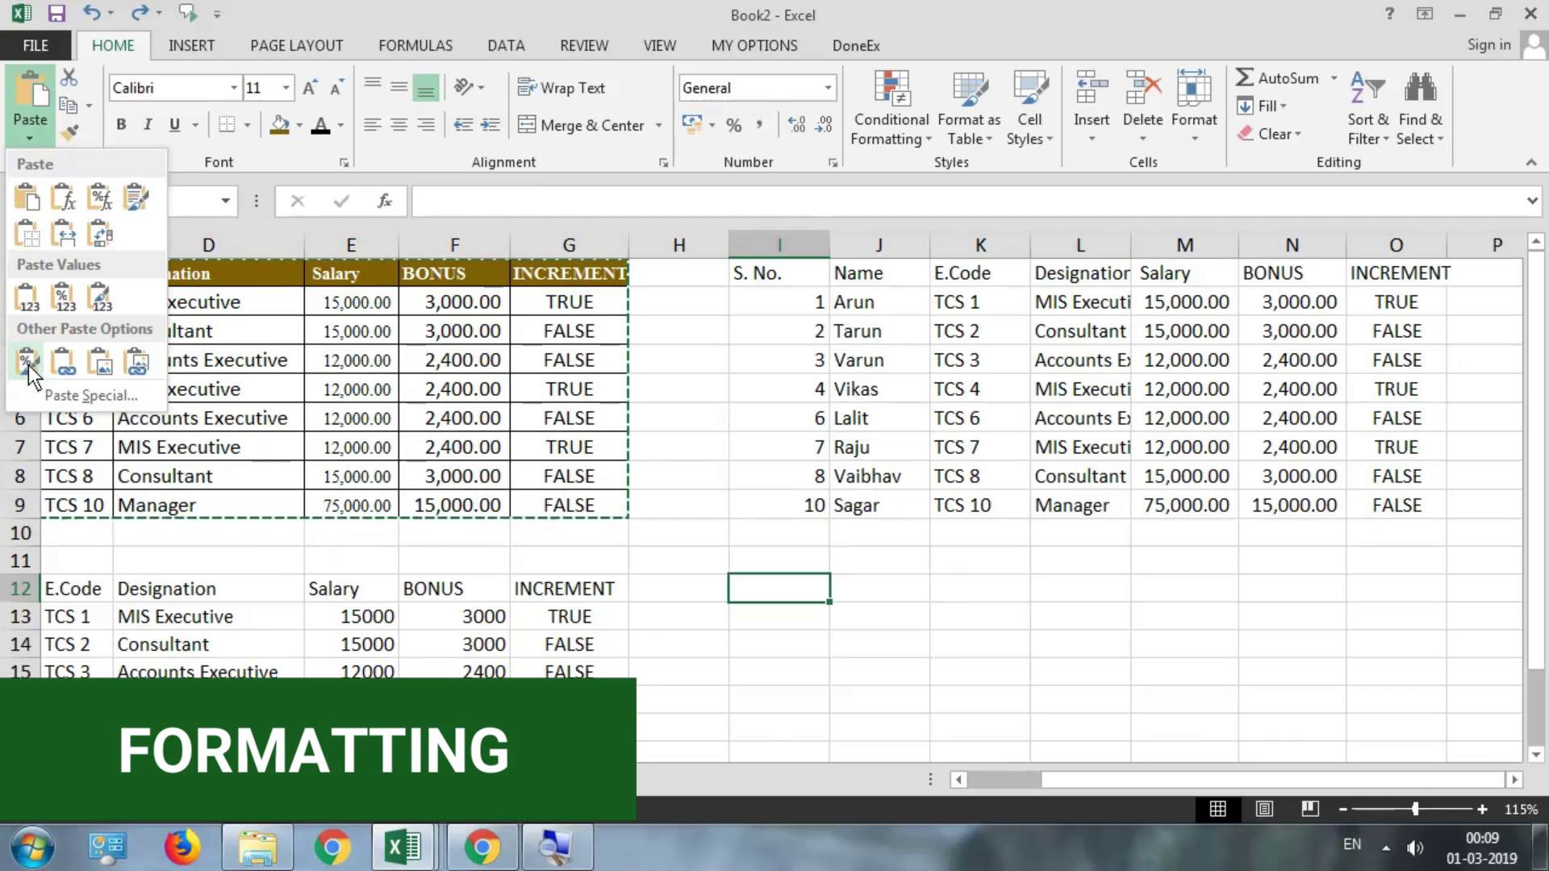
{"action": "left_click", "coordinate": [27, 364]}
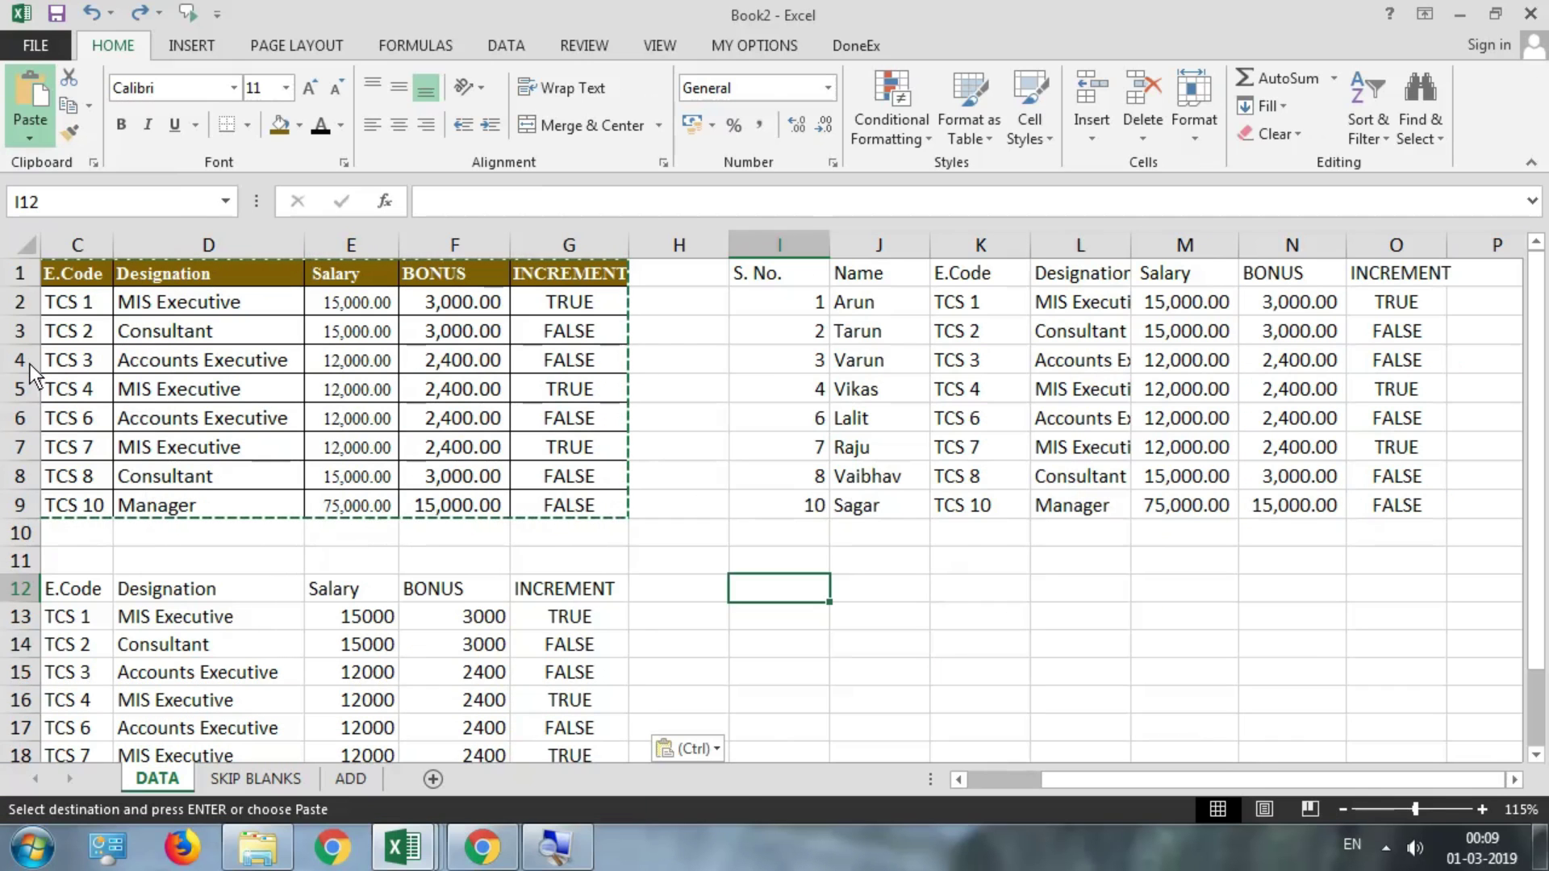
{"action": "scroll", "coordinate": [1004, 608], "scroll_direction": "down", "scroll_amount": 2}
{"action": "scroll", "coordinate": [1004, 607], "scroll_direction": "up", "scroll_amount": 2}
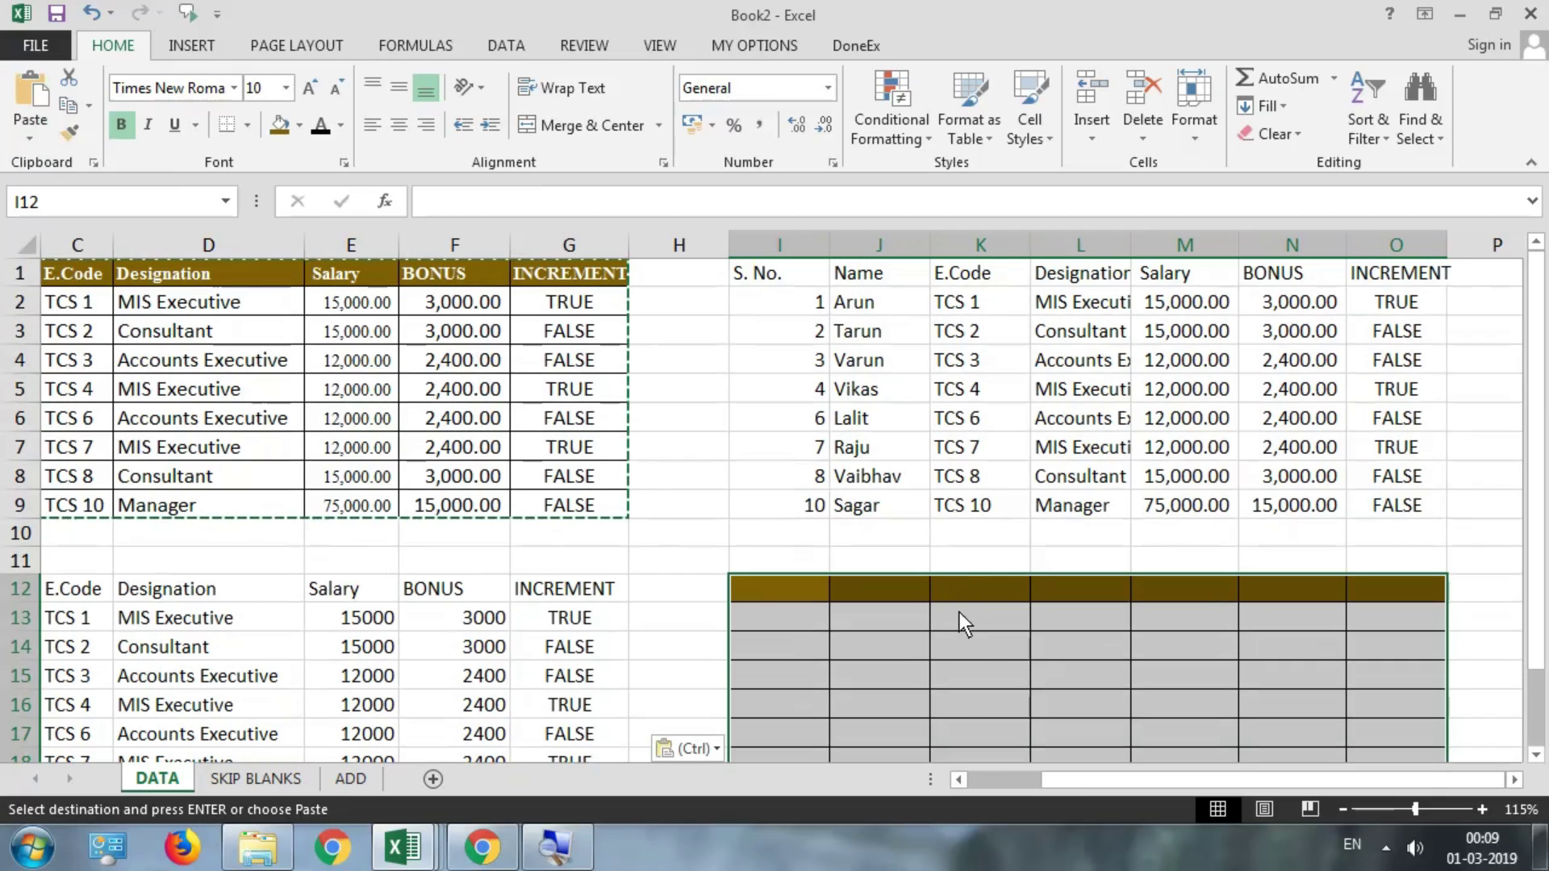
{"action": "key", "text": "ctrl+z"}
- Paste the copied table at I12 as links to the source cells
{"action": "left_click", "coordinate": [796, 589]}
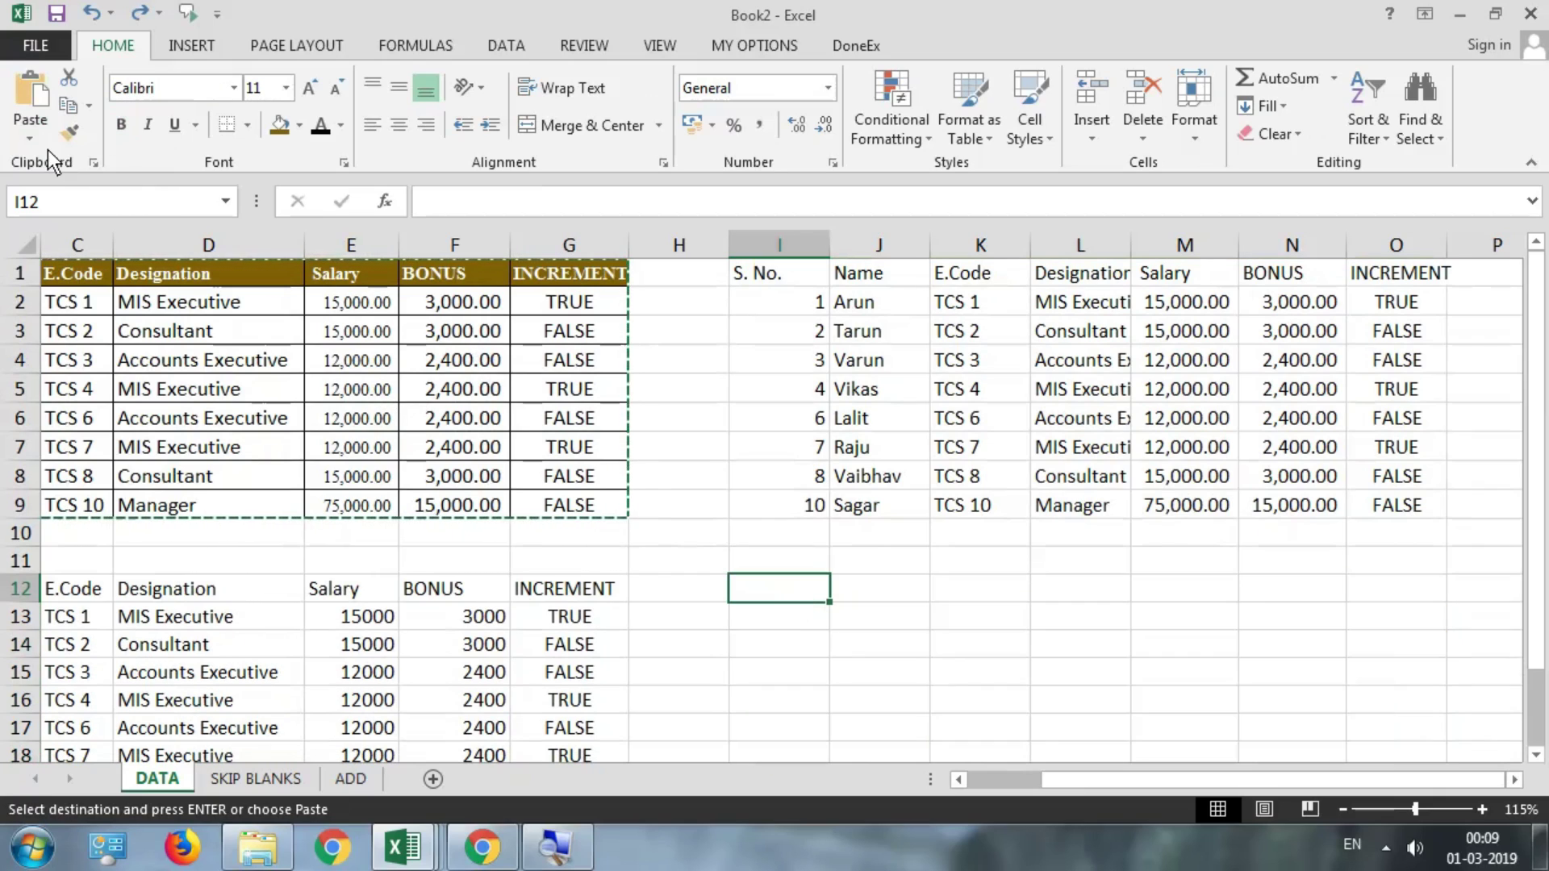
{"action": "left_click", "coordinate": [30, 135]}
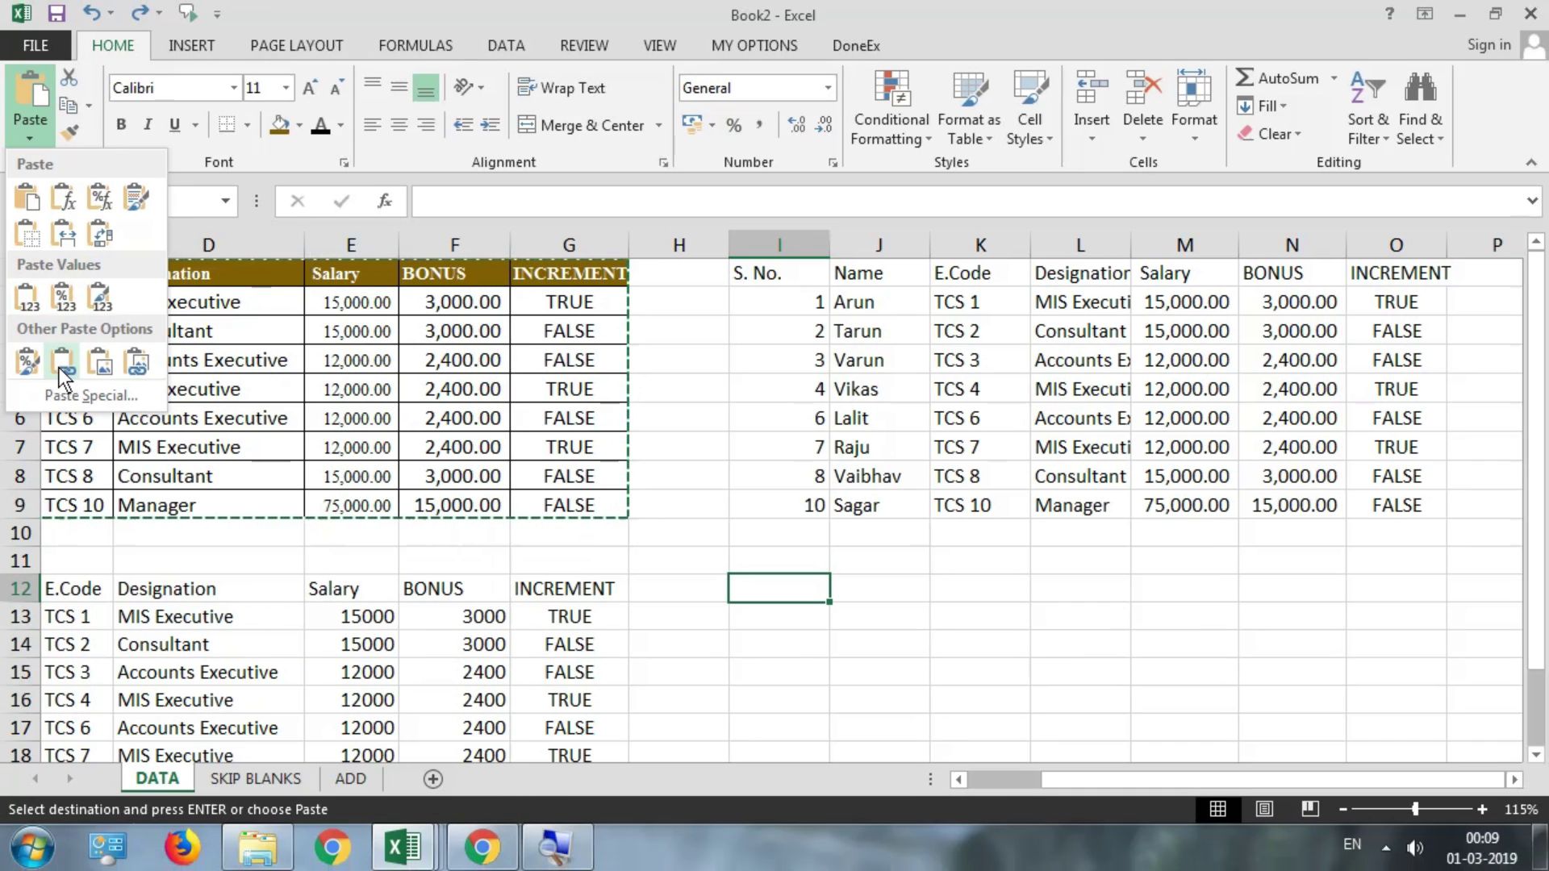
{"action": "left_click", "coordinate": [62, 363]}
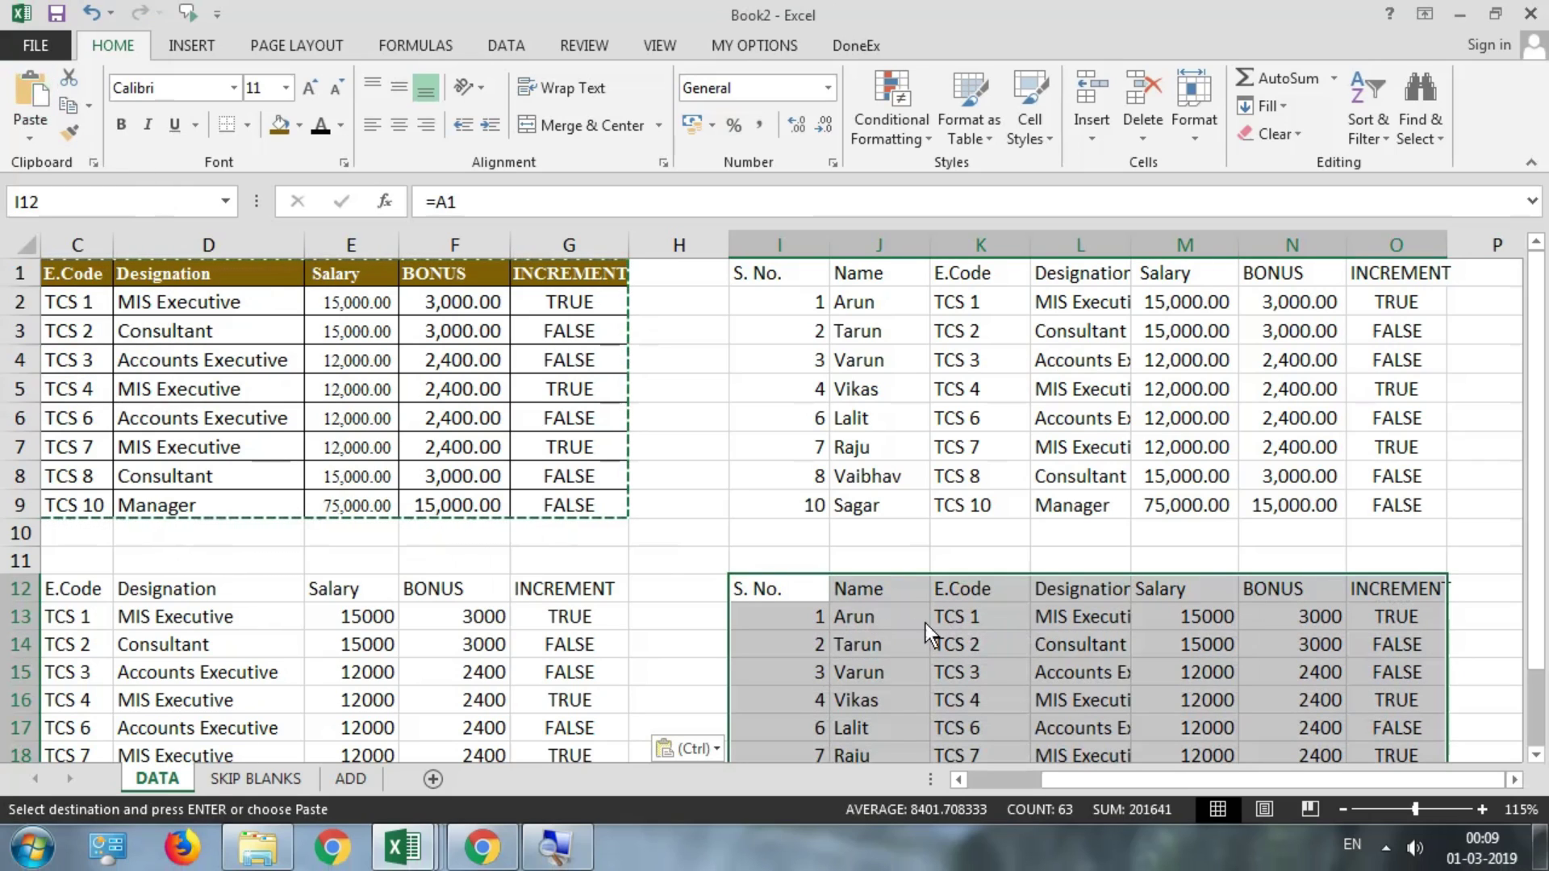
- Inspect the formulas in I12:I14 and J12:J13 of the linked copy, leaving them unedited, and review the source Salary column
{"action": "double_click", "coordinate": [800, 591]}
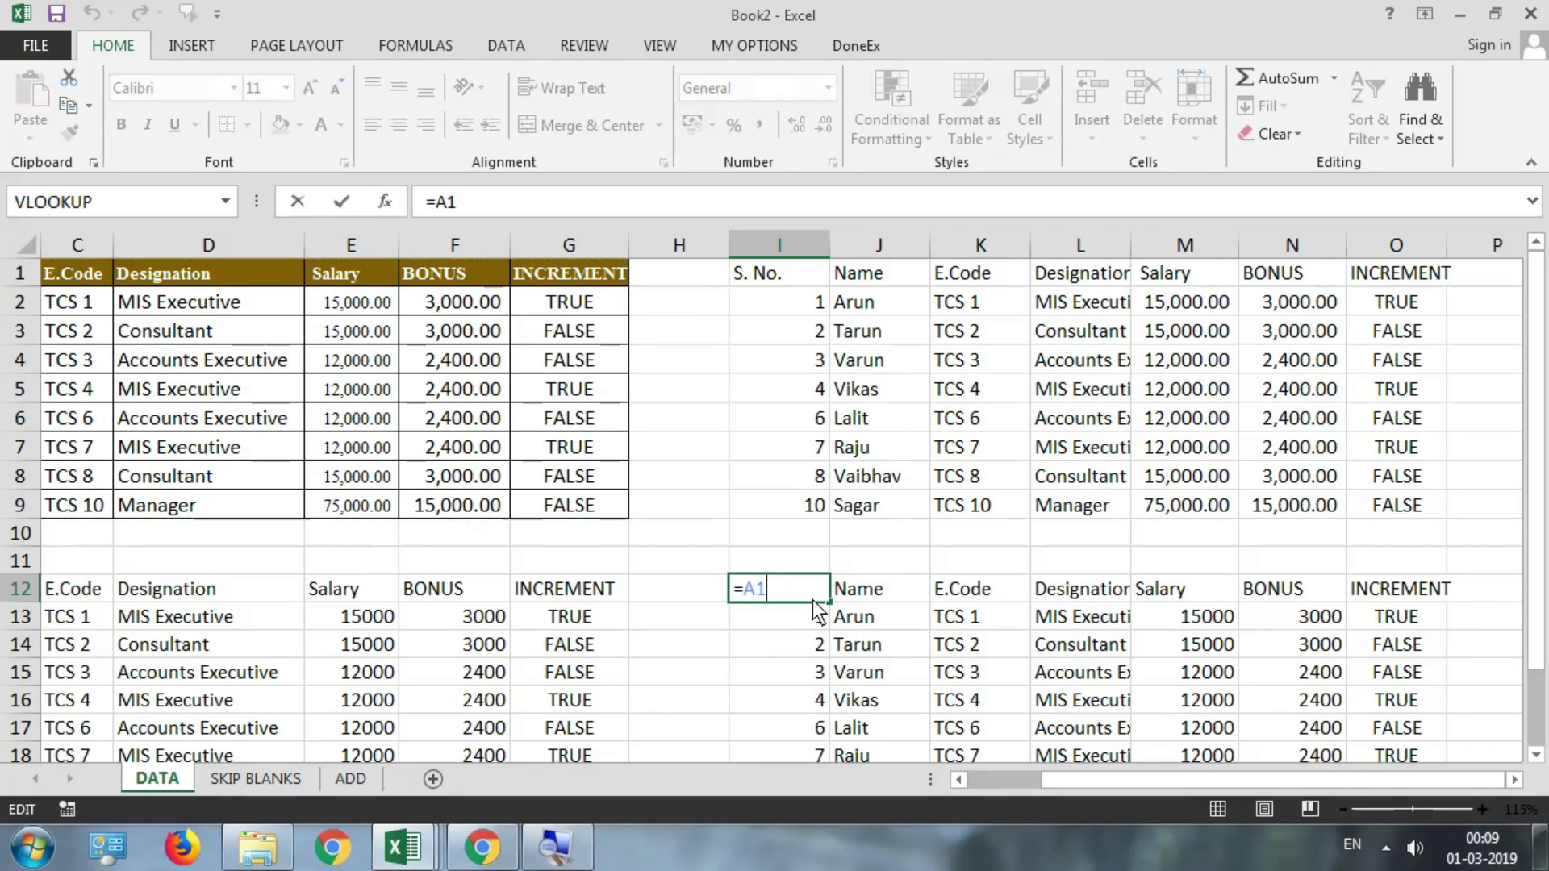
{"action": "key", "text": "Escape"}
{"action": "double_click", "coordinate": [812, 617]}
{"action": "key", "text": "Escape"}
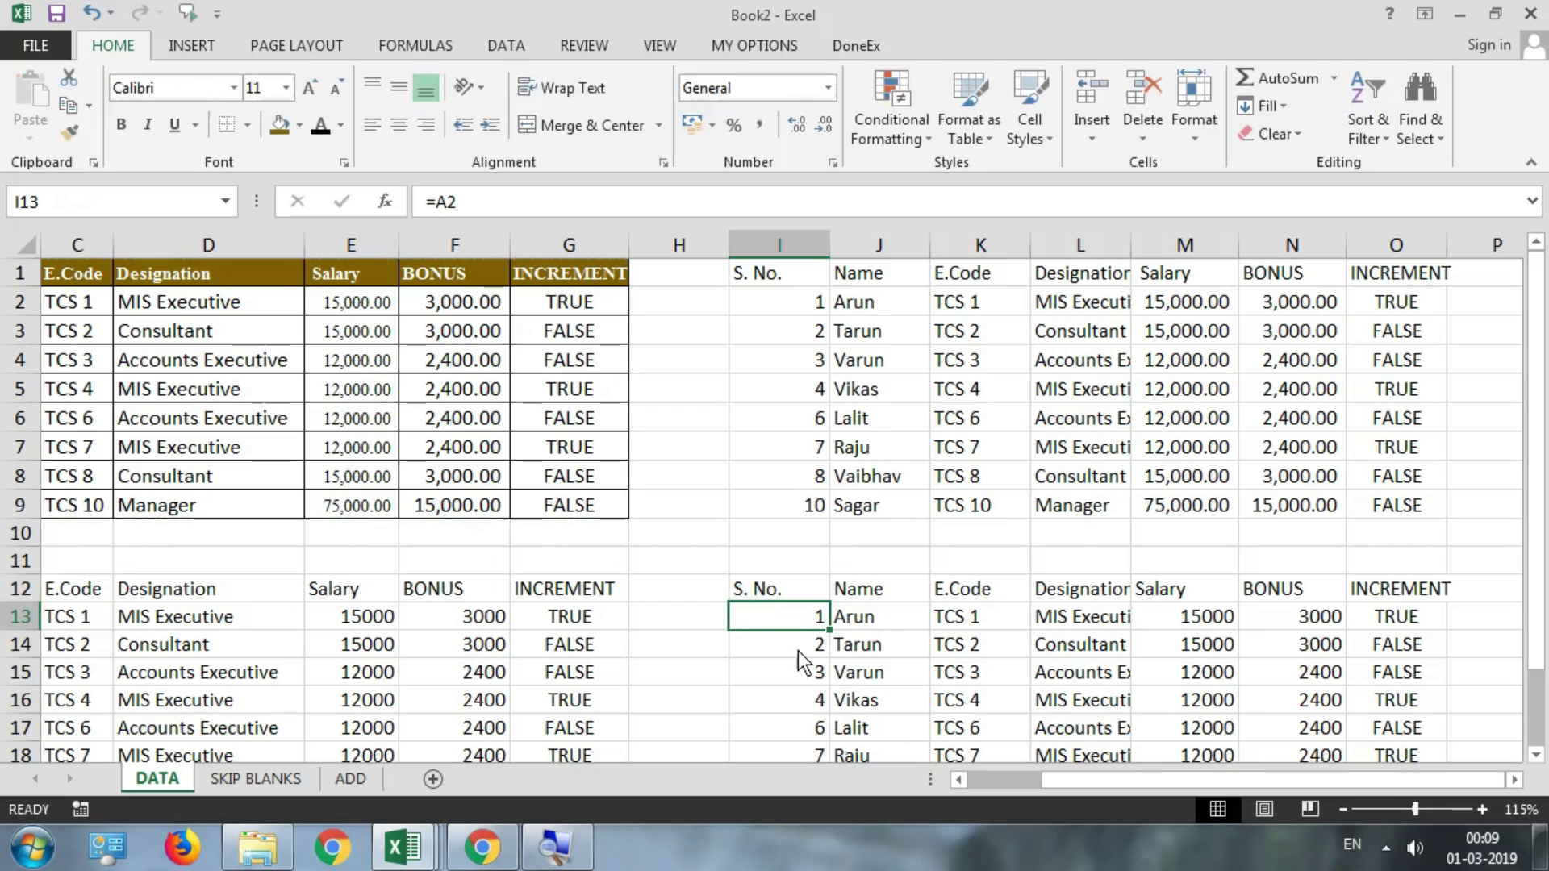
{"action": "double_click", "coordinate": [800, 644]}
{"action": "key", "text": "Escape"}
{"action": "scroll", "coordinate": [804, 637], "scroll_direction": "down", "scroll_amount": 1}
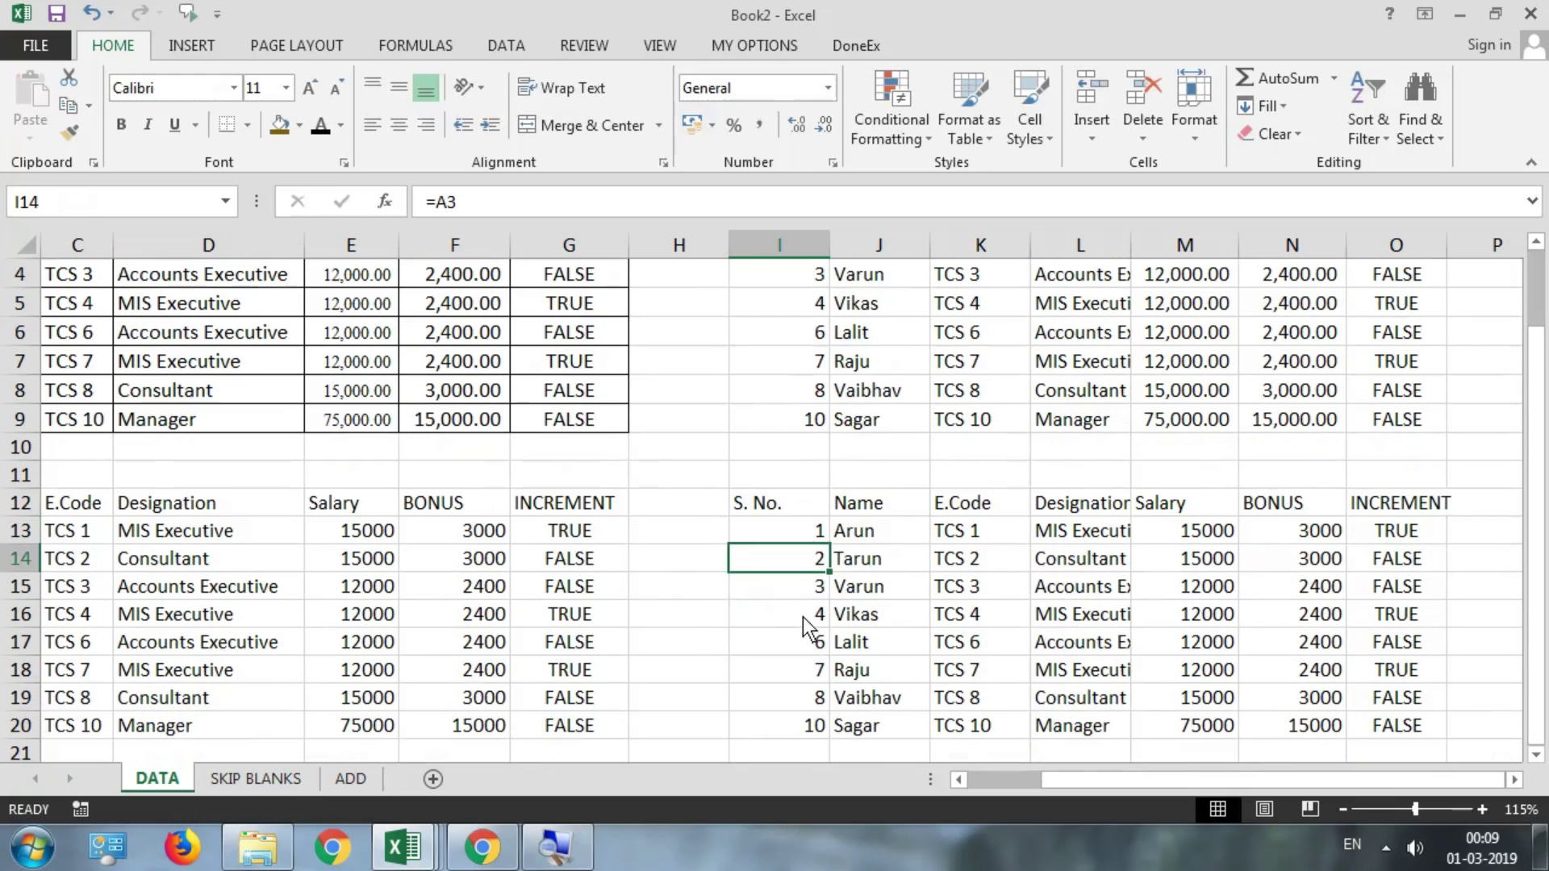
{"action": "double_click", "coordinate": [883, 502]}
{"action": "key", "text": "Escape"}
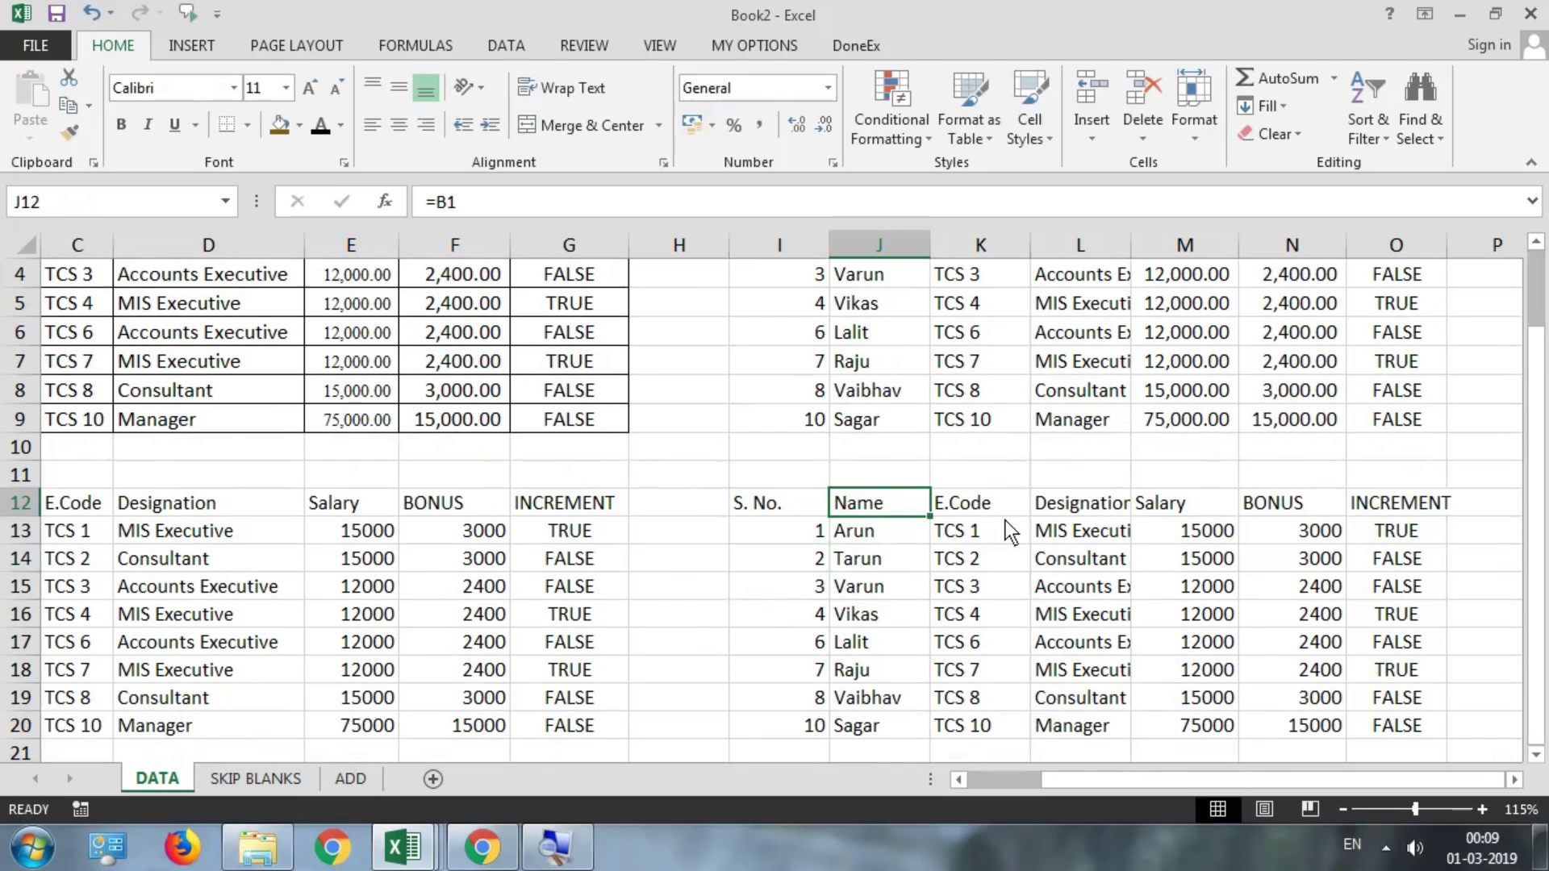
{"action": "scroll", "coordinate": [1000, 592], "scroll_direction": "up", "scroll_amount": 1}
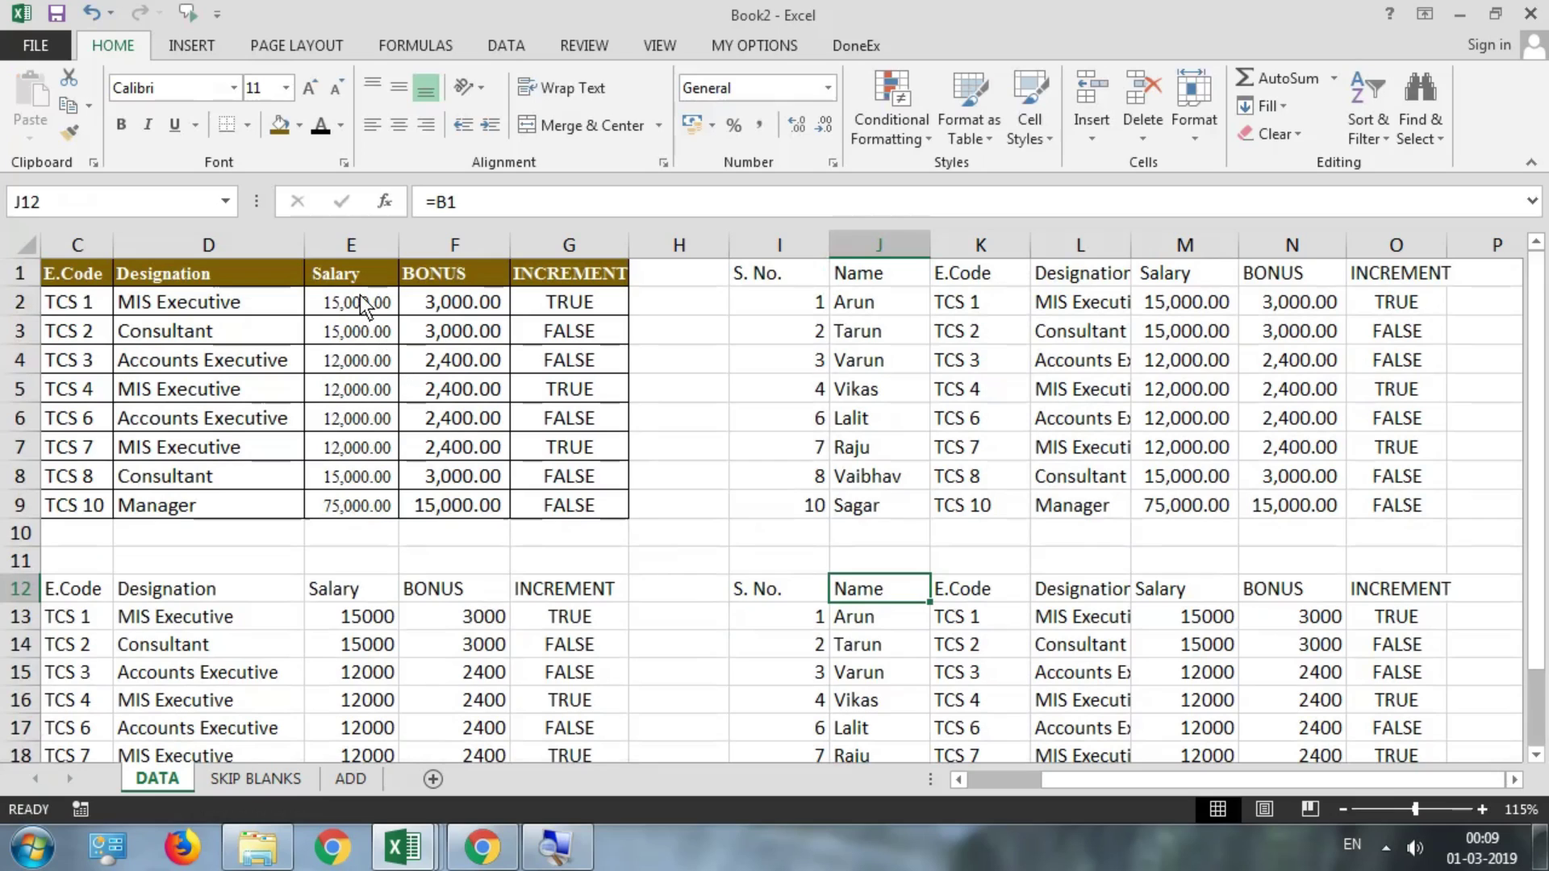
{"action": "left_click_drag", "start_coordinate": [362, 304], "coordinate": [342, 514]}
{"action": "left_click", "coordinate": [877, 616]}
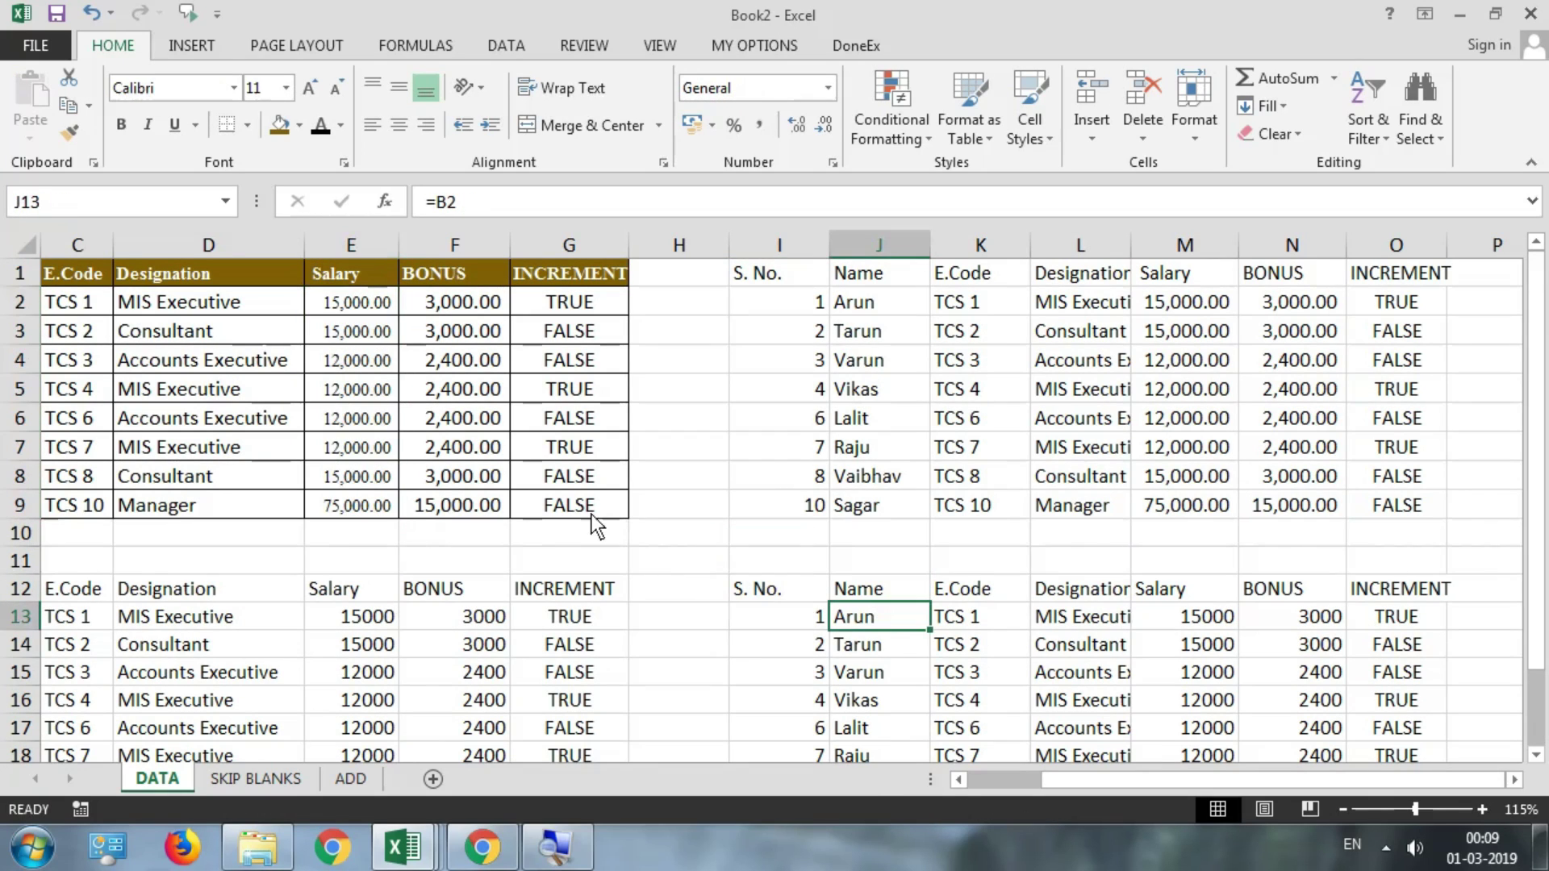
- Set the designation in D2 of the source table to CONSULTANT, and check linked cell L13
{"action": "left_click", "coordinate": [260, 300]}
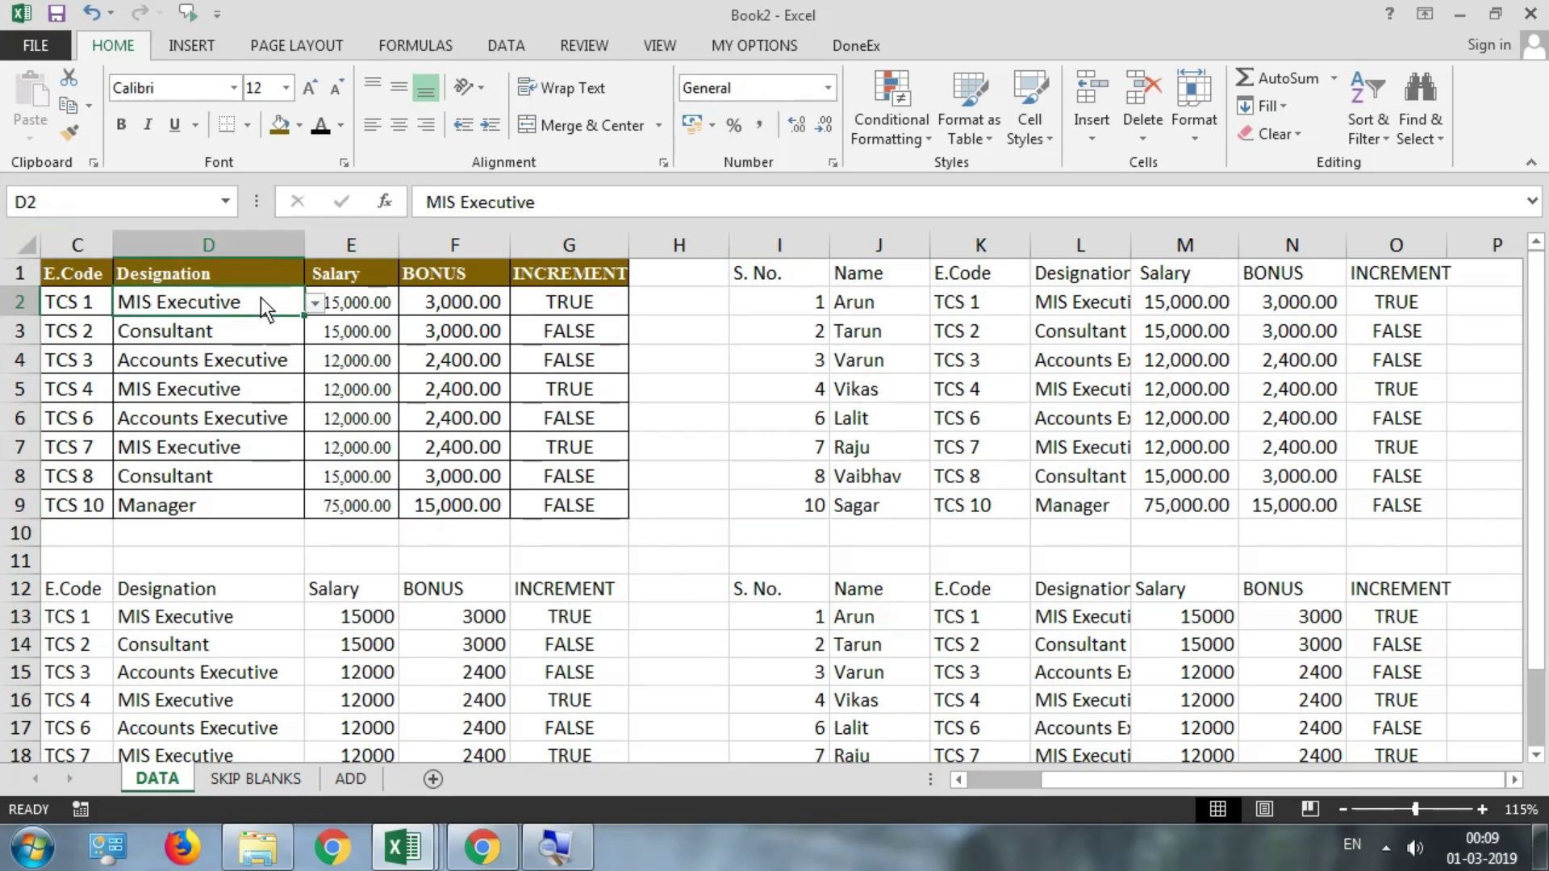
{"action": "left_click", "coordinate": [314, 304]}
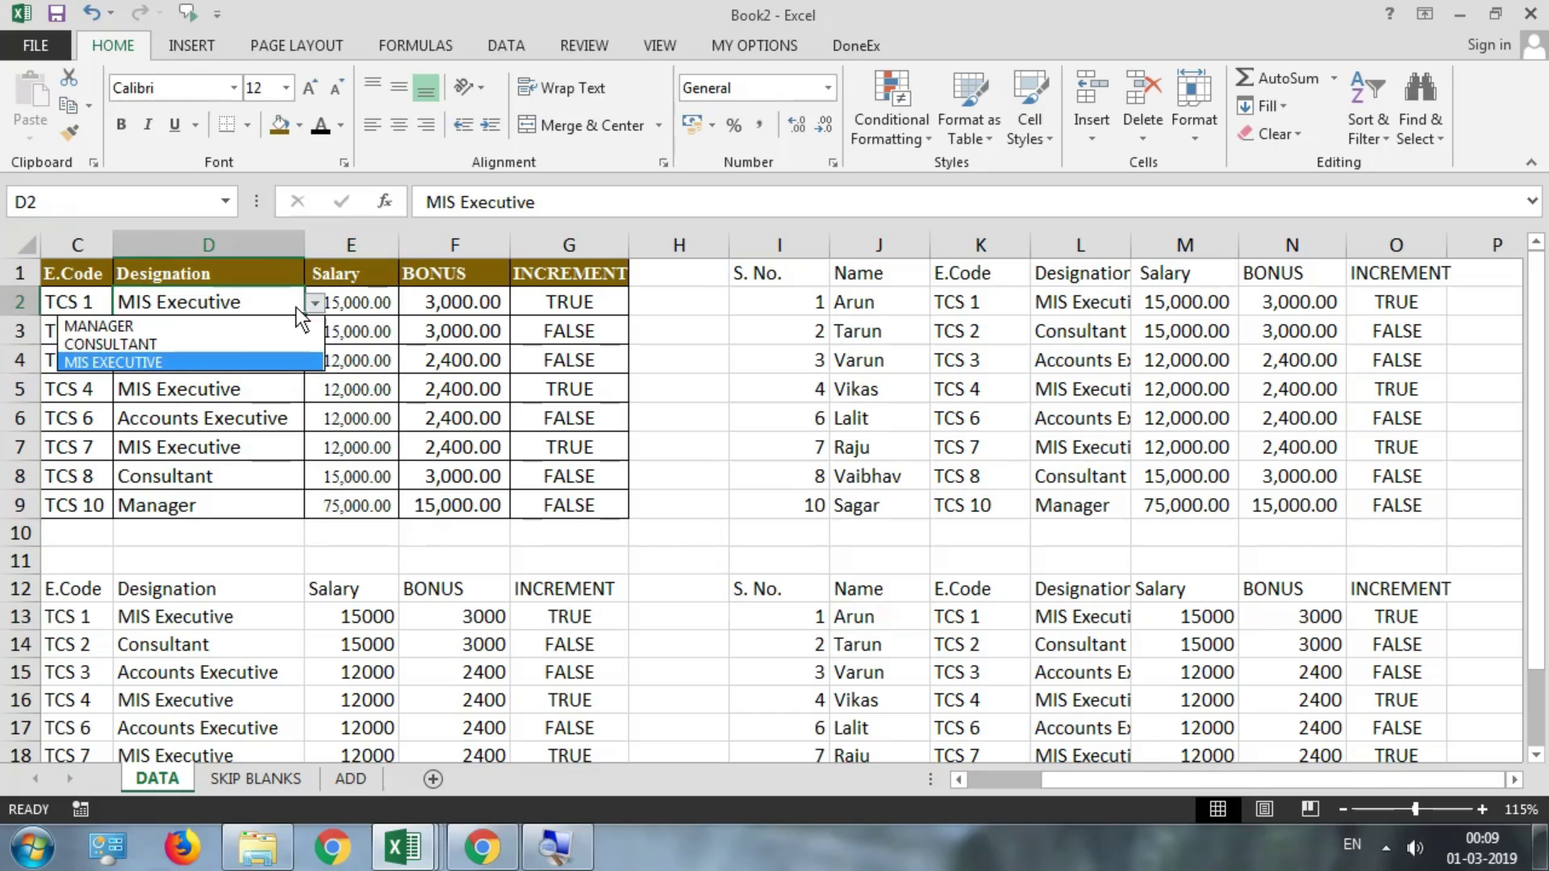
{"action": "left_click", "coordinate": [195, 342]}
{"action": "left_click", "coordinate": [1081, 616]}
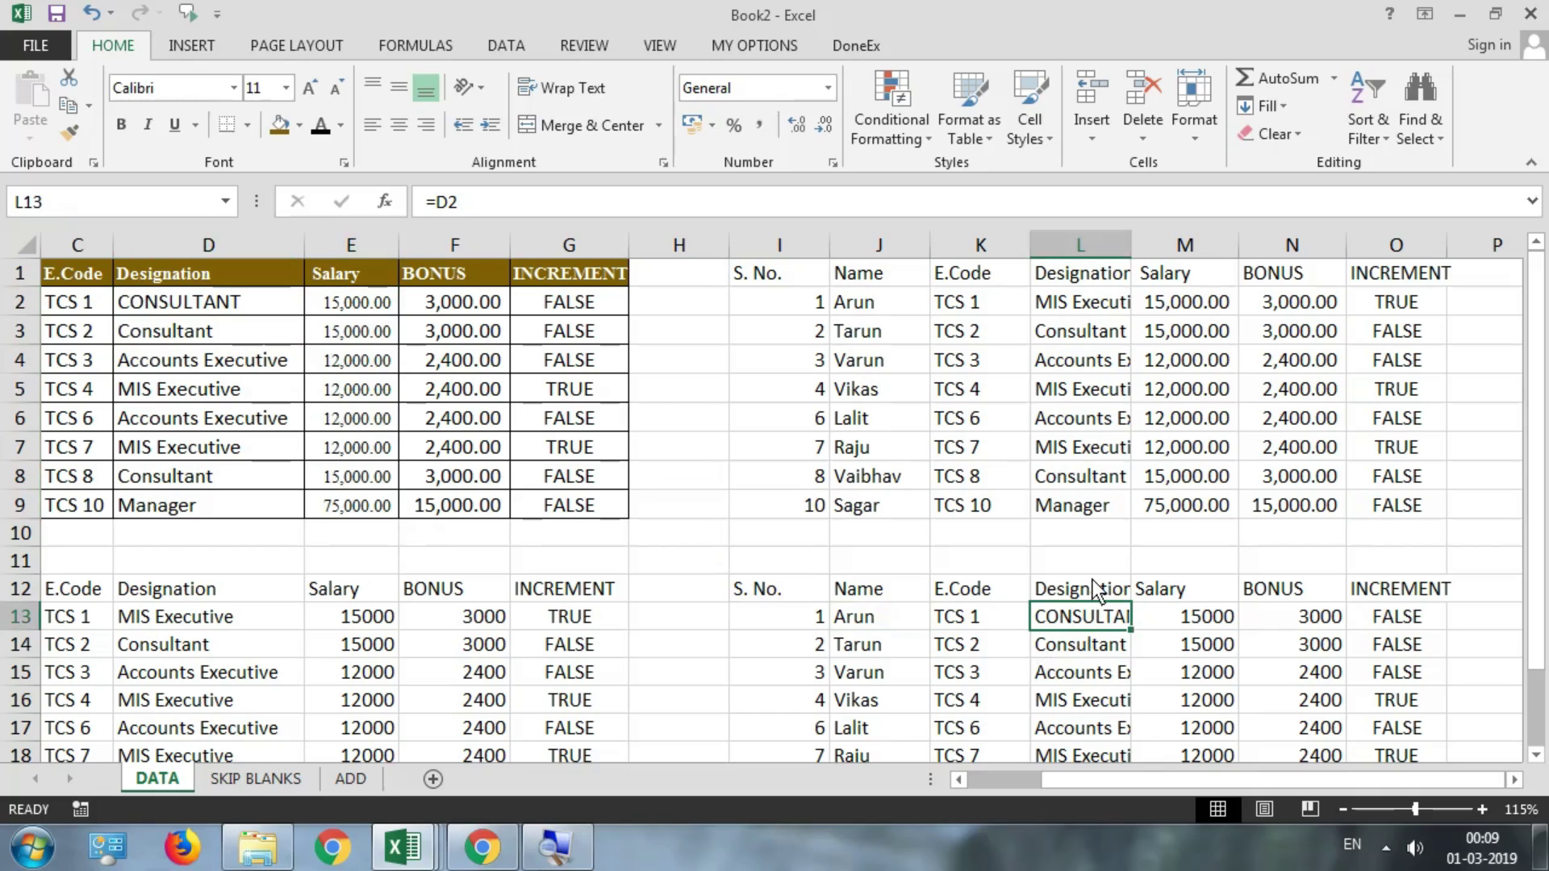
- Compare the first employee's designation in the unlinked copies, L2 and D13, with linked cell L13
{"action": "left_click", "coordinate": [1080, 300]}
{"action": "left_click", "coordinate": [187, 620]}
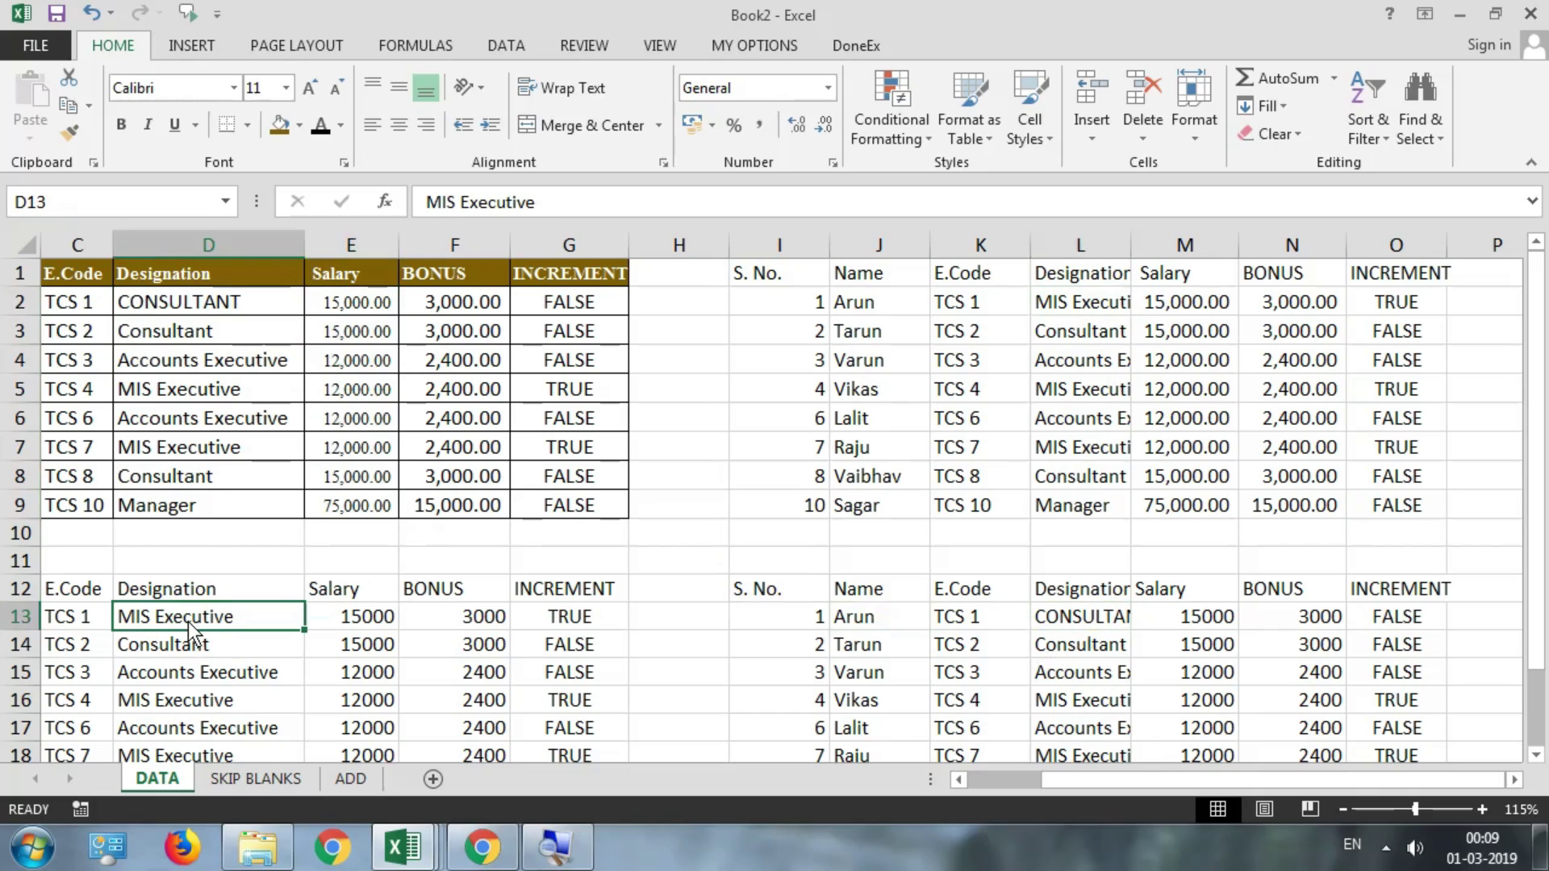
{"action": "left_click", "coordinate": [1059, 307]}
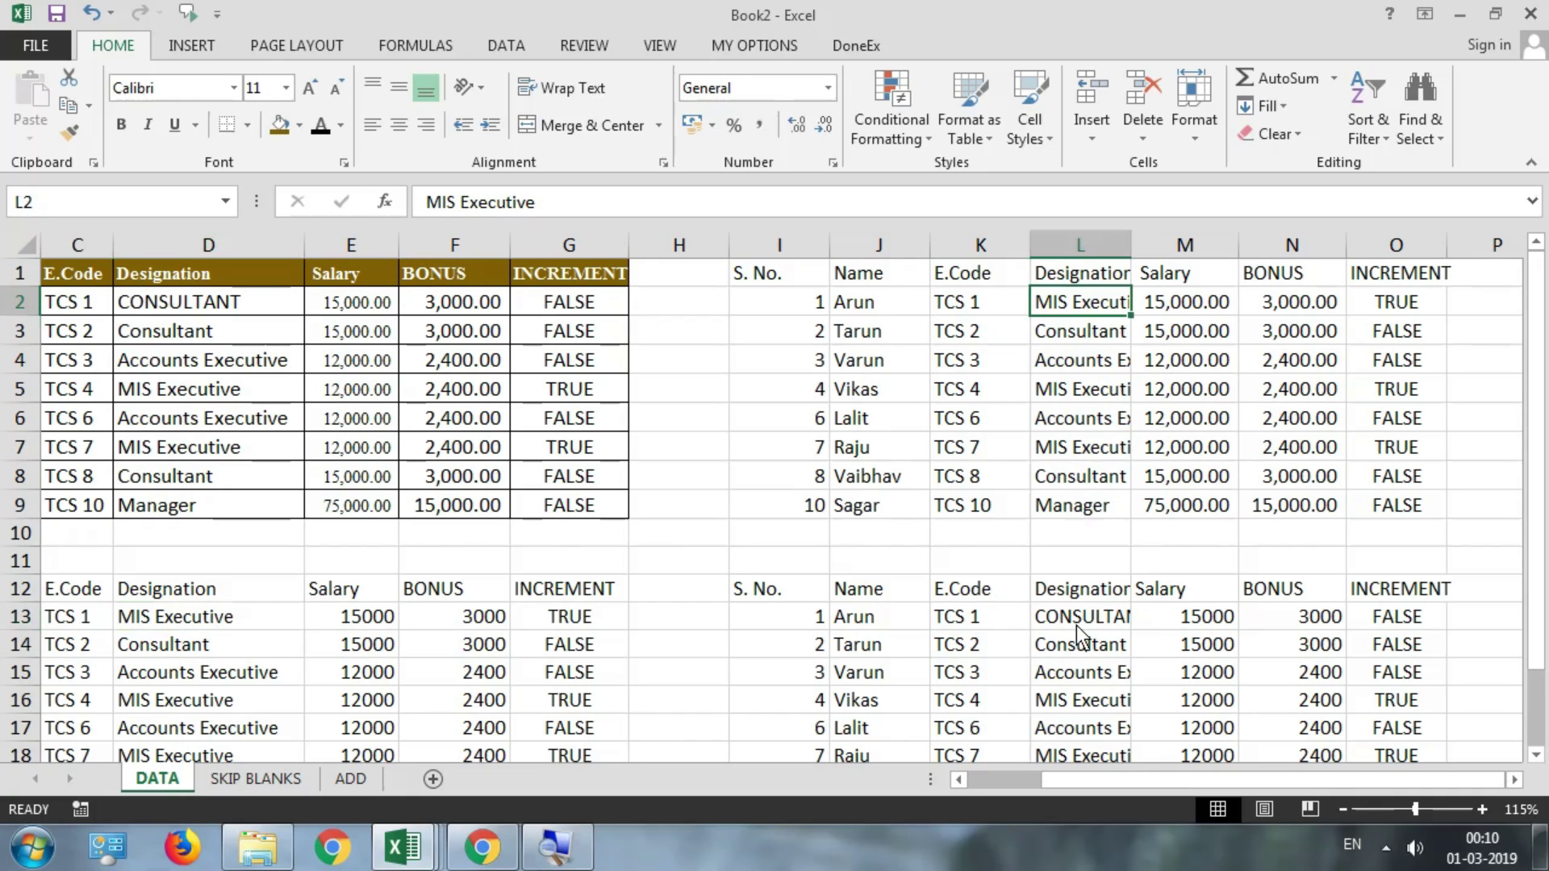
{"action": "left_click", "coordinate": [1100, 626]}
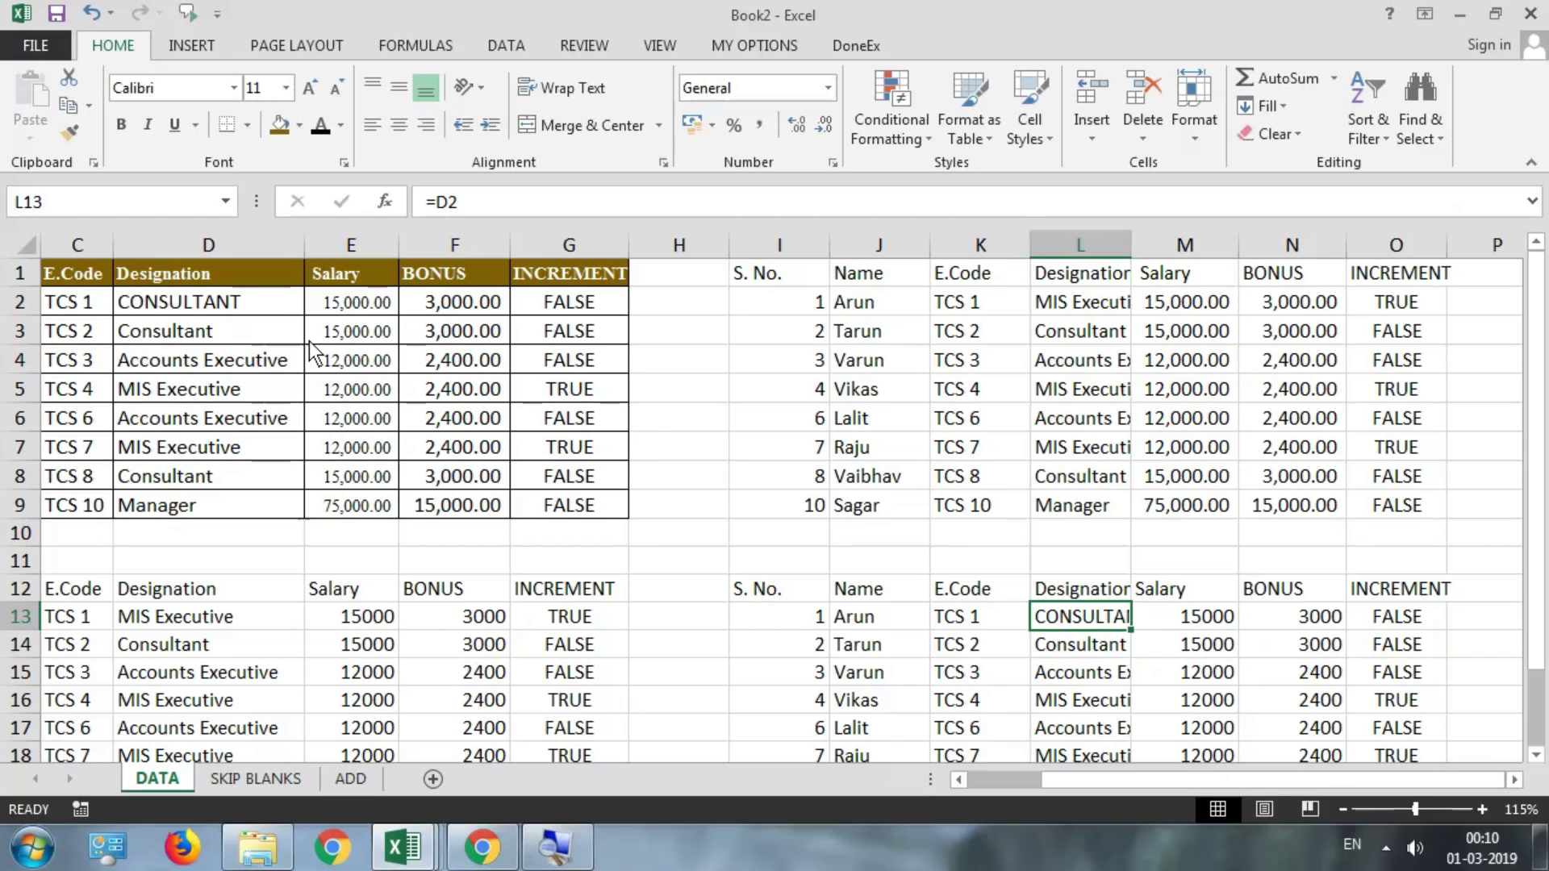
- Set the designation in D2 to MANAGER, and check linked cell L13
{"action": "left_click", "coordinate": [208, 302]}
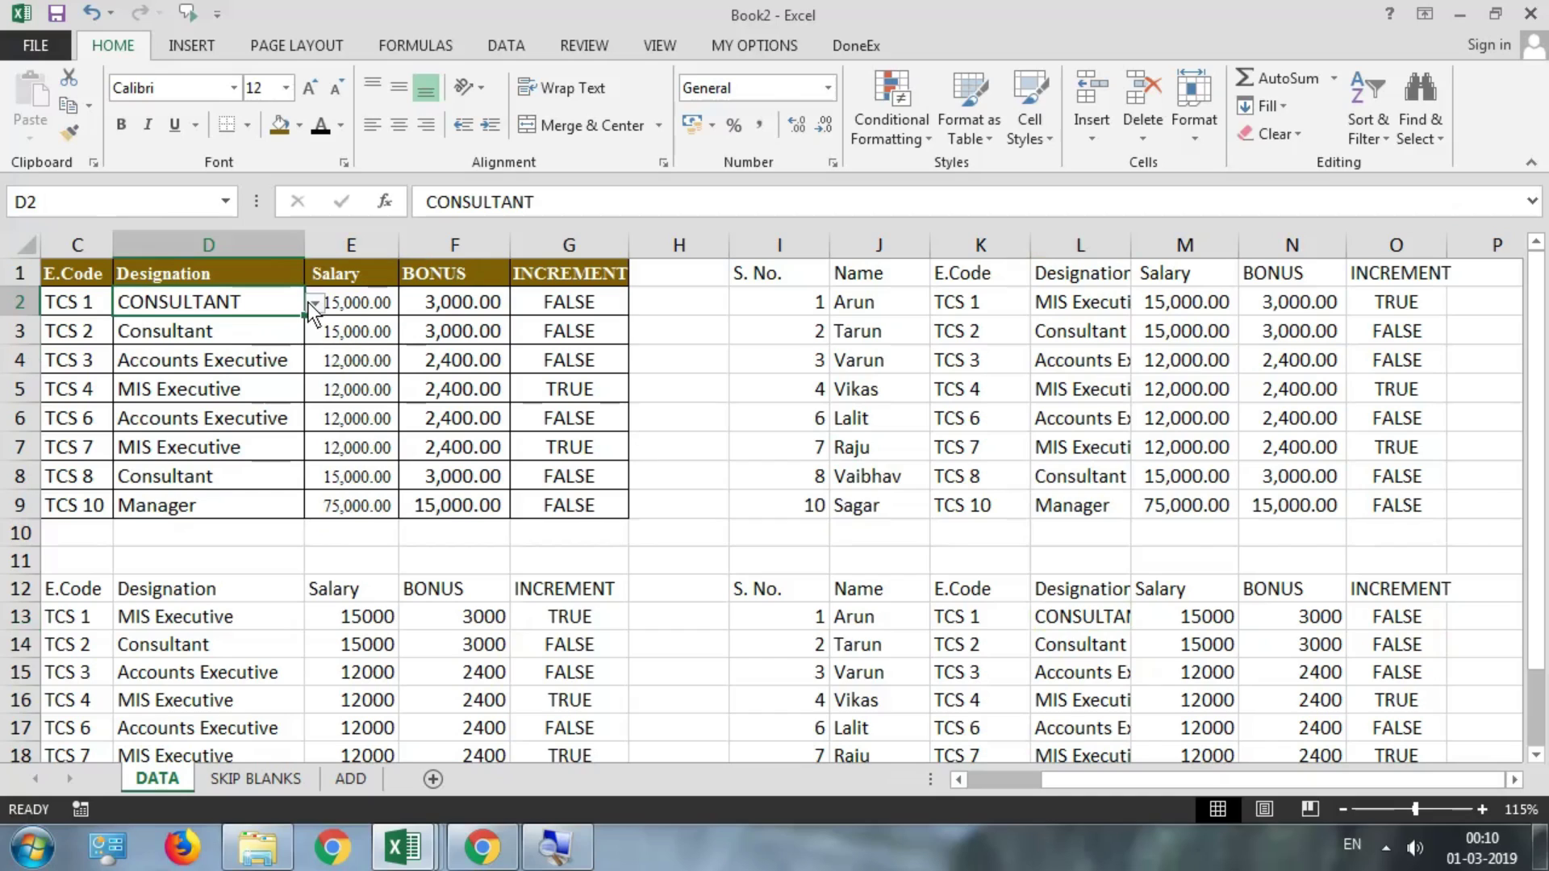
{"action": "left_click", "coordinate": [312, 302]}
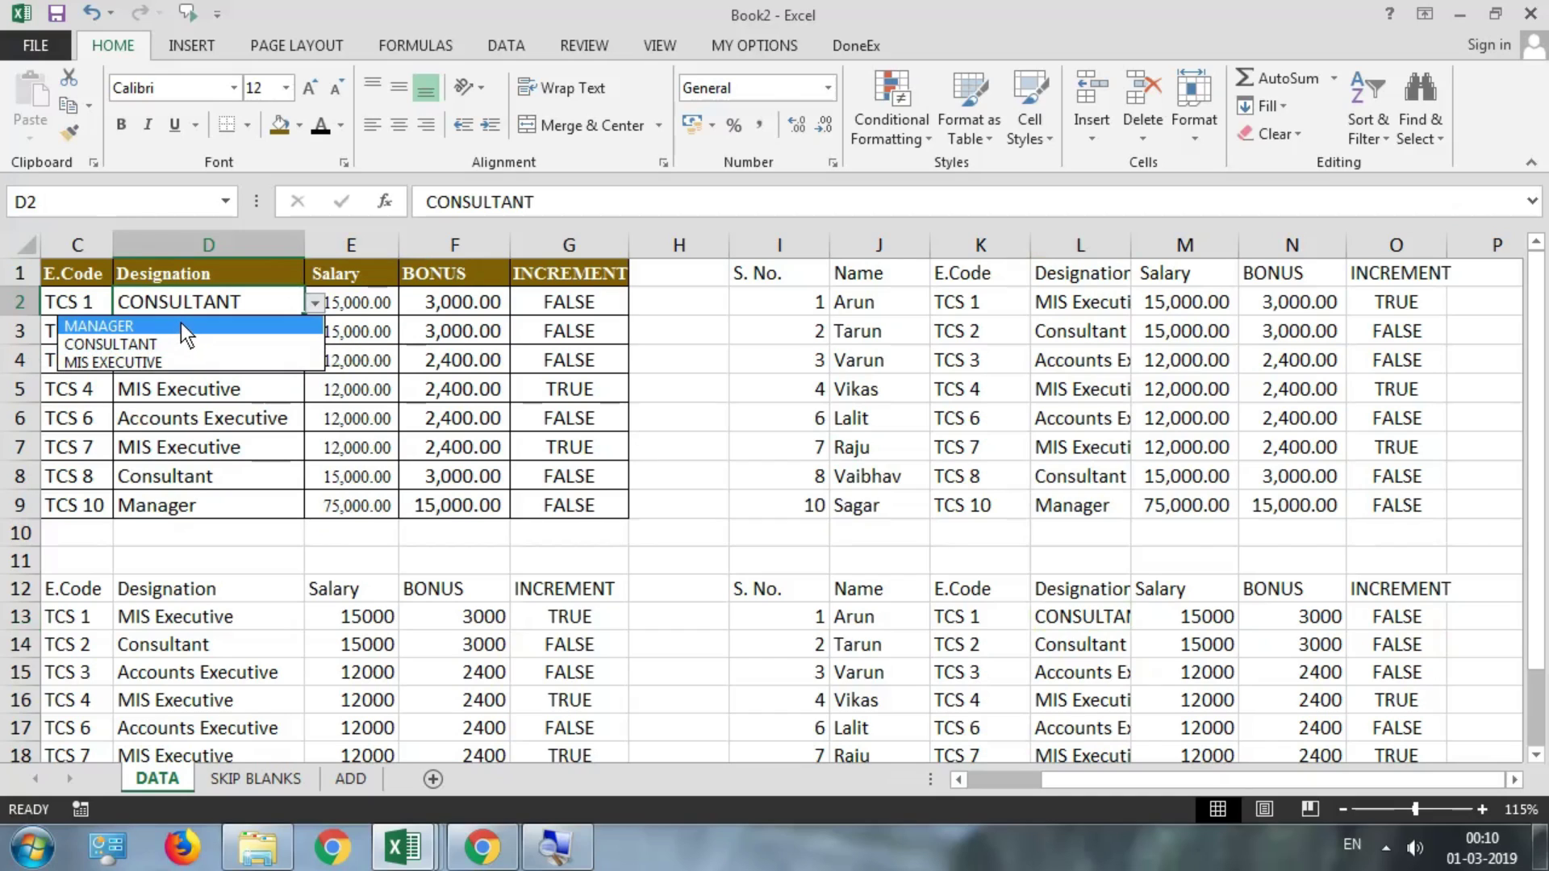
{"action": "left_click", "coordinate": [181, 325]}
{"action": "left_click", "coordinate": [1087, 616]}
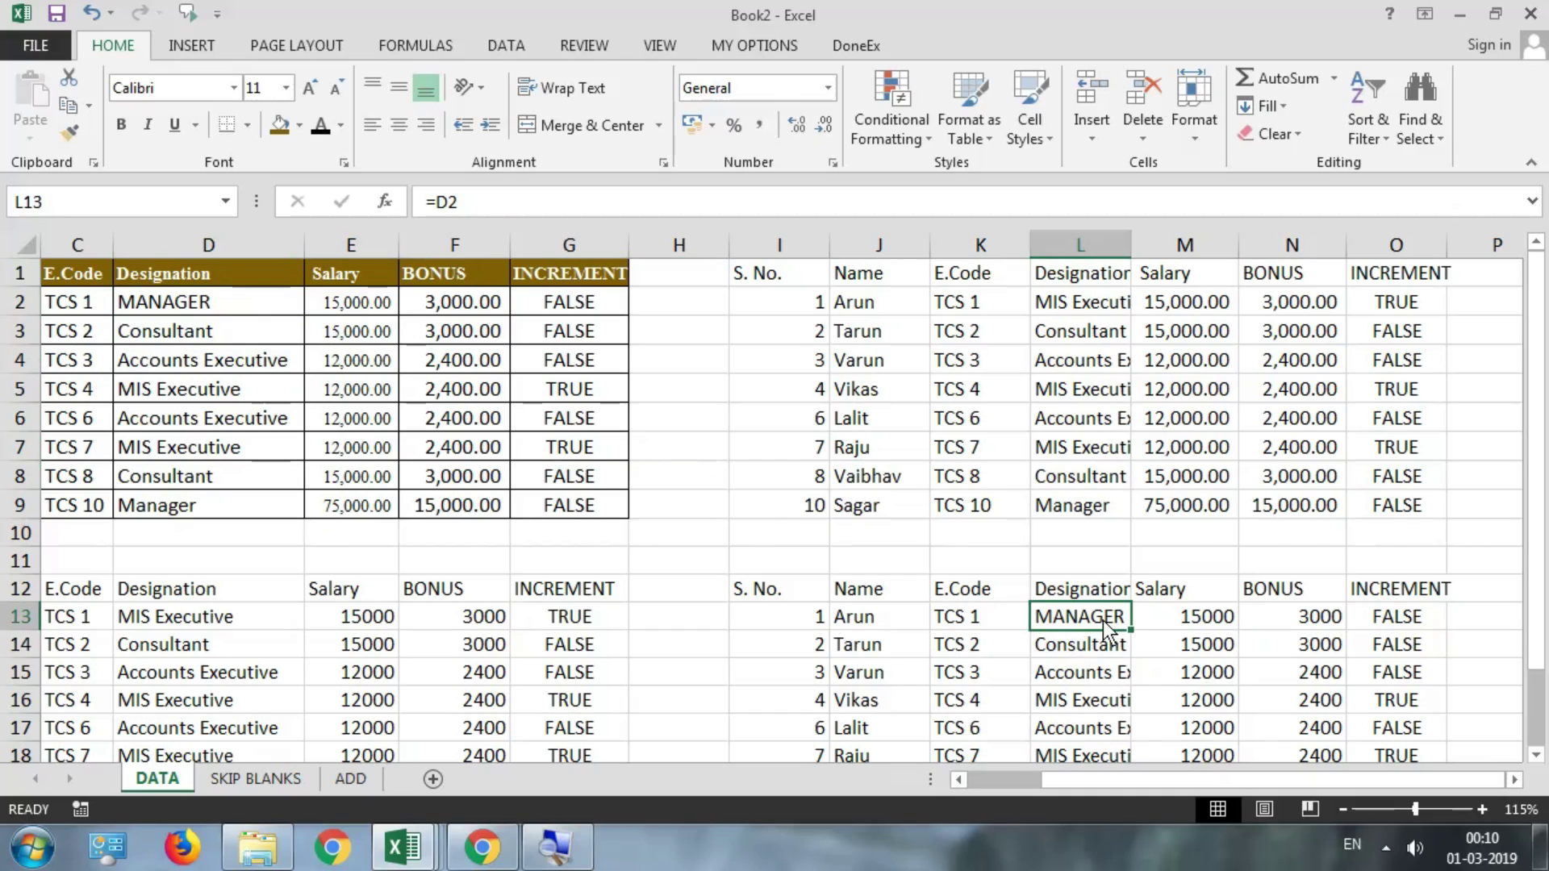
- Clear the linked copy from I12:O20
{"action": "left_click_drag", "start_coordinate": [739, 581], "coordinate": [1371, 686]}
{"action": "key", "text": "Delete"}
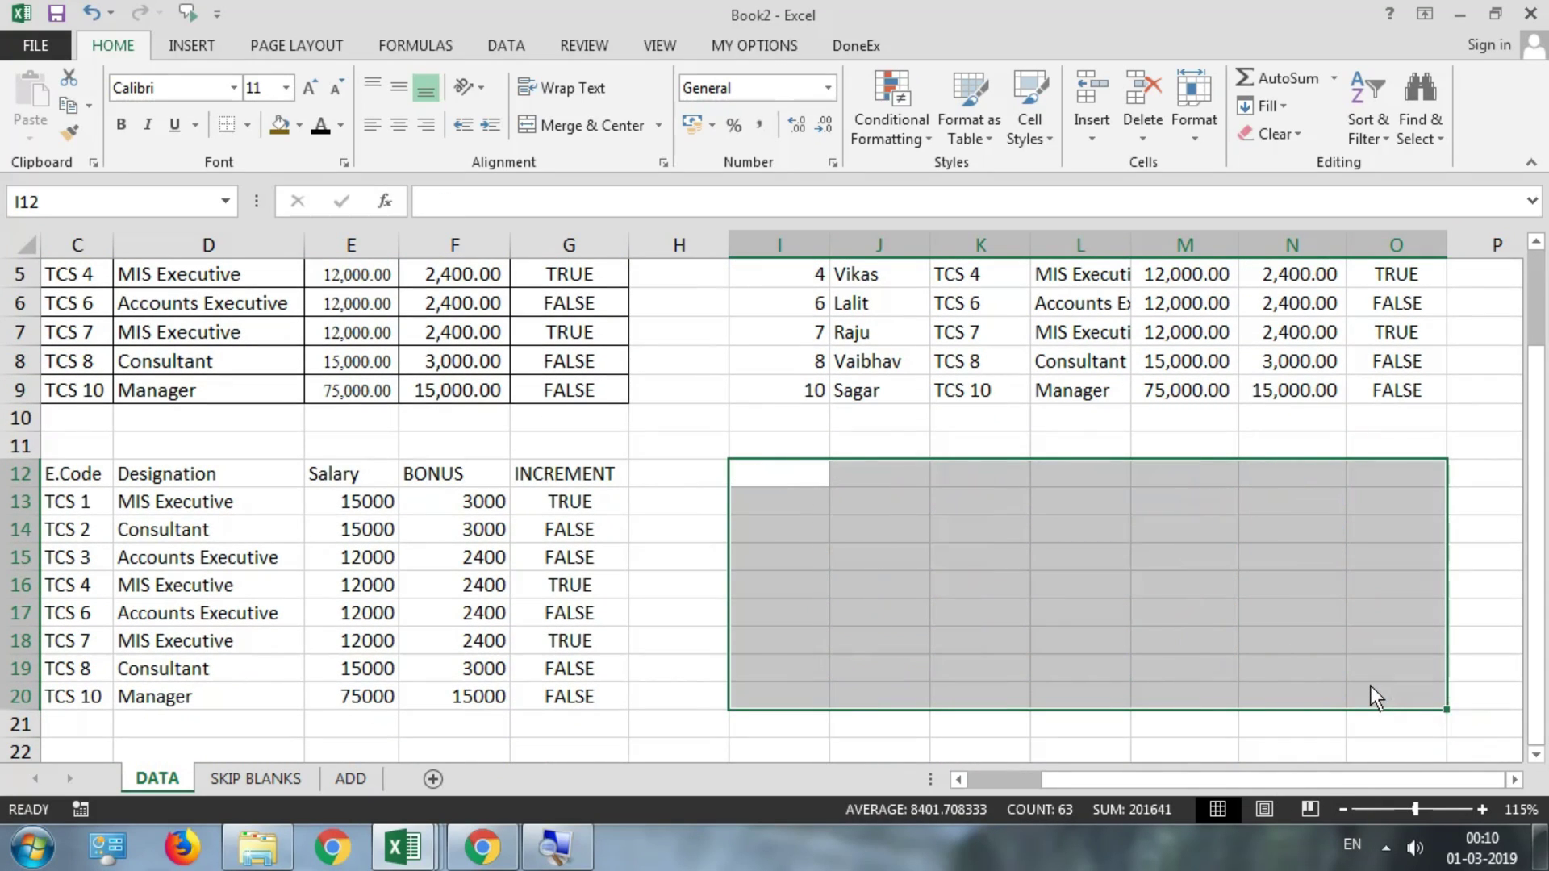
{"action": "scroll", "coordinate": [1068, 657], "scroll_direction": "up", "scroll_amount": 1}
{"action": "left_click", "coordinate": [797, 589]}
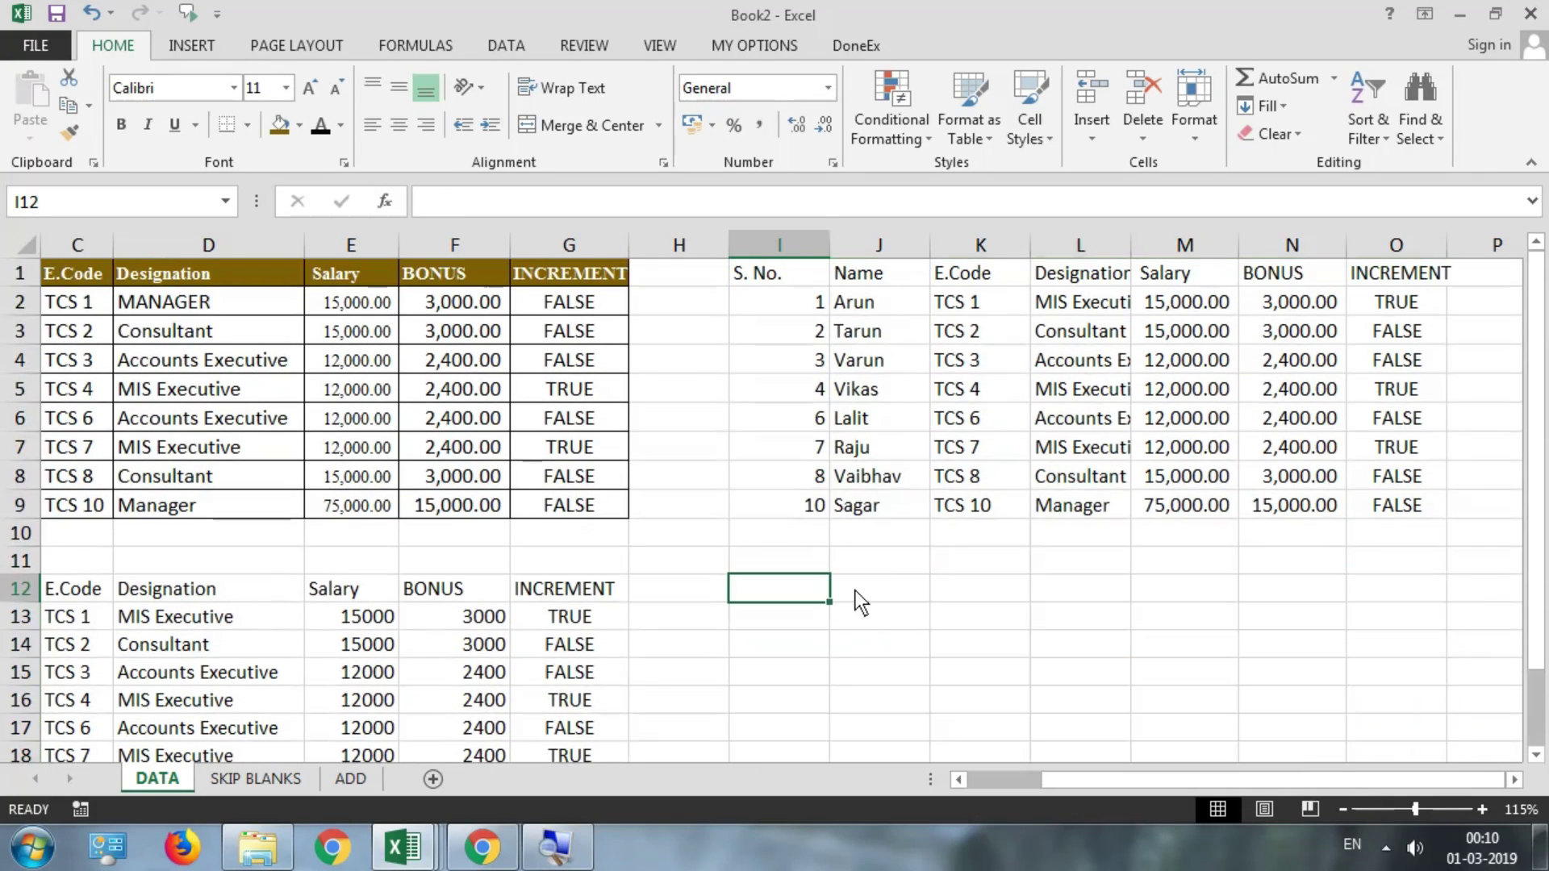
{"action": "left_click_drag", "start_coordinate": [587, 273], "coordinate": [10, 510]}
{"action": "key", "text": "ctrl+c"}
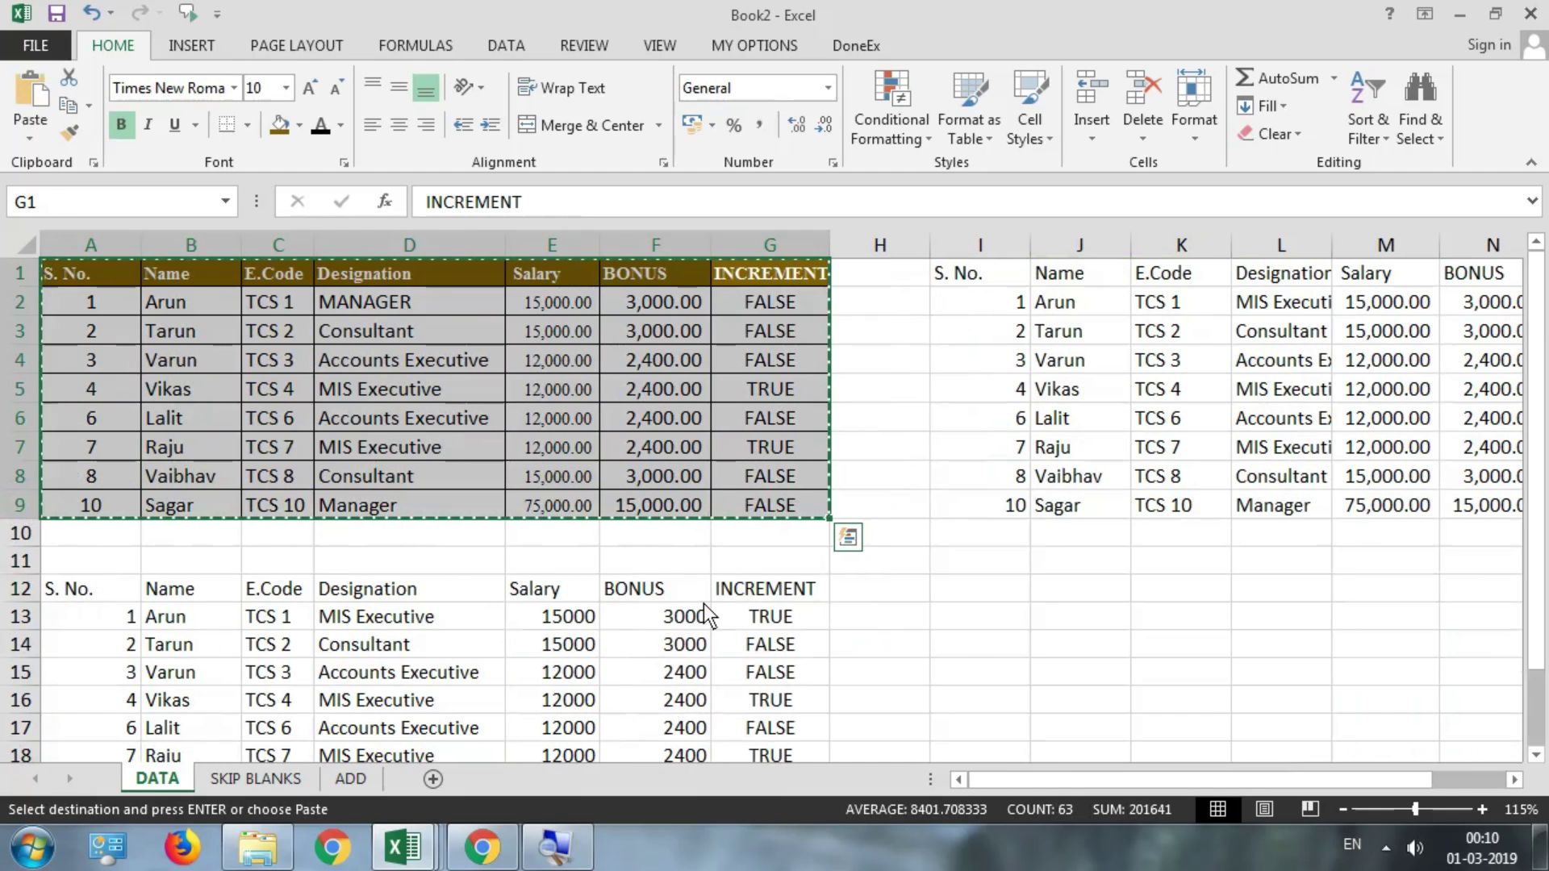
{"action": "left_click", "coordinate": [989, 590]}
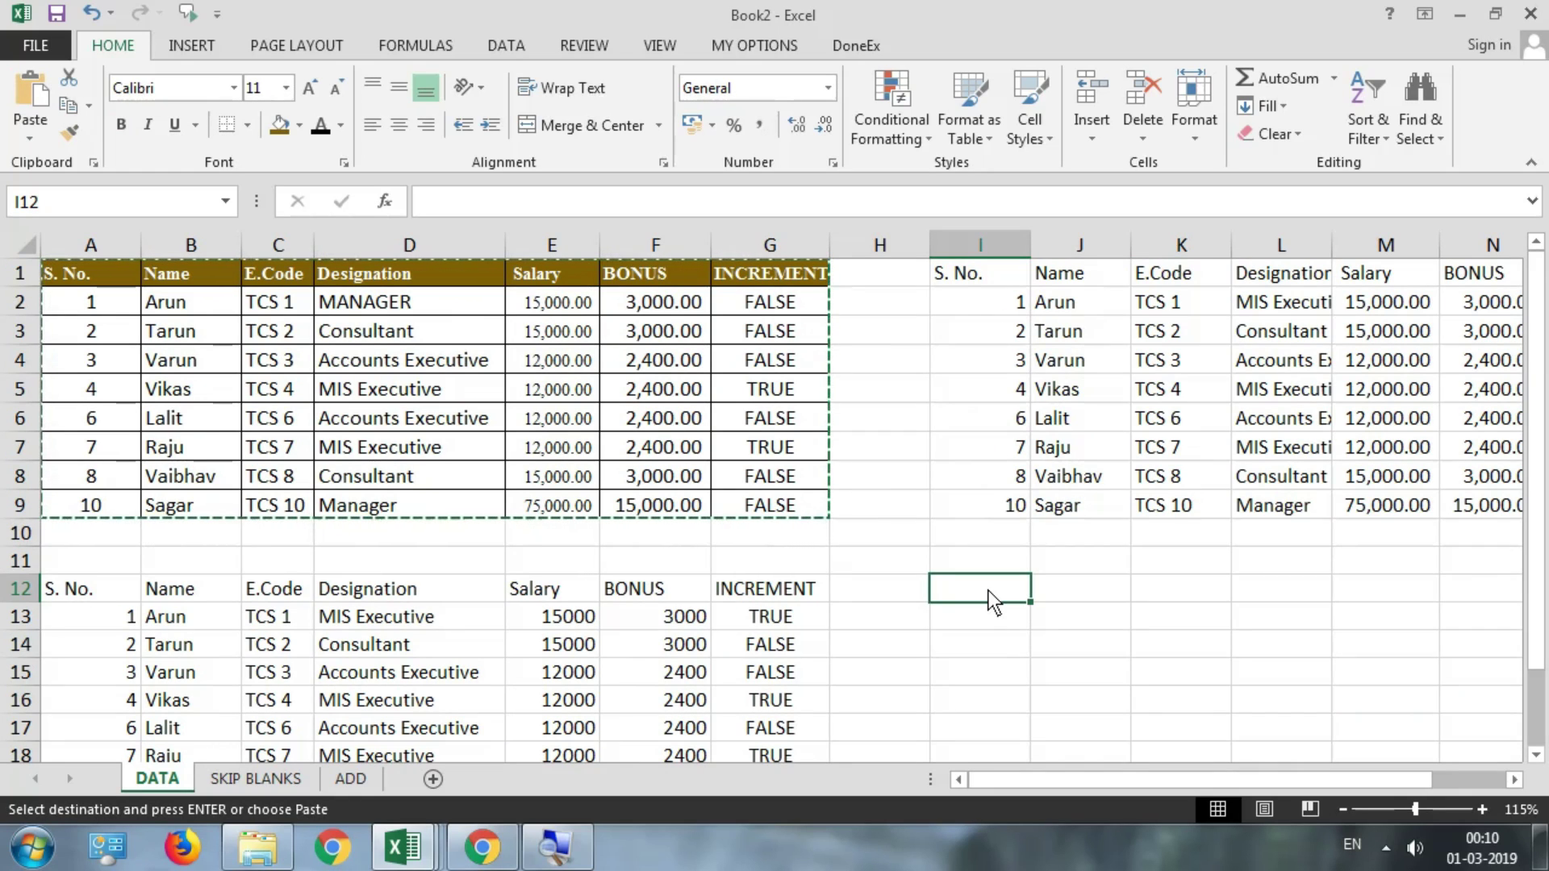
{"action": "key", "text": "Escape"}
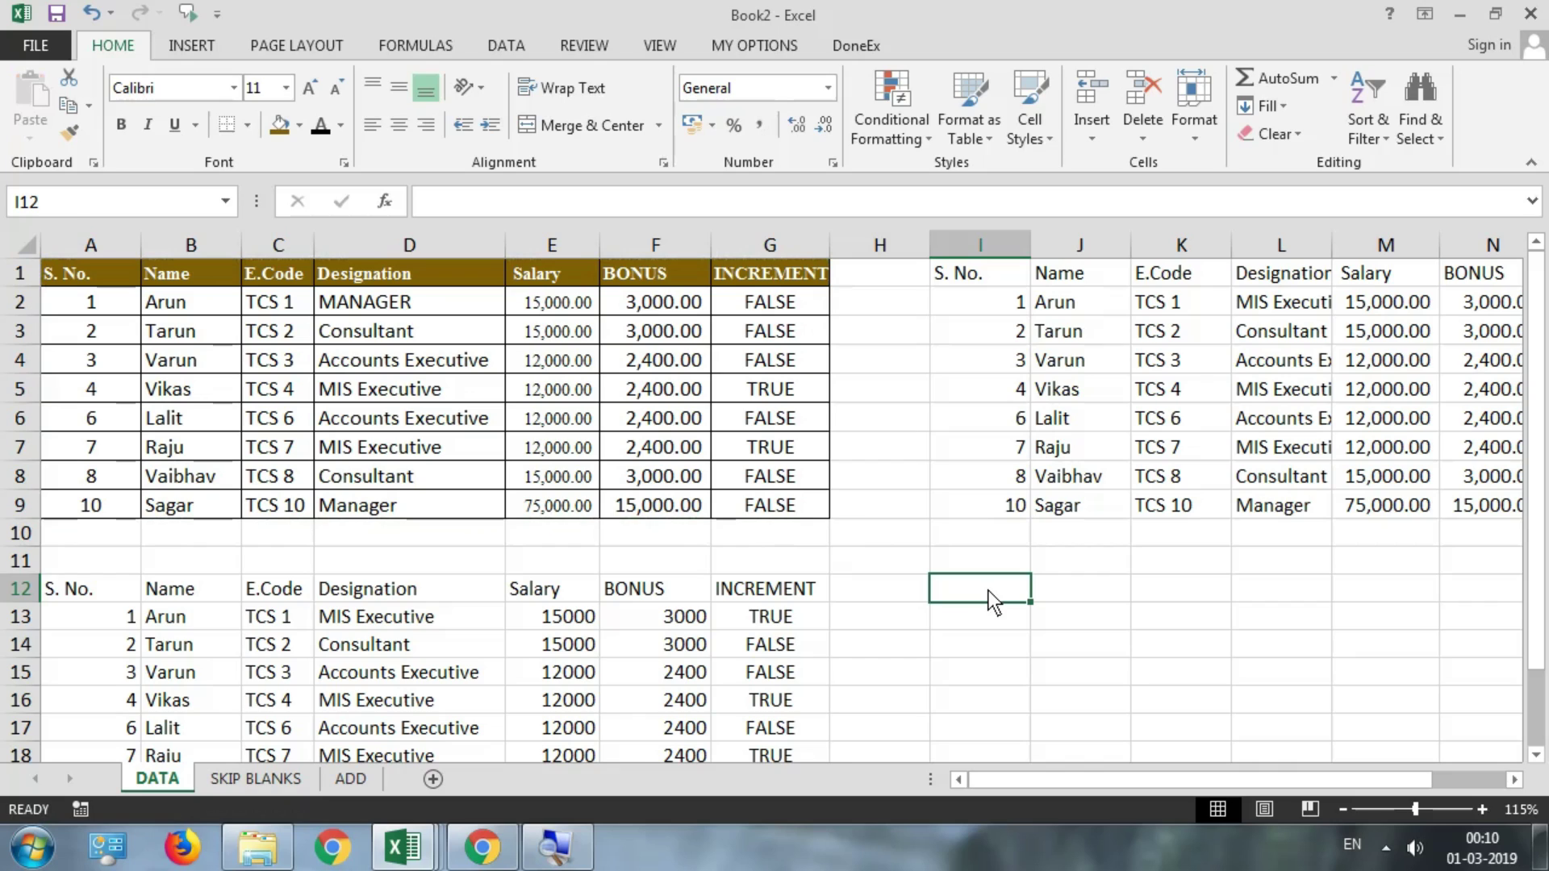
- Enter the formula =A1 in I12 and fill it across and down to M17
{"action": "type", "text": "="}
{"action": "left_click", "coordinate": [107, 284]}
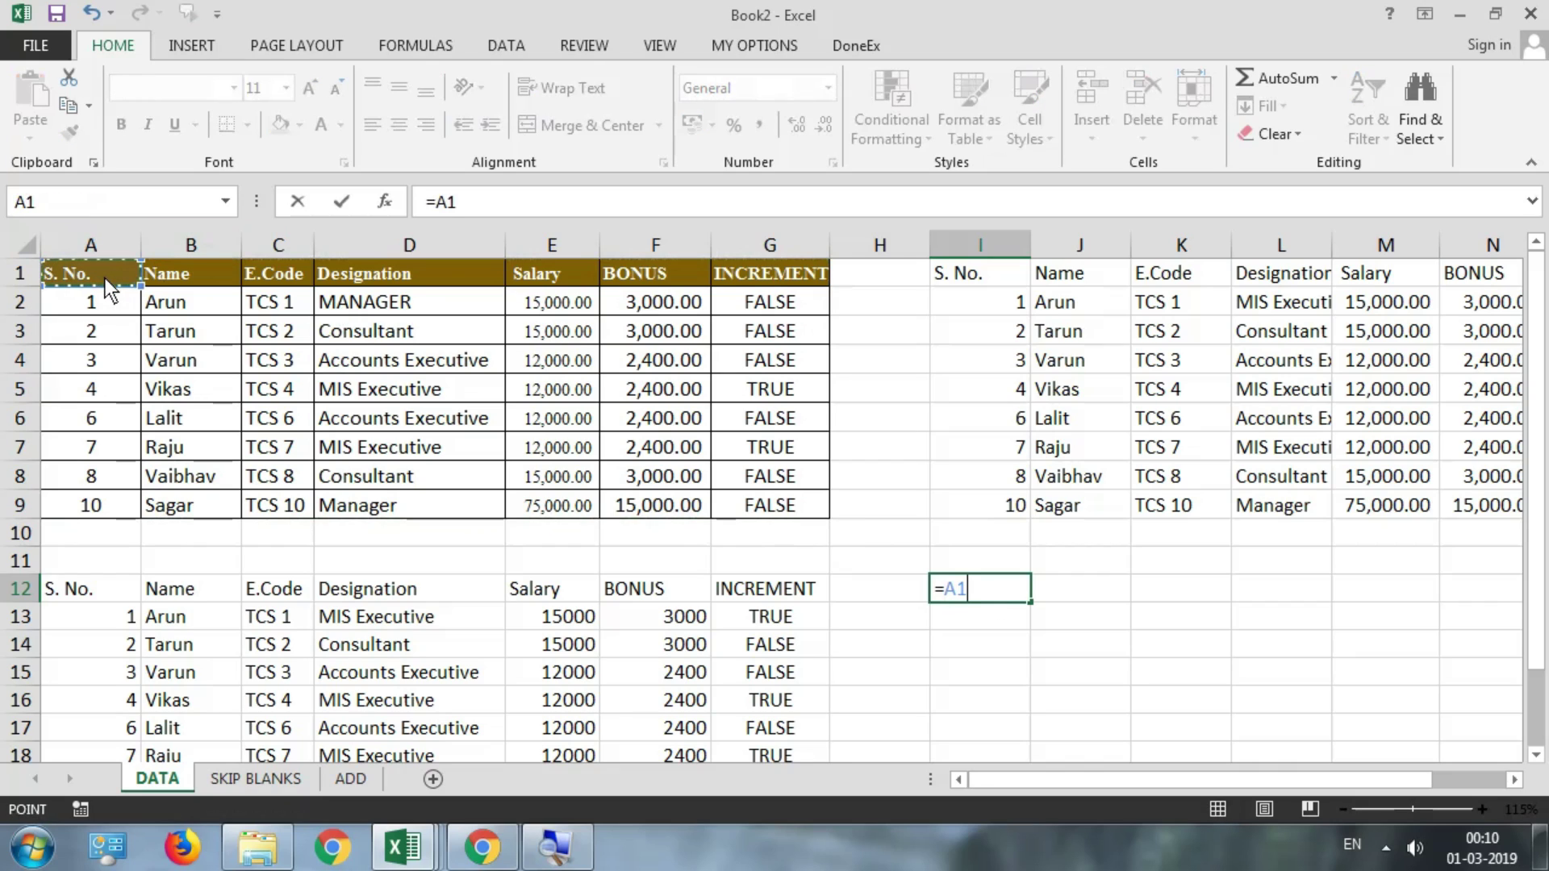
{"action": "key", "text": "Return"}
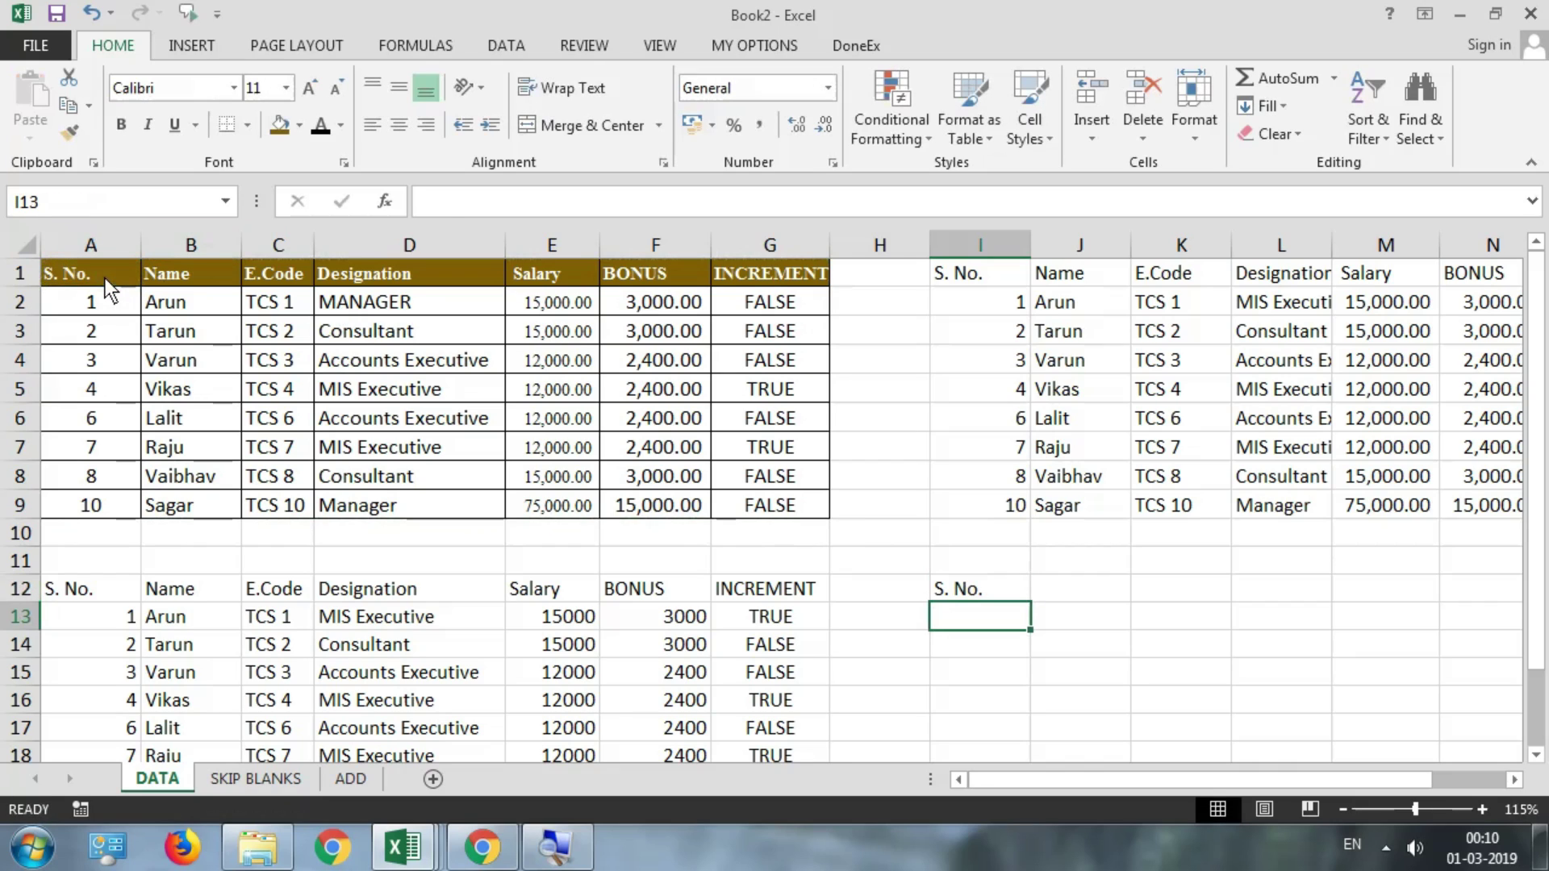
{"action": "left_click", "coordinate": [983, 590]}
{"action": "left_click_drag", "start_coordinate": [1032, 601], "coordinate": [1441, 729]}
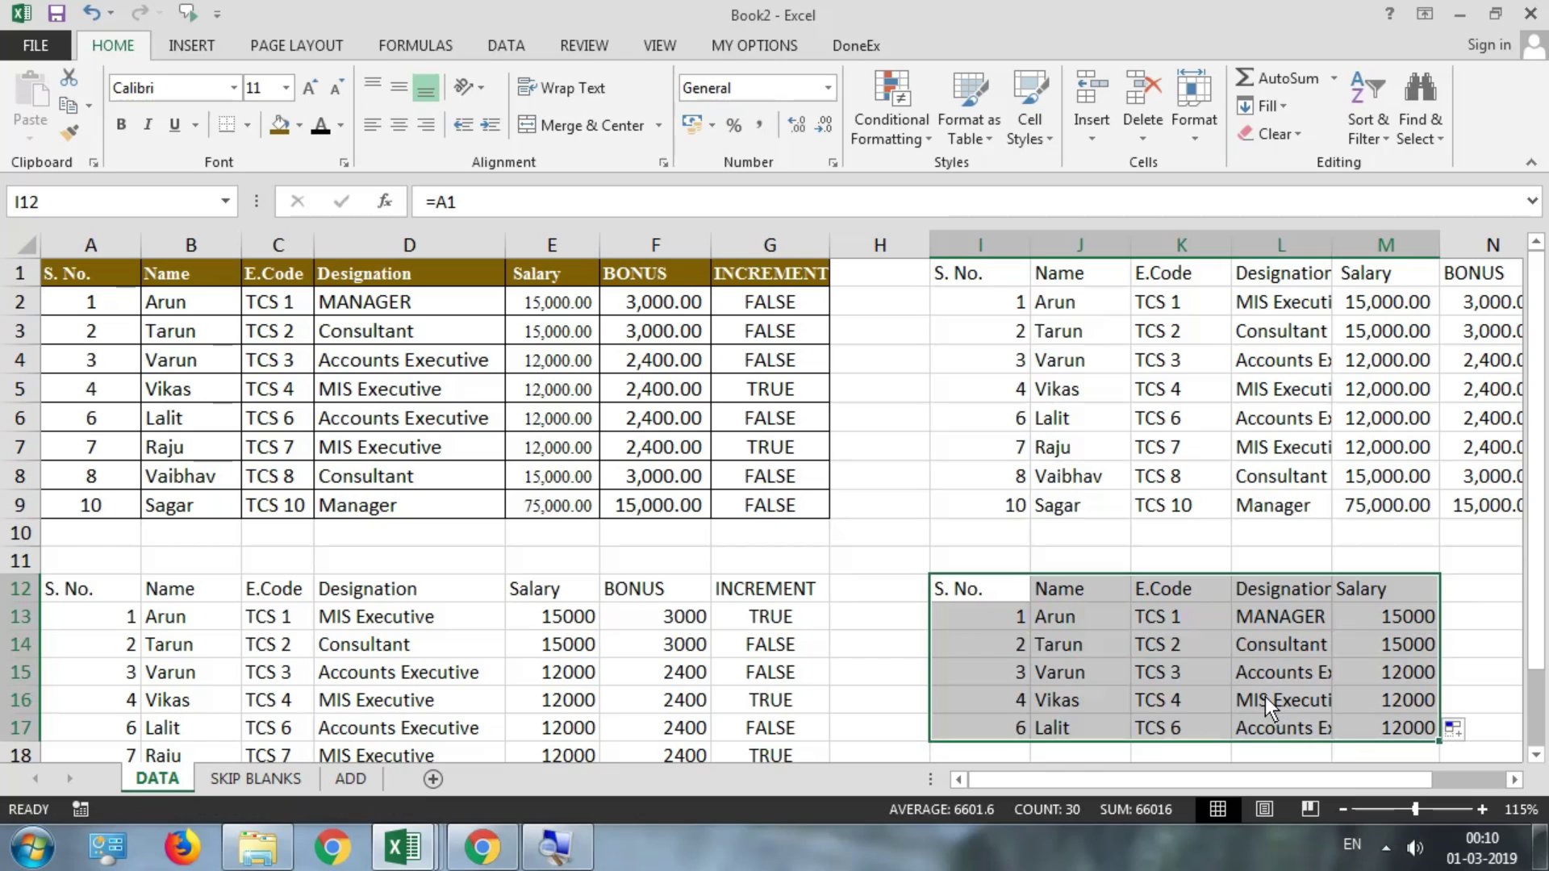
- Undo the formula fill and clear cell I12
{"action": "key", "text": "ctrl+z"}
{"action": "key", "text": "ctrl+z"}
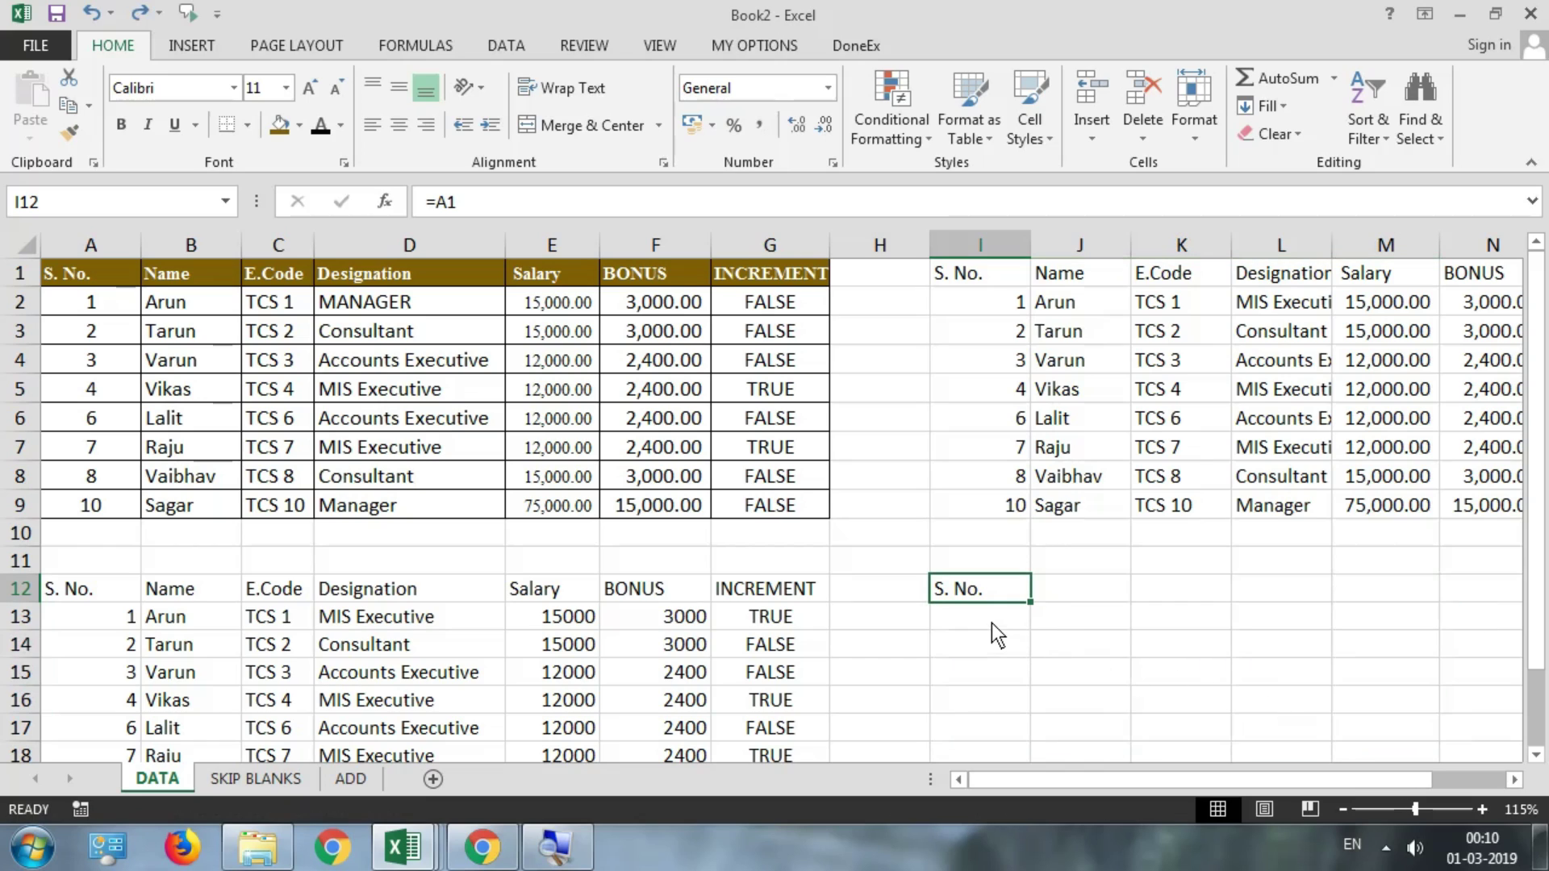
{"action": "key", "text": "Delete"}
- Copy the employee table A1:G9 and paste it as a static picture at I12
{"action": "left_click_drag", "start_coordinate": [100, 283], "coordinate": [732, 500]}
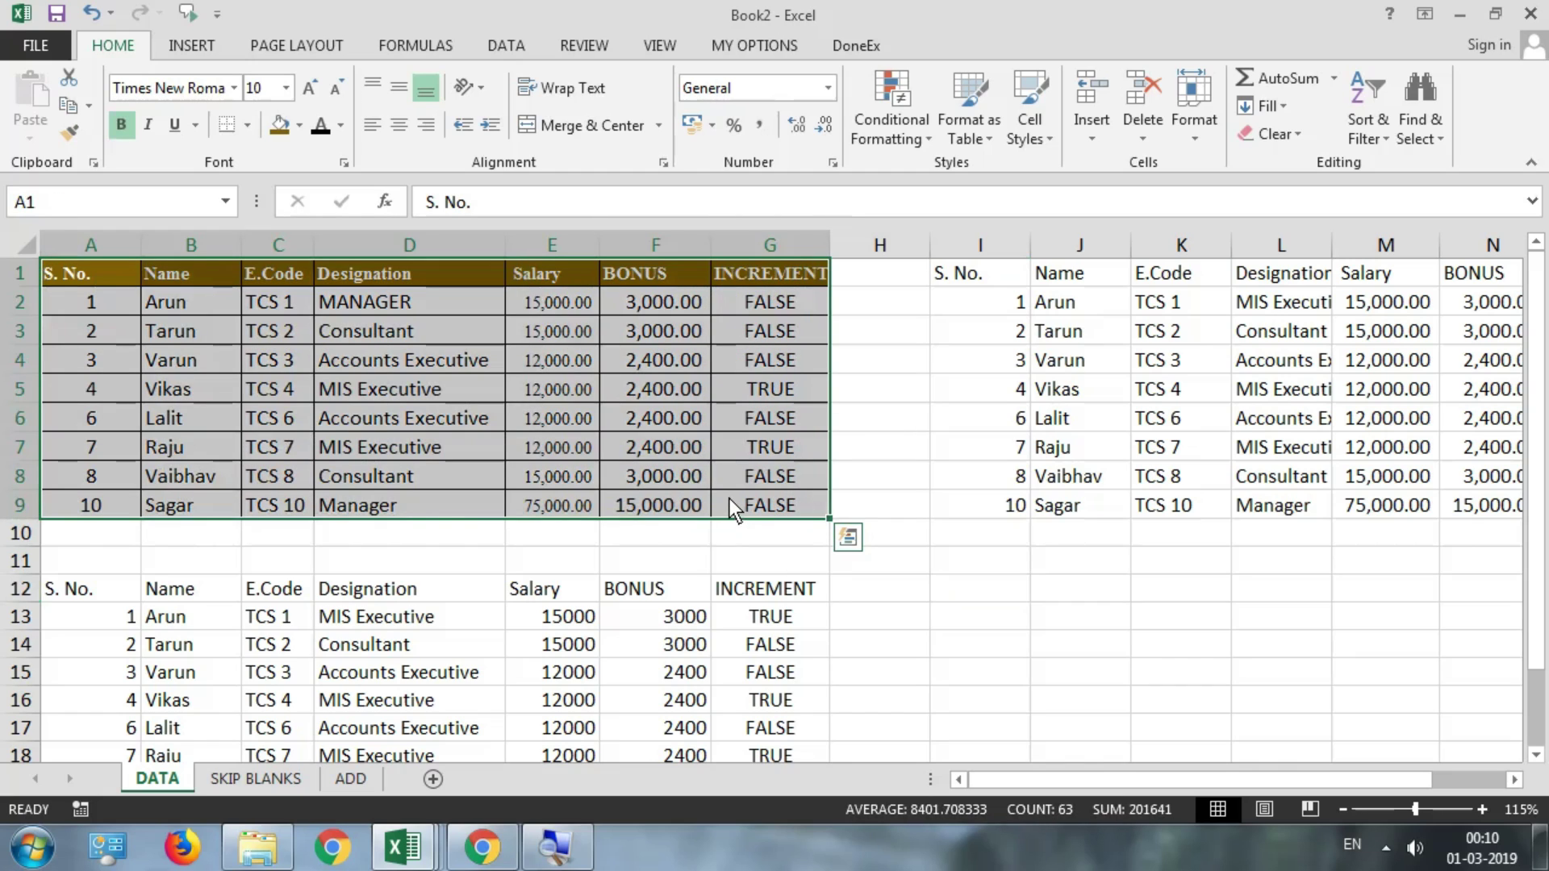
{"action": "key", "text": "ctrl+c"}
{"action": "left_click", "coordinate": [982, 595]}
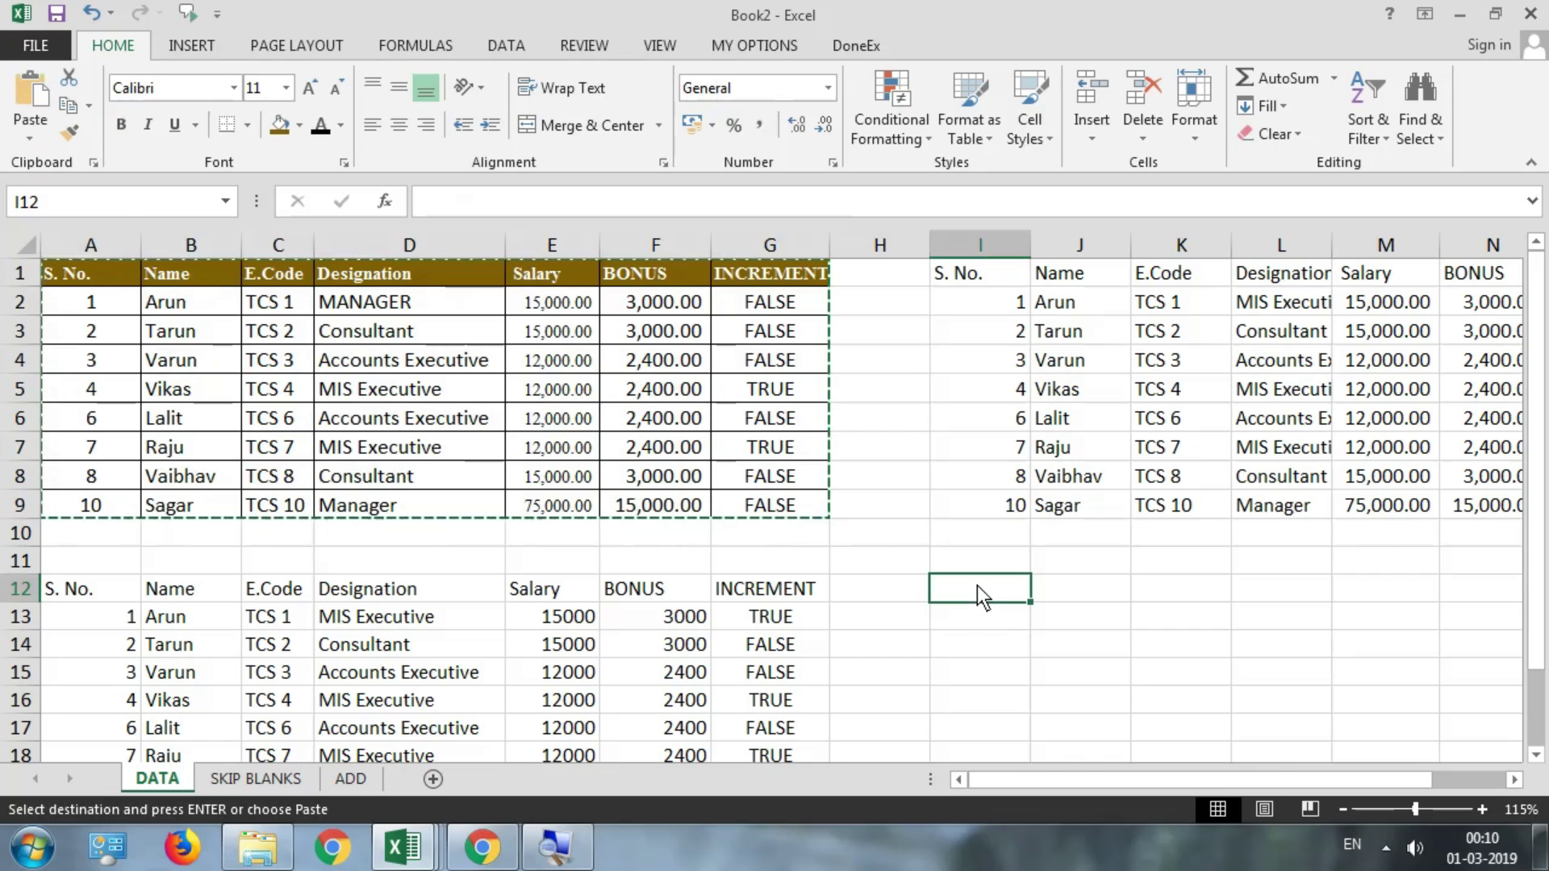
{"action": "left_click", "coordinate": [33, 139]}
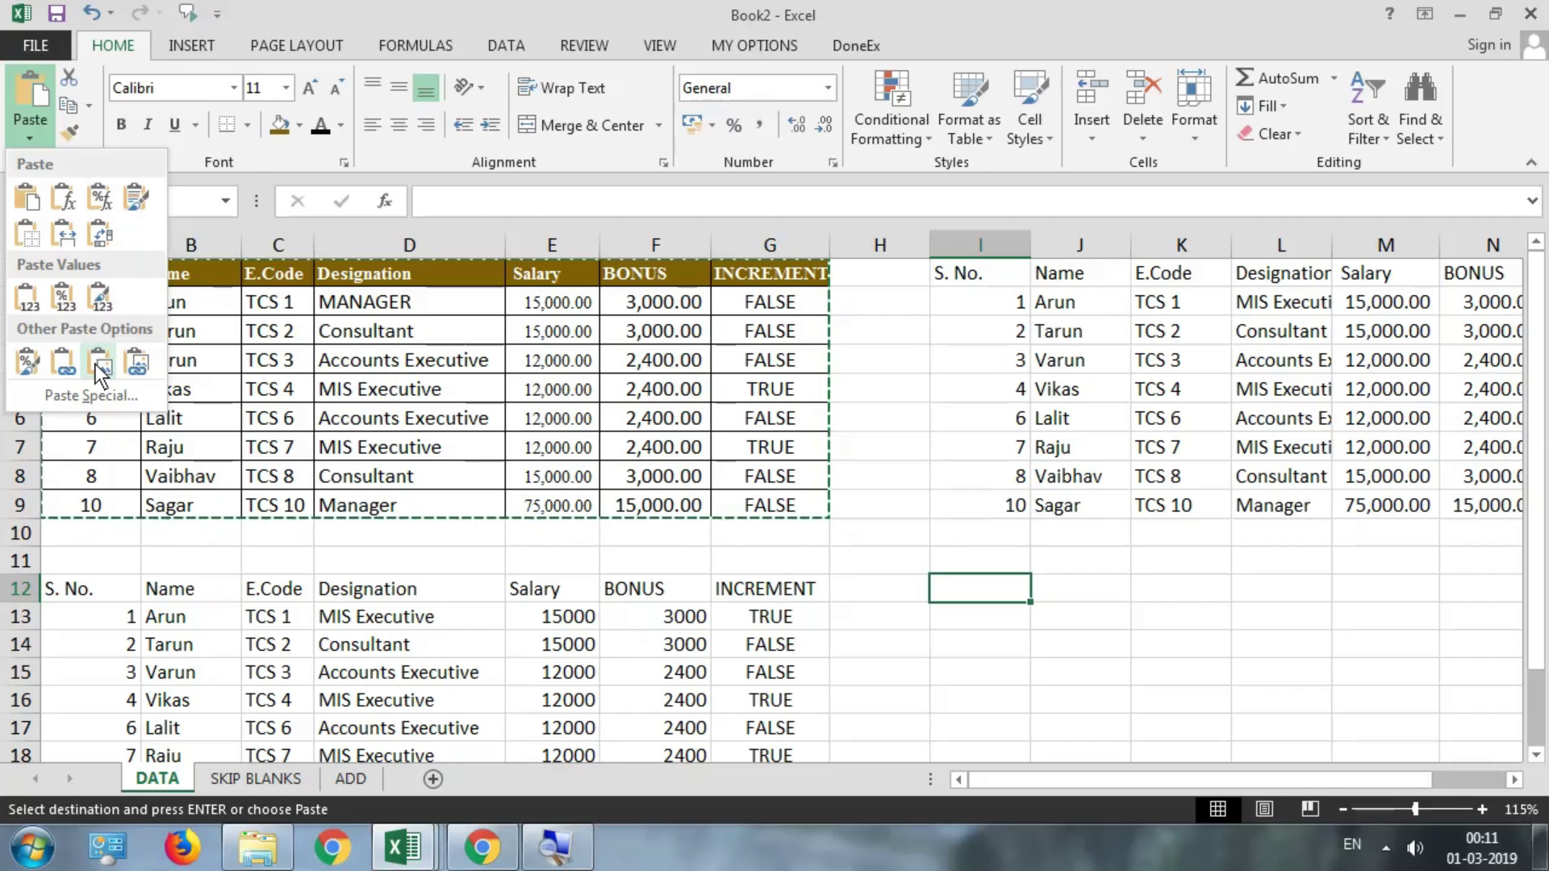
{"action": "left_click", "coordinate": [97, 365]}
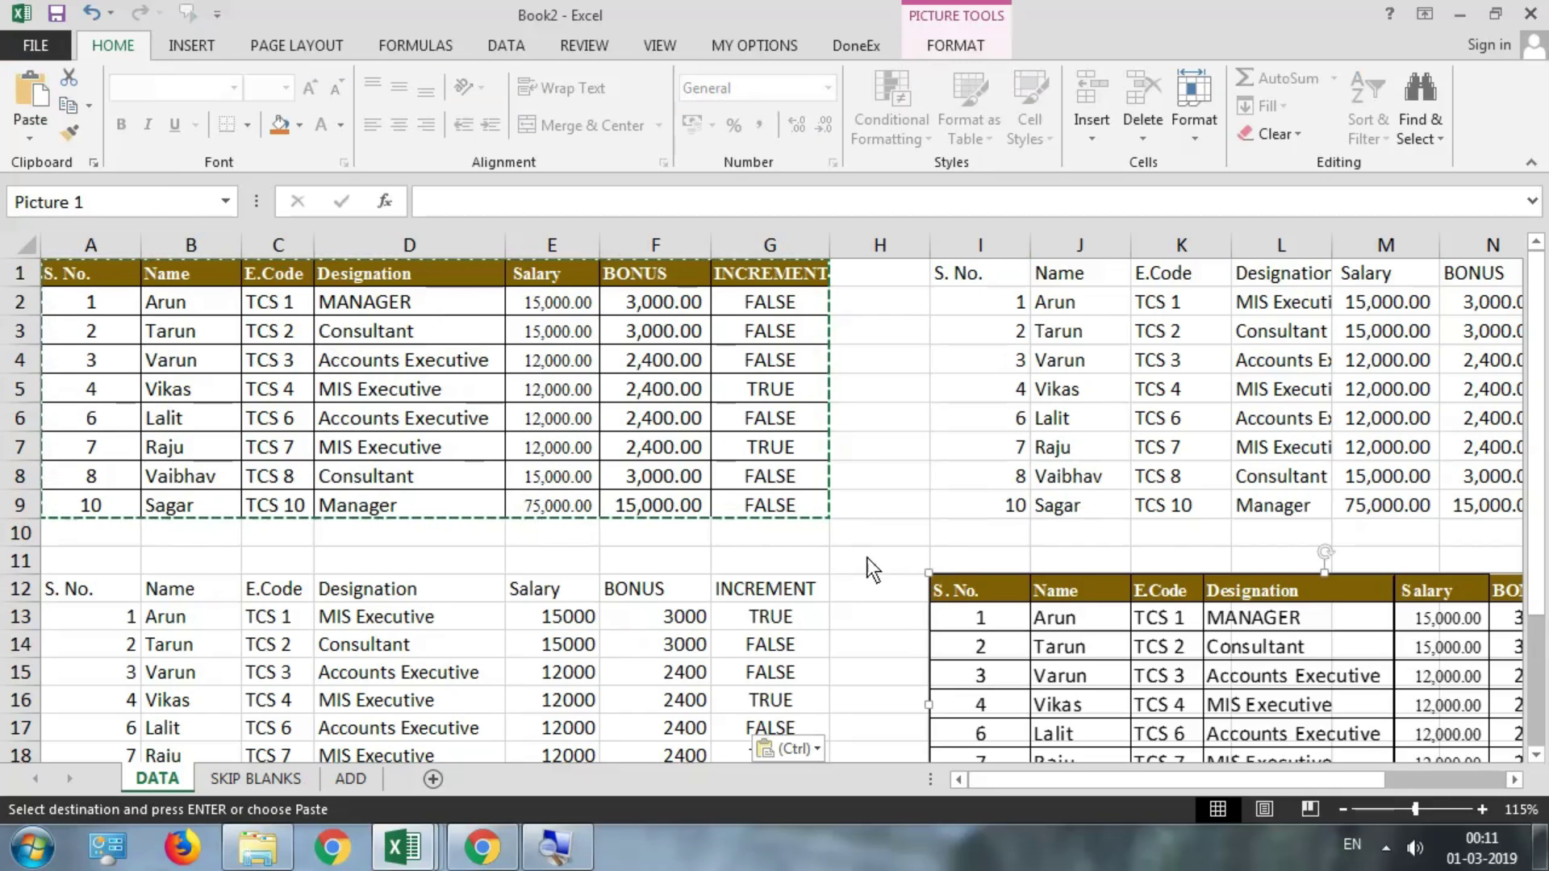
- Enlarge the static table picture to about 6.58 × 19.66 cm and position it beneath the I1:O9 copy
{"action": "scroll", "coordinate": [868, 558], "scroll_direction": "down", "scroll_amount": 2}
{"action": "scroll", "coordinate": [806, 573], "scroll_direction": "down", "scroll_amount": 1}
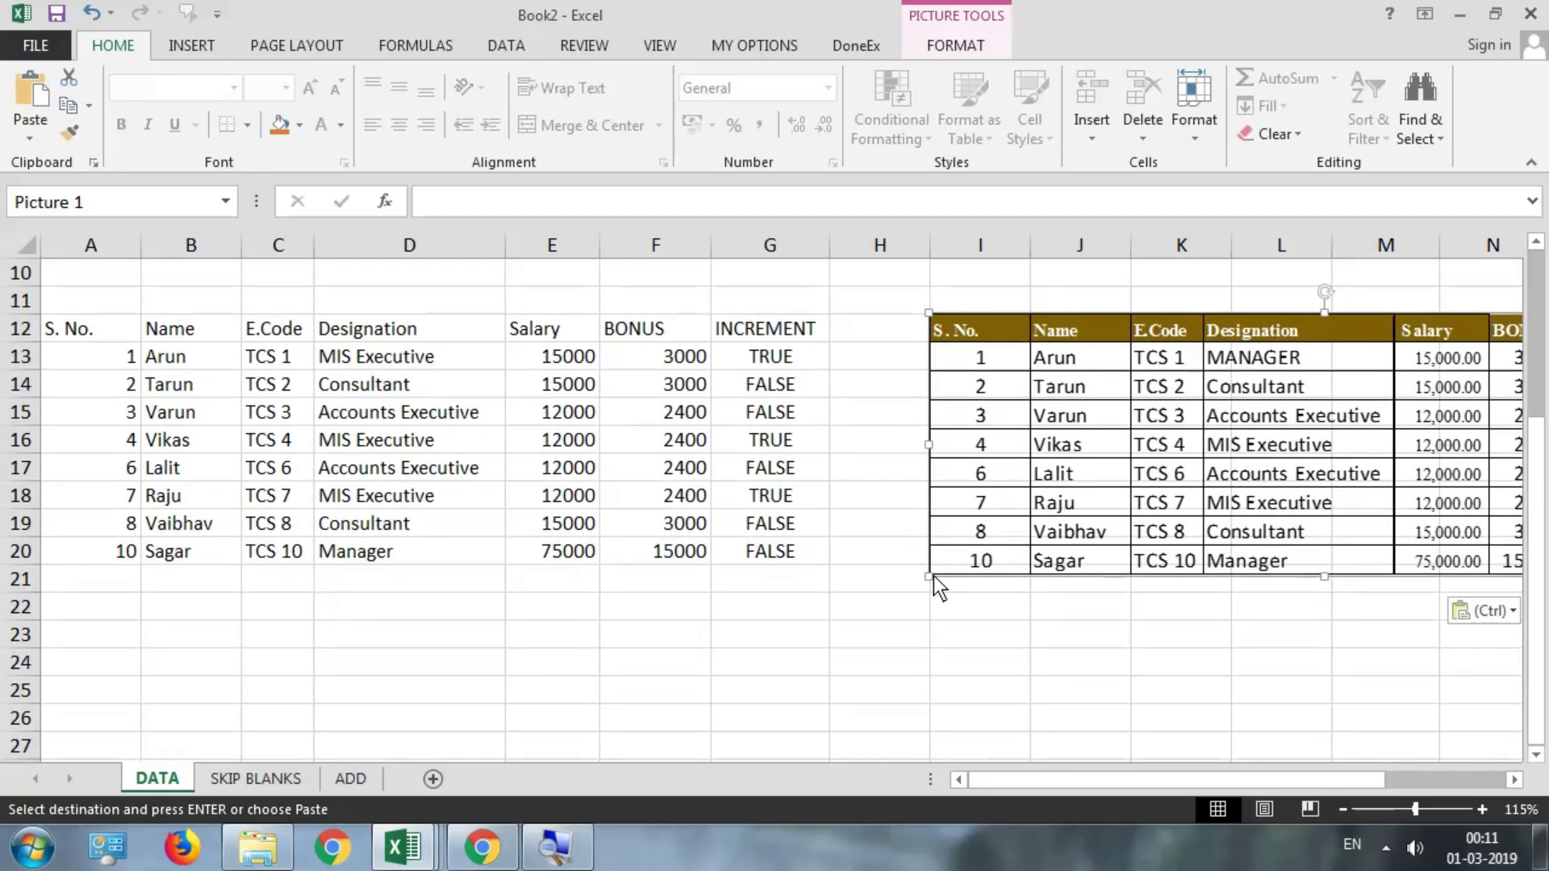
{"action": "left_click_drag", "start_coordinate": [928, 577], "coordinate": [758, 645]}
{"action": "scroll", "coordinate": [815, 617], "scroll_direction": "up", "scroll_amount": 1}
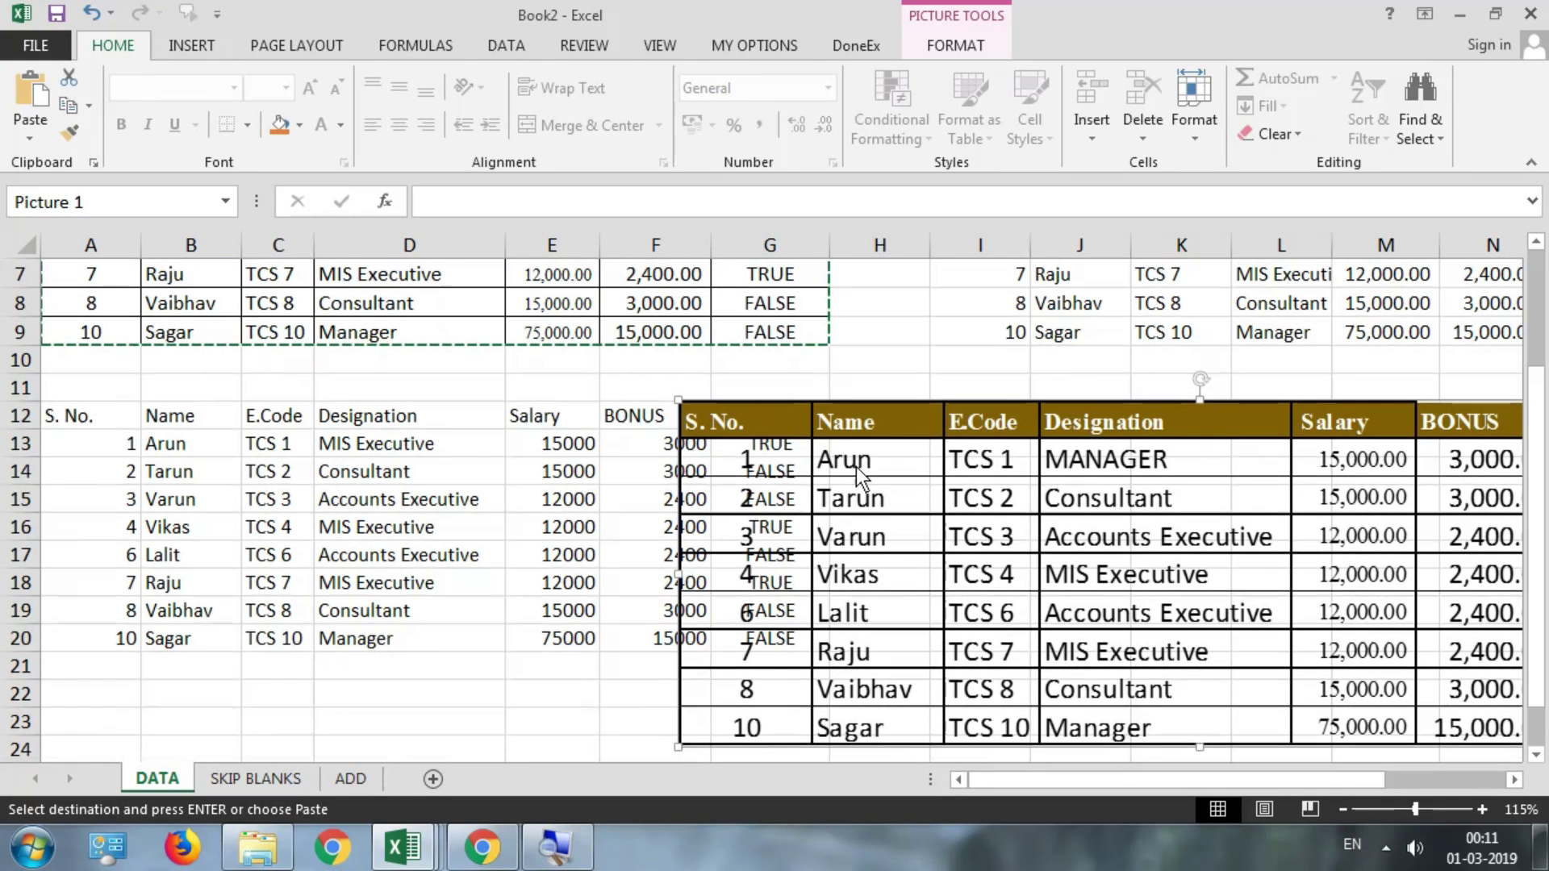
{"action": "left_click_drag", "start_coordinate": [836, 444], "coordinate": [1003, 418]}
{"action": "scroll", "coordinate": [992, 431], "scroll_direction": "up", "scroll_amount": 2}
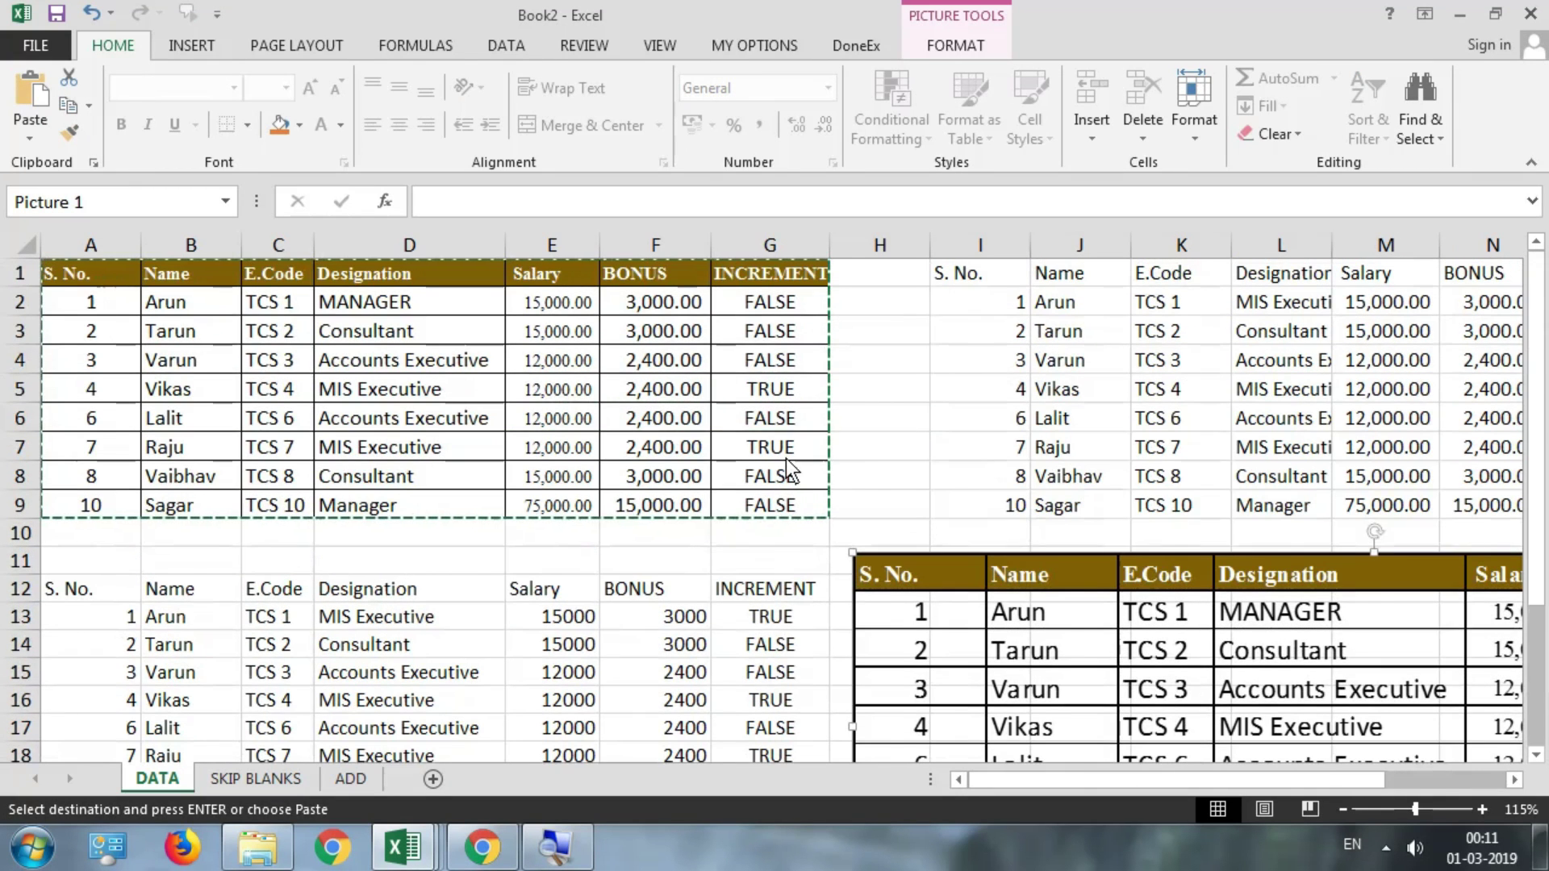
{"action": "scroll", "coordinate": [785, 465], "scroll_direction": "down", "scroll_amount": 1}
{"action": "scroll", "coordinate": [831, 546], "scroll_direction": "down", "scroll_amount": 1}
{"action": "scroll", "coordinate": [850, 555], "scroll_direction": "down", "scroll_amount": 1}
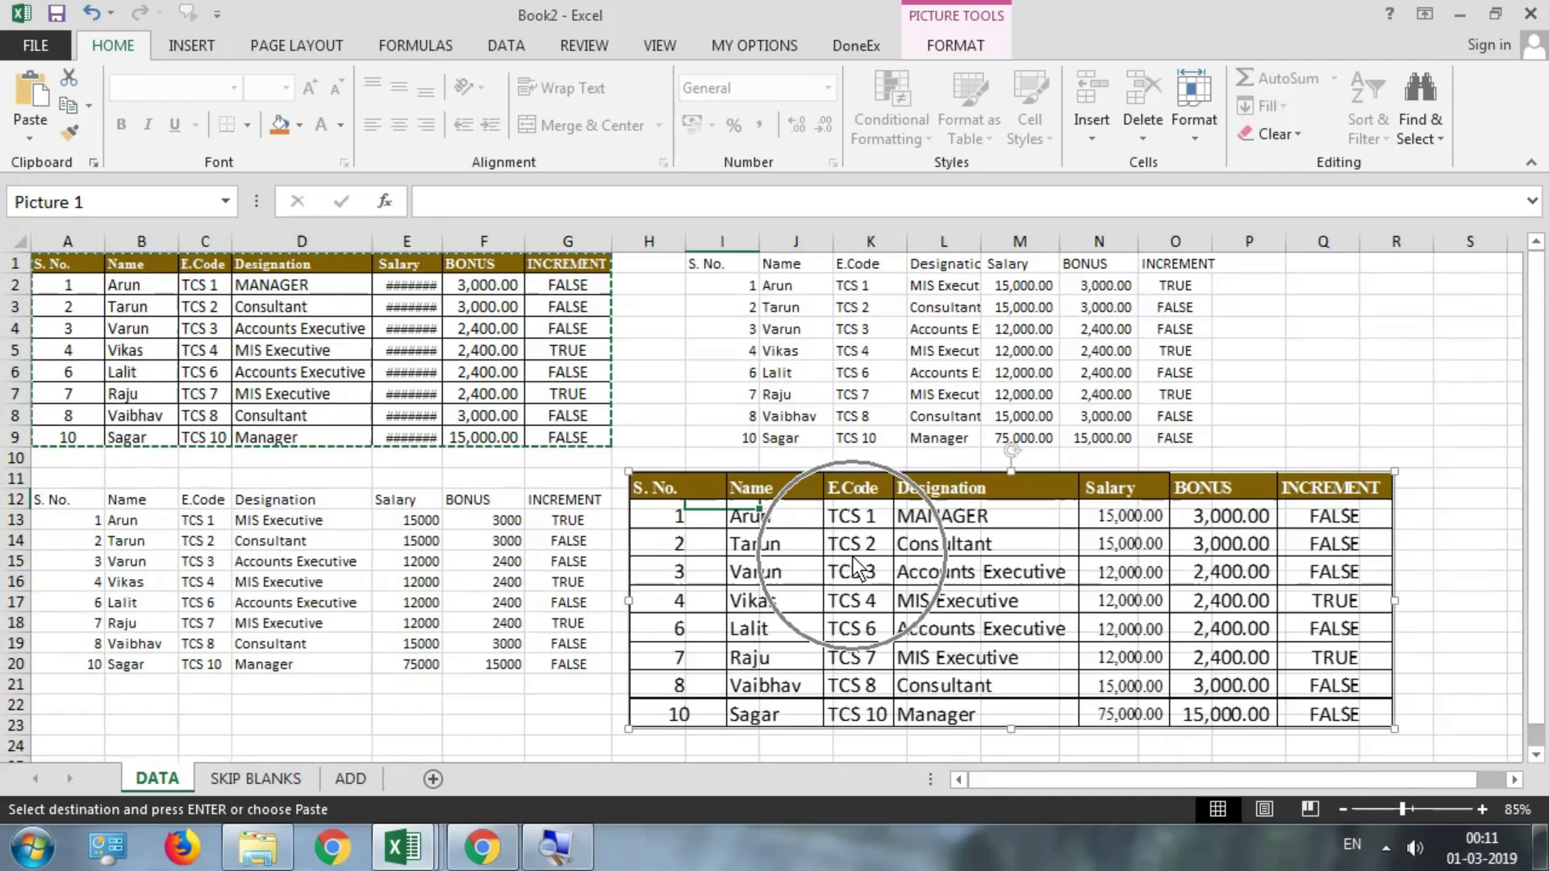
{"action": "left_click", "coordinate": [495, 374]}
{"action": "mouse_move", "coordinate": [849, 517]}
{"action": "left_mouse_down"}
{"action": "mouse_move", "coordinate": [754, 480]}
{"action": "mouse_move", "coordinate": [851, 448]}
{"action": "mouse_move", "coordinate": [846, 514]}
{"action": "left_mouse_up"}
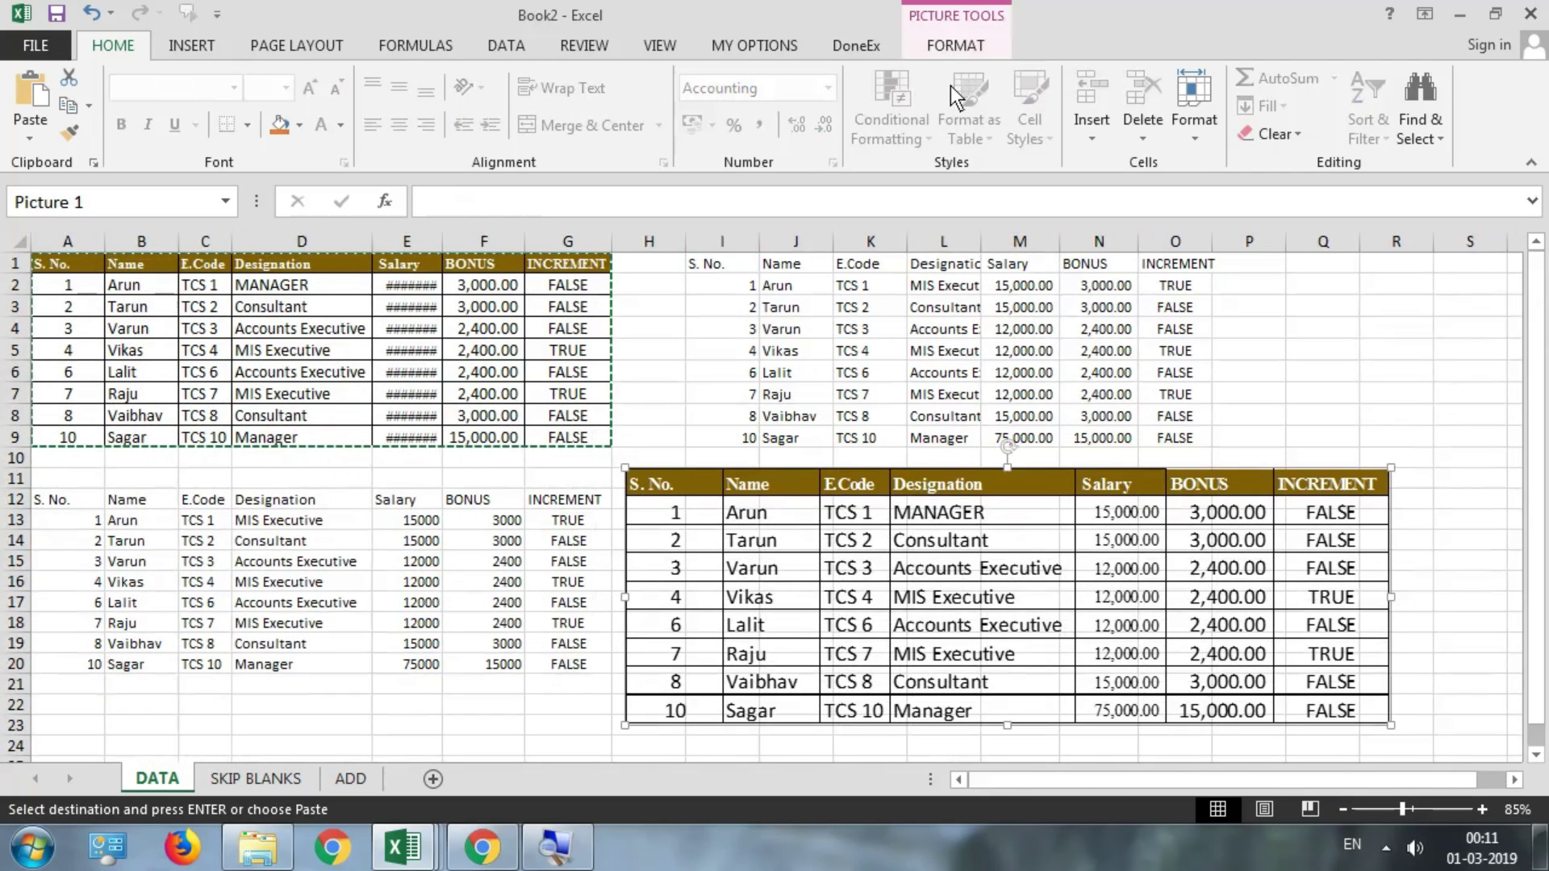
- Give the static picture a black double-frame style with a centred outer shadow, and move it slightly clear of the copy above
{"action": "left_click", "coordinate": [952, 46]}
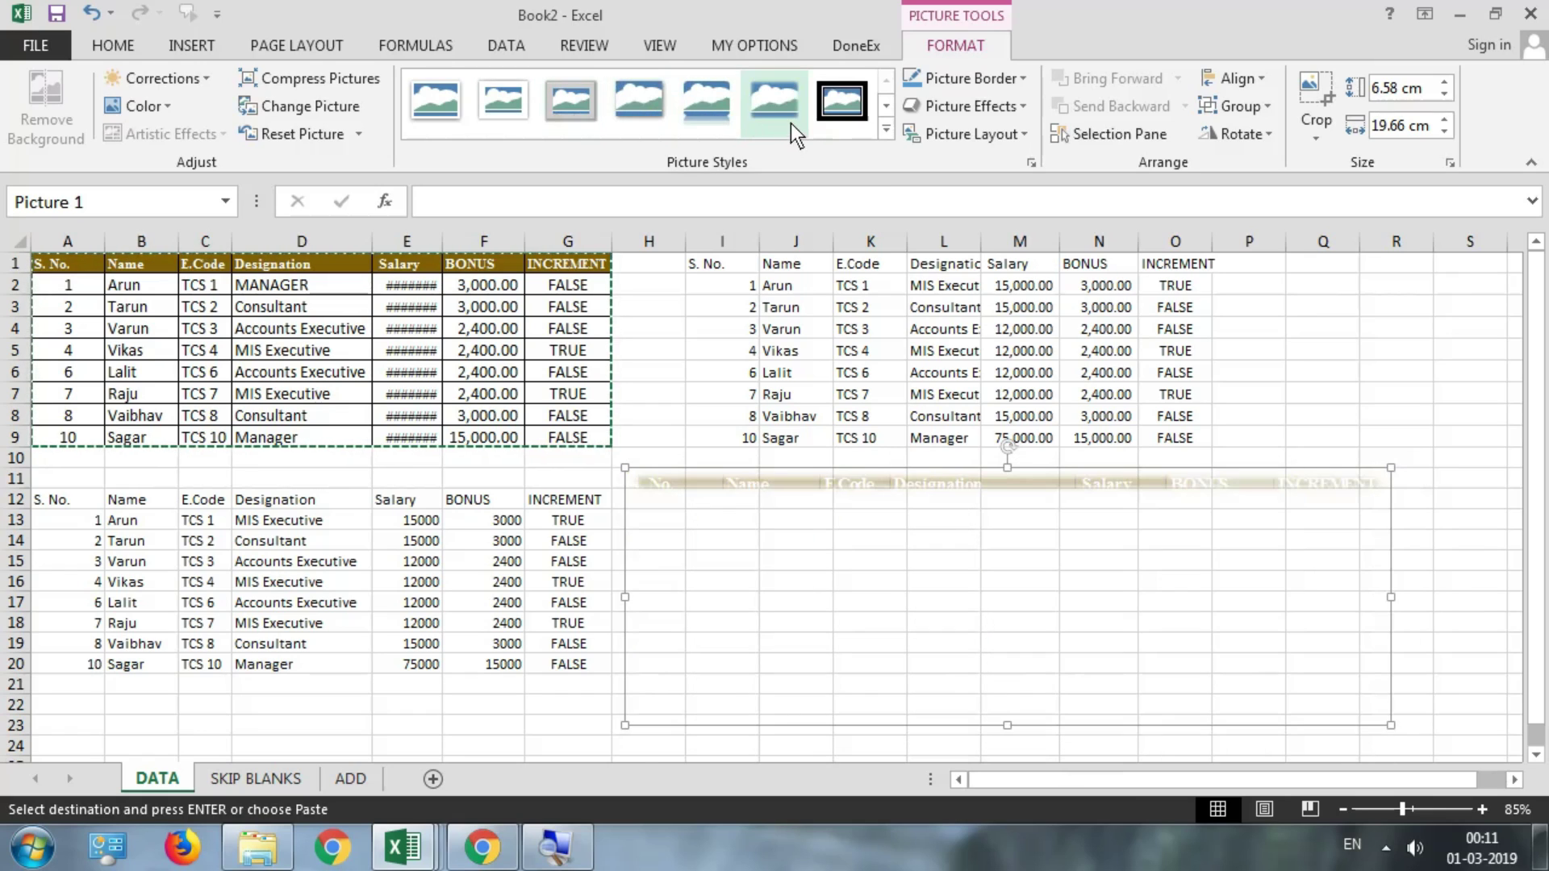
{"action": "left_click", "coordinate": [833, 114]}
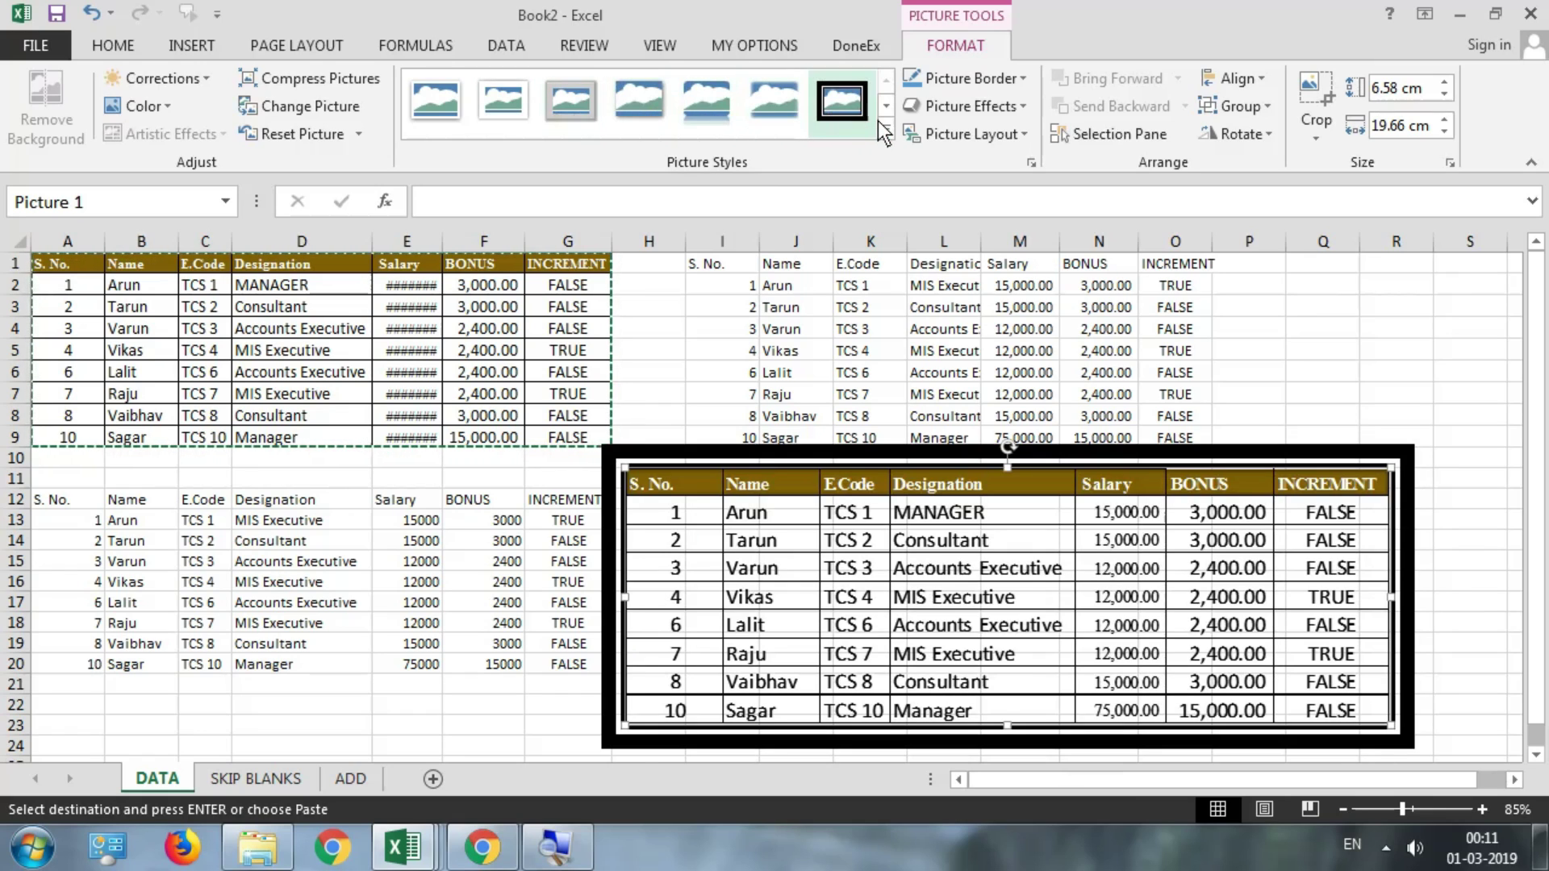
{"action": "left_click", "coordinate": [978, 112]}
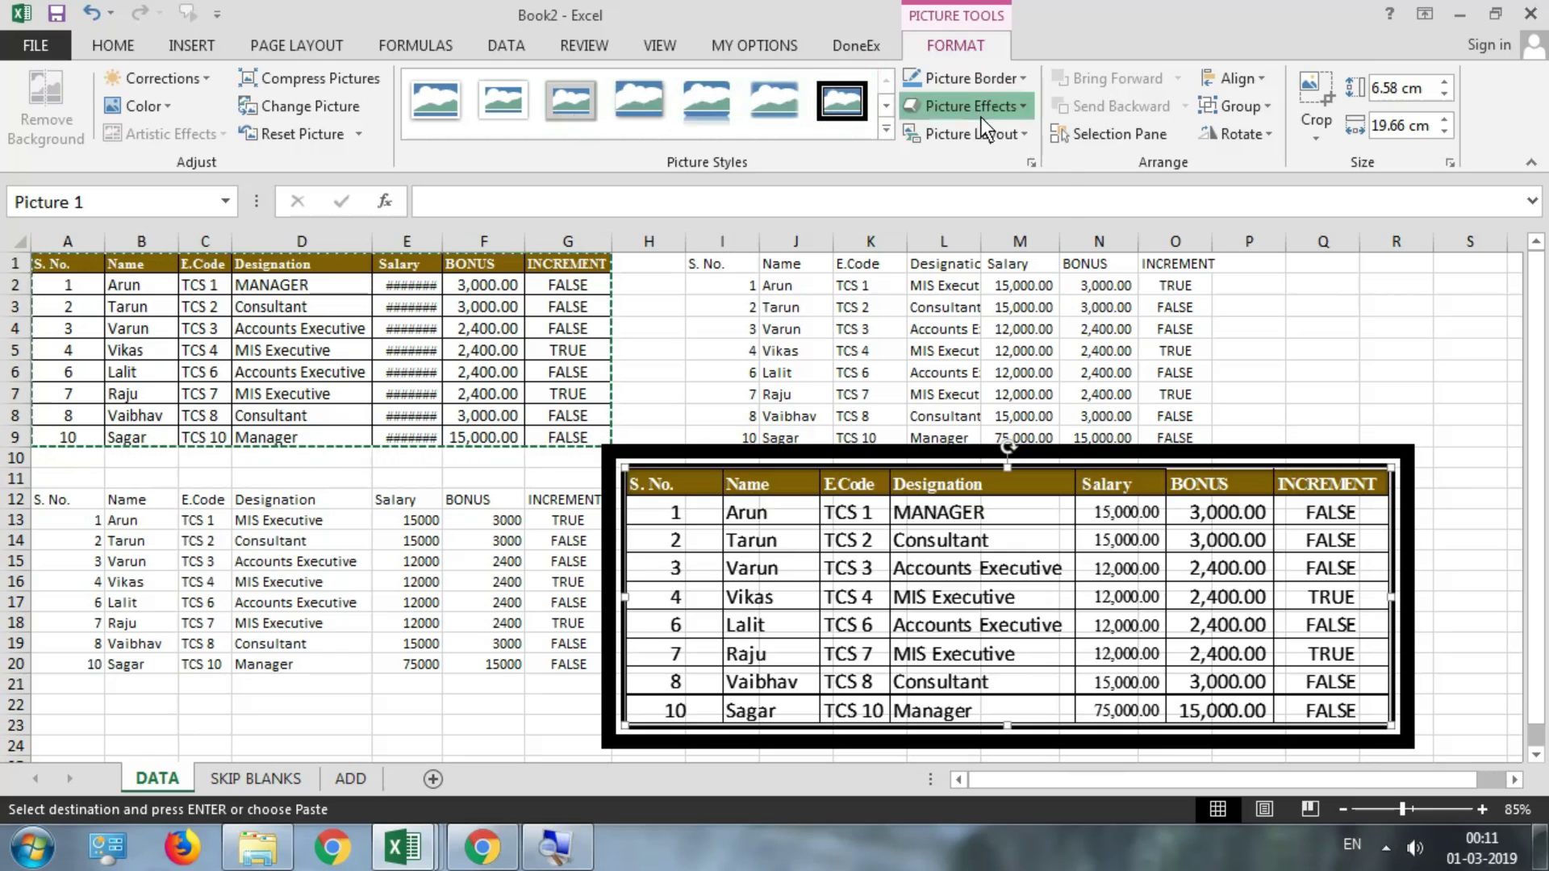
{"action": "mouse_move", "coordinate": [1005, 264]}
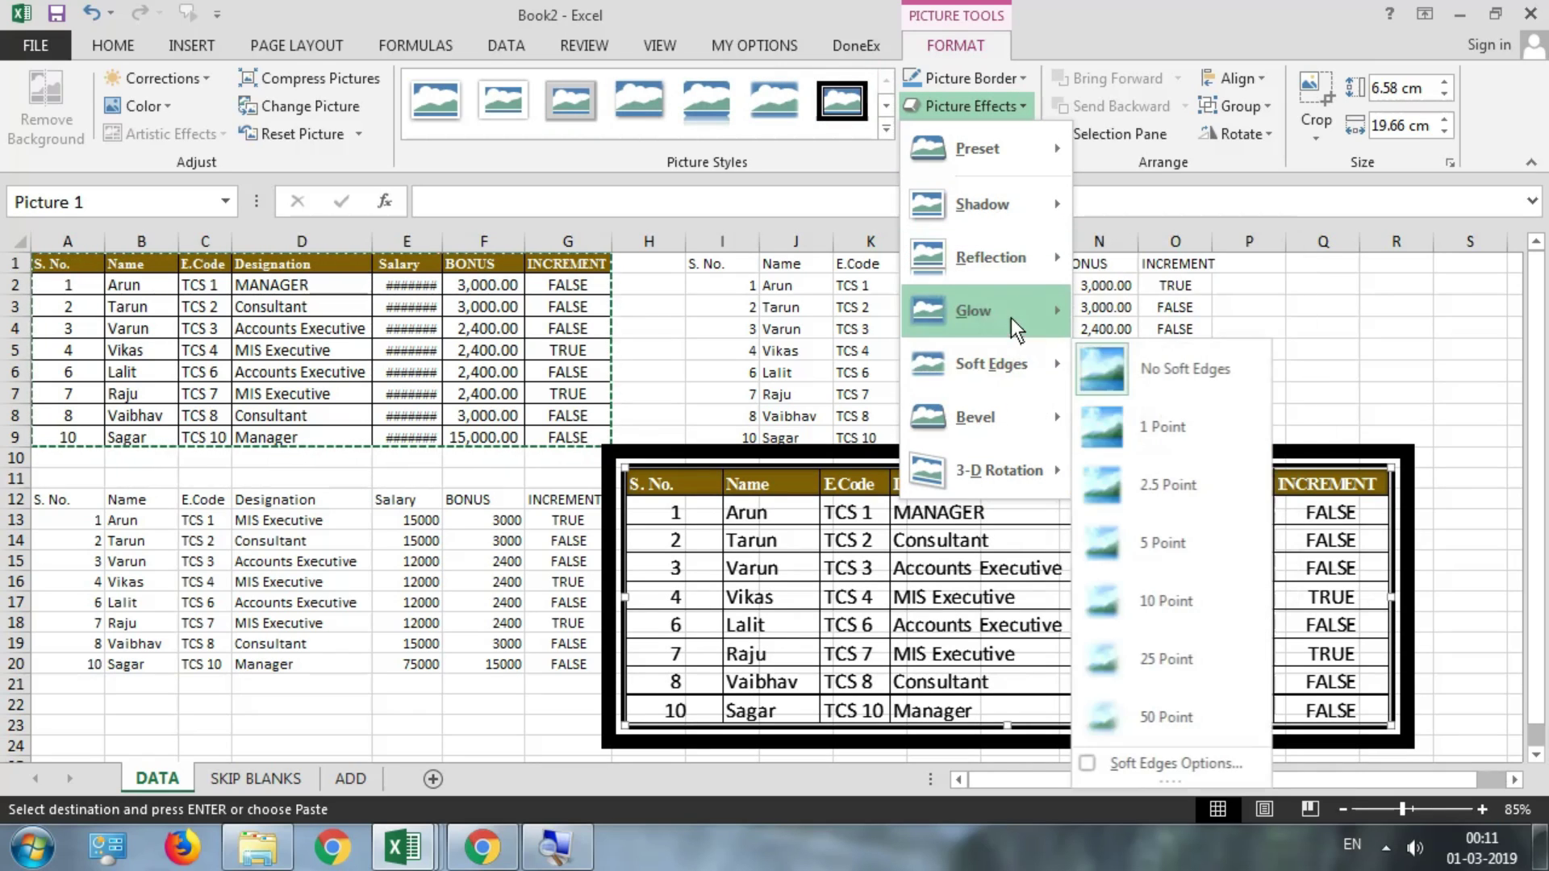
{"action": "mouse_move", "coordinate": [1043, 216]}
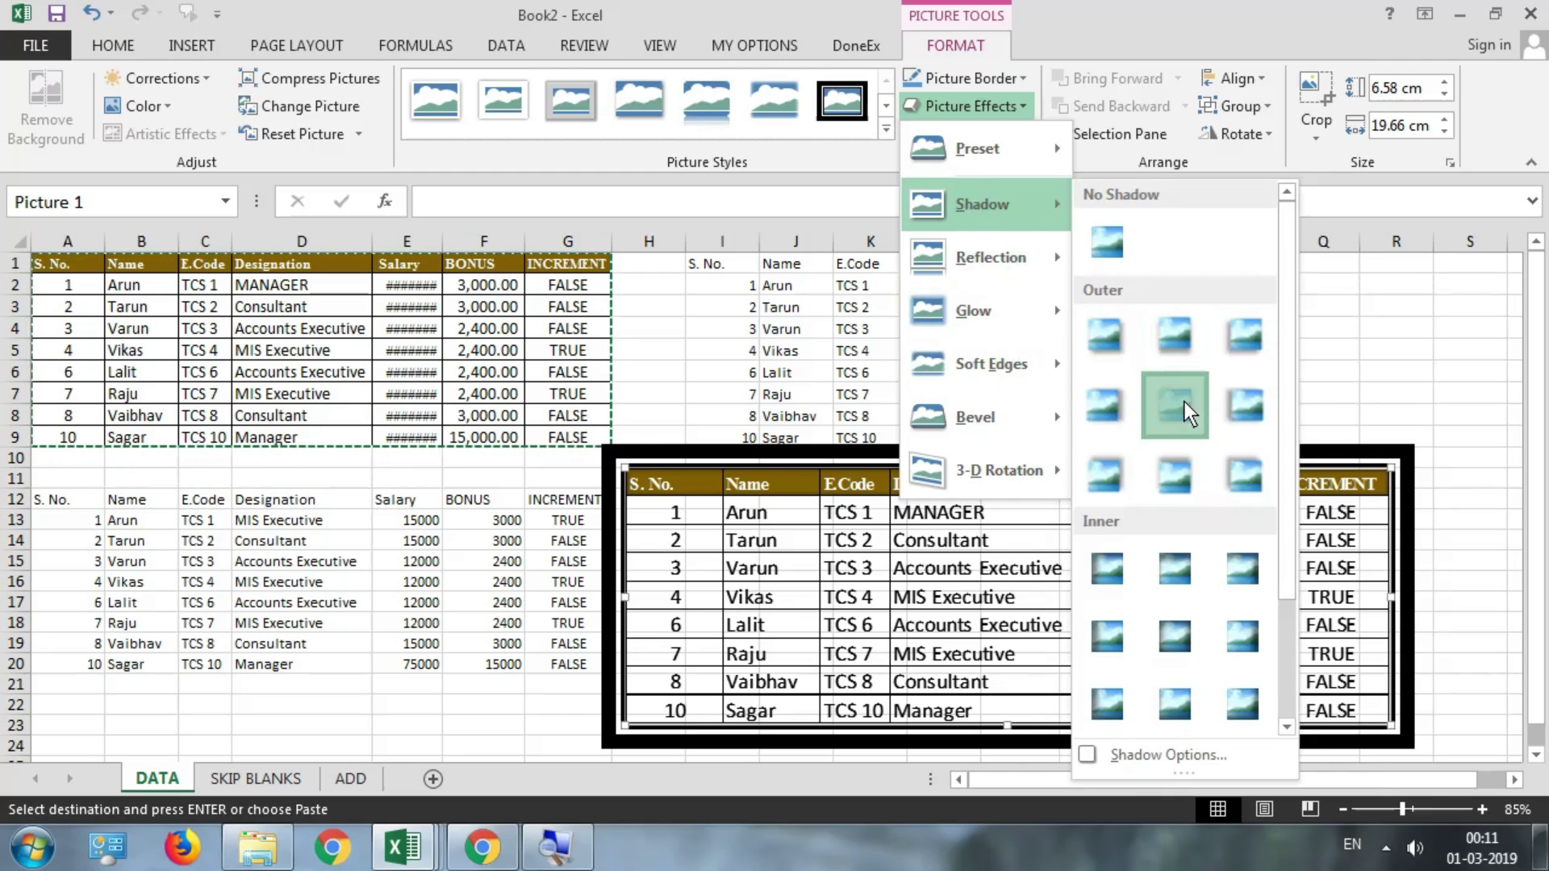
{"action": "left_click", "coordinate": [1184, 401]}
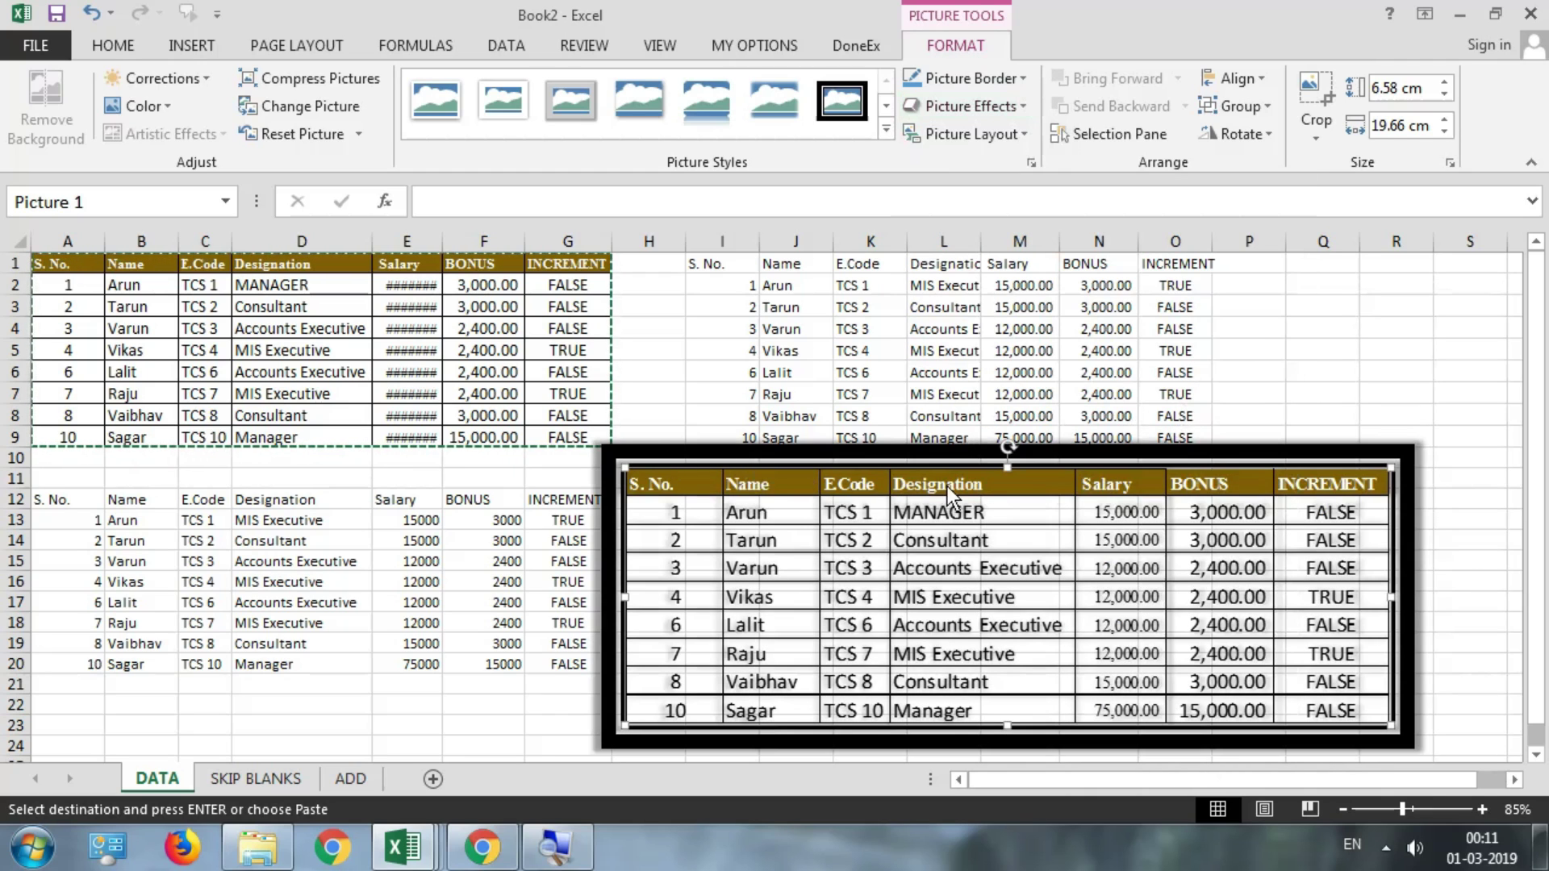
{"action": "left_click_drag", "start_coordinate": [918, 444], "coordinate": [958, 467]}
- Set the designation in D2 of the source table to CONSULTANT
{"action": "left_click", "coordinate": [271, 287]}
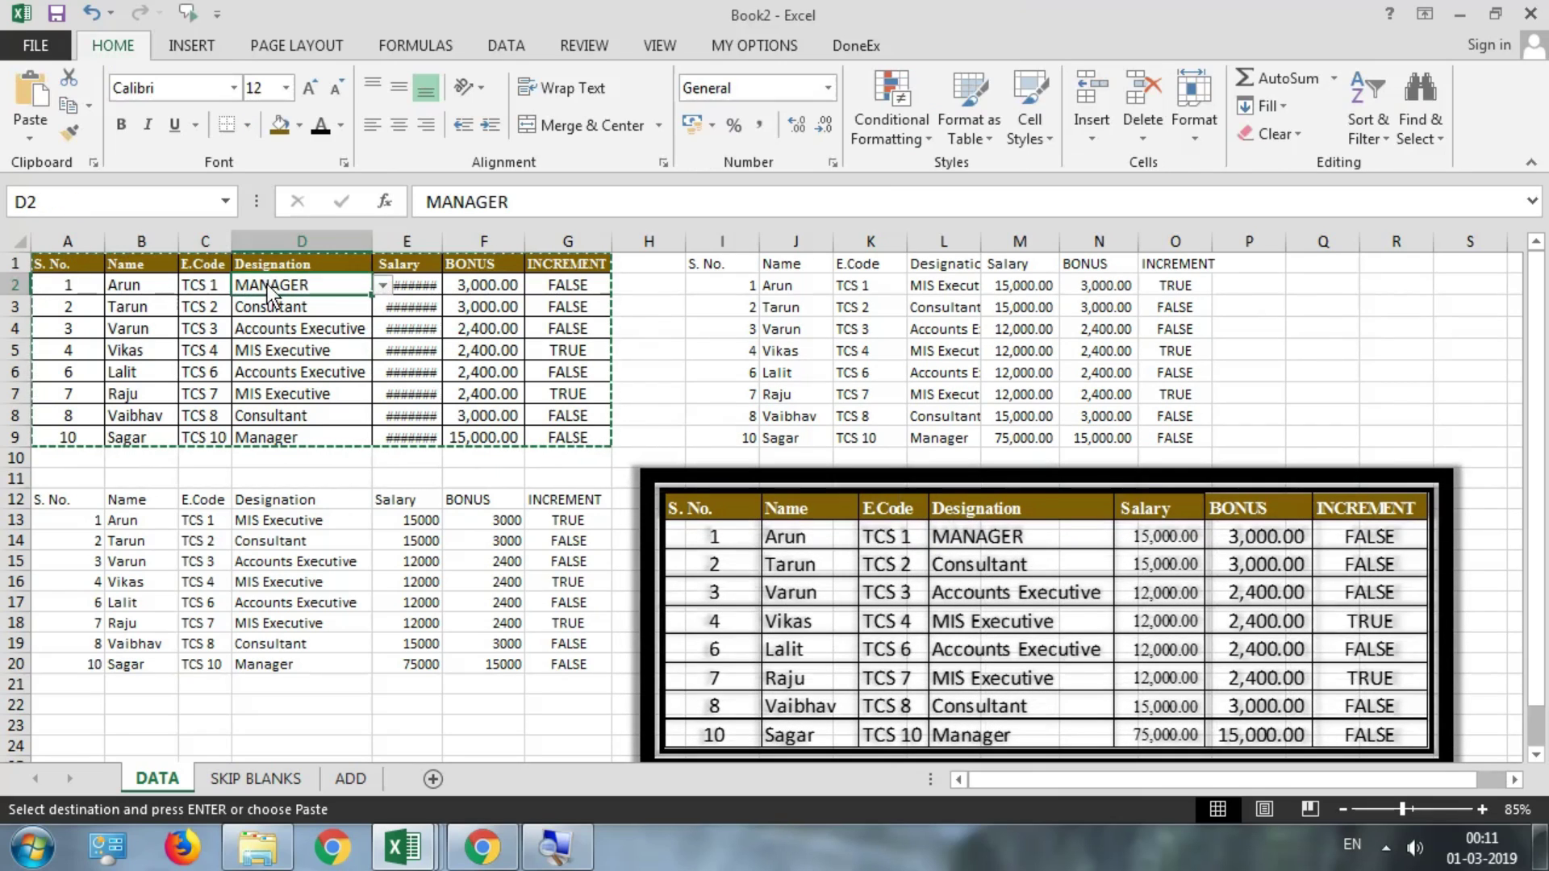
{"action": "left_click", "coordinate": [382, 285]}
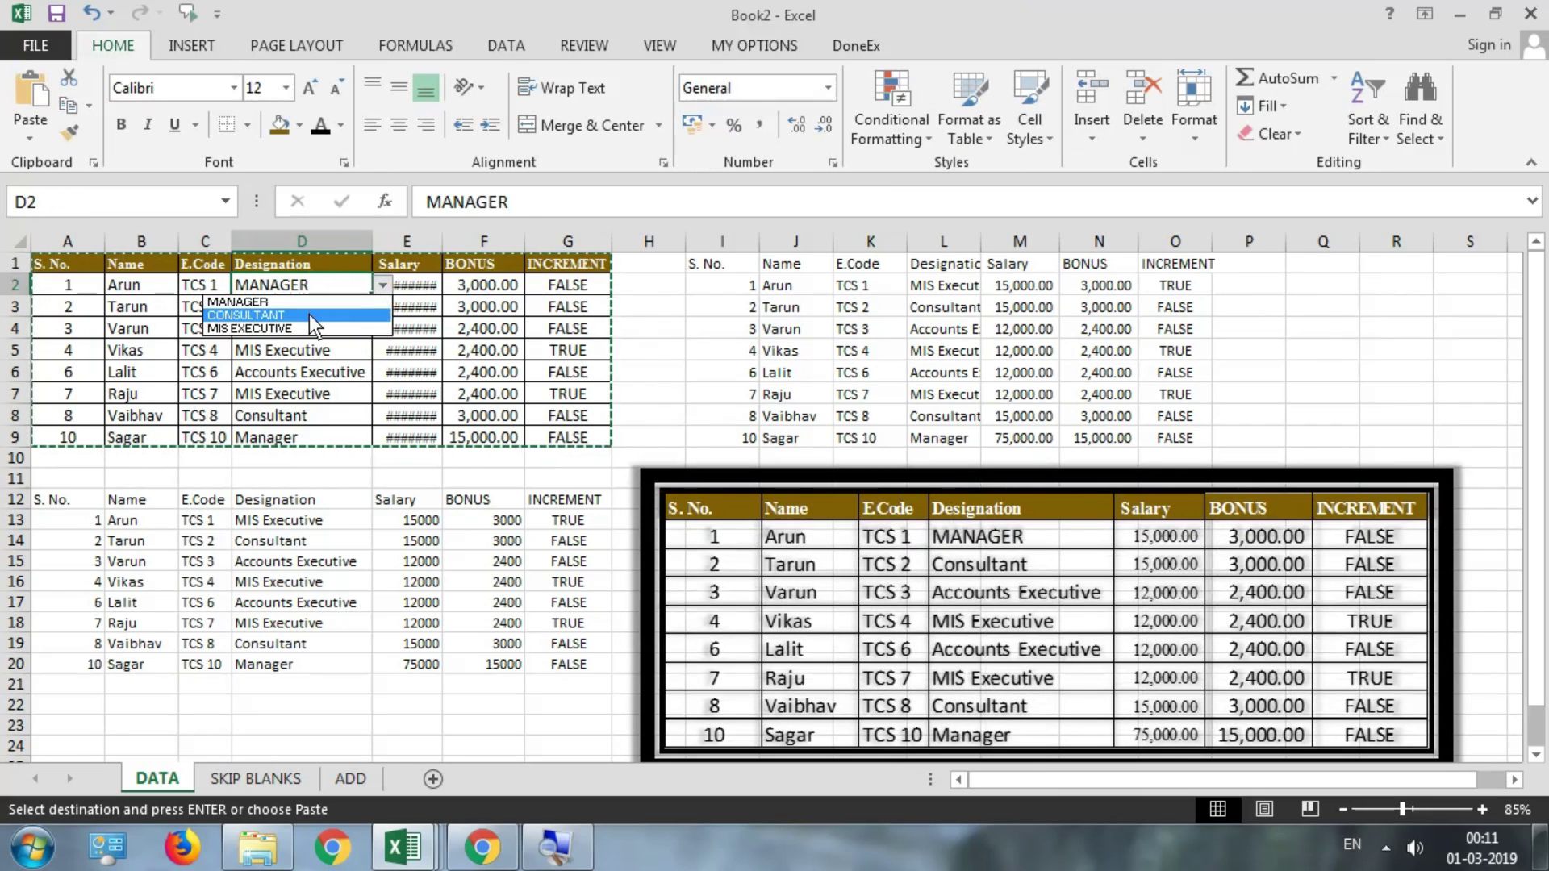
{"action": "left_click", "coordinate": [308, 313]}
- Replace the static picture with a linked picture of the copied table A1:G9, pasted at H11
{"action": "left_click", "coordinate": [1039, 540]}
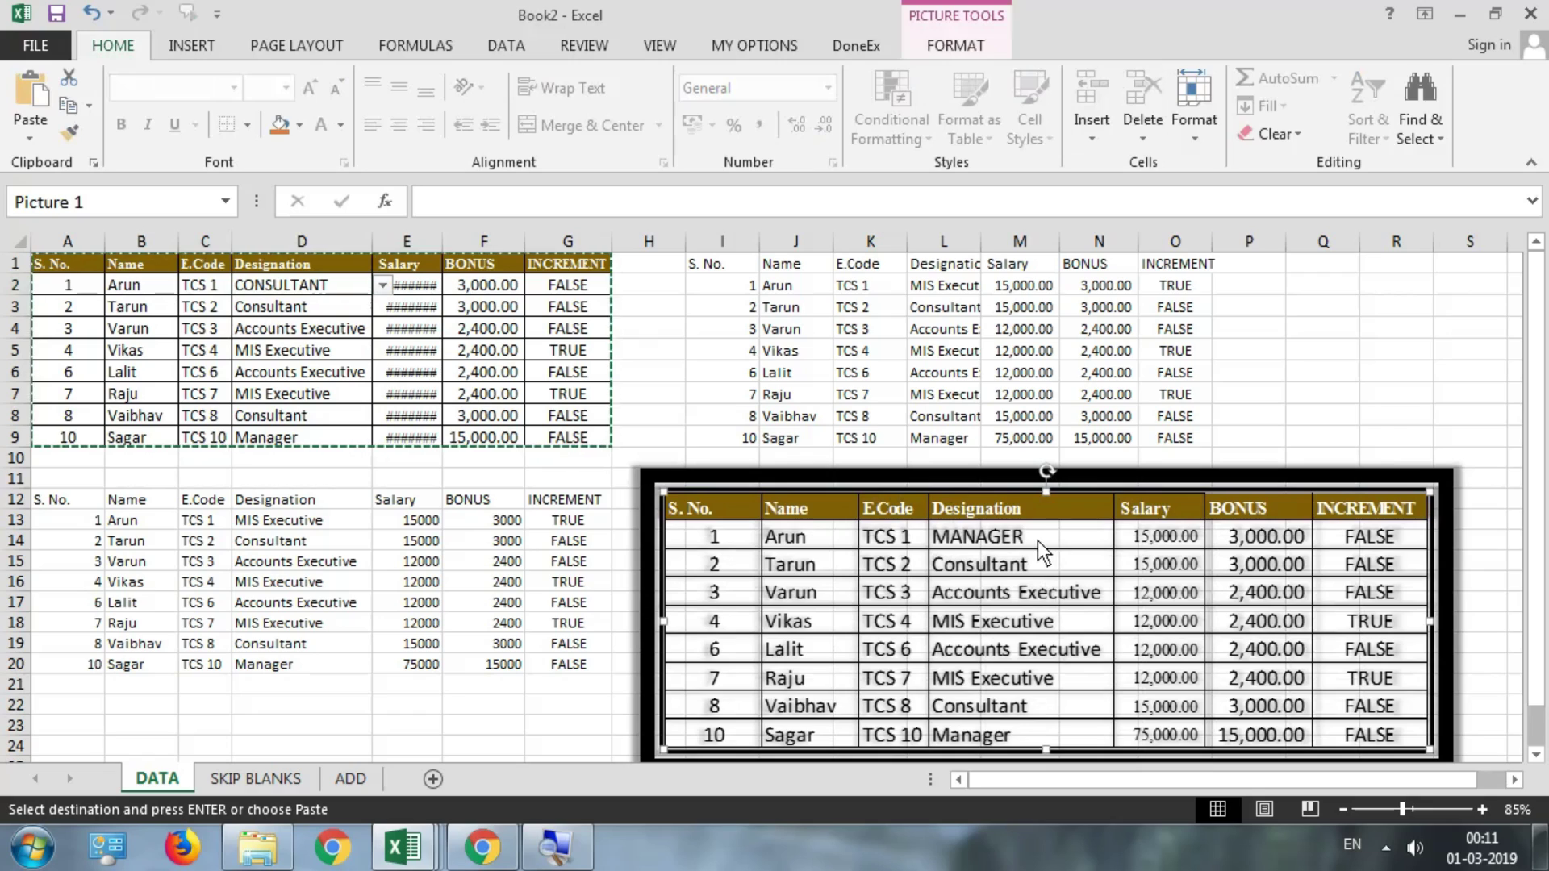
{"action": "key", "text": "Delete"}
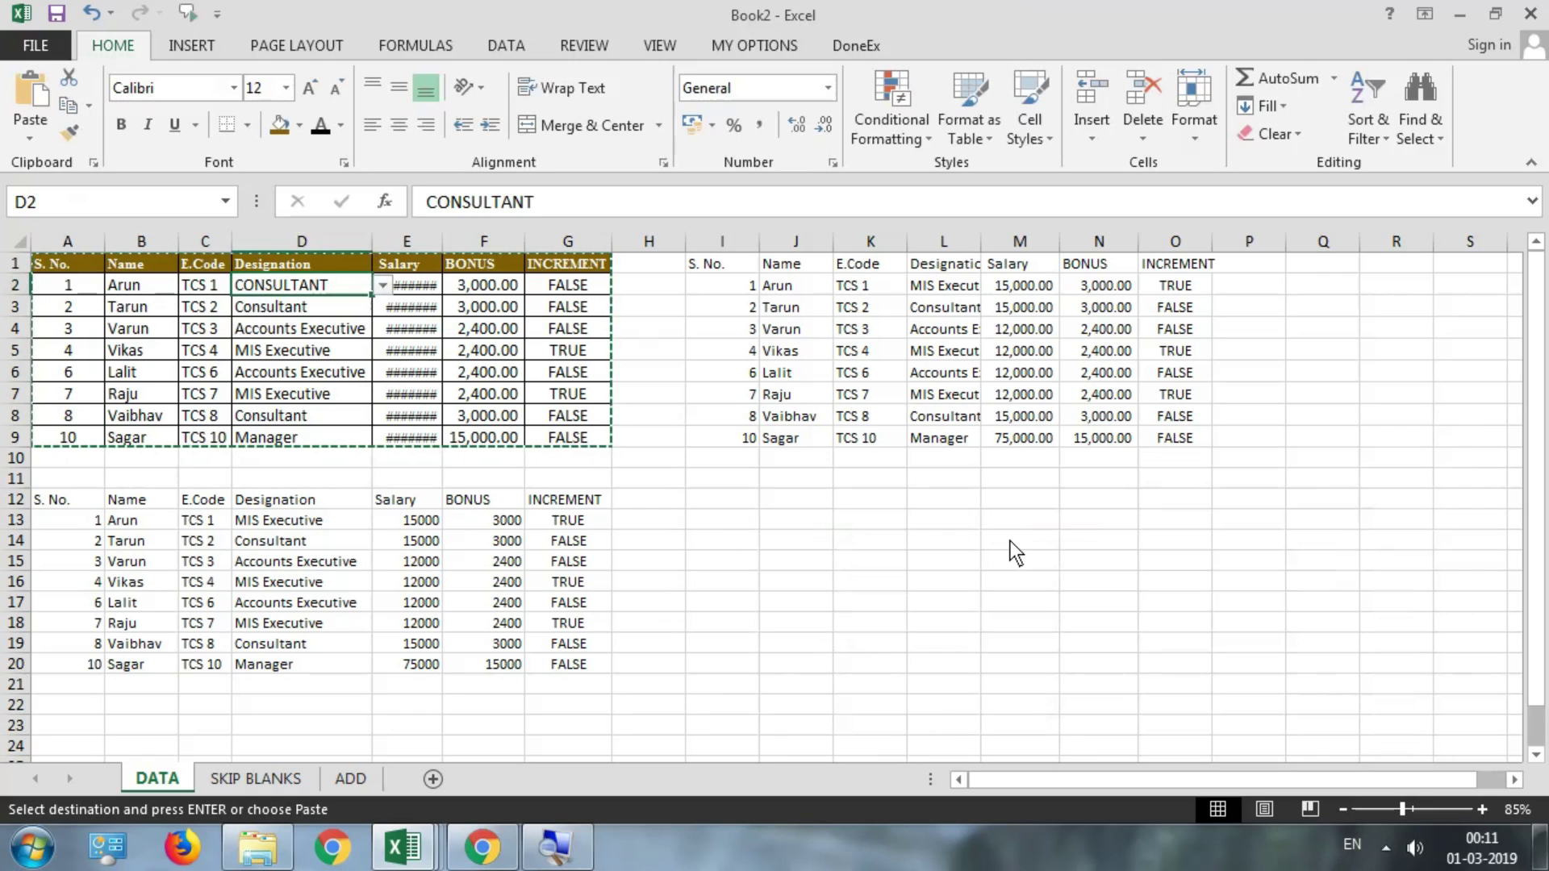
{"action": "left_click", "coordinate": [666, 481]}
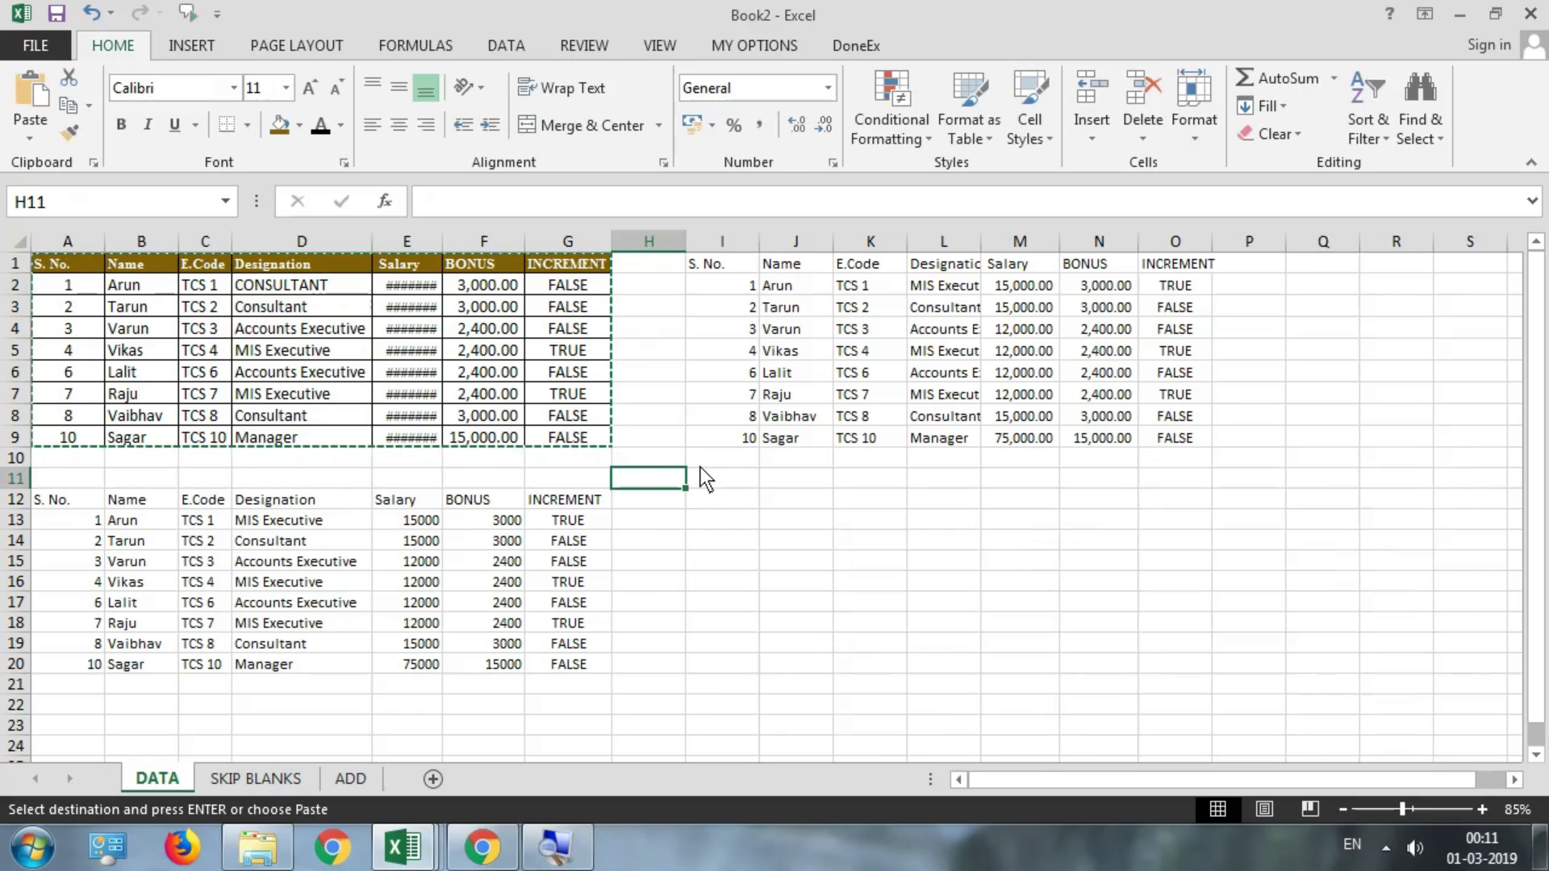
{"action": "left_click", "coordinate": [32, 137]}
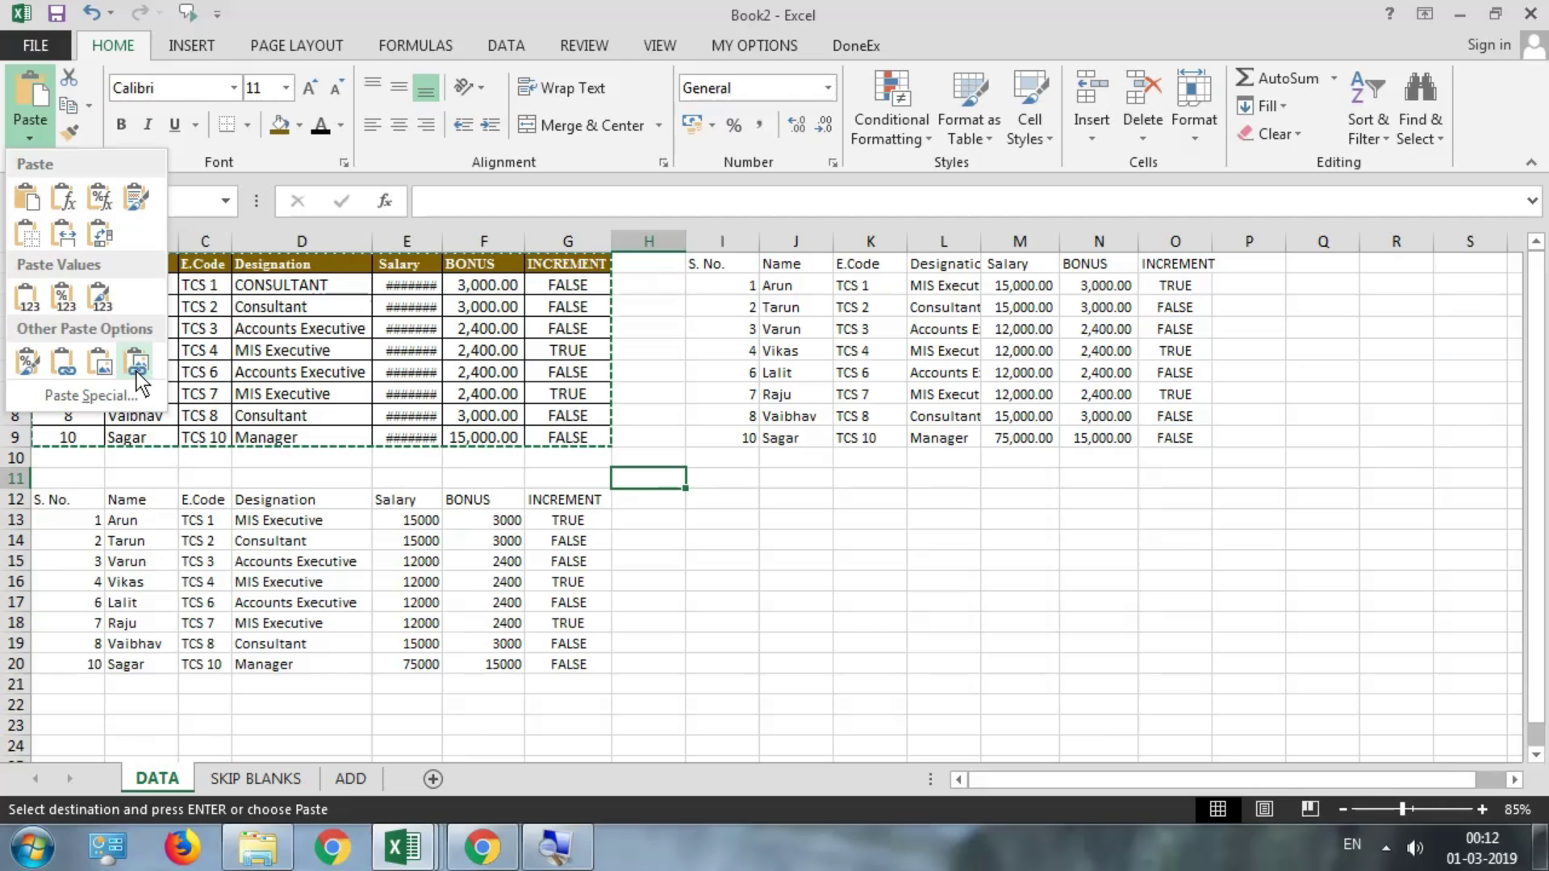
{"action": "left_click", "coordinate": [137, 364]}
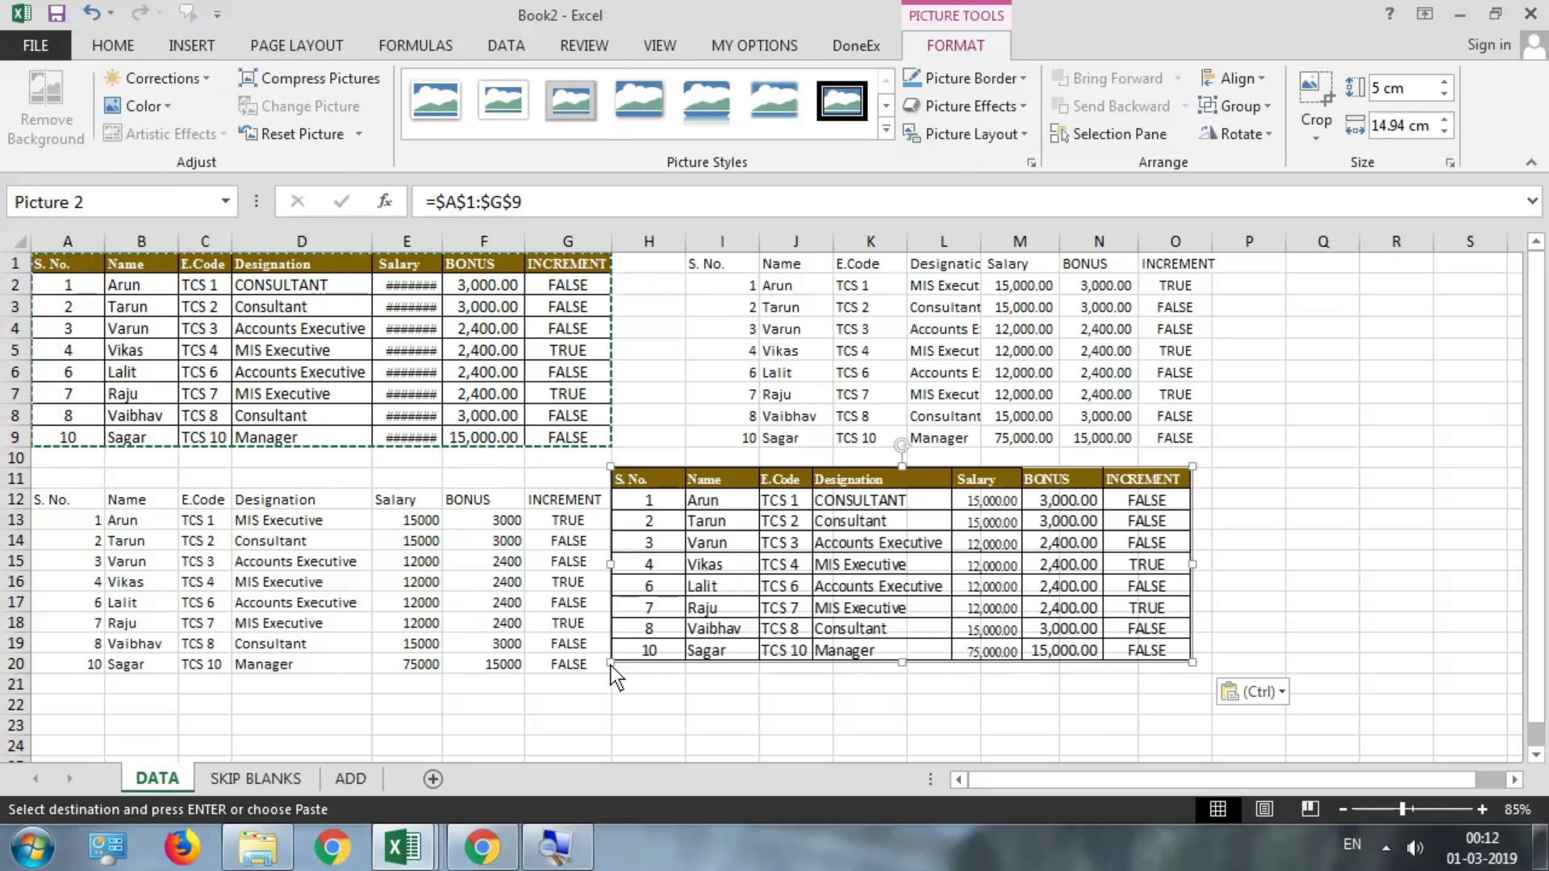
- Enlarge the linked picture to about 6.07 × 18.14 cm beside the A12:G20 copy, and give it a perspective picture style with a reflection
{"action": "left_click_drag", "start_coordinate": [610, 664], "coordinate": [488, 704]}
{"action": "left_click_drag", "start_coordinate": [763, 628], "coordinate": [912, 639]}
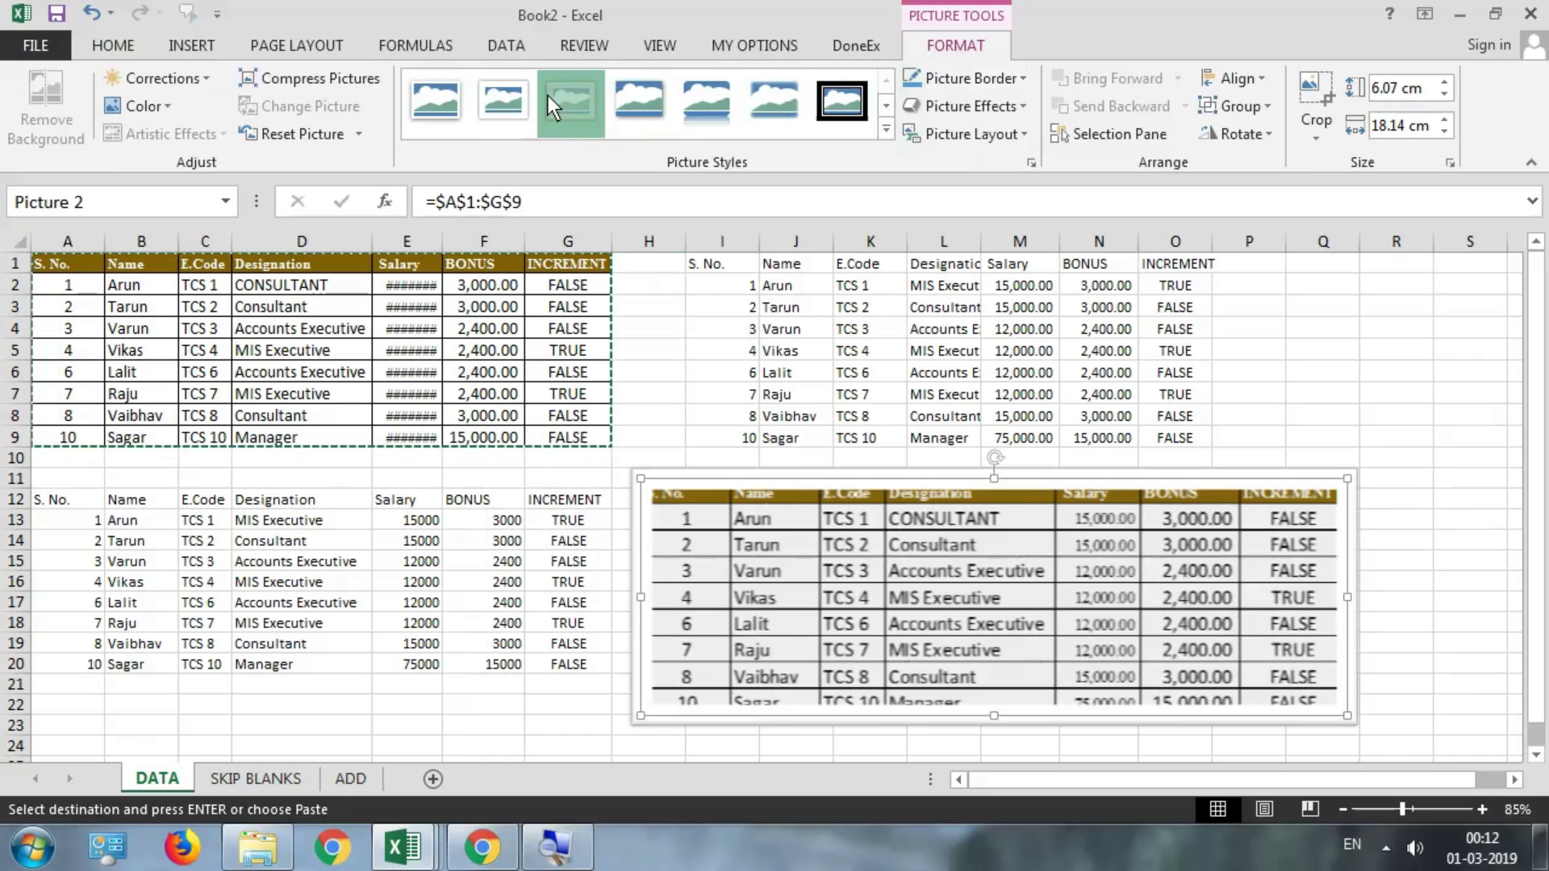
{"action": "left_click", "coordinate": [548, 95]}
{"action": "left_click", "coordinate": [884, 129]}
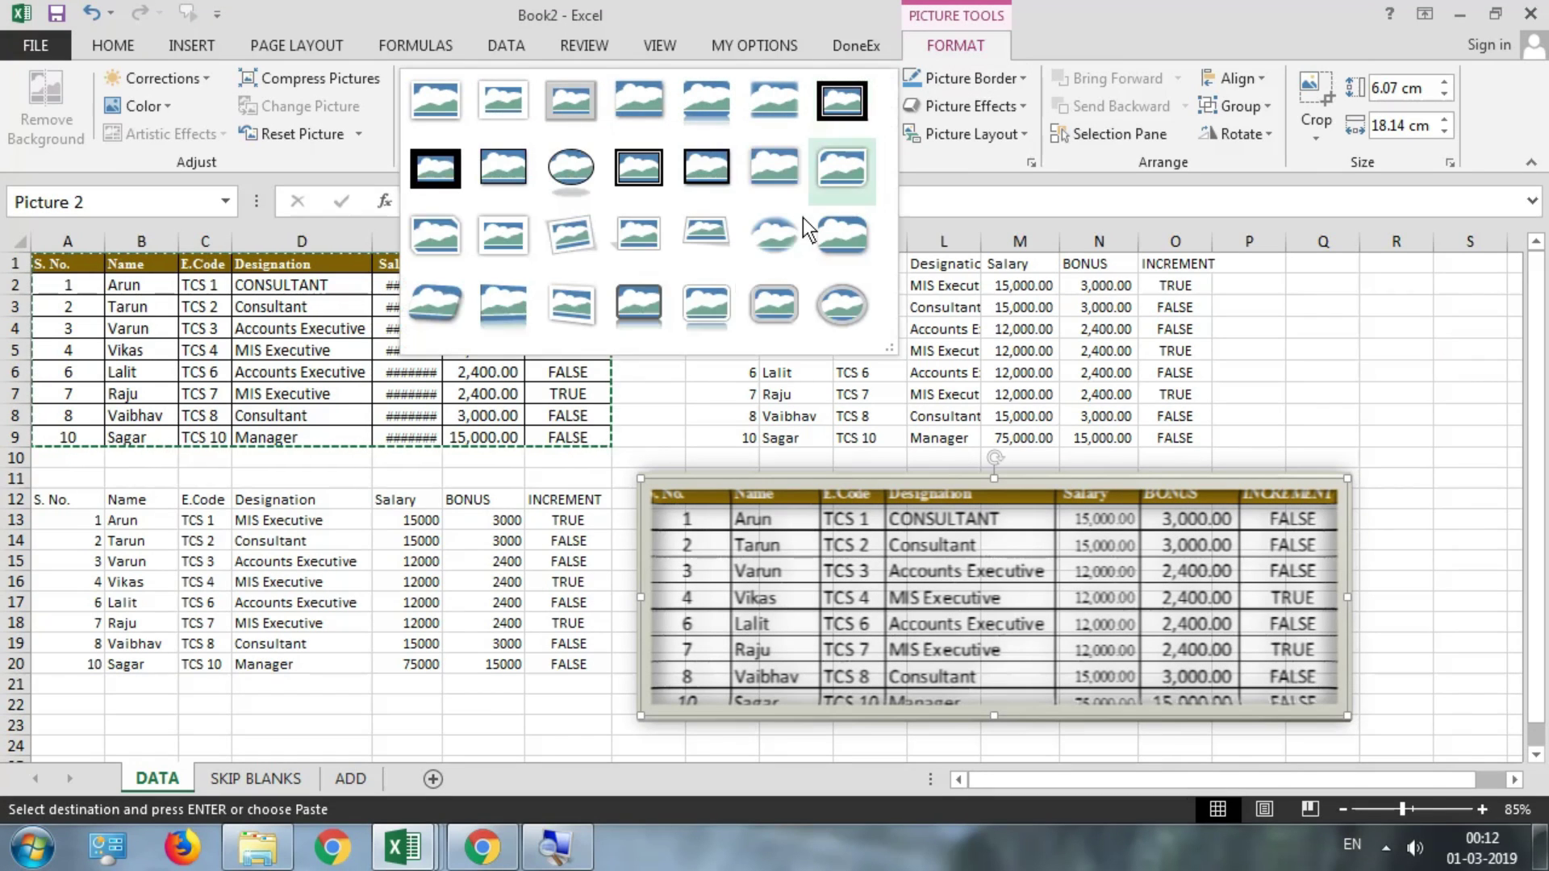
{"action": "left_click", "coordinate": [516, 310]}
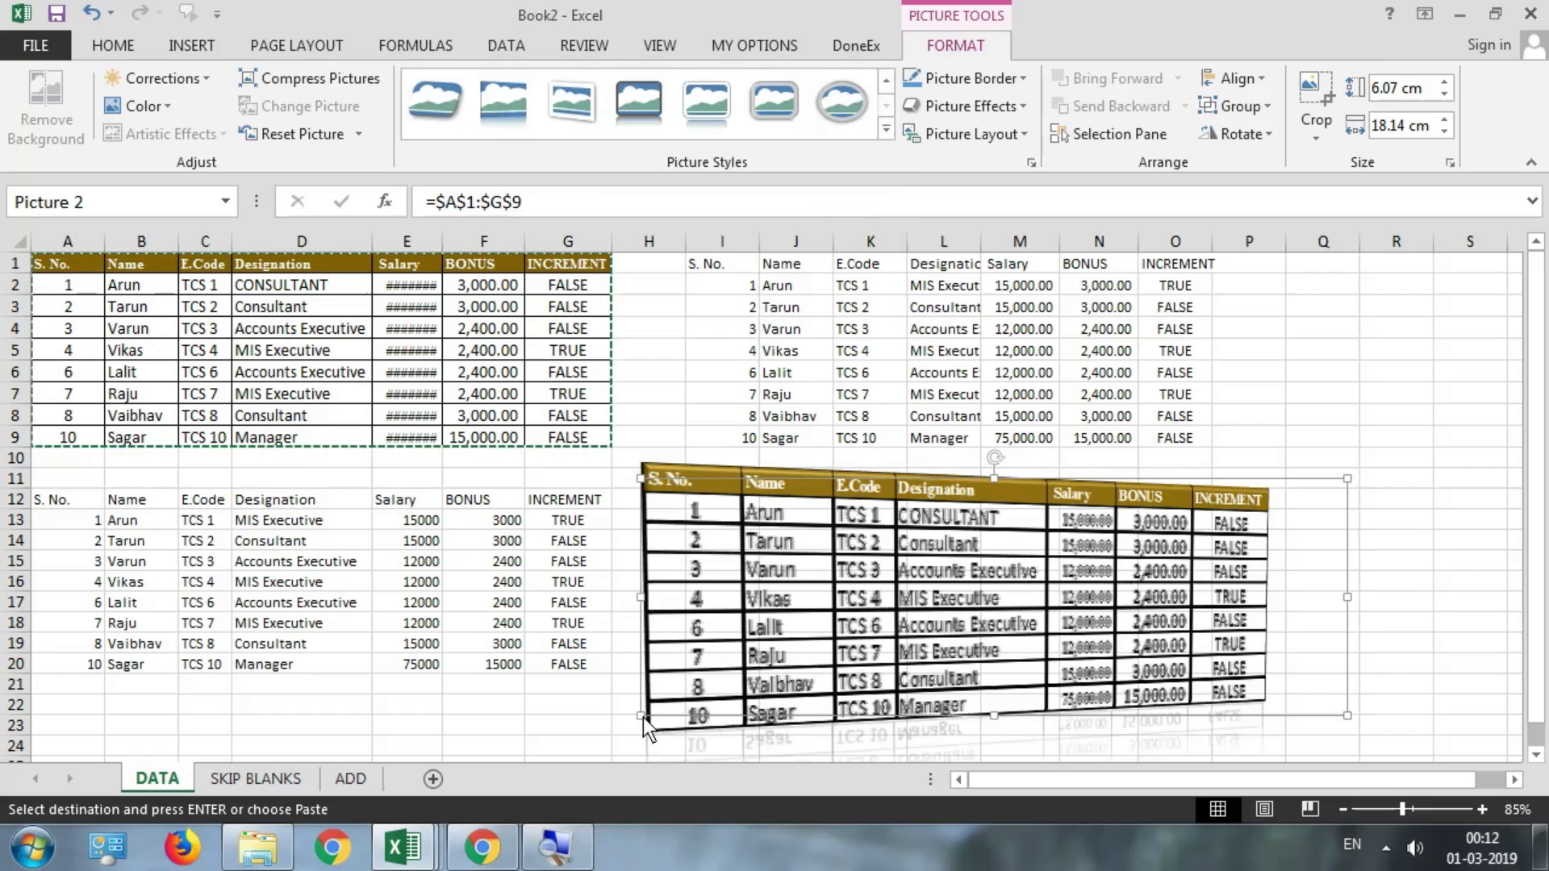
- Enlarge the linked picture further to about 7.6 × 22.7 cm and move it clear of the A12:G20 copy
{"action": "left_click_drag", "start_coordinate": [643, 717], "coordinate": [463, 754]}
{"action": "left_click_drag", "start_coordinate": [772, 571], "coordinate": [894, 567]}
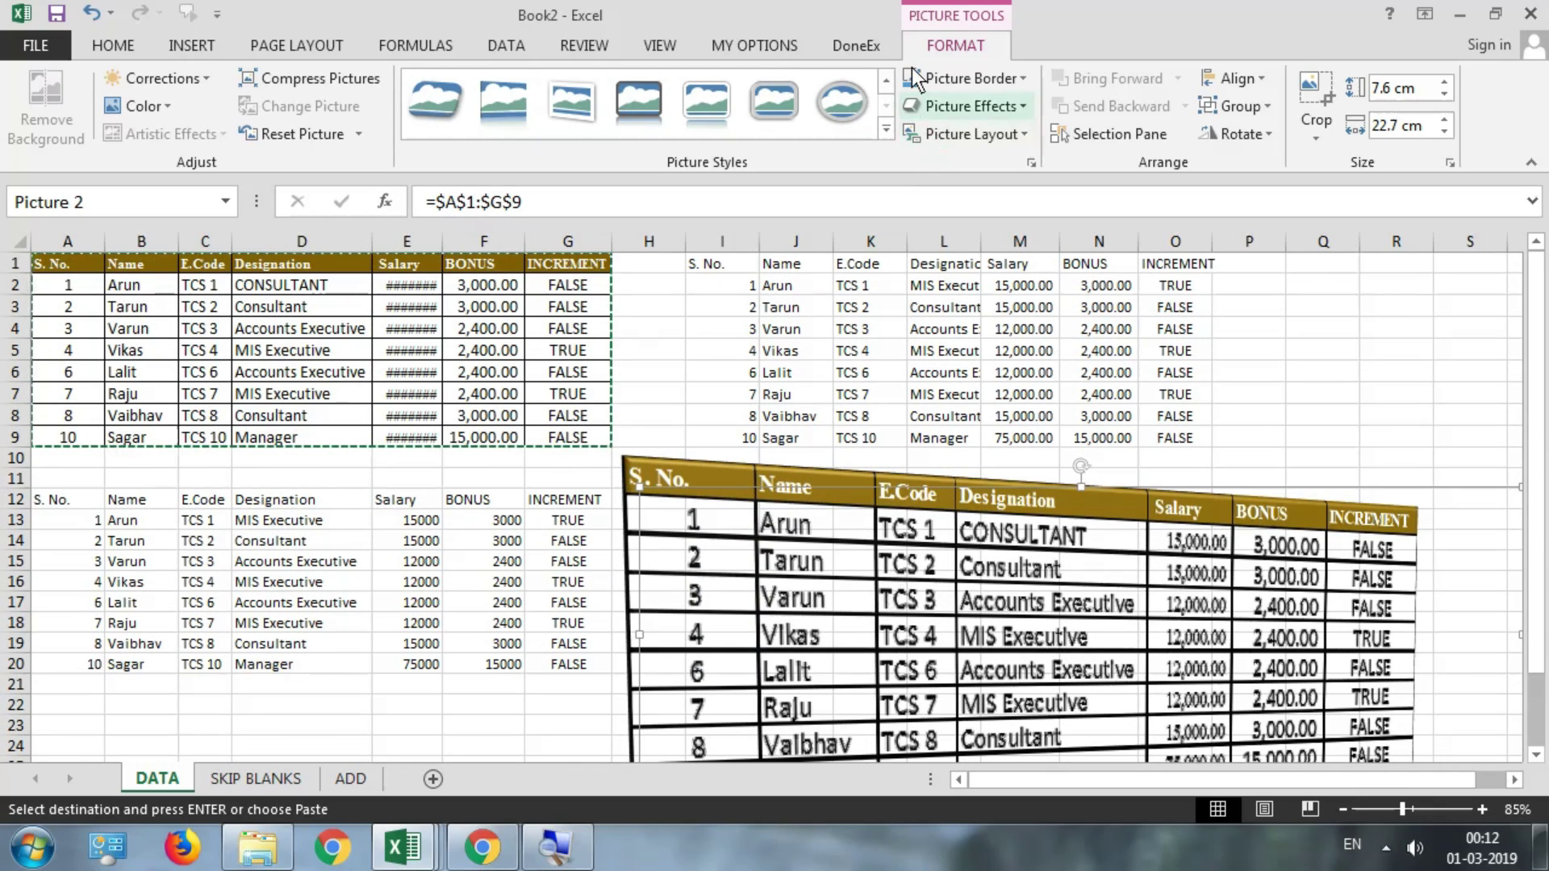
- Hide the gridlines on the DATA sheet and deselect the linked picture
{"action": "left_click", "coordinate": [665, 49]}
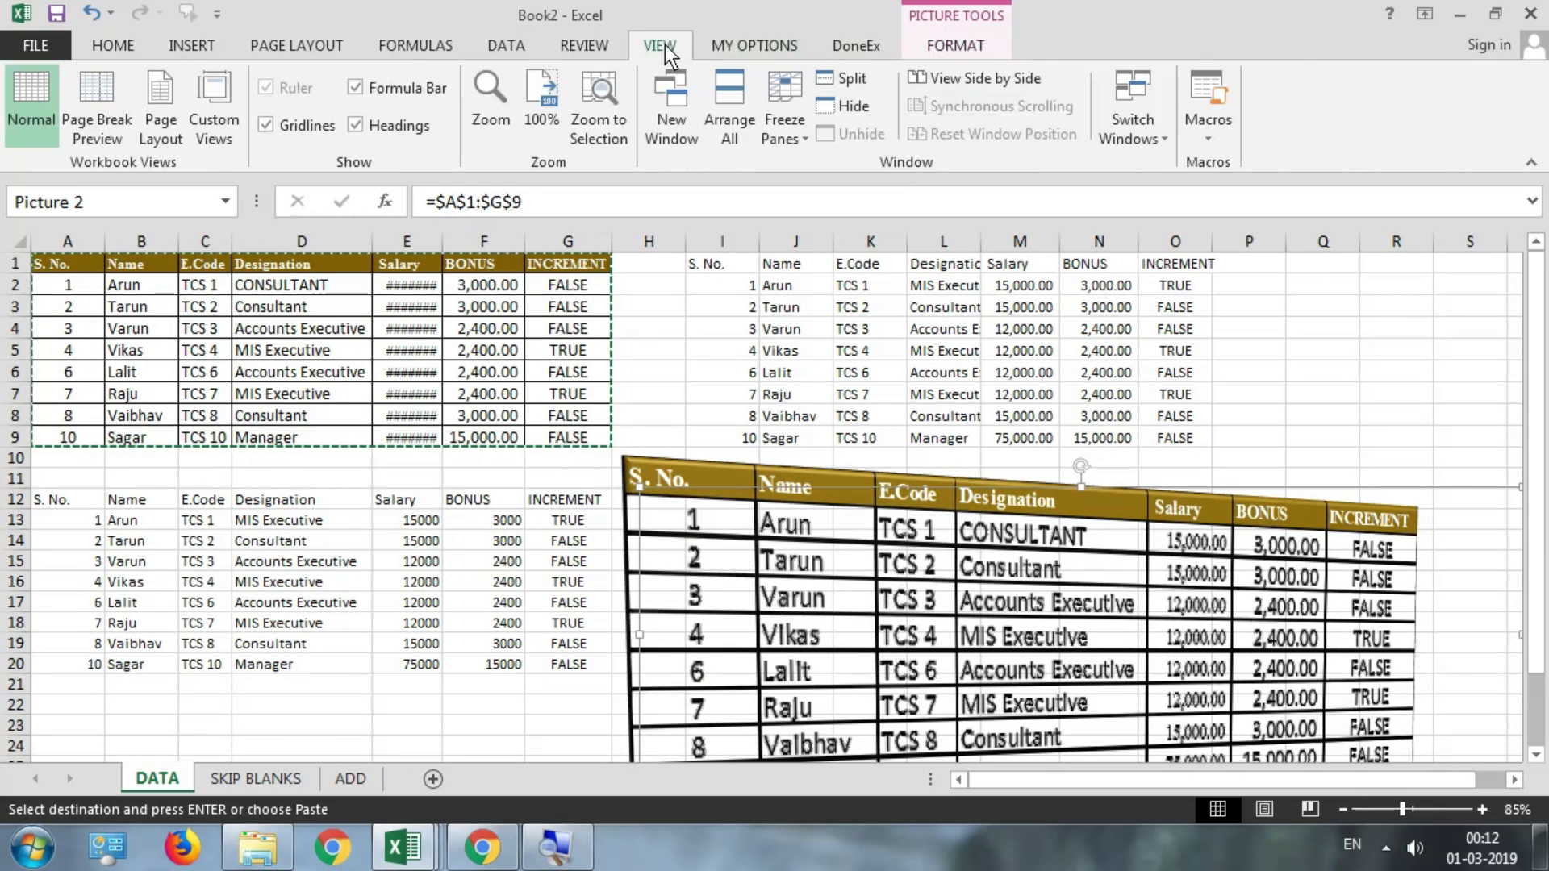
{"action": "left_click", "coordinate": [300, 126]}
{"action": "left_click", "coordinate": [369, 394]}
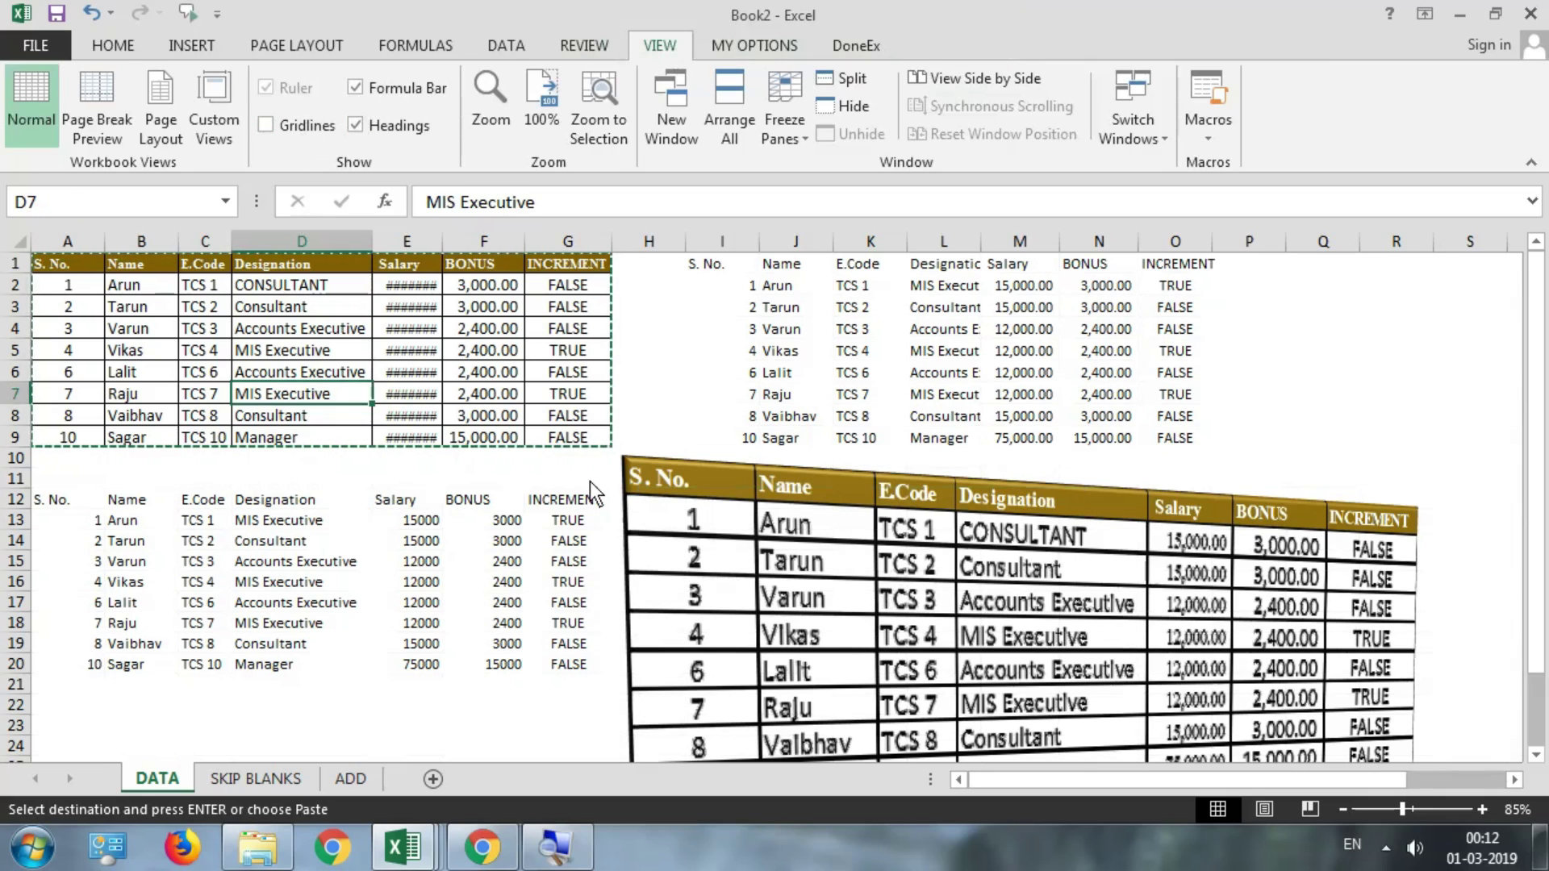
- Change the designation in D2 to MIS EXECUTIVE and the one in D4 to CONSULTANT from their validation lists
{"action": "left_click", "coordinate": [311, 290]}
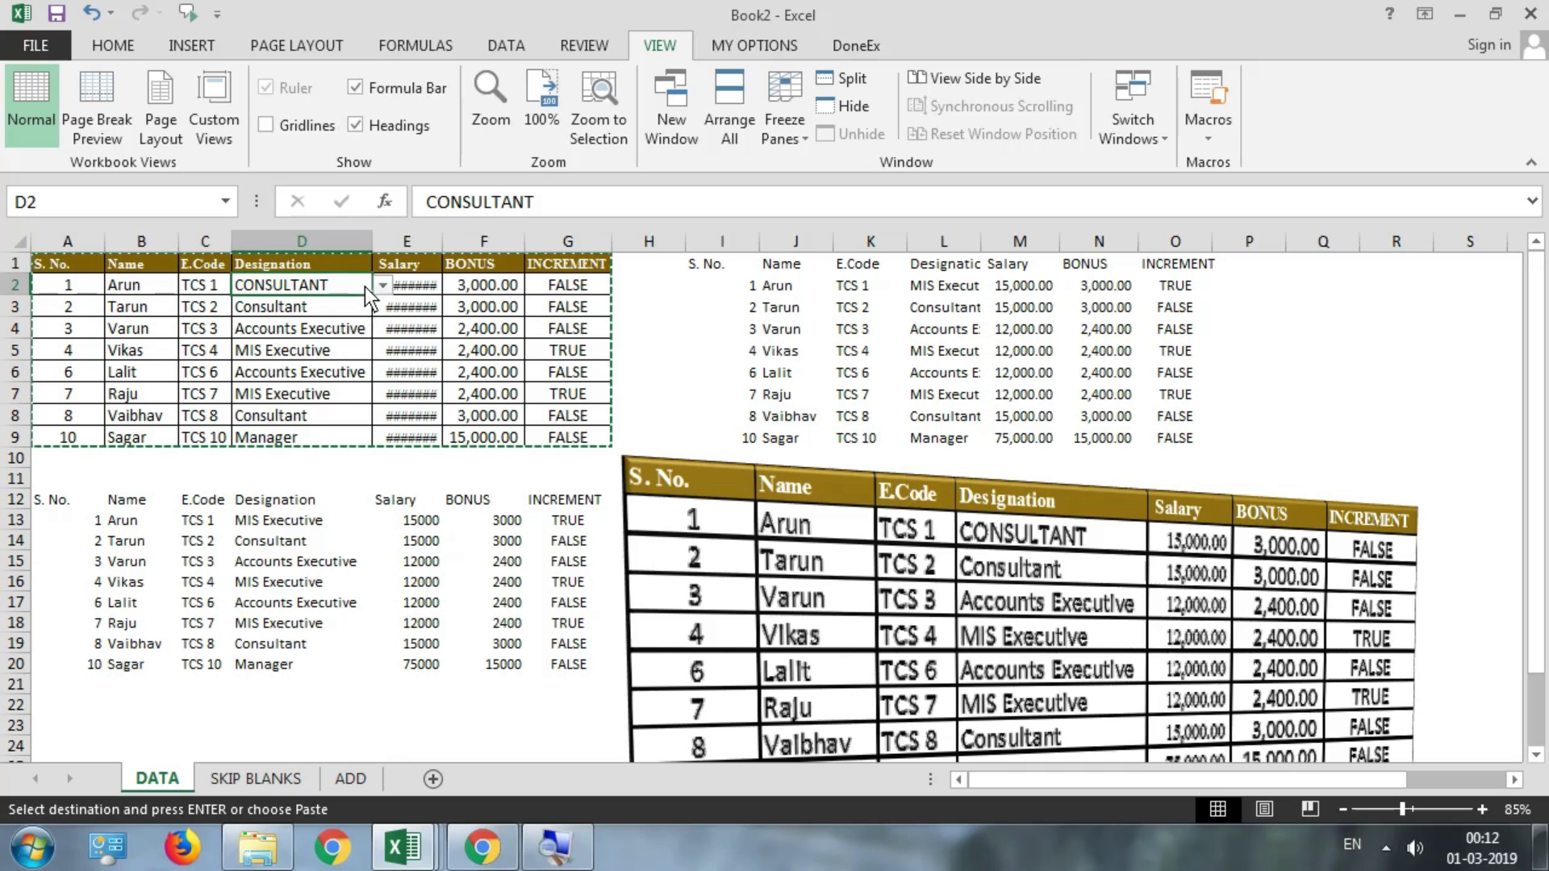
{"action": "left_click", "coordinate": [383, 285]}
{"action": "left_click", "coordinate": [277, 328]}
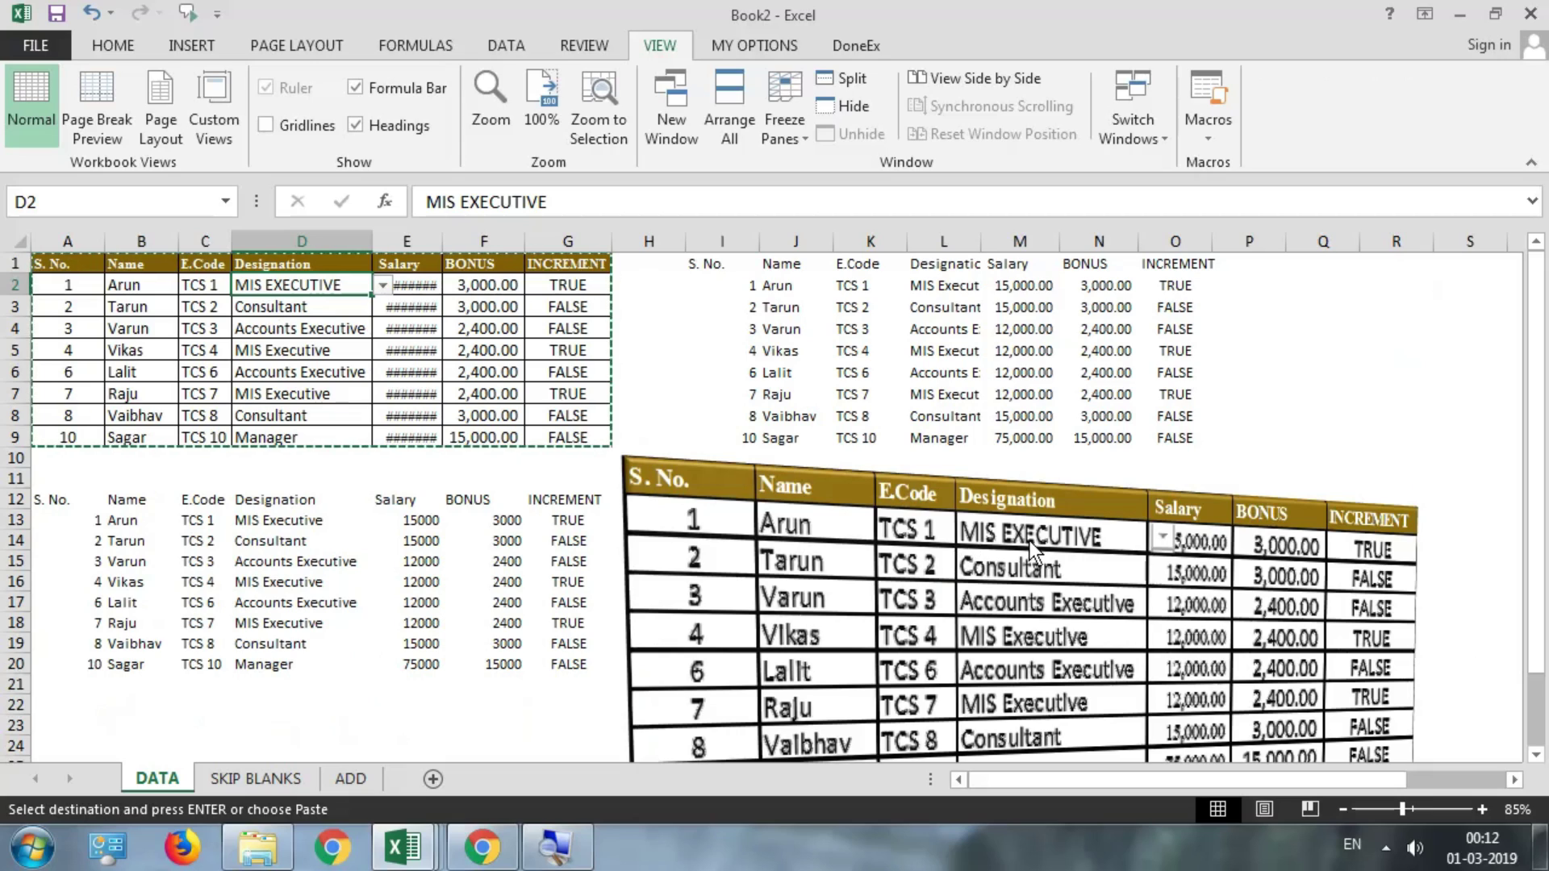
{"action": "left_click", "coordinate": [368, 311]}
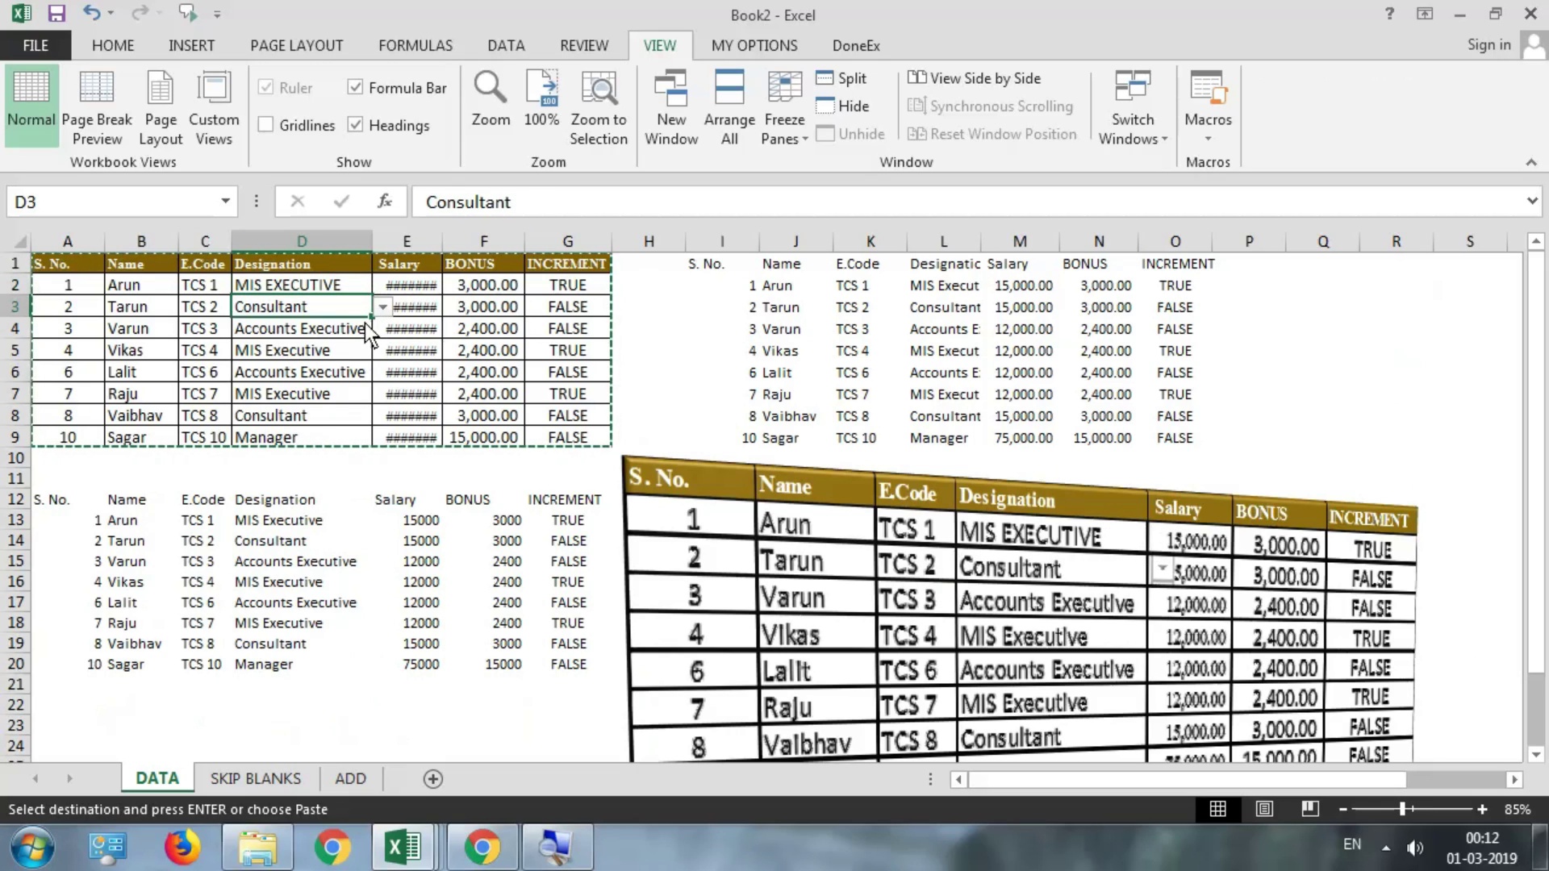
{"action": "left_click", "coordinate": [342, 332]}
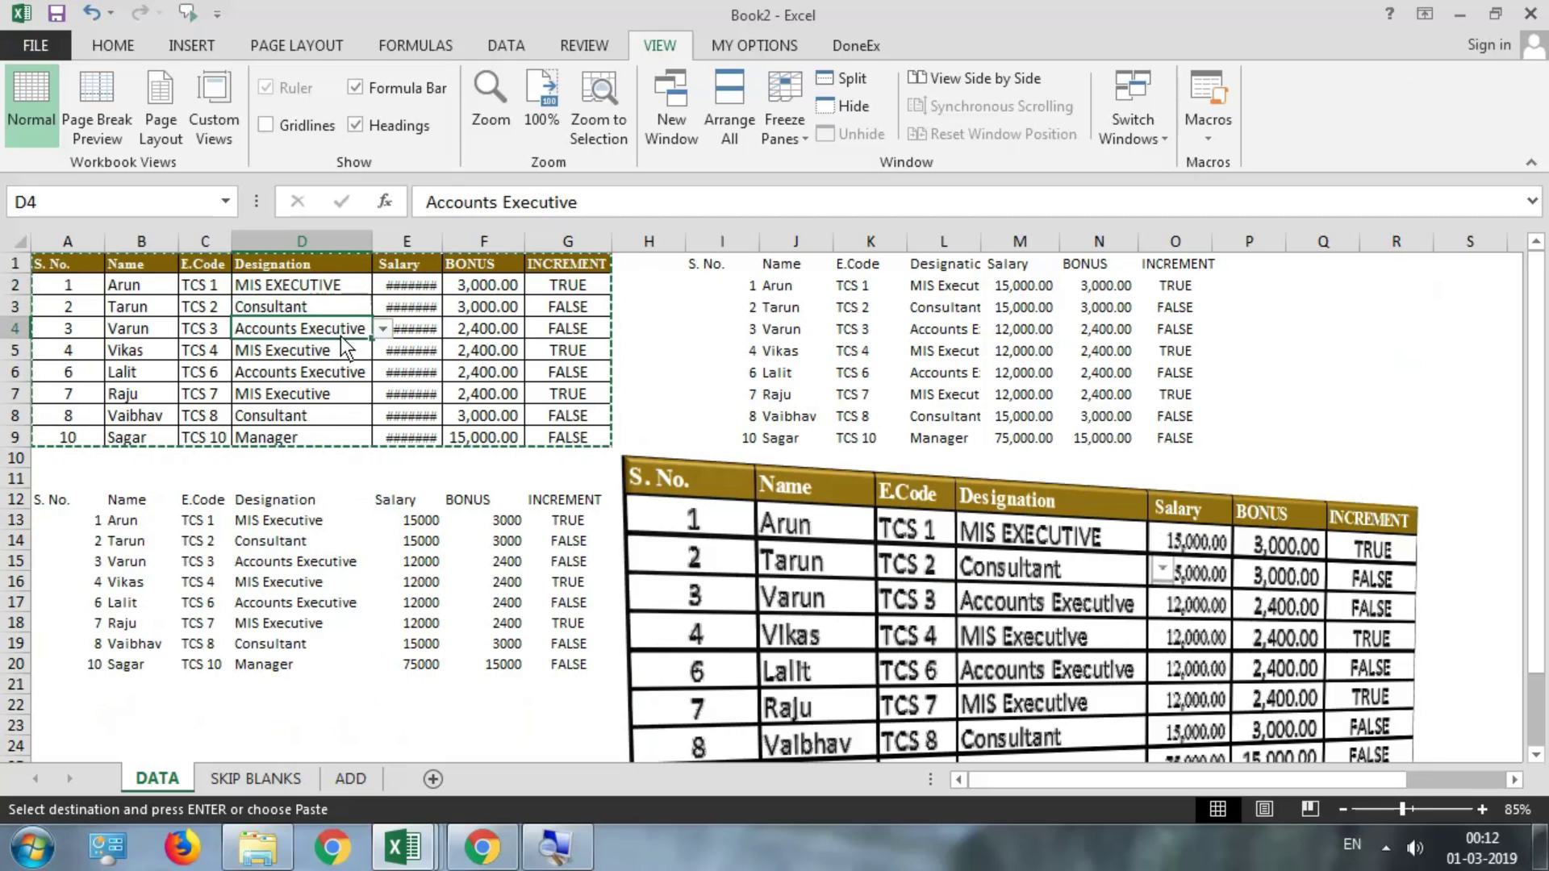
{"action": "left_click", "coordinate": [382, 329]}
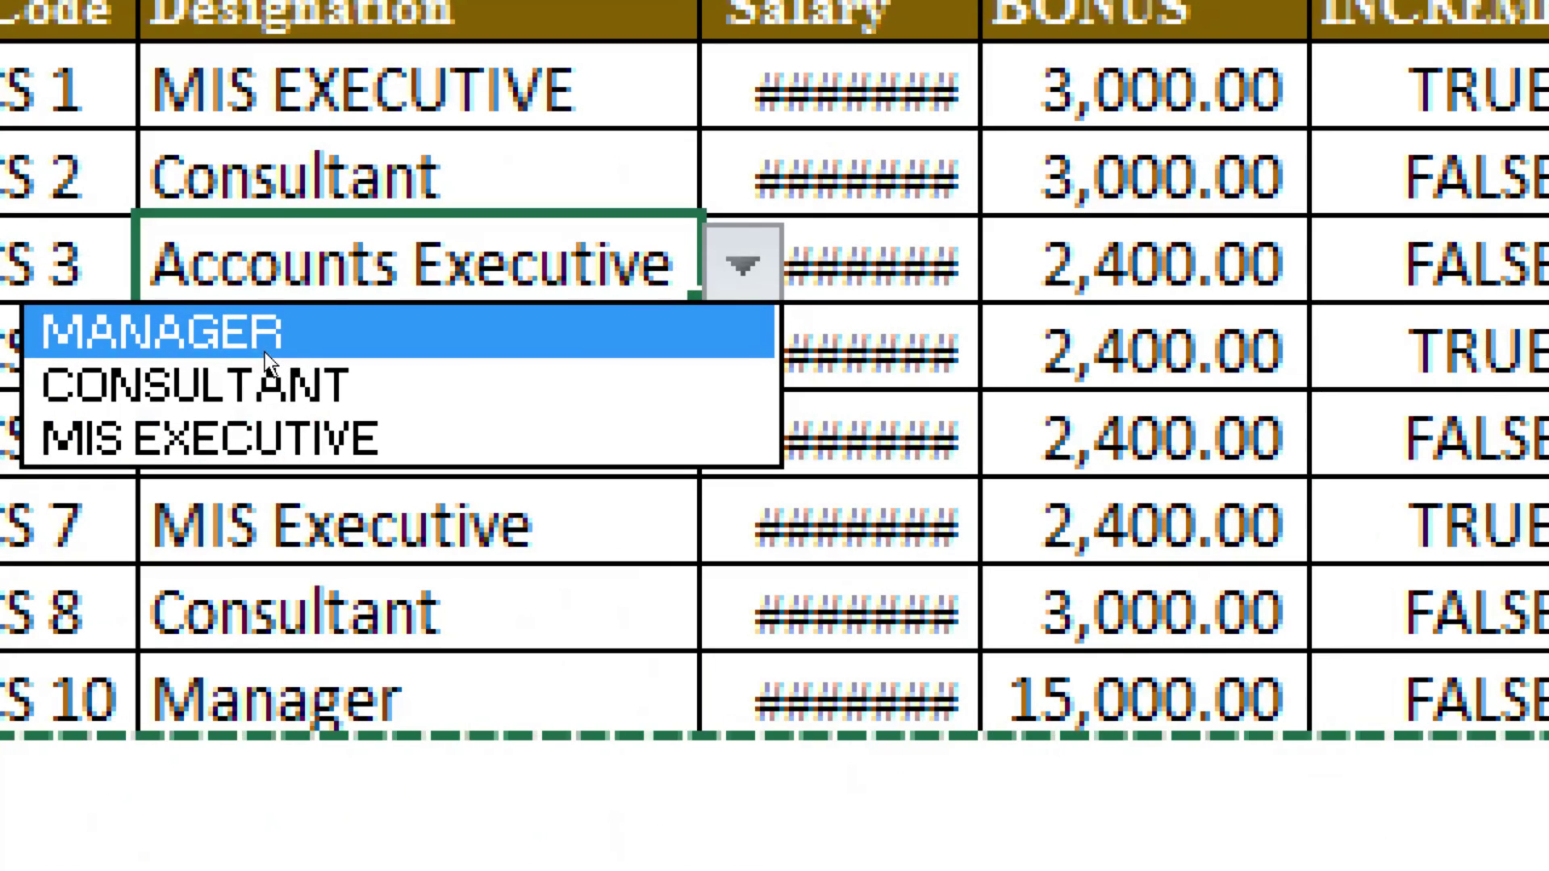
{"action": "left_click", "coordinate": [266, 387]}
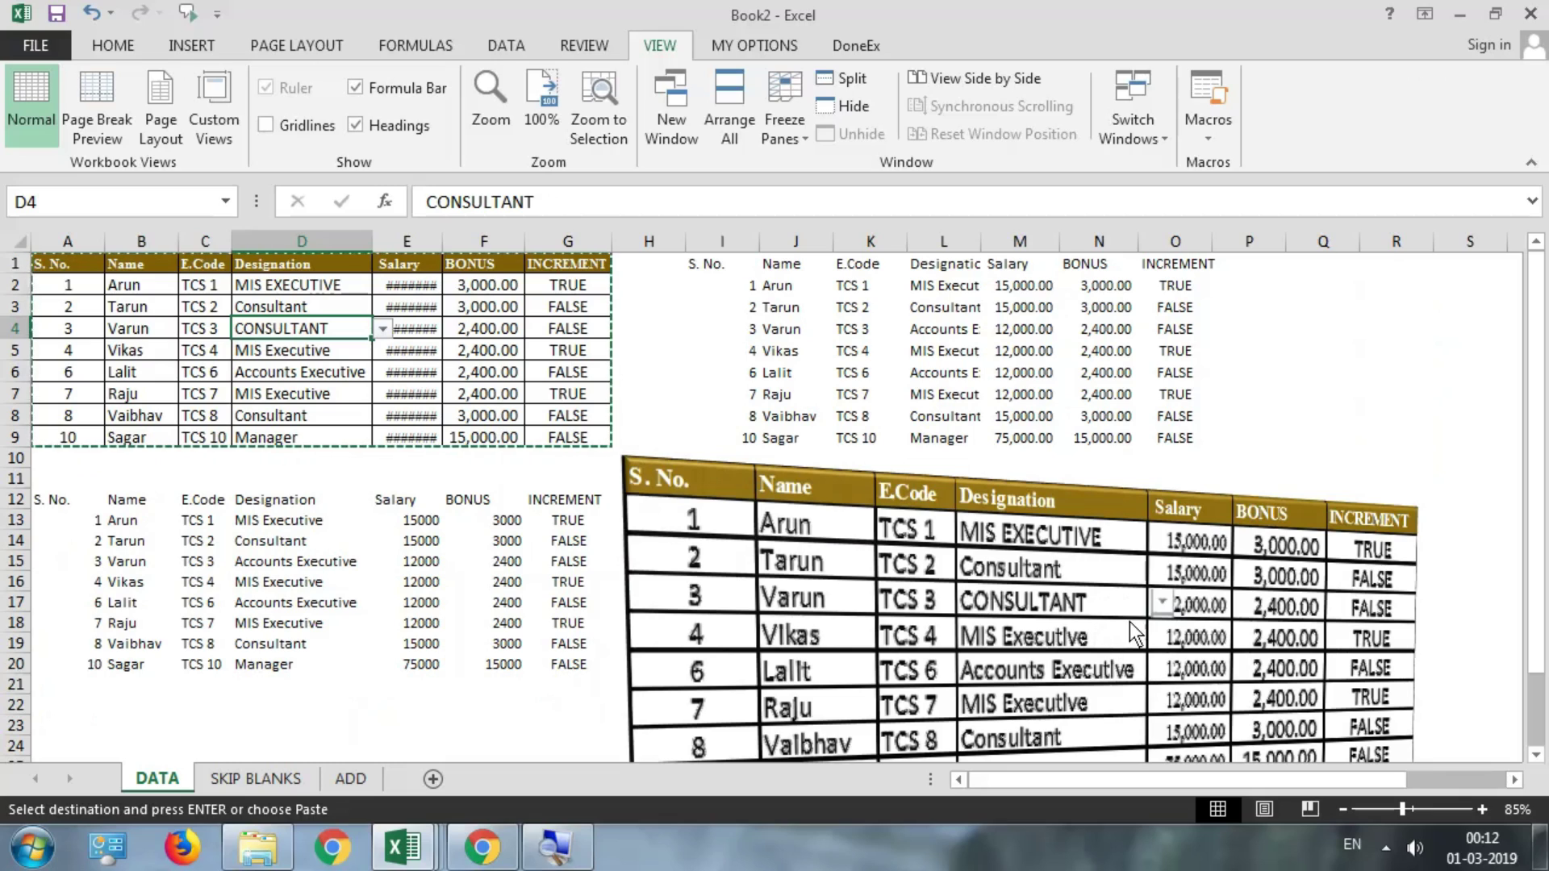
- Delete the linked picture of the employee table and clear the copy selection
{"action": "left_click_drag", "start_coordinate": [1121, 605], "coordinate": [1155, 605]}
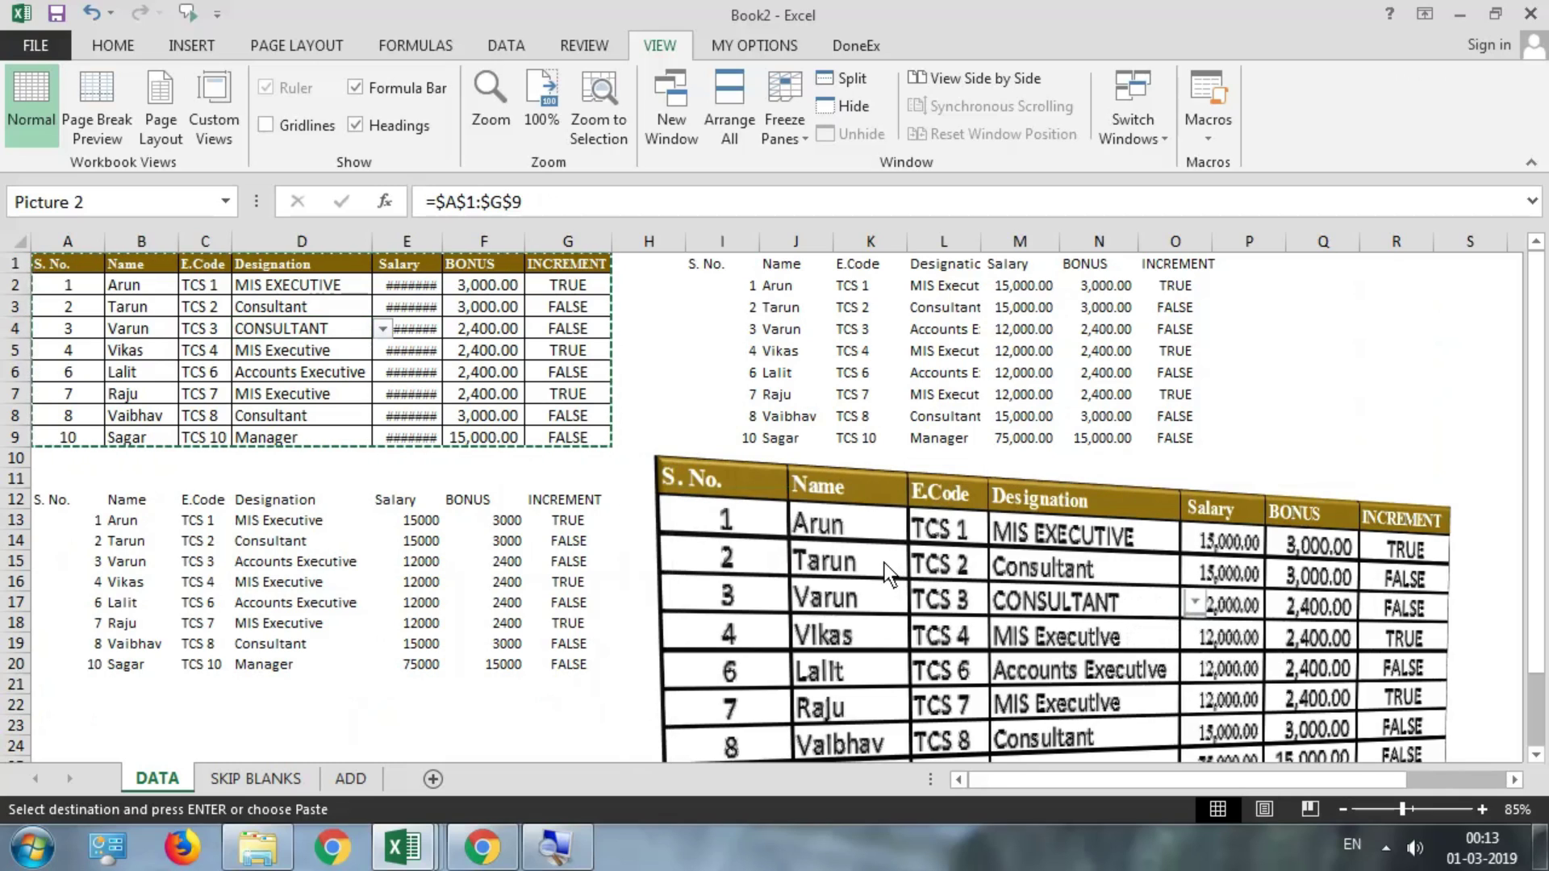
{"action": "key", "text": "Delete"}
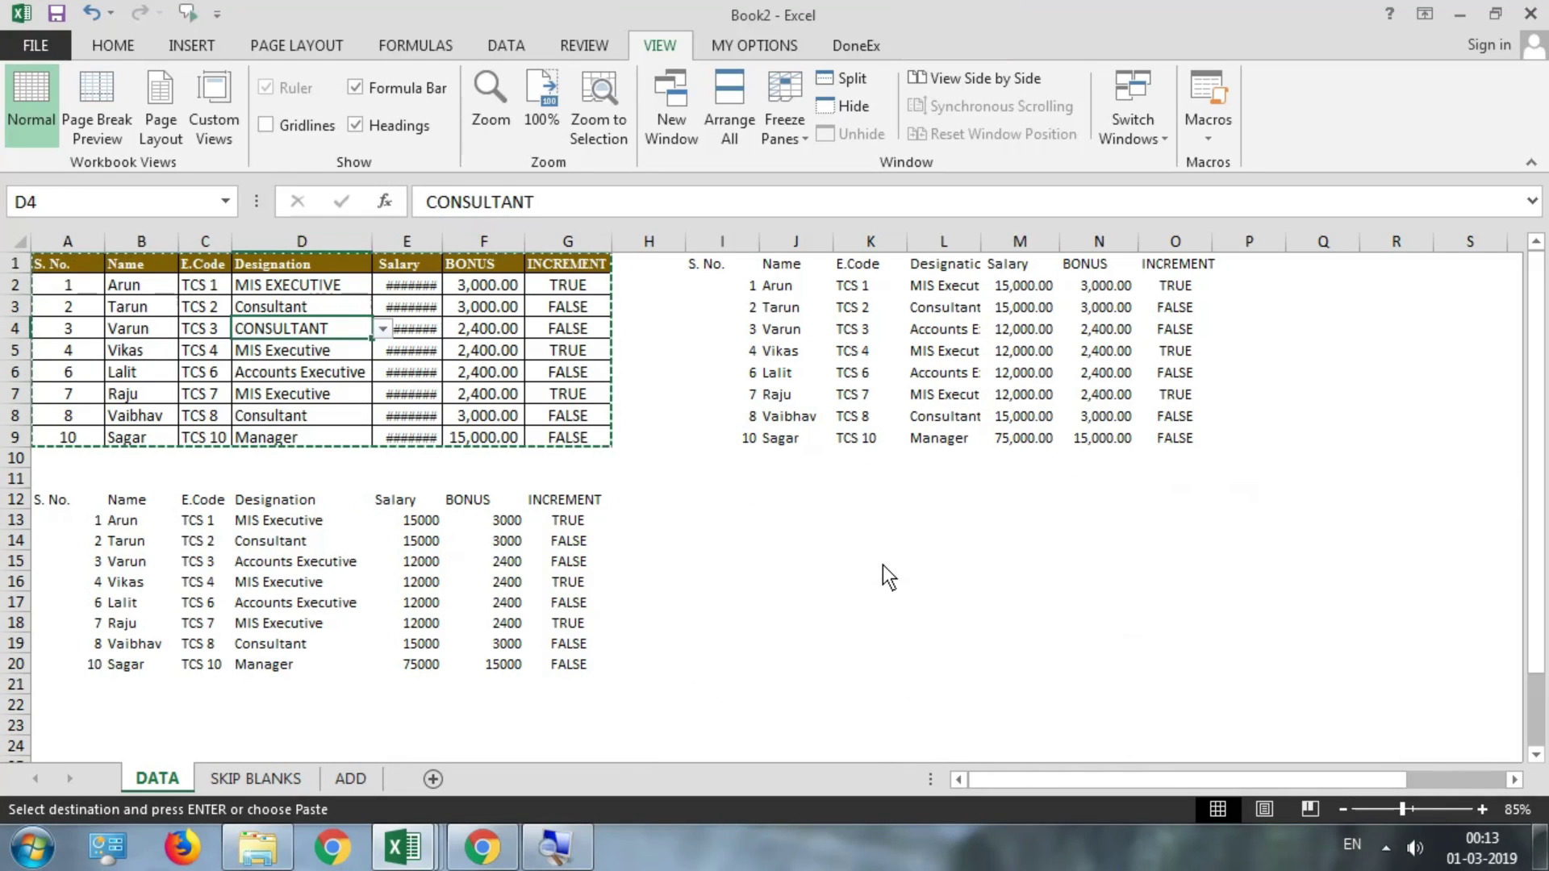
{"action": "key", "text": "Escape"}
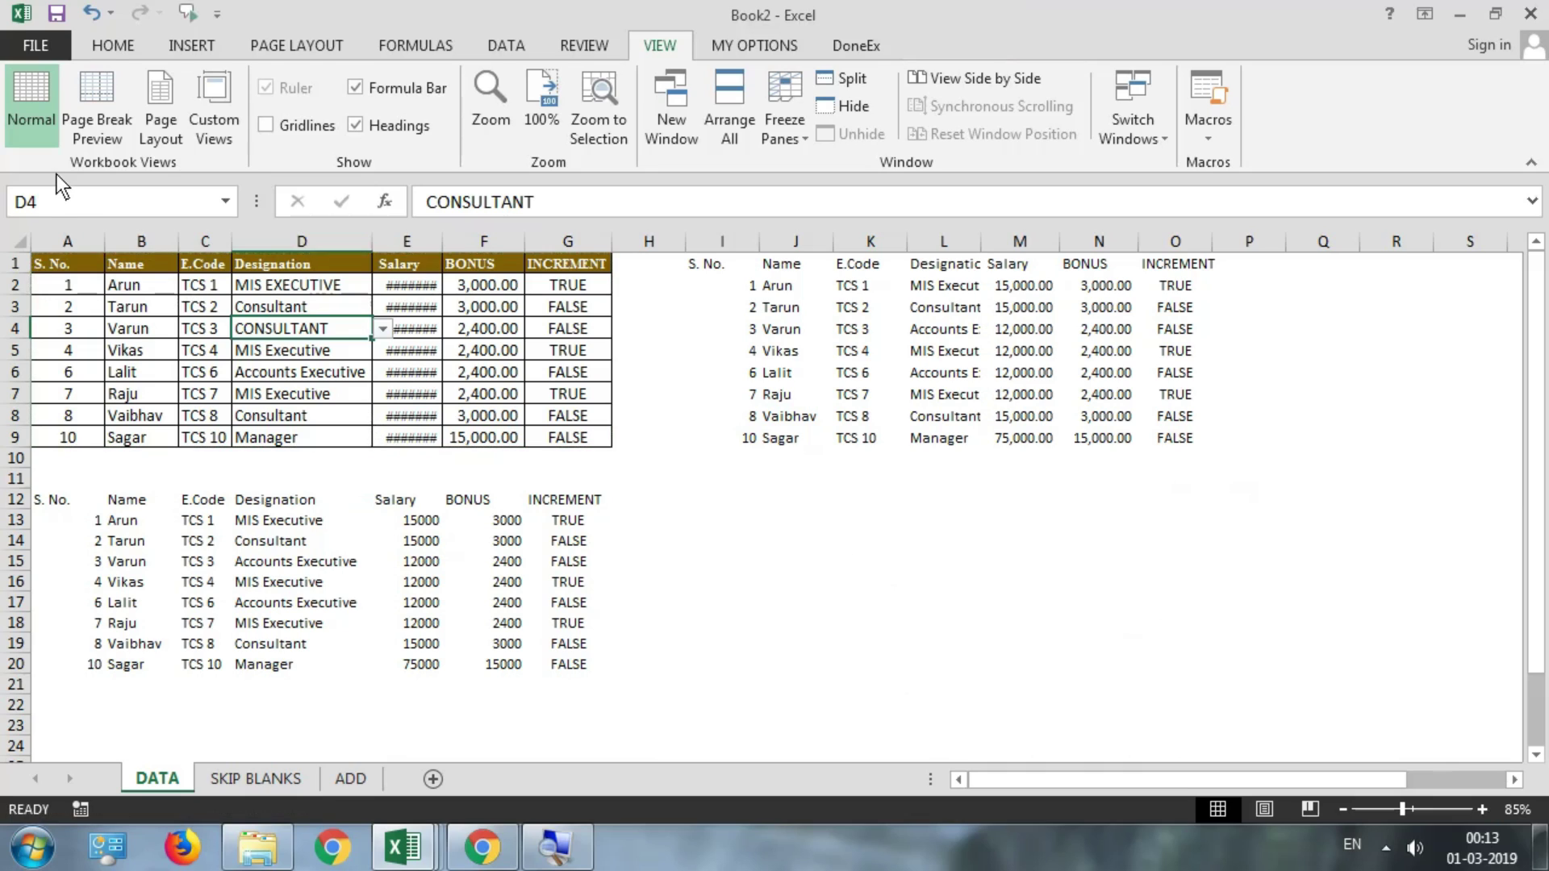
- Copy the employee table A1:G9 and examine the paste, operation, Skip blanks and Transpose choices in Paste Special
{"action": "left_click", "coordinate": [110, 45]}
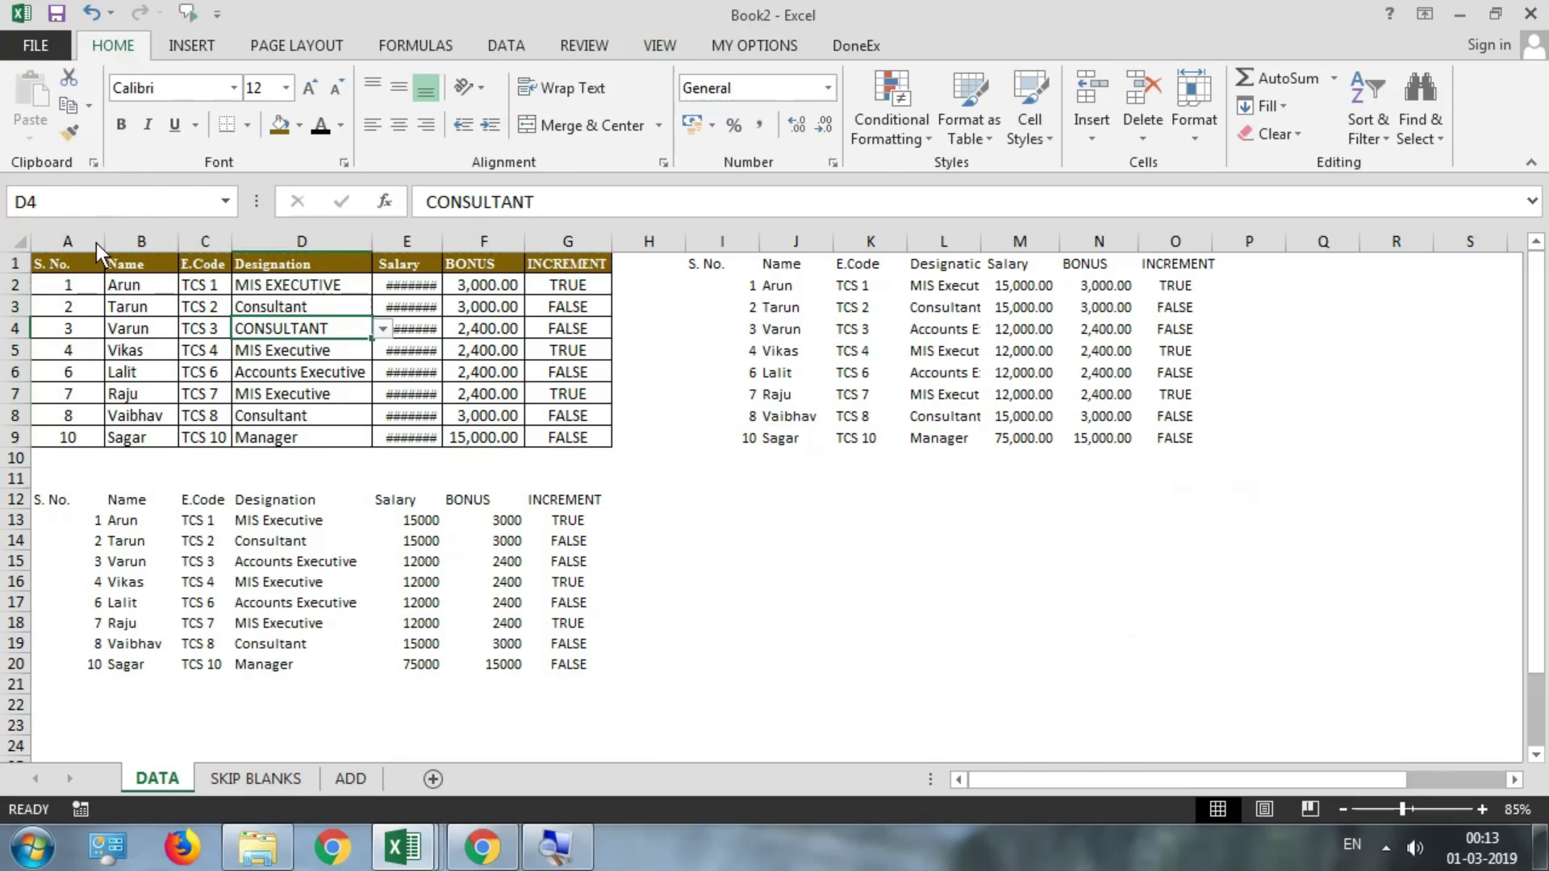
{"action": "left_click_drag", "start_coordinate": [85, 264], "coordinate": [540, 434]}
{"action": "key", "text": "ctrl+c"}
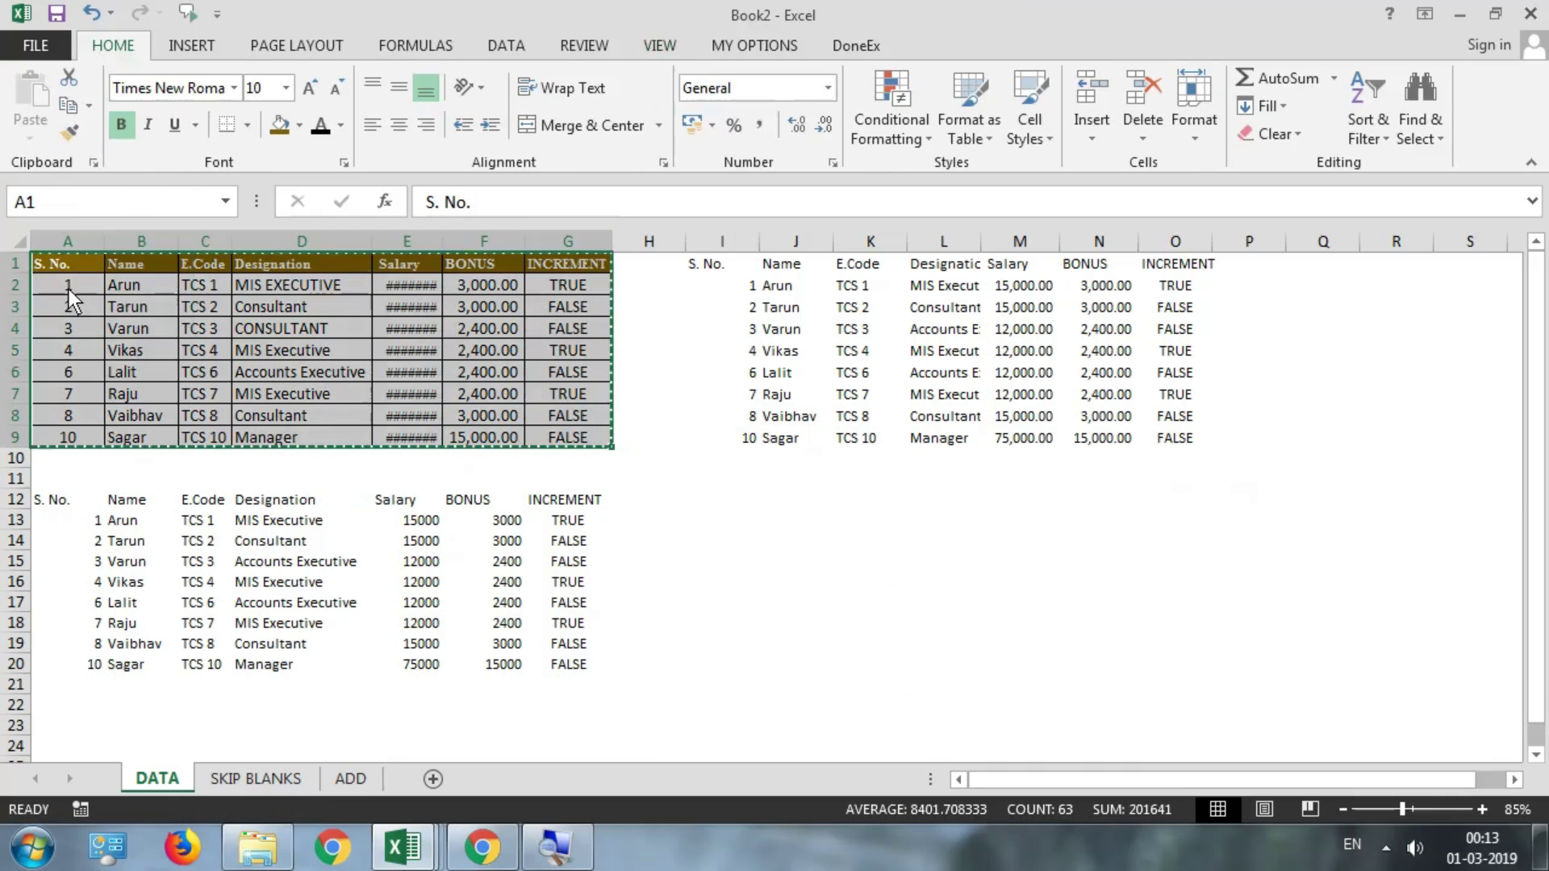
{"action": "left_click", "coordinate": [30, 135]}
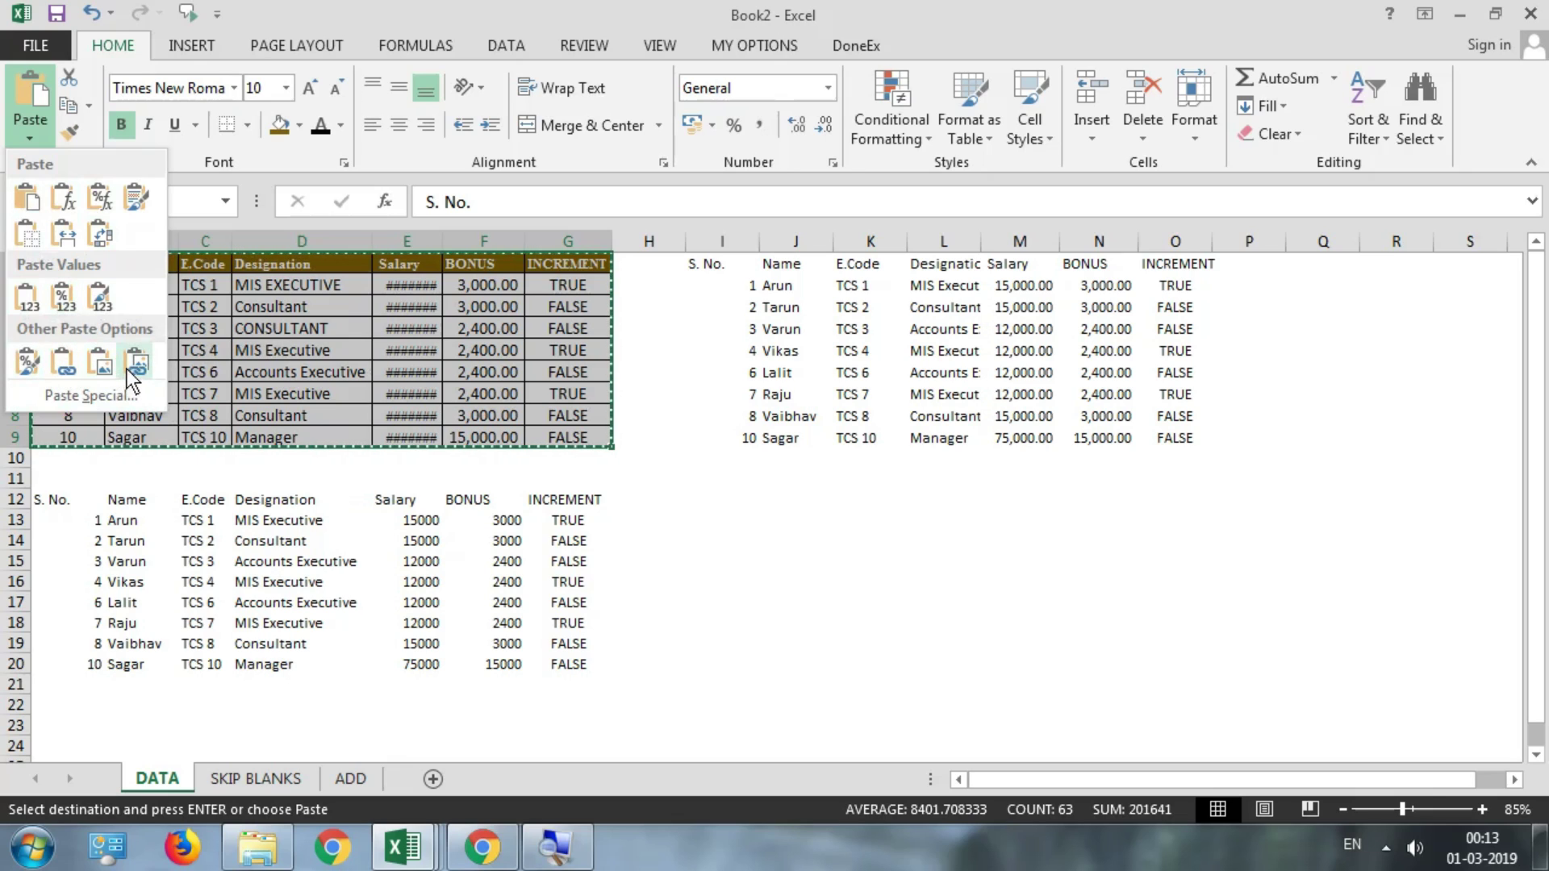
{"action": "left_click", "coordinate": [71, 395]}
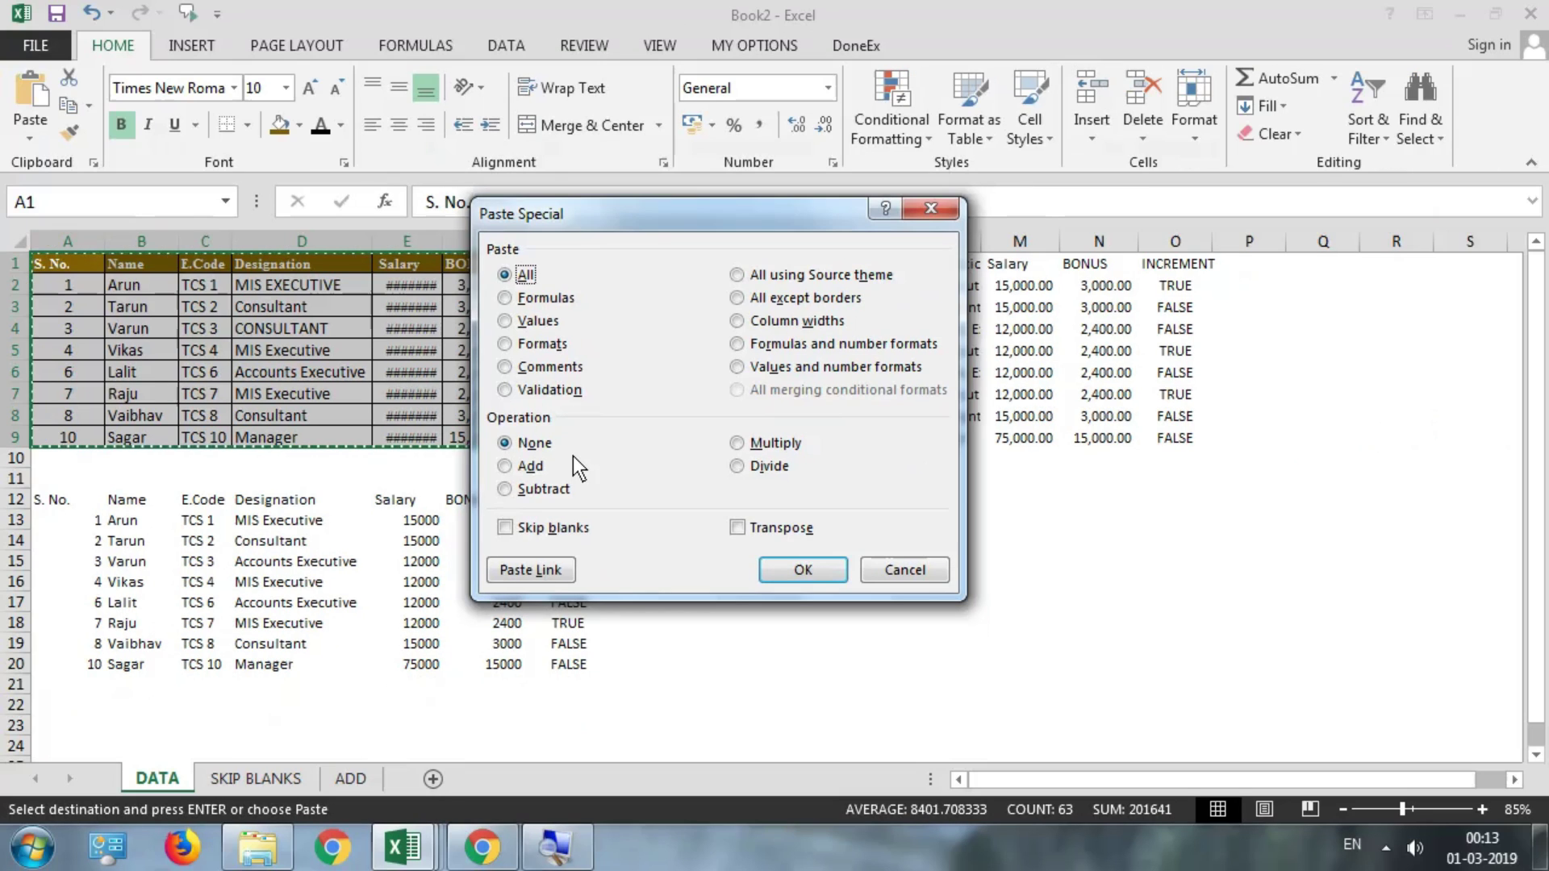
{"action": "key", "text": "Return"}
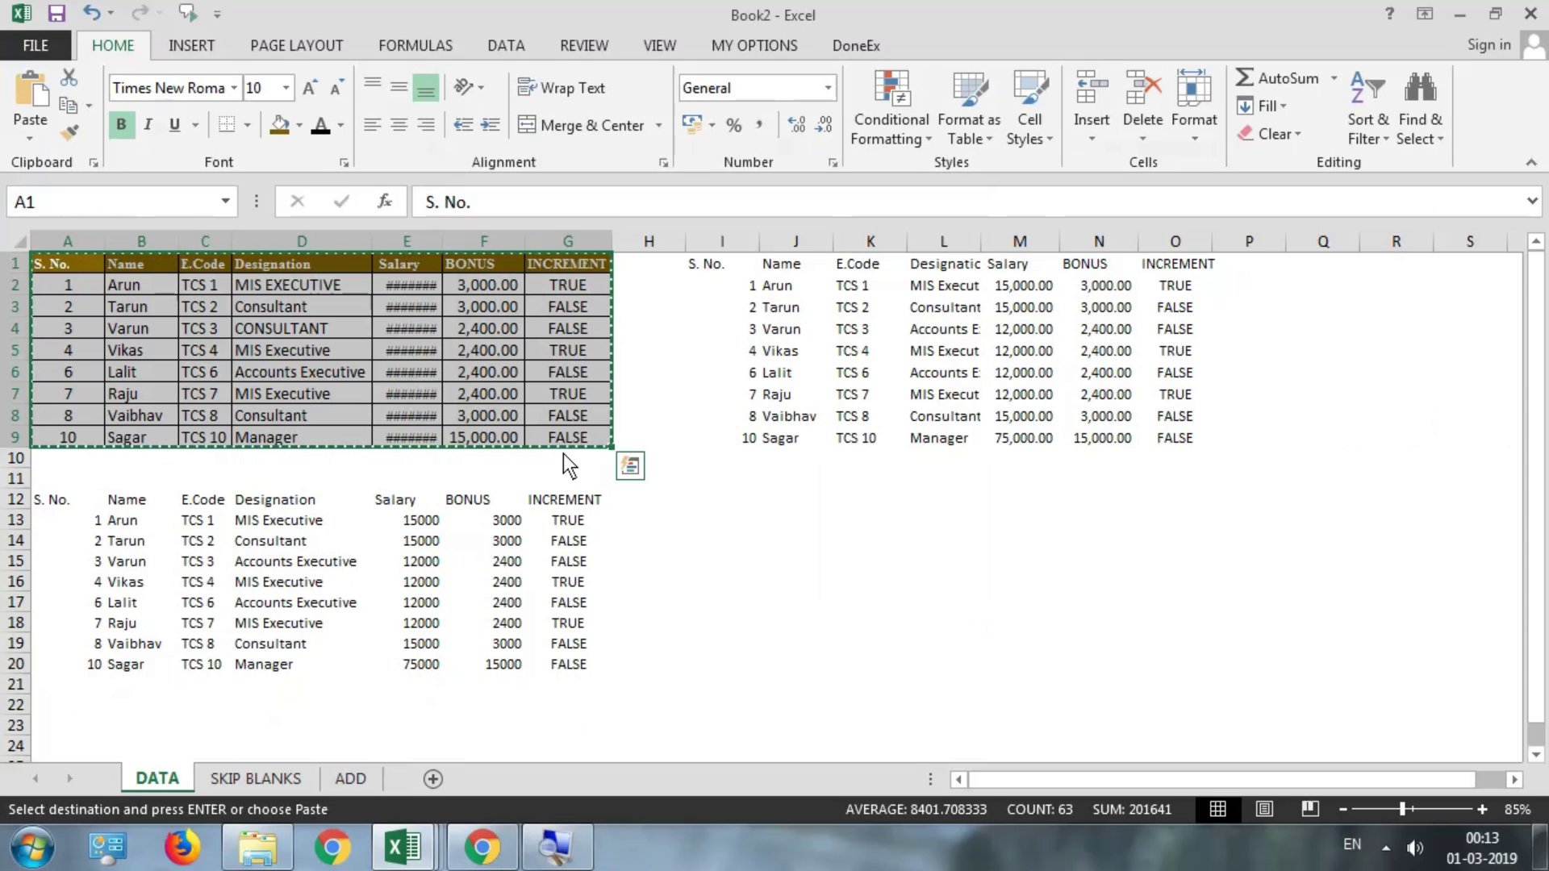
{"action": "type", "text": "`"}
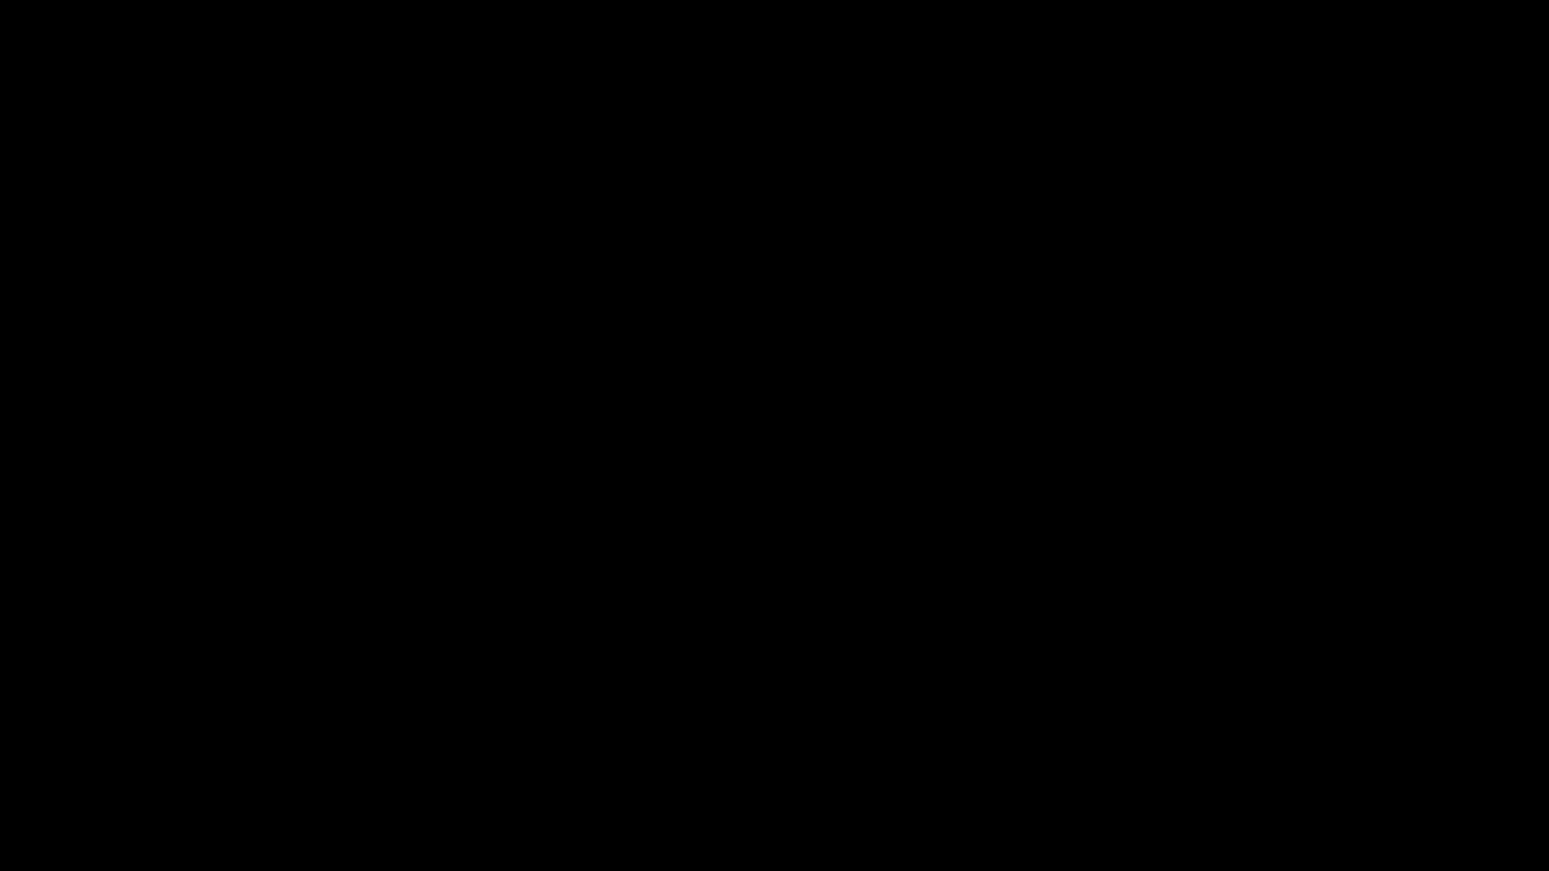
- Copy the Name column entries A2:A6, including the blank cells, on the SKIP BLANKS sheet
{"action": "left_click", "coordinate": [258, 779]}
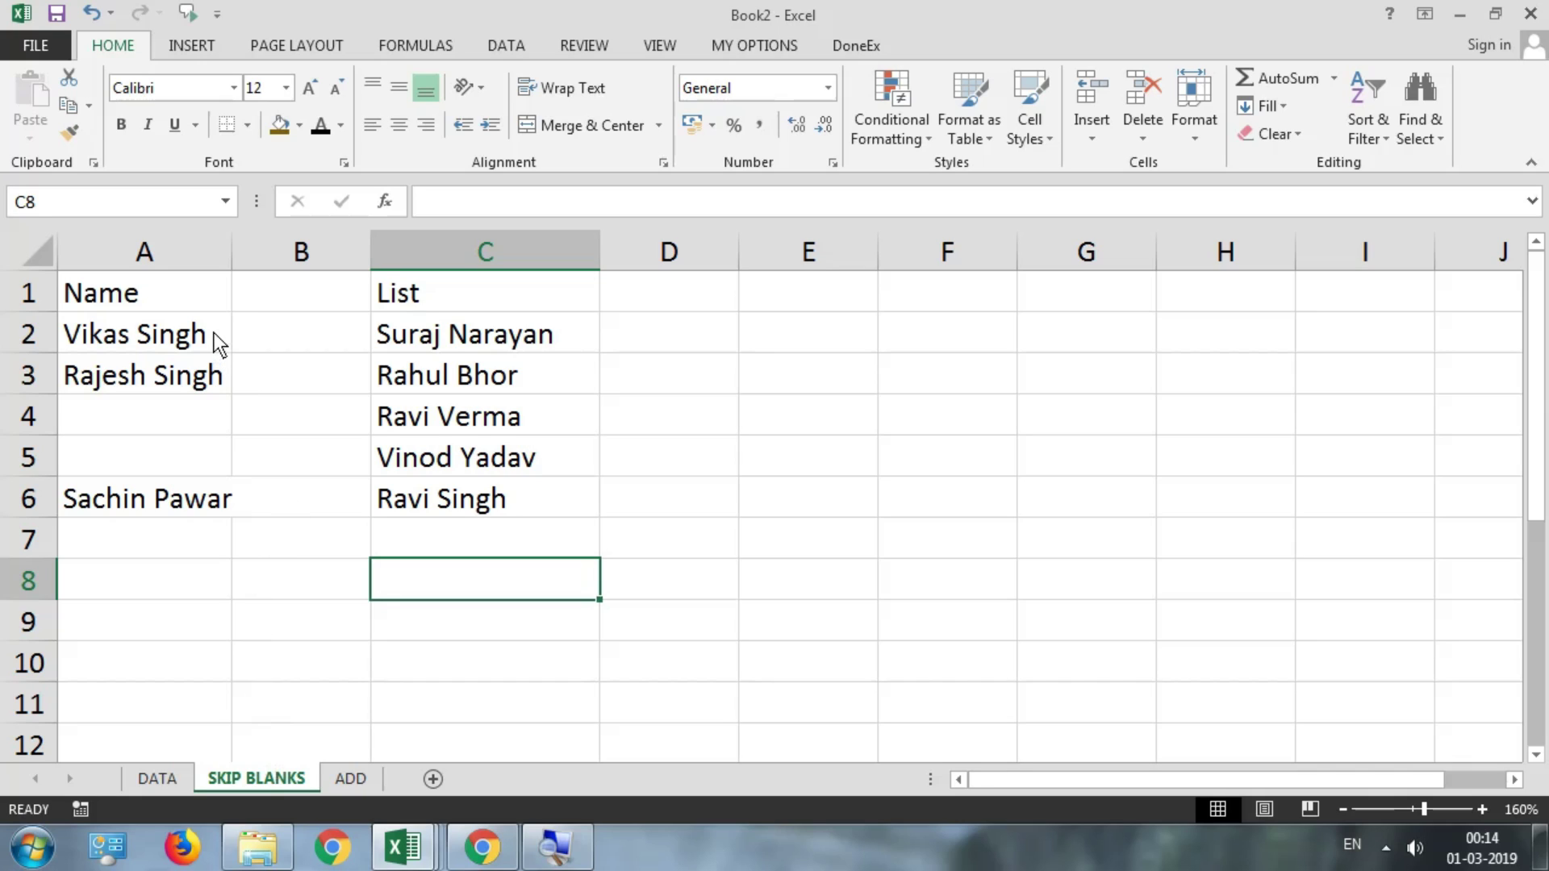
{"action": "left_click_drag", "start_coordinate": [176, 423], "coordinate": [166, 477]}
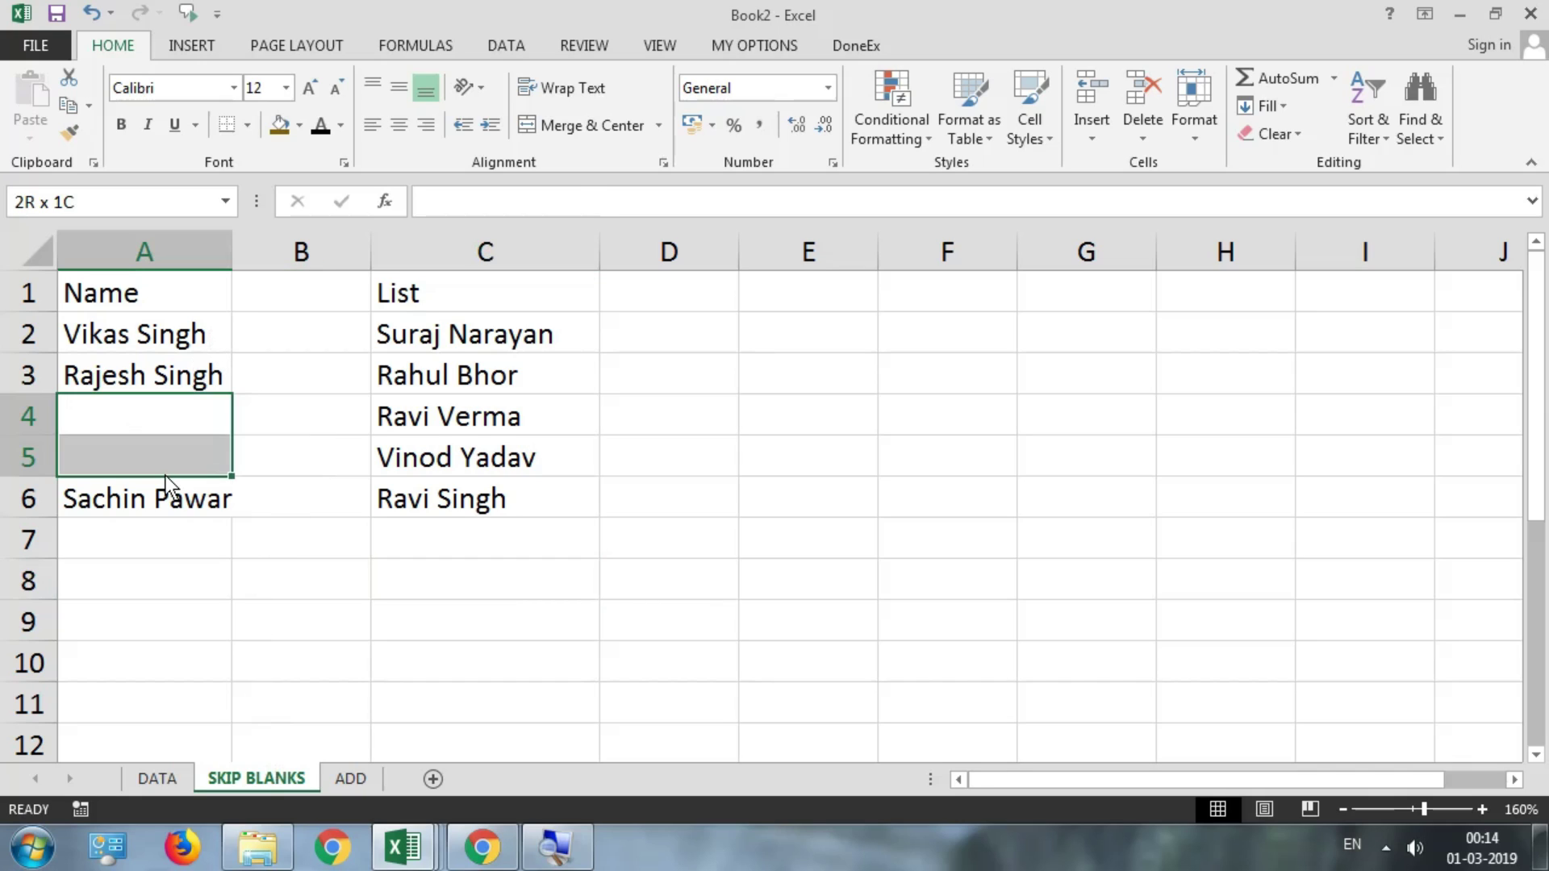
{"action": "left_click_drag", "start_coordinate": [184, 343], "coordinate": [173, 491]}
{"action": "key", "text": "ctrl+c"}
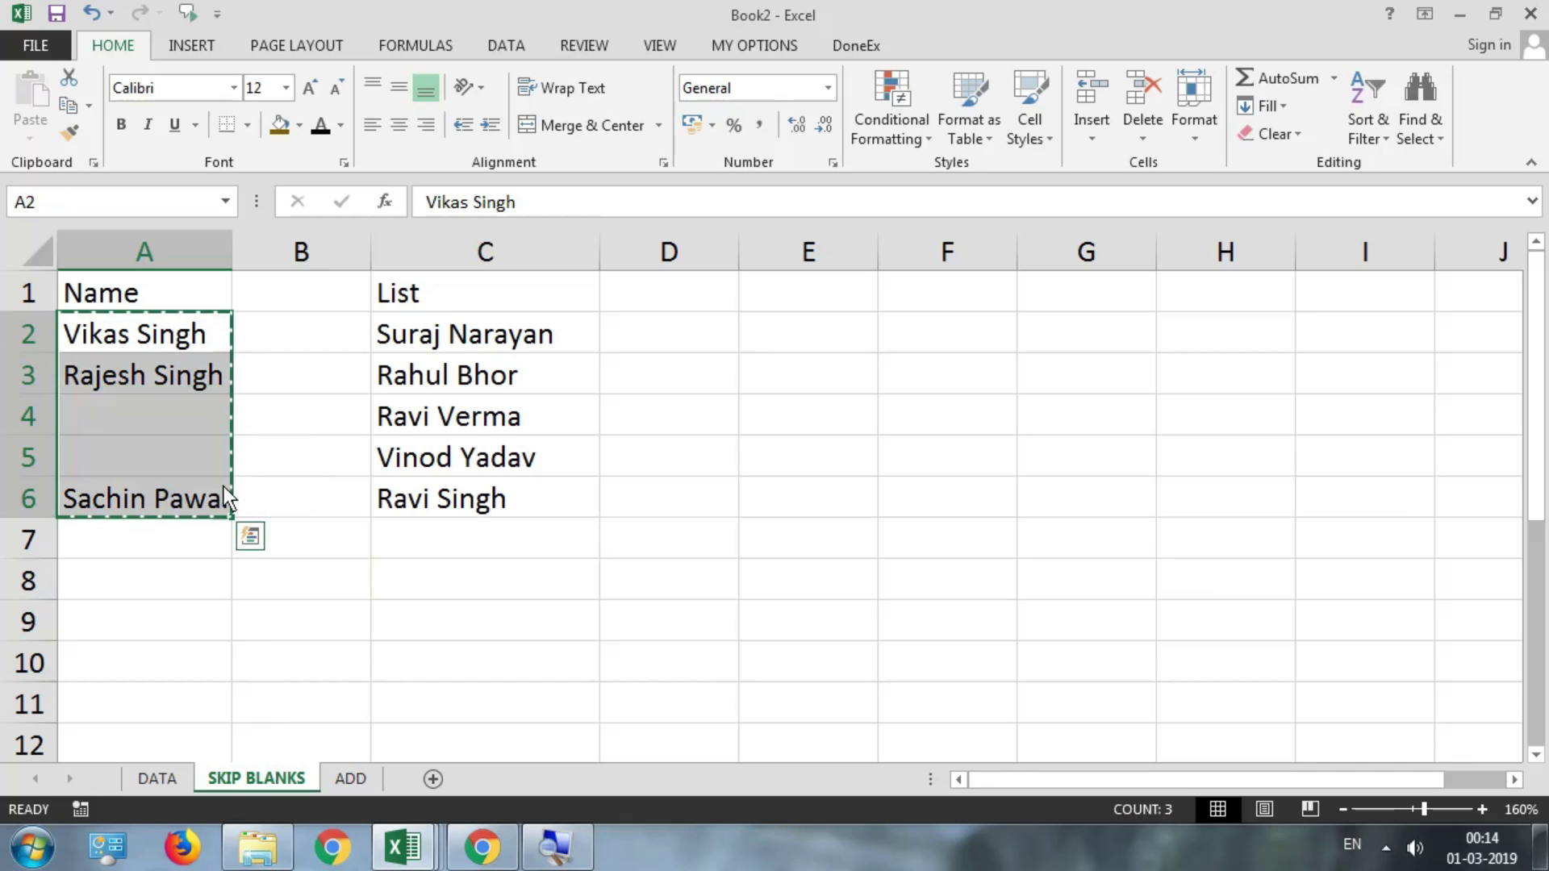
- Try a plain paste of the copied names over the List column from C2, and undo it
{"action": "left_click", "coordinate": [508, 336]}
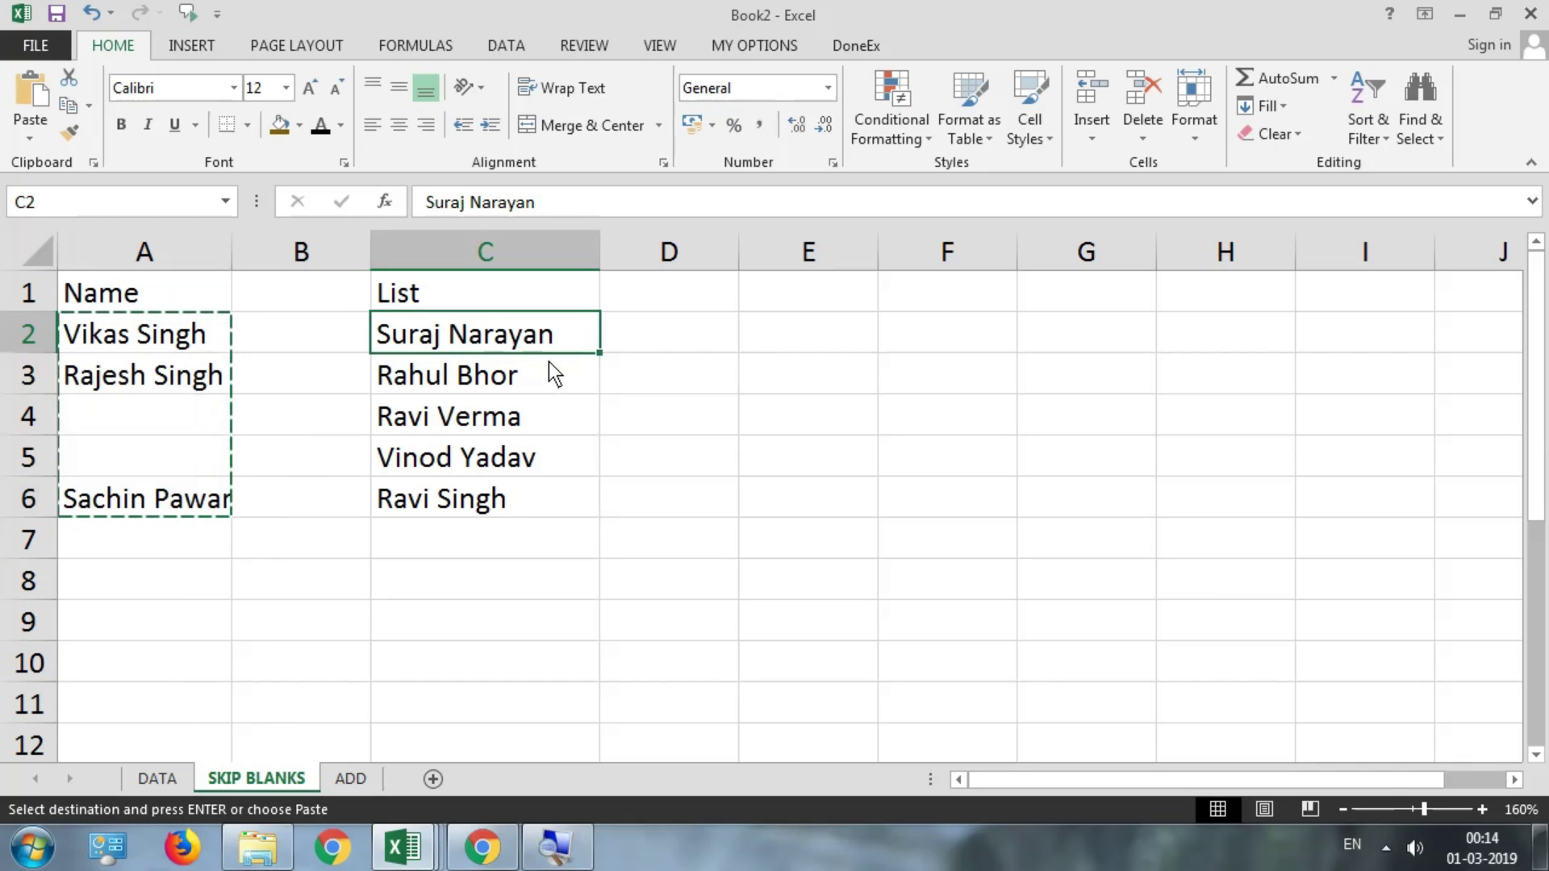
{"action": "key", "text": "ctrl+v"}
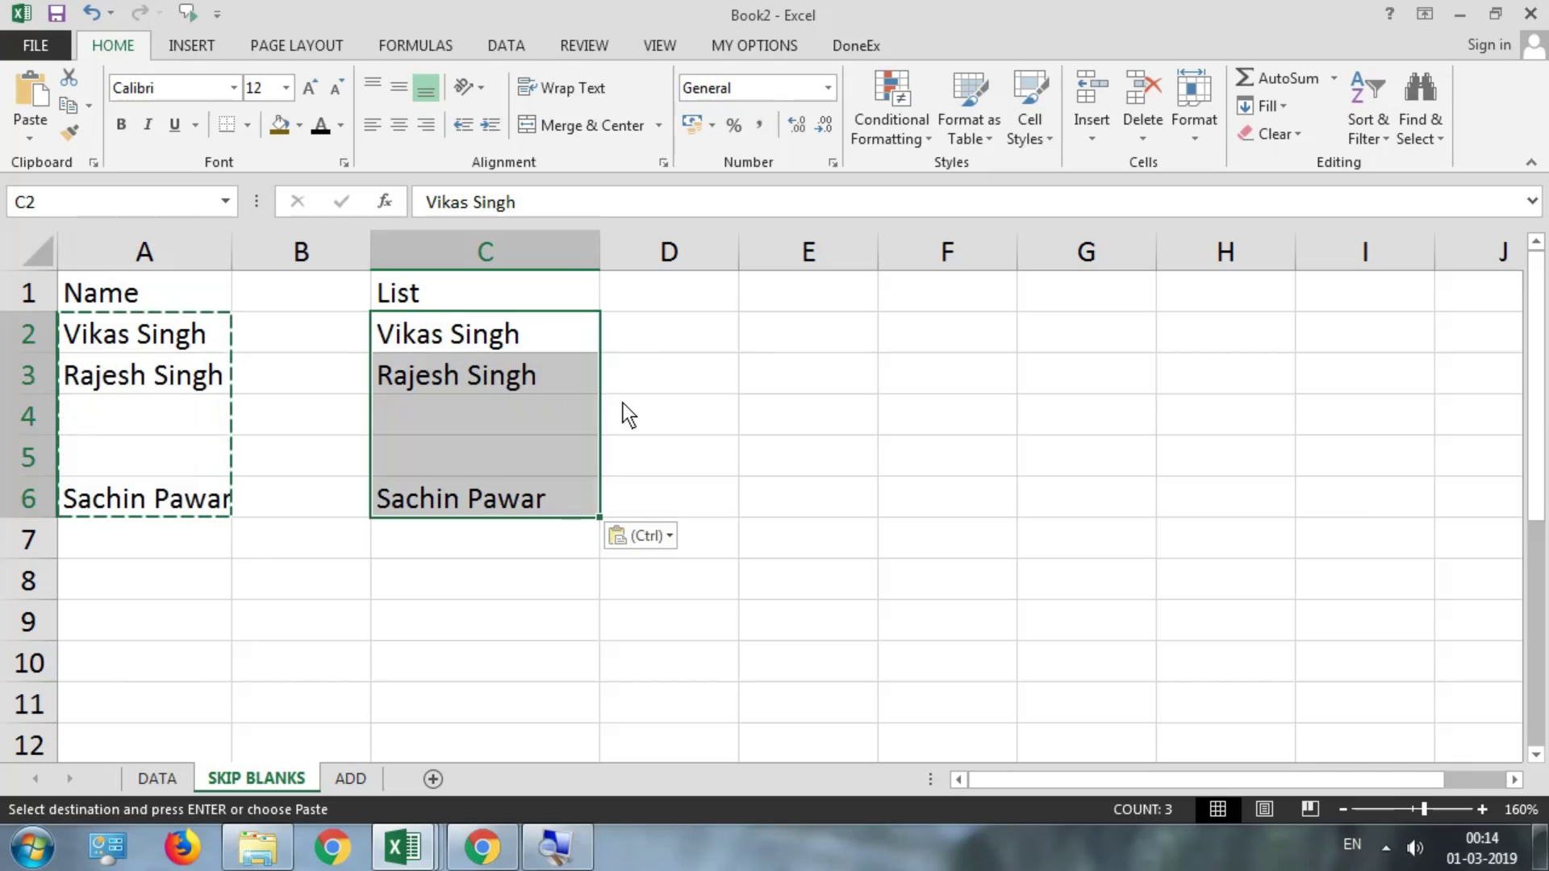
{"action": "key", "text": "ctrl+z"}
- Compare the filled and blank cells in A2:A6 with the matching List entries in C2:C6
{"action": "left_click_drag", "start_coordinate": [476, 413], "coordinate": [471, 453]}
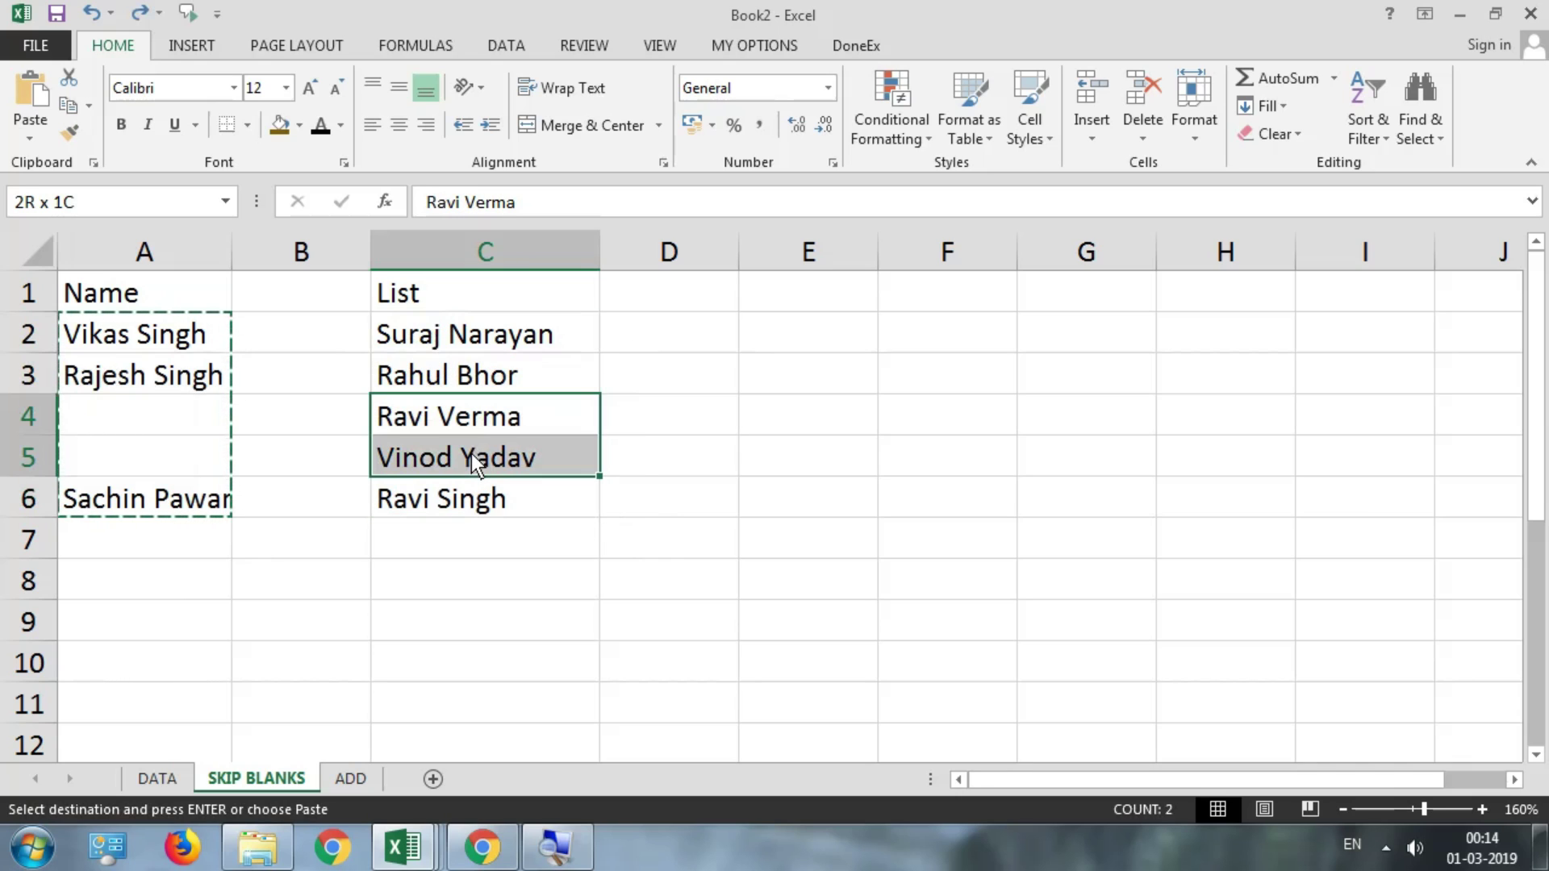
{"action": "left_click_drag", "start_coordinate": [153, 415], "coordinate": [155, 454]}
{"action": "left_click_drag", "start_coordinate": [475, 416], "coordinate": [473, 446]}
{"action": "left_click_drag", "start_coordinate": [187, 341], "coordinate": [185, 379]}
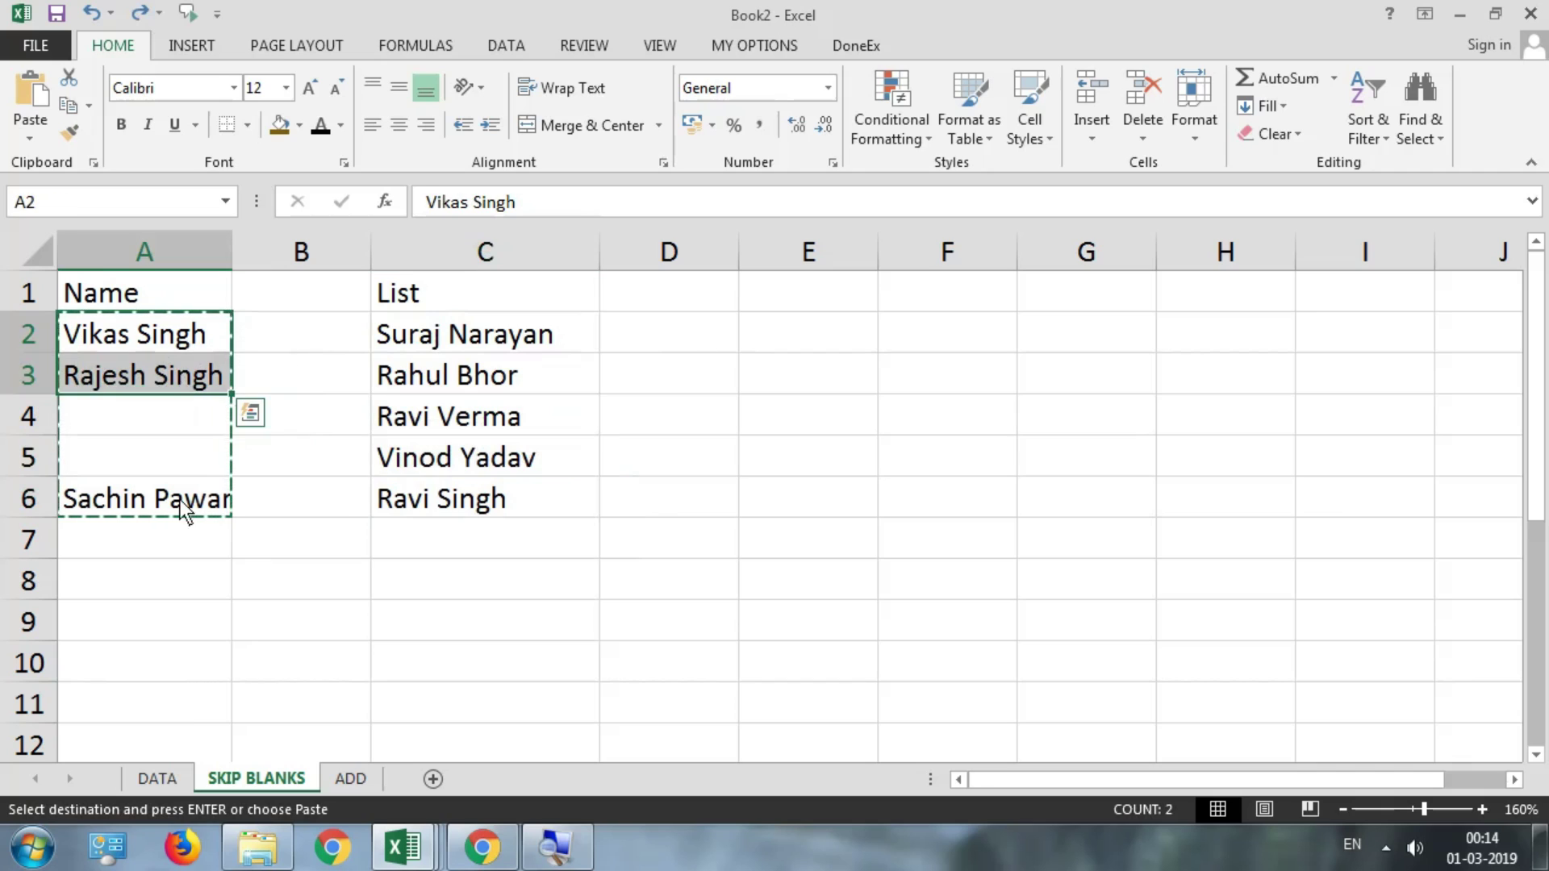
{"action": "left_click", "coordinate": [179, 502]}
{"action": "left_click_drag", "start_coordinate": [486, 339], "coordinate": [482, 377]}
{"action": "left_click", "coordinate": [473, 500]}
{"action": "left_click", "coordinate": [490, 339]}
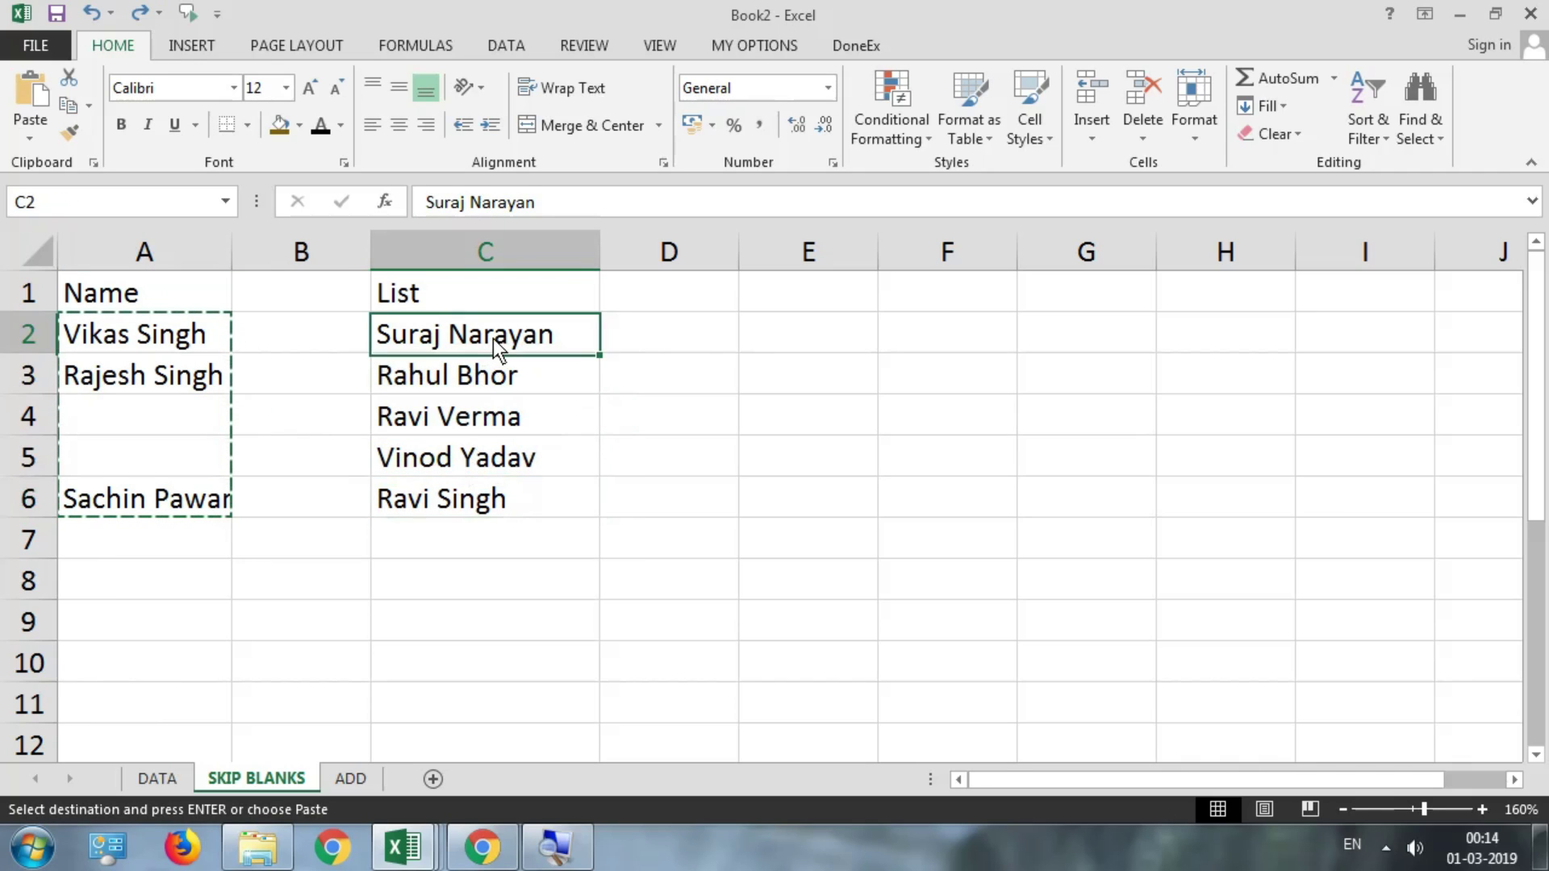
{"action": "left_click", "coordinate": [493, 386]}
{"action": "left_click", "coordinate": [506, 504]}
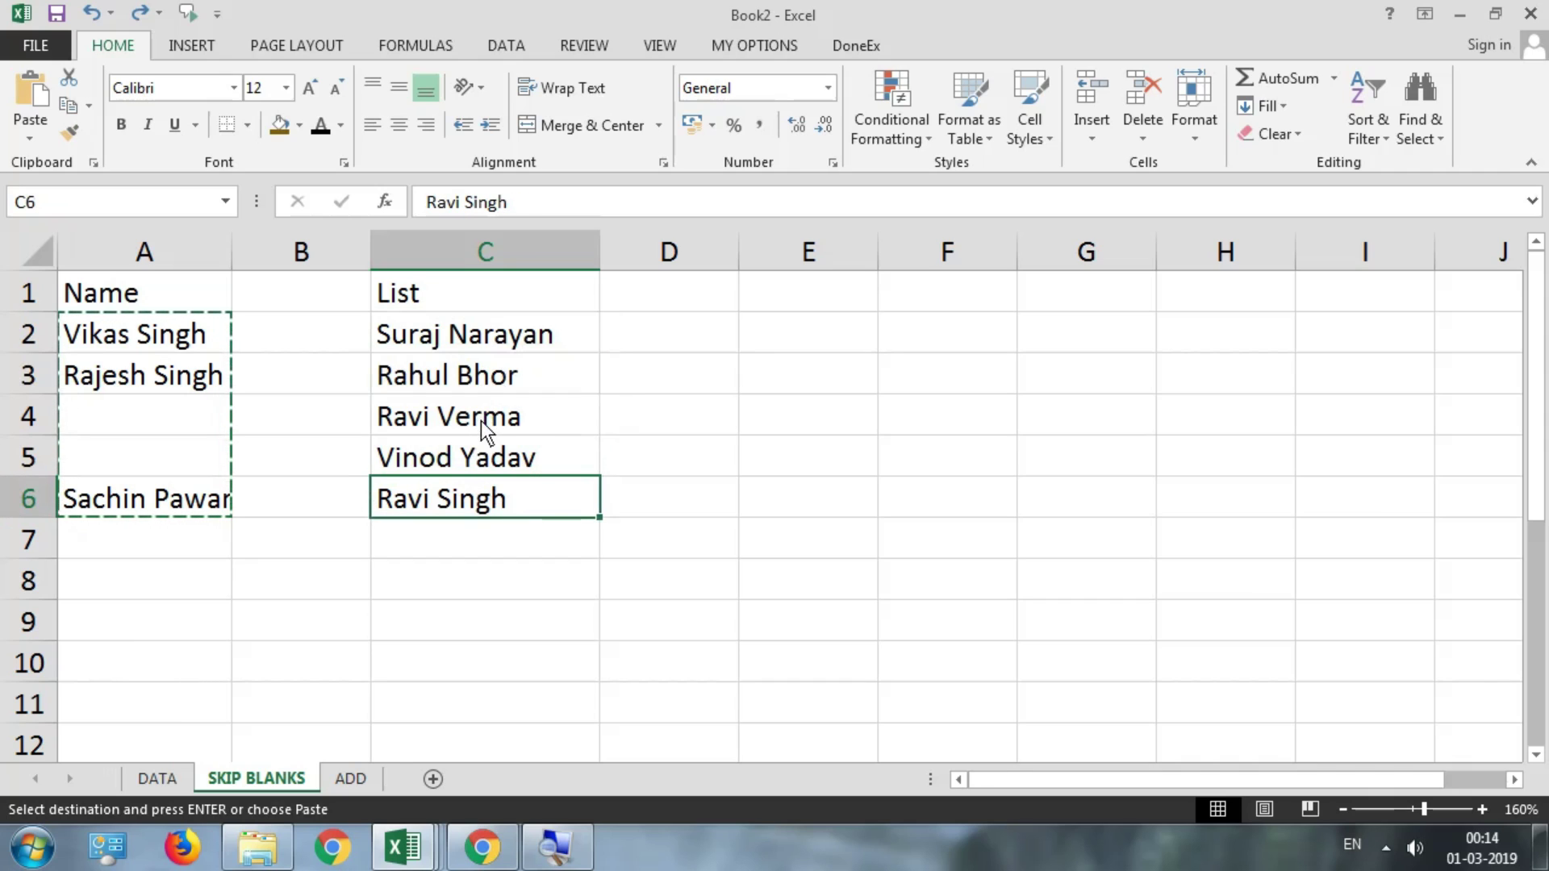
{"action": "left_click_drag", "start_coordinate": [480, 420], "coordinate": [481, 463]}
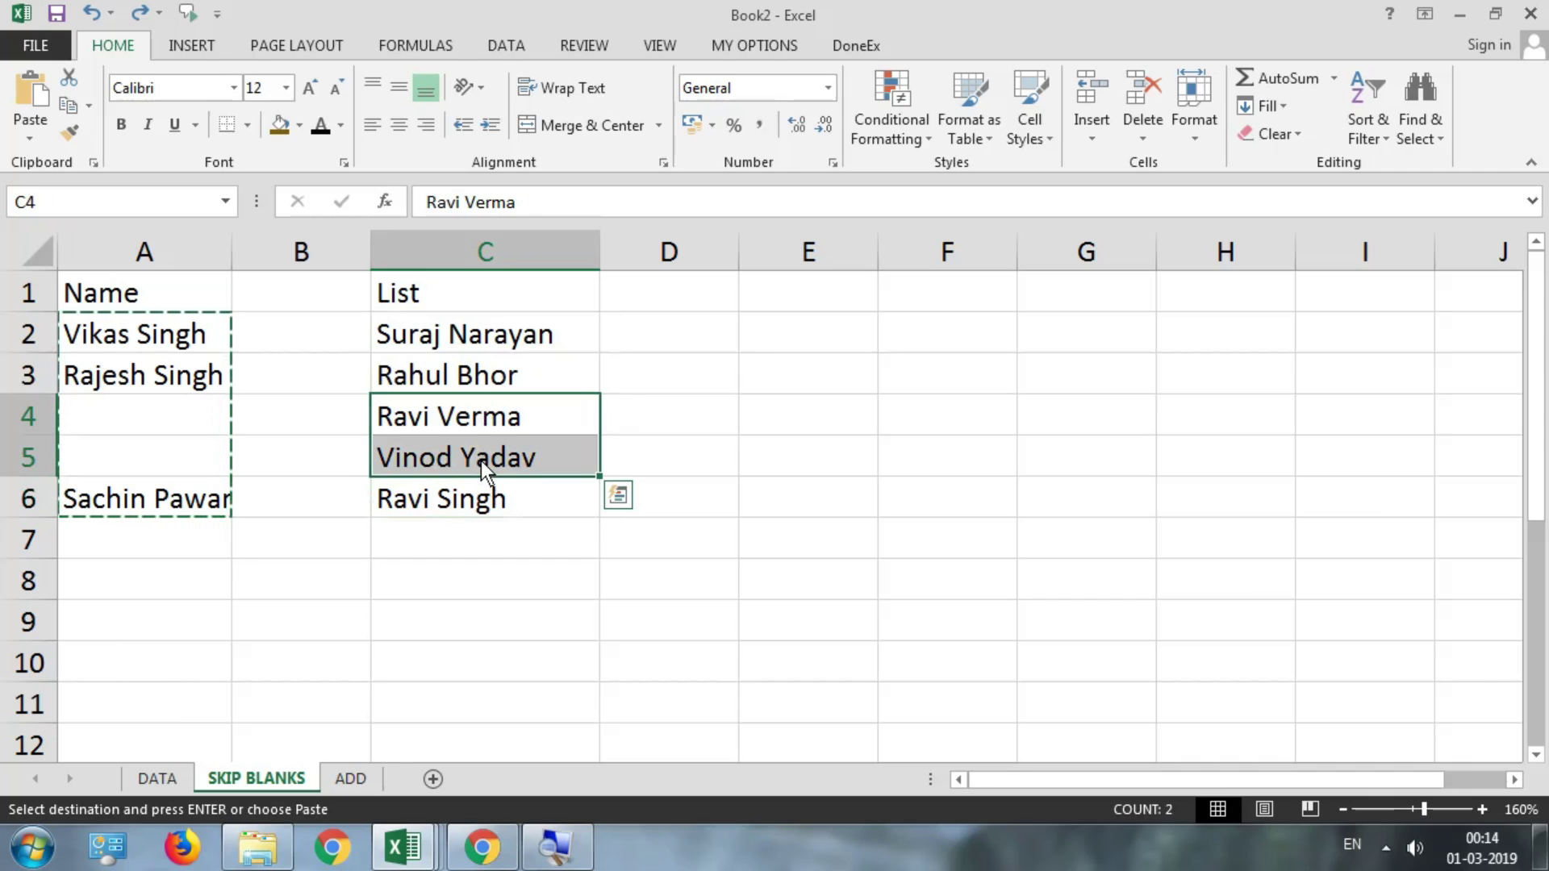
- Paste the copied names over the List column from C2 using Paste Special with Skip blanks, and clear the copy selection
{"action": "left_click", "coordinate": [536, 338]}
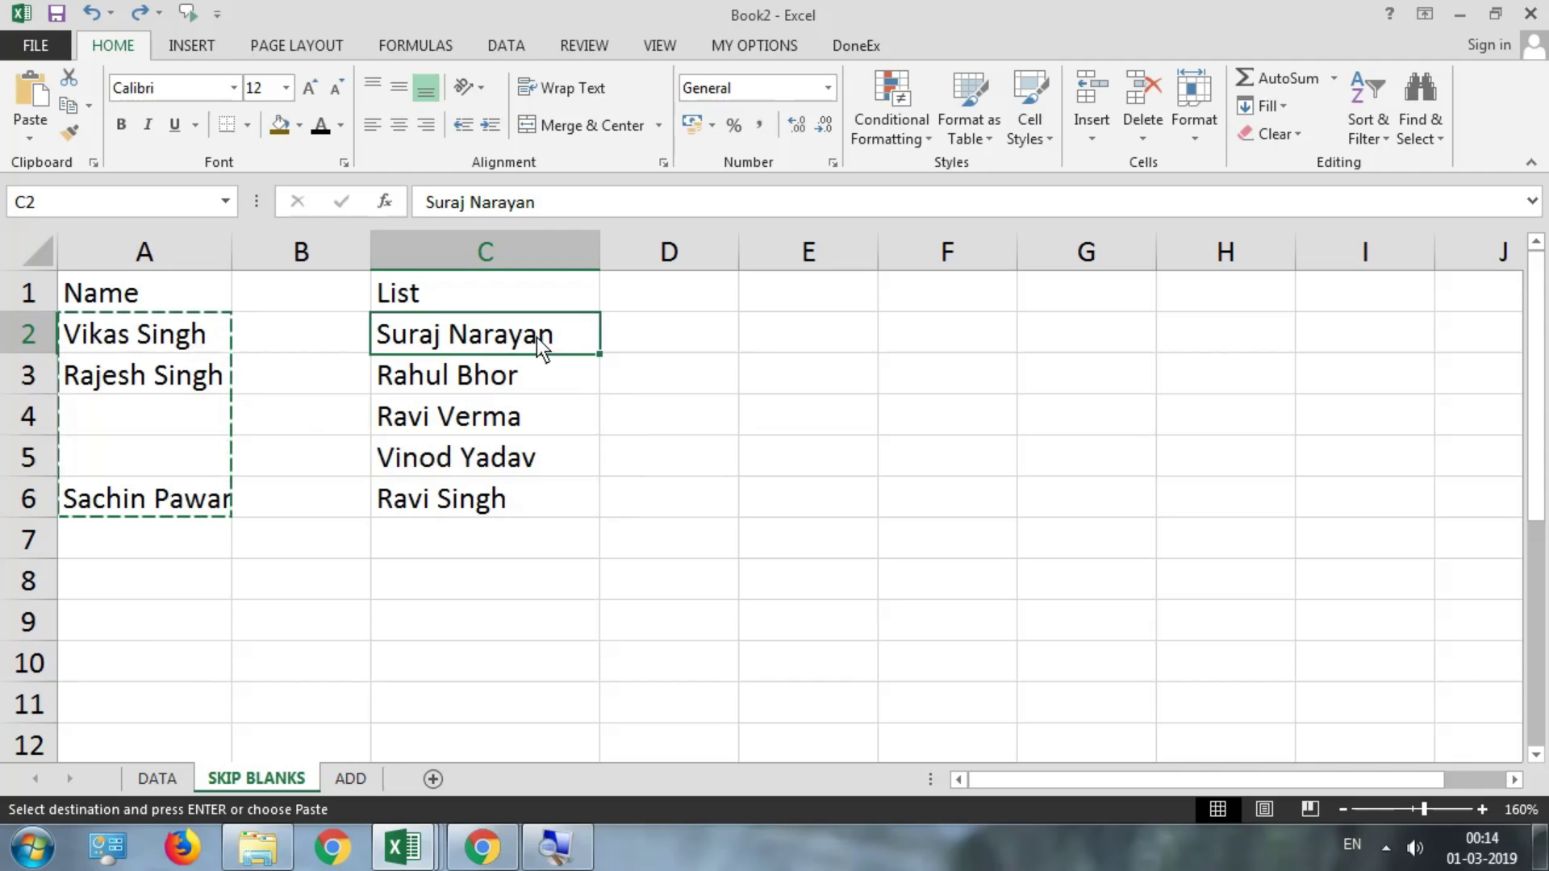
{"action": "left_click", "coordinate": [39, 144]}
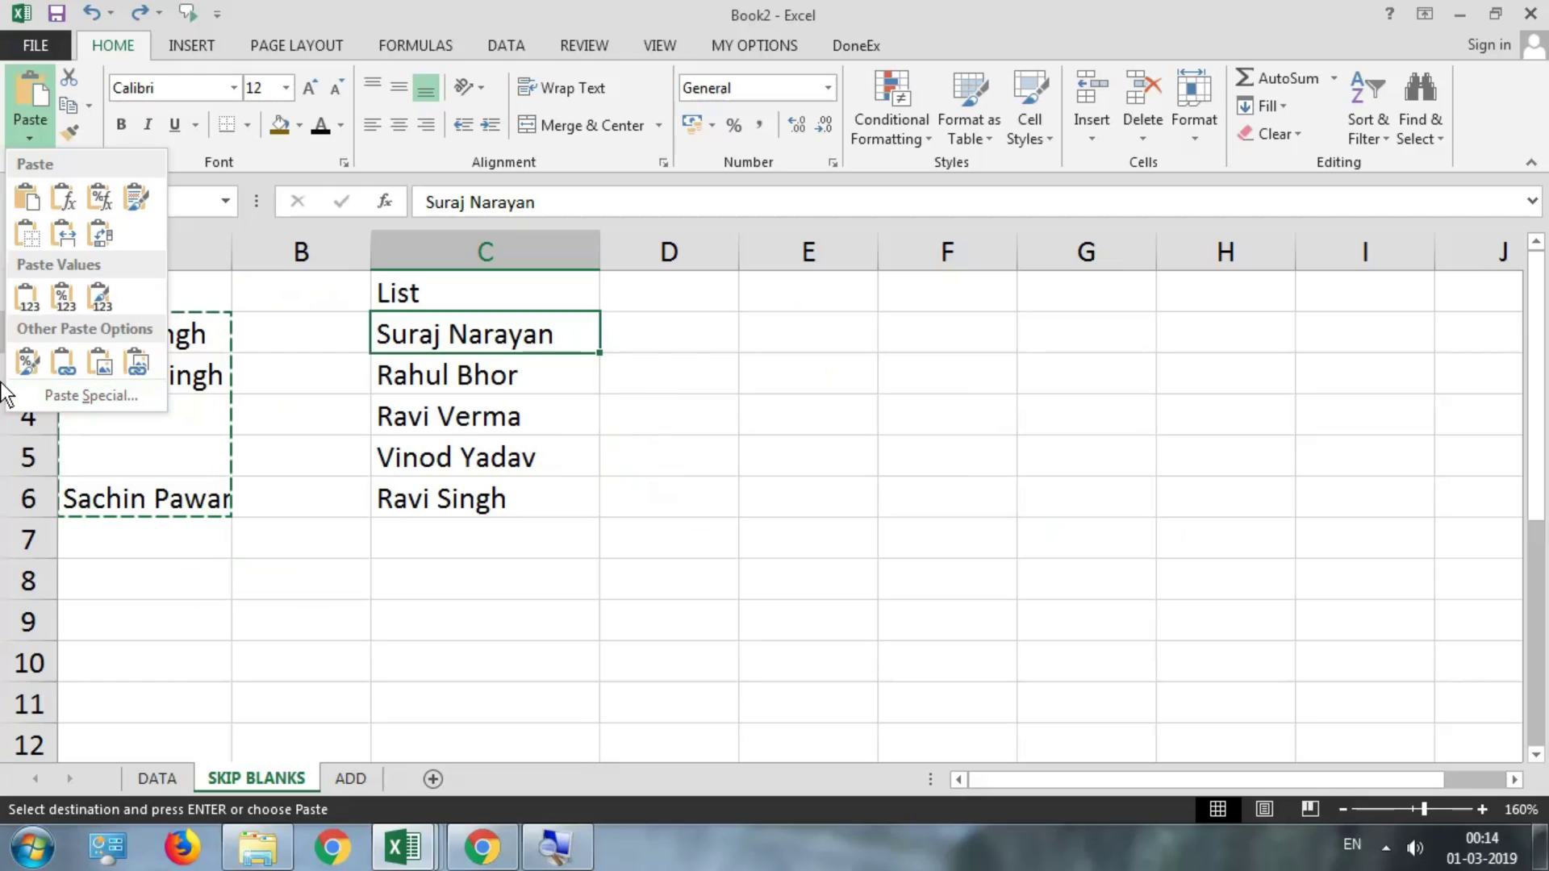
{"action": "left_click", "coordinate": [23, 395]}
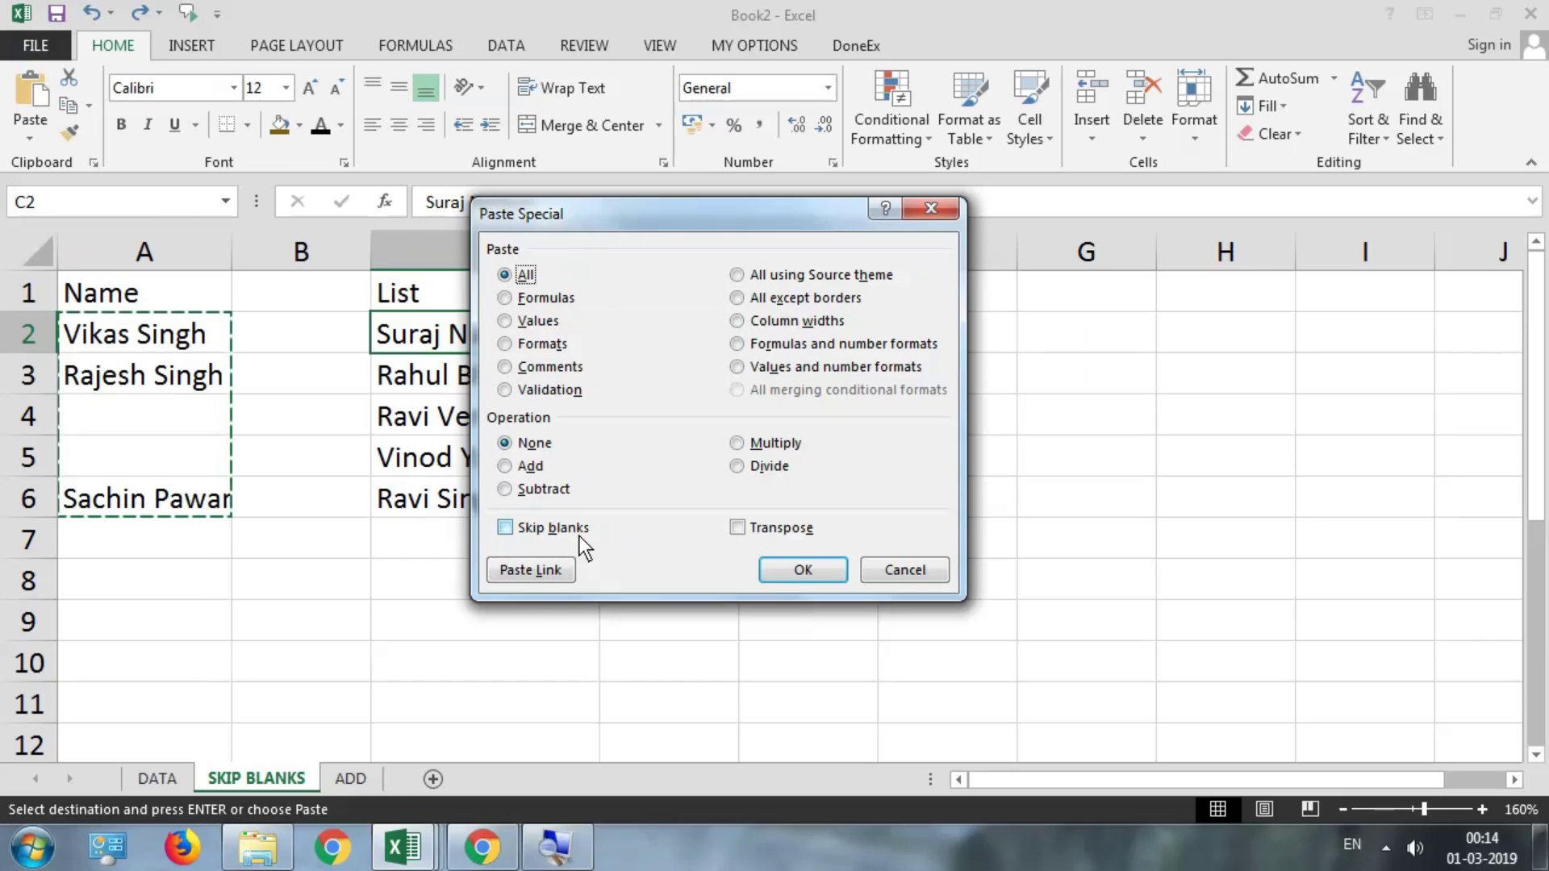
{"action": "left_click", "coordinate": [551, 527]}
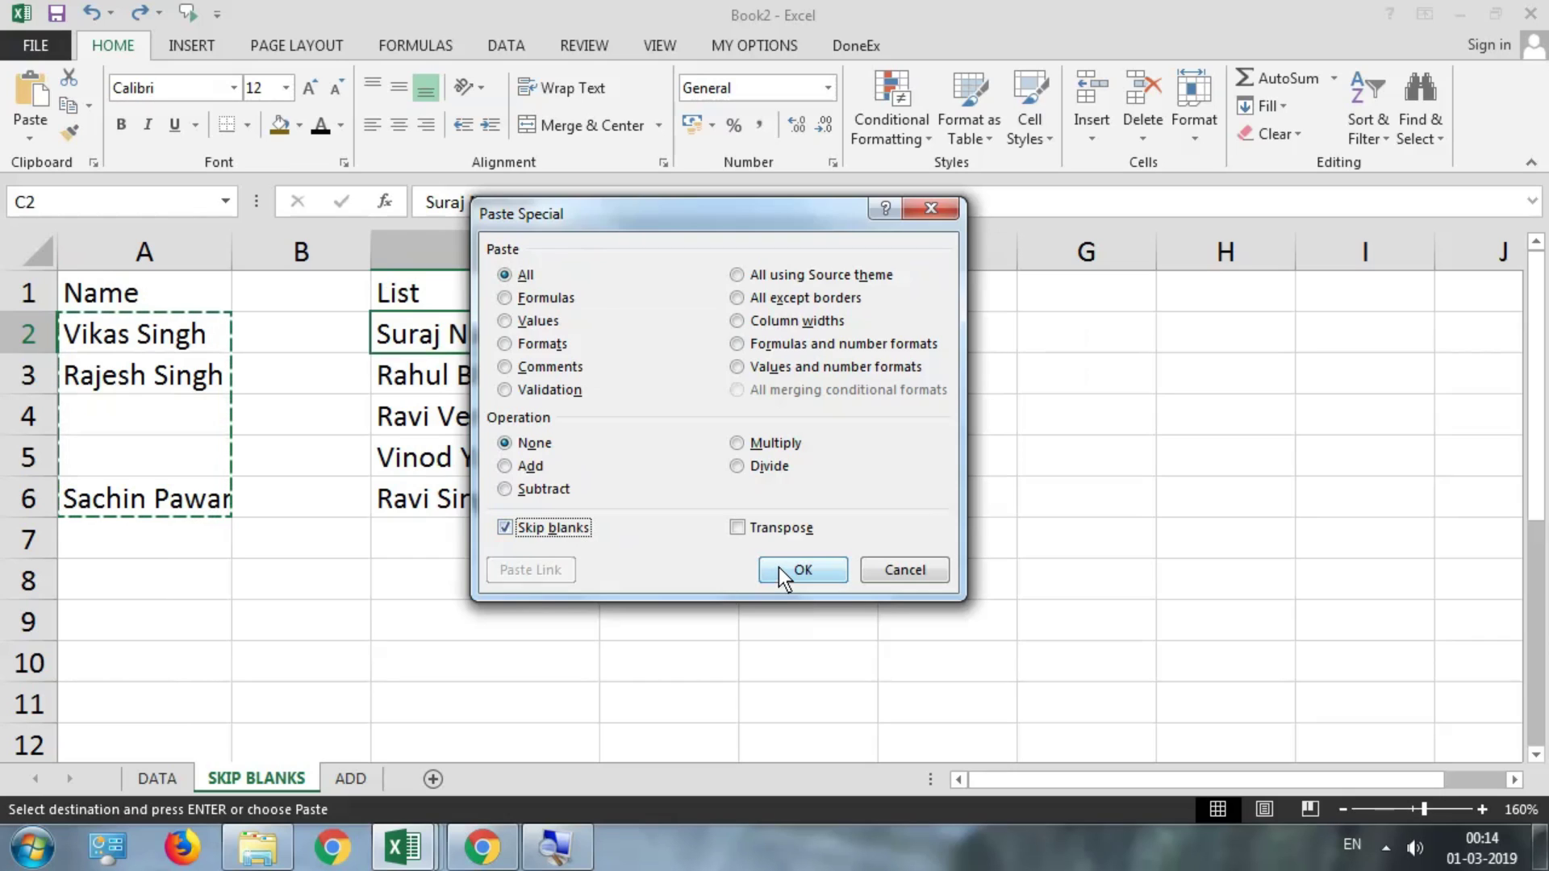
{"action": "left_click", "coordinate": [857, 578]}
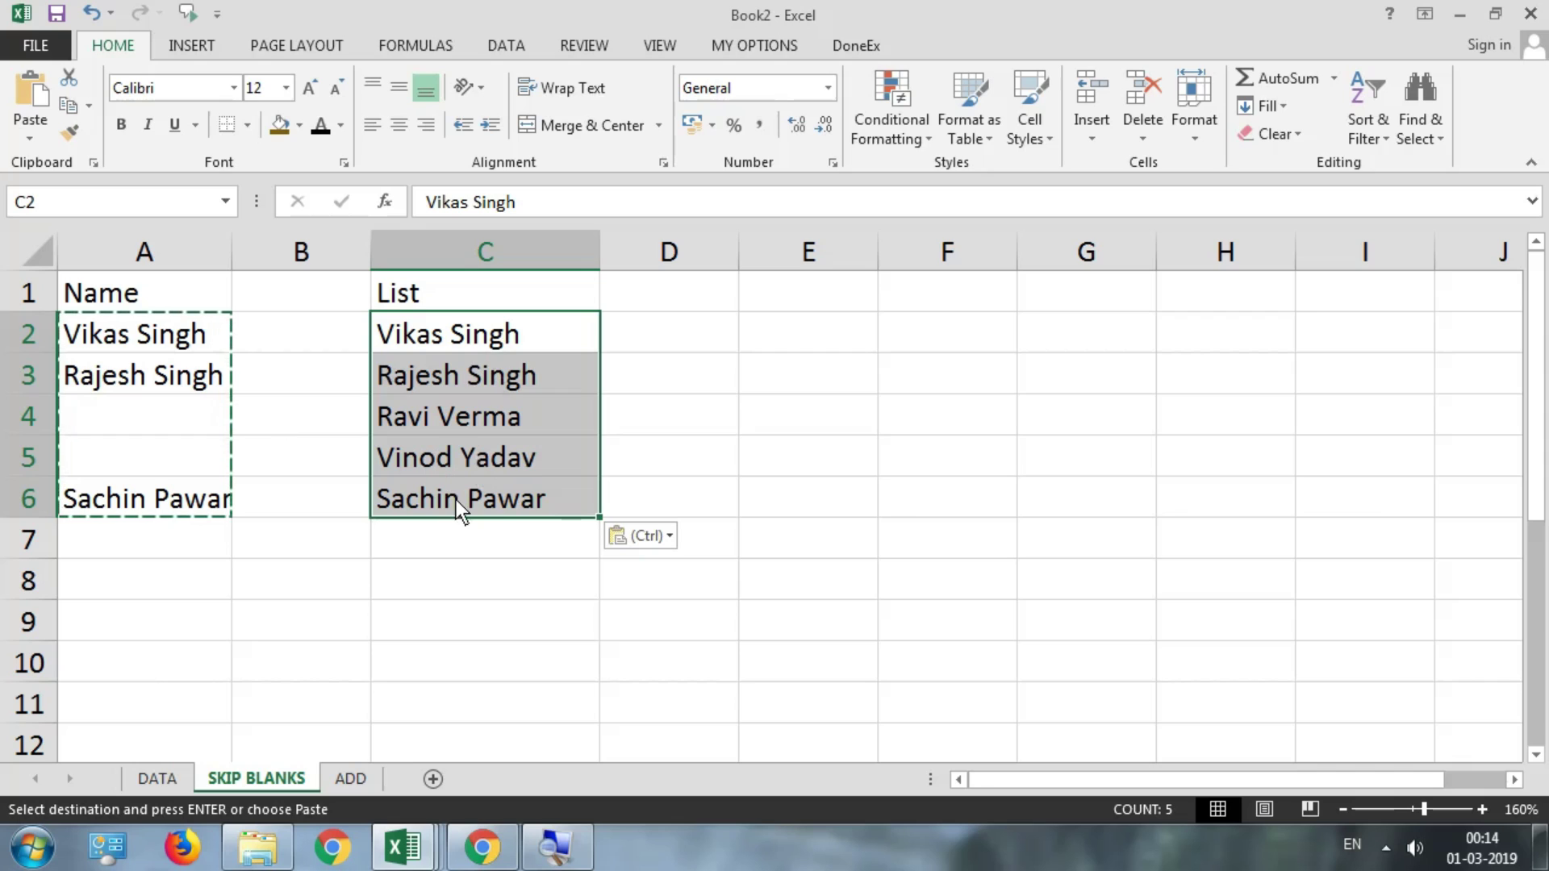
{"action": "key", "text": "Escape"}
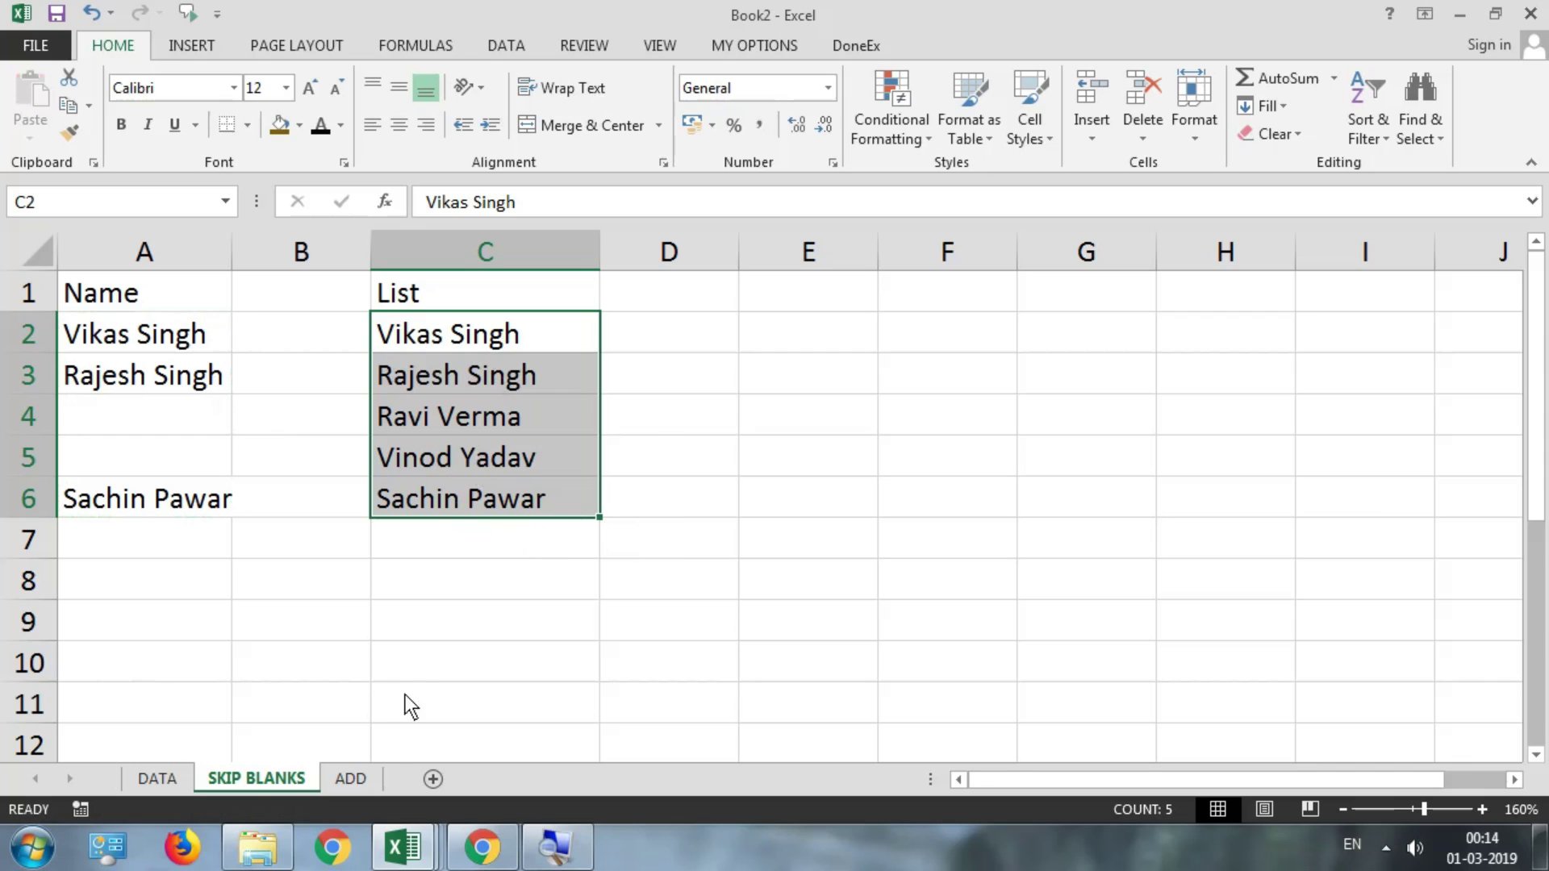
- On the ADD sheet, enter the heading GRACE in F1 above the value 10
{"action": "left_click", "coordinate": [352, 778]}
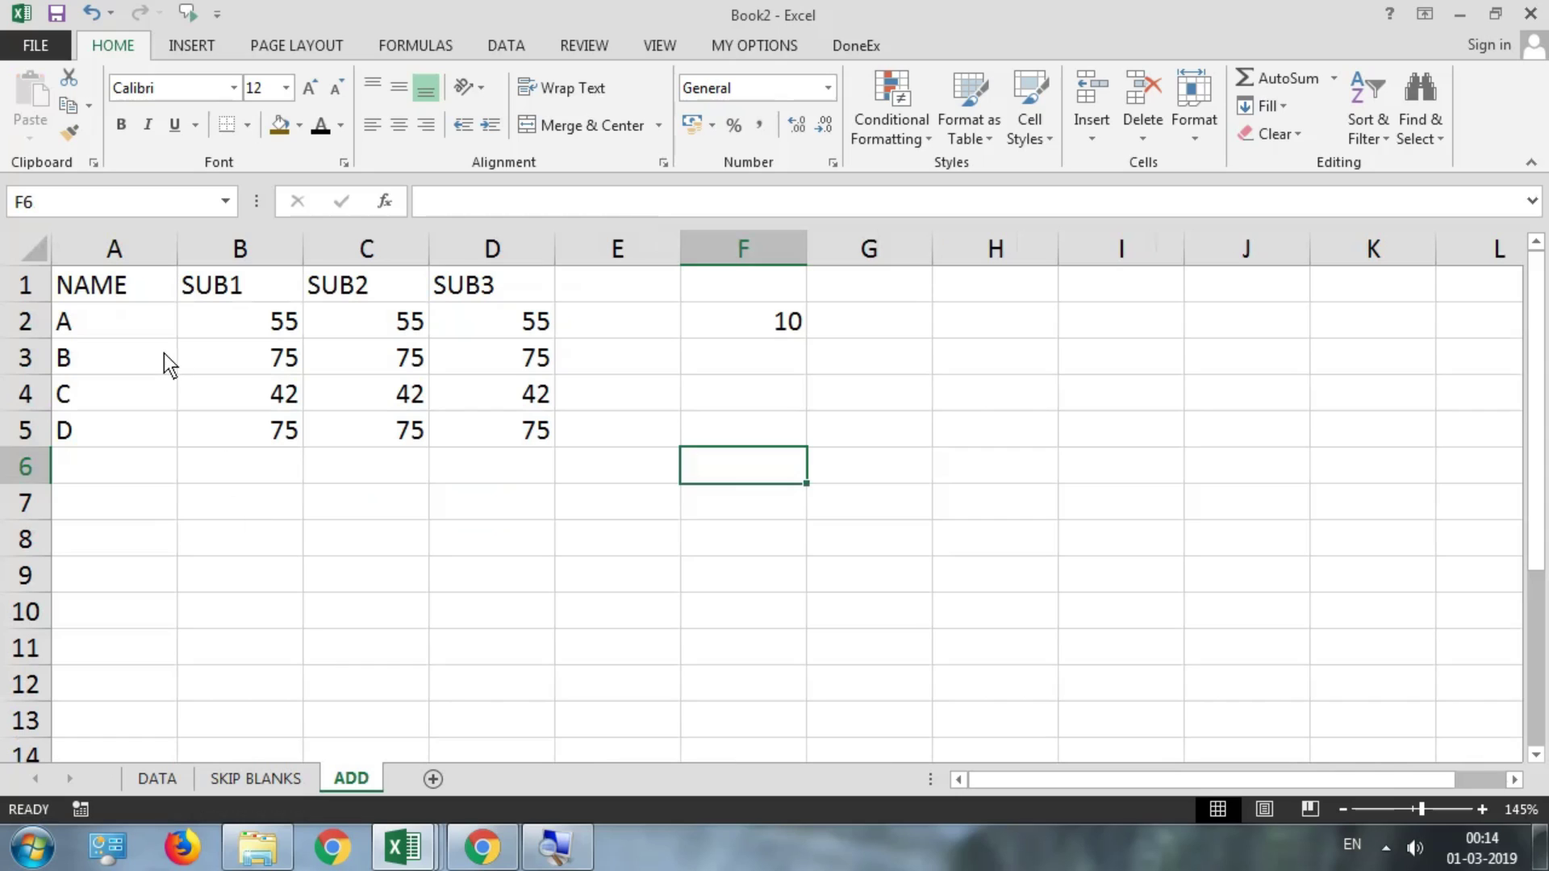
{"action": "left_click_drag", "start_coordinate": [284, 321], "coordinate": [564, 444]}
{"action": "left_click", "coordinate": [767, 327]}
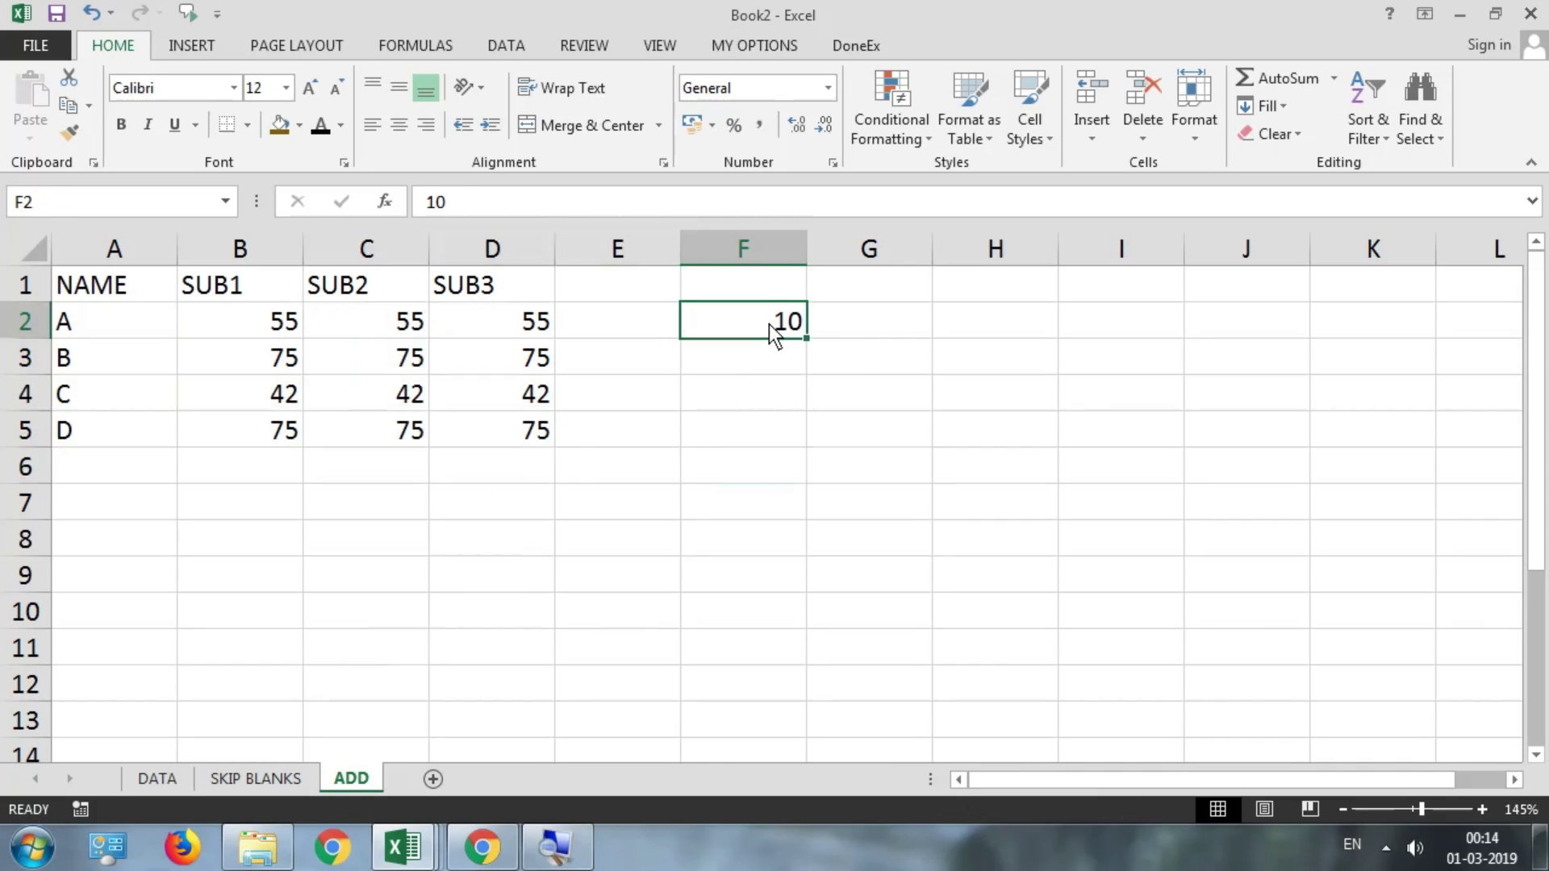
{"action": "left_click", "coordinate": [765, 278]}
{"action": "type", "text": "g"}
{"action": "key", "text": "BackSpace"}
{"action": "type", "text": "G"}
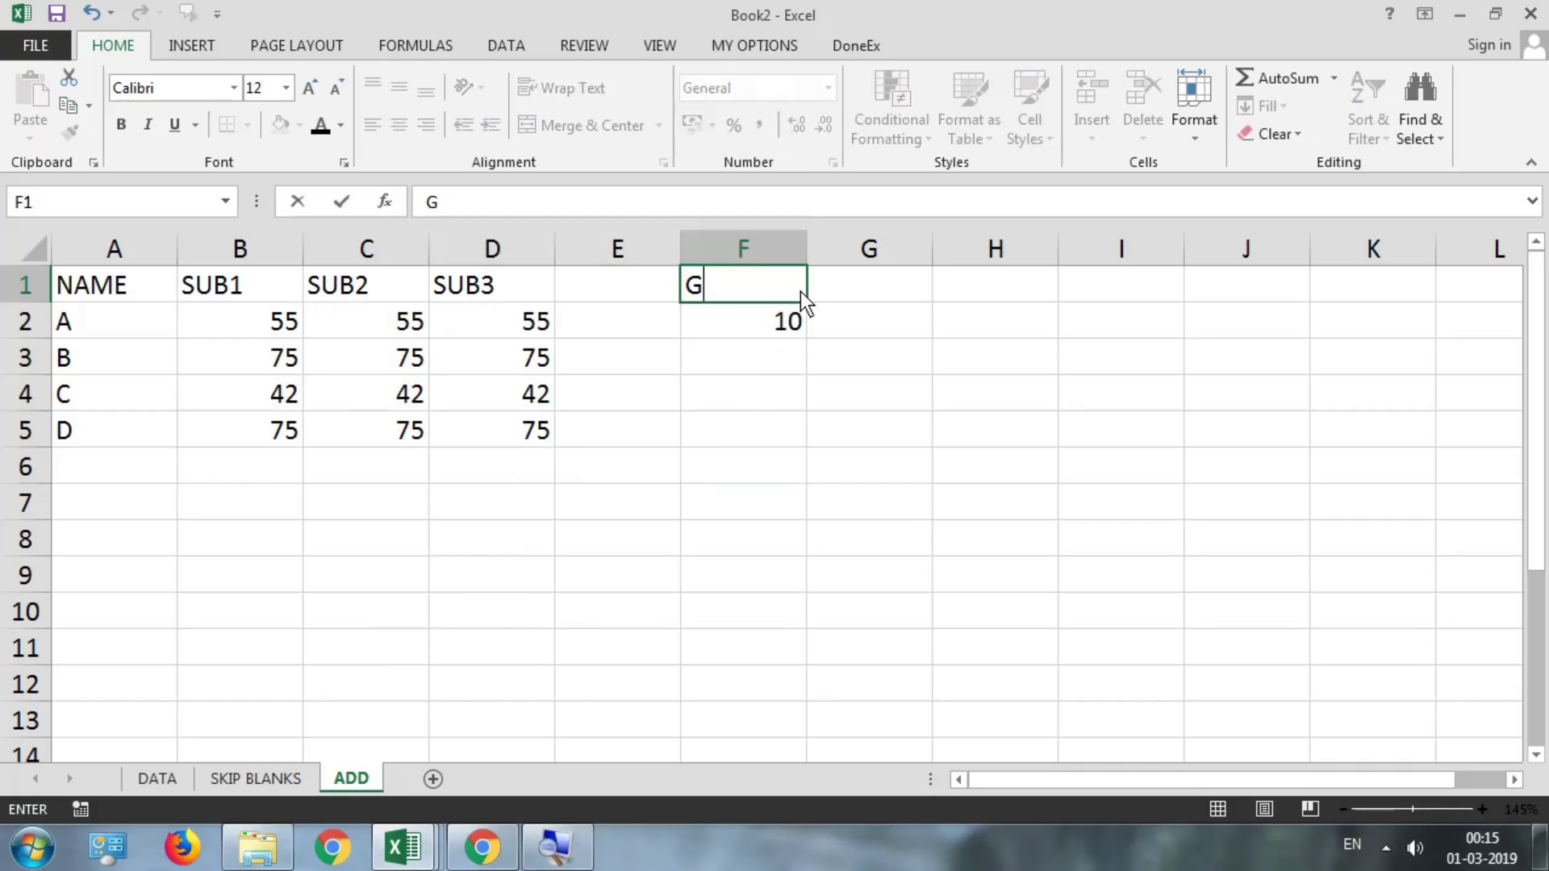
{"action": "type", "text": "RACE"}
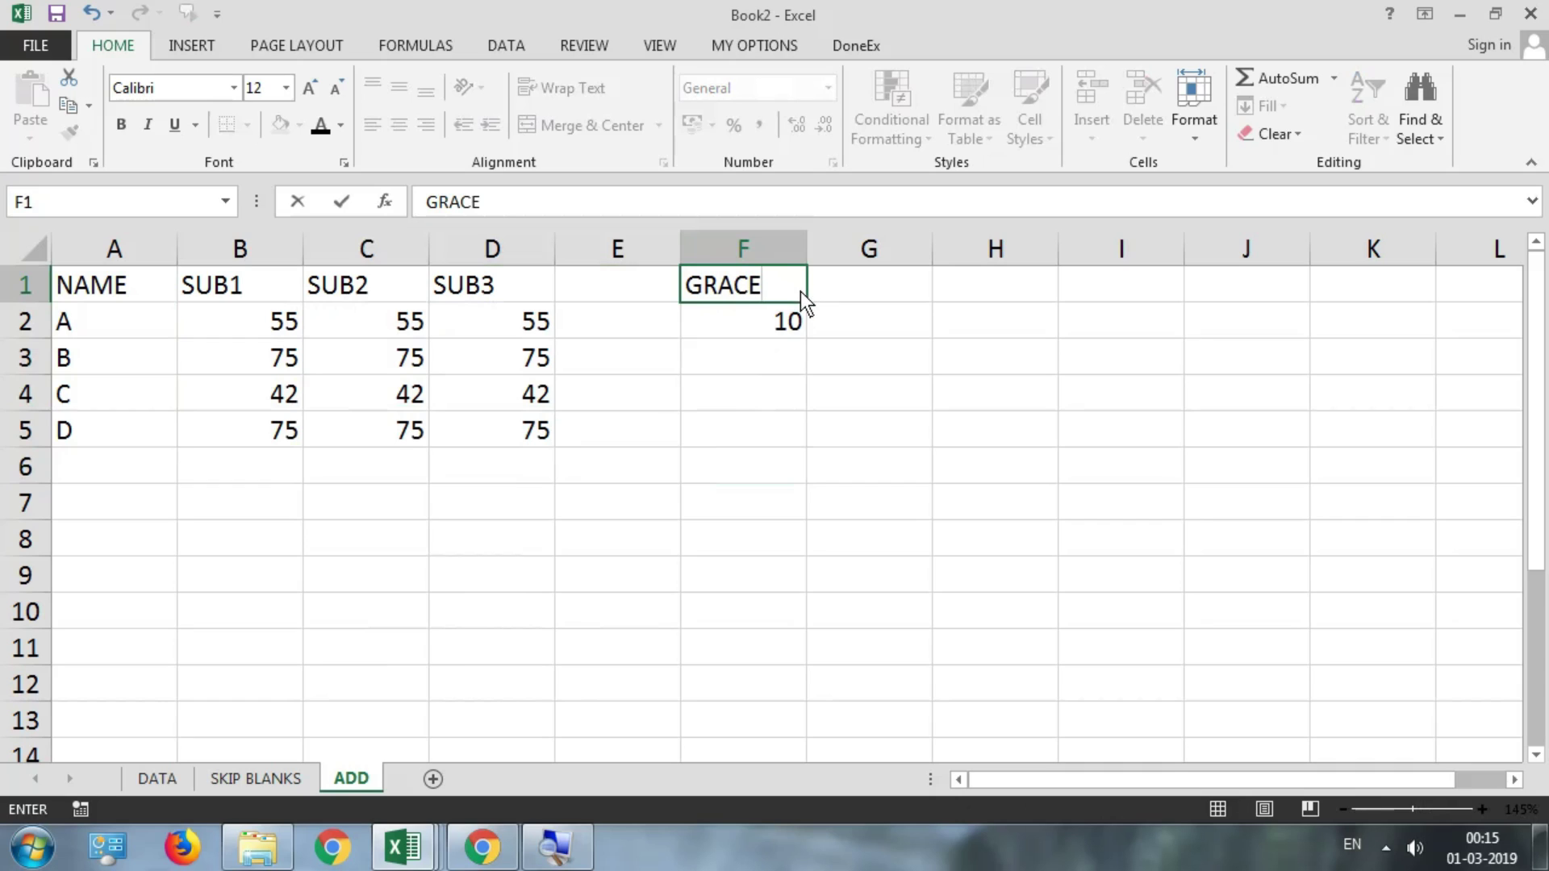
{"action": "key", "text": "Return"}
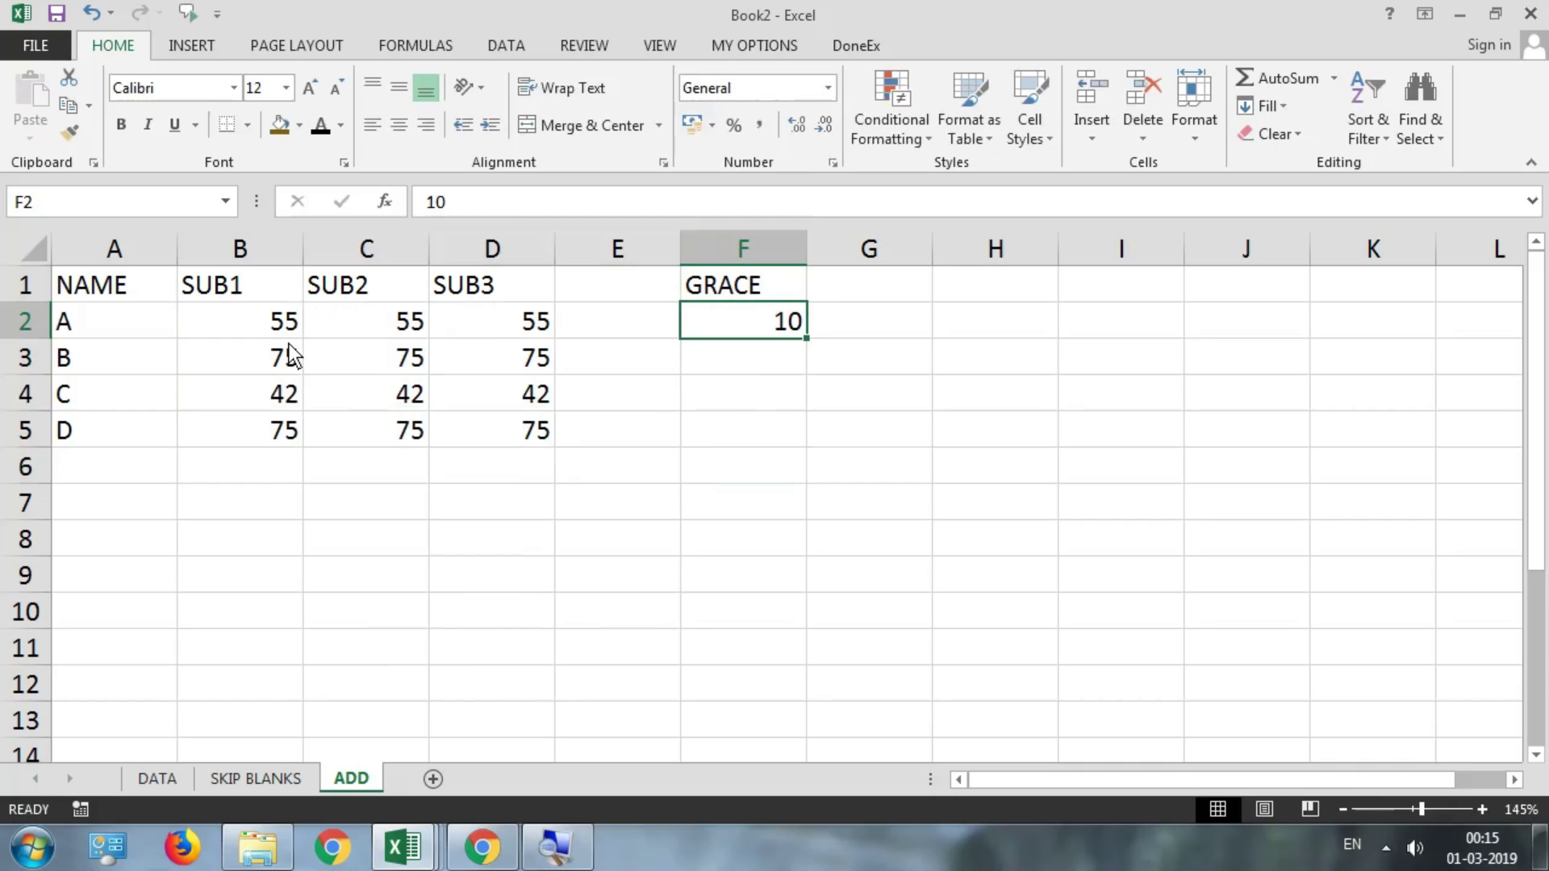
- Copy the grace value in F2 for use on the subject marks
{"action": "left_click_drag", "start_coordinate": [286, 327], "coordinate": [485, 443]}
{"action": "left_click", "coordinate": [742, 393]}
{"action": "left_click", "coordinate": [767, 318]}
{"action": "key", "text": "ctrl+c"}
- Add the copied grace value to all subject marks in B2:D5 using Paste Special with the Add operation
{"action": "left_click_drag", "start_coordinate": [290, 327], "coordinate": [506, 438]}
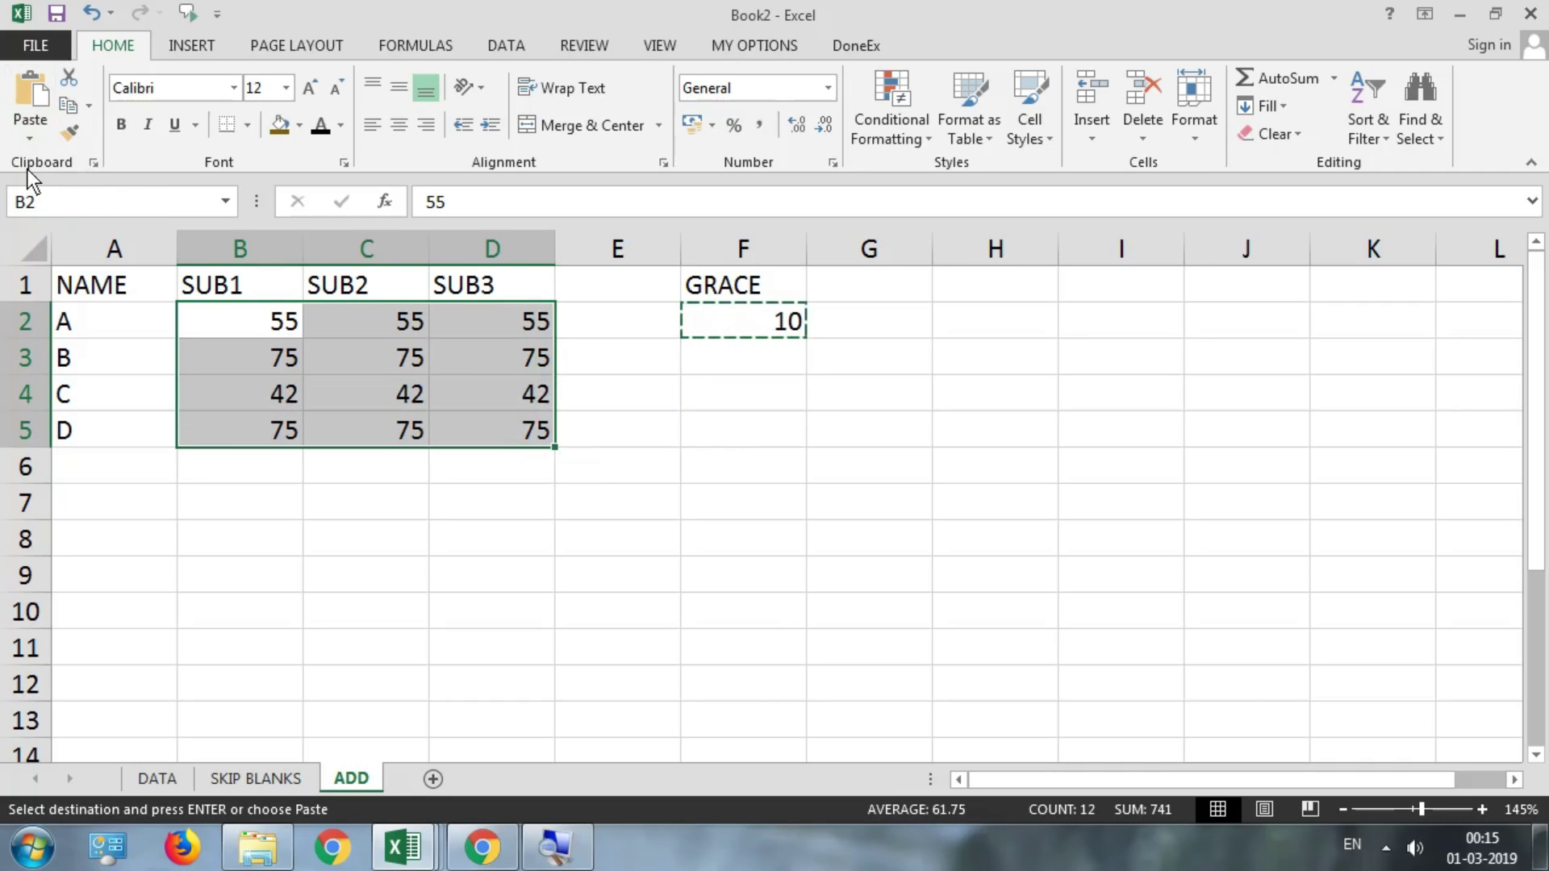
{"action": "left_click", "coordinate": [33, 140]}
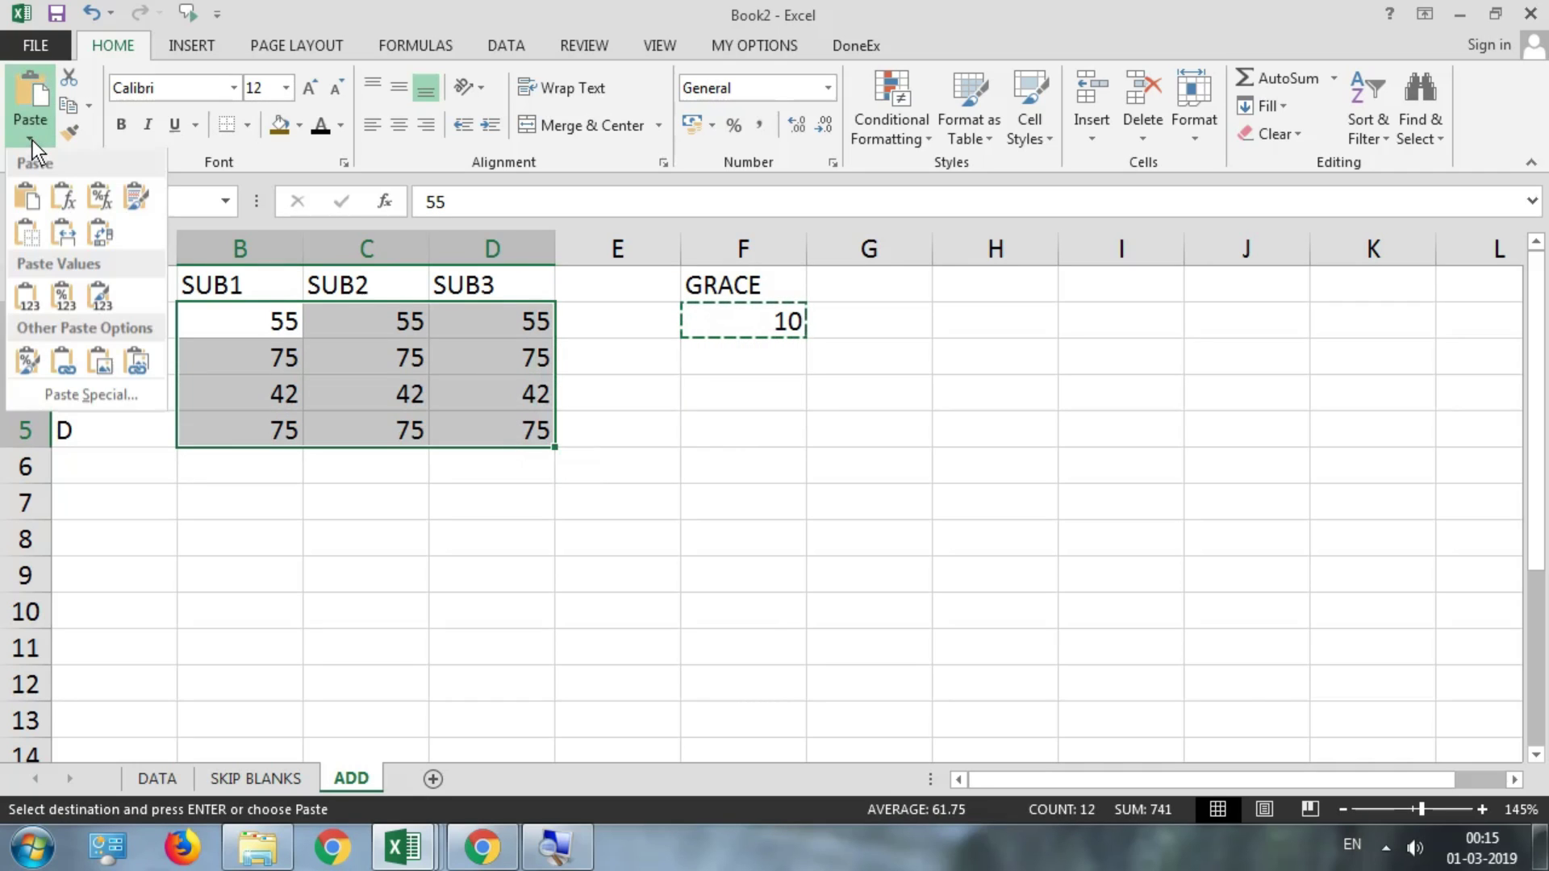
{"action": "left_click", "coordinate": [57, 392]}
{"action": "left_click_drag", "start_coordinate": [573, 226], "coordinate": [981, 202]}
{"action": "left_click", "coordinate": [939, 454]}
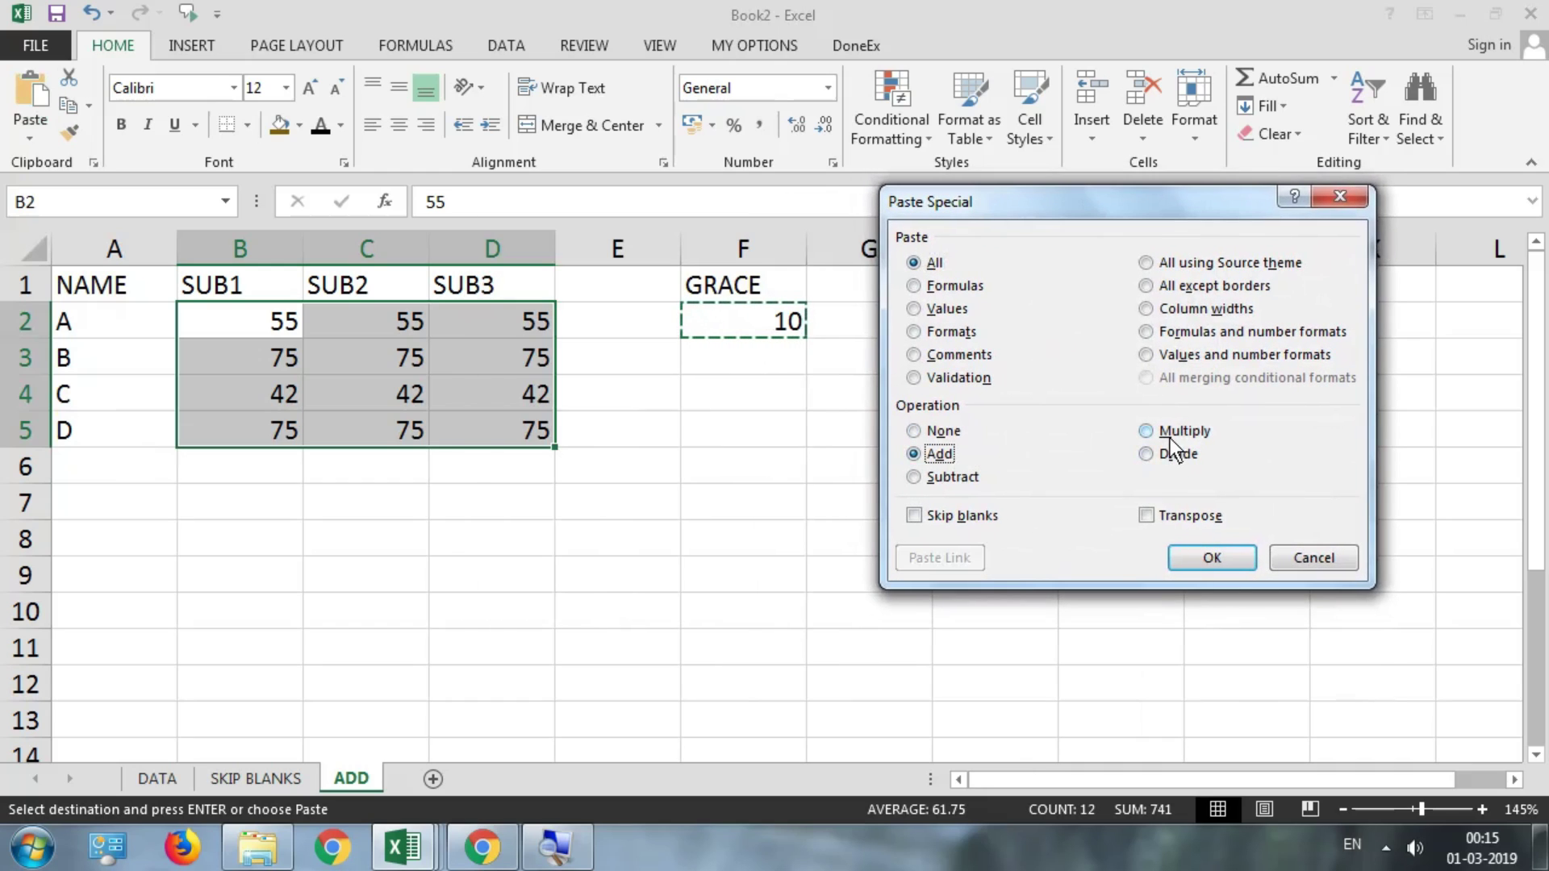
{"action": "left_click", "coordinate": [960, 476]}
{"action": "left_click", "coordinate": [1166, 454]}
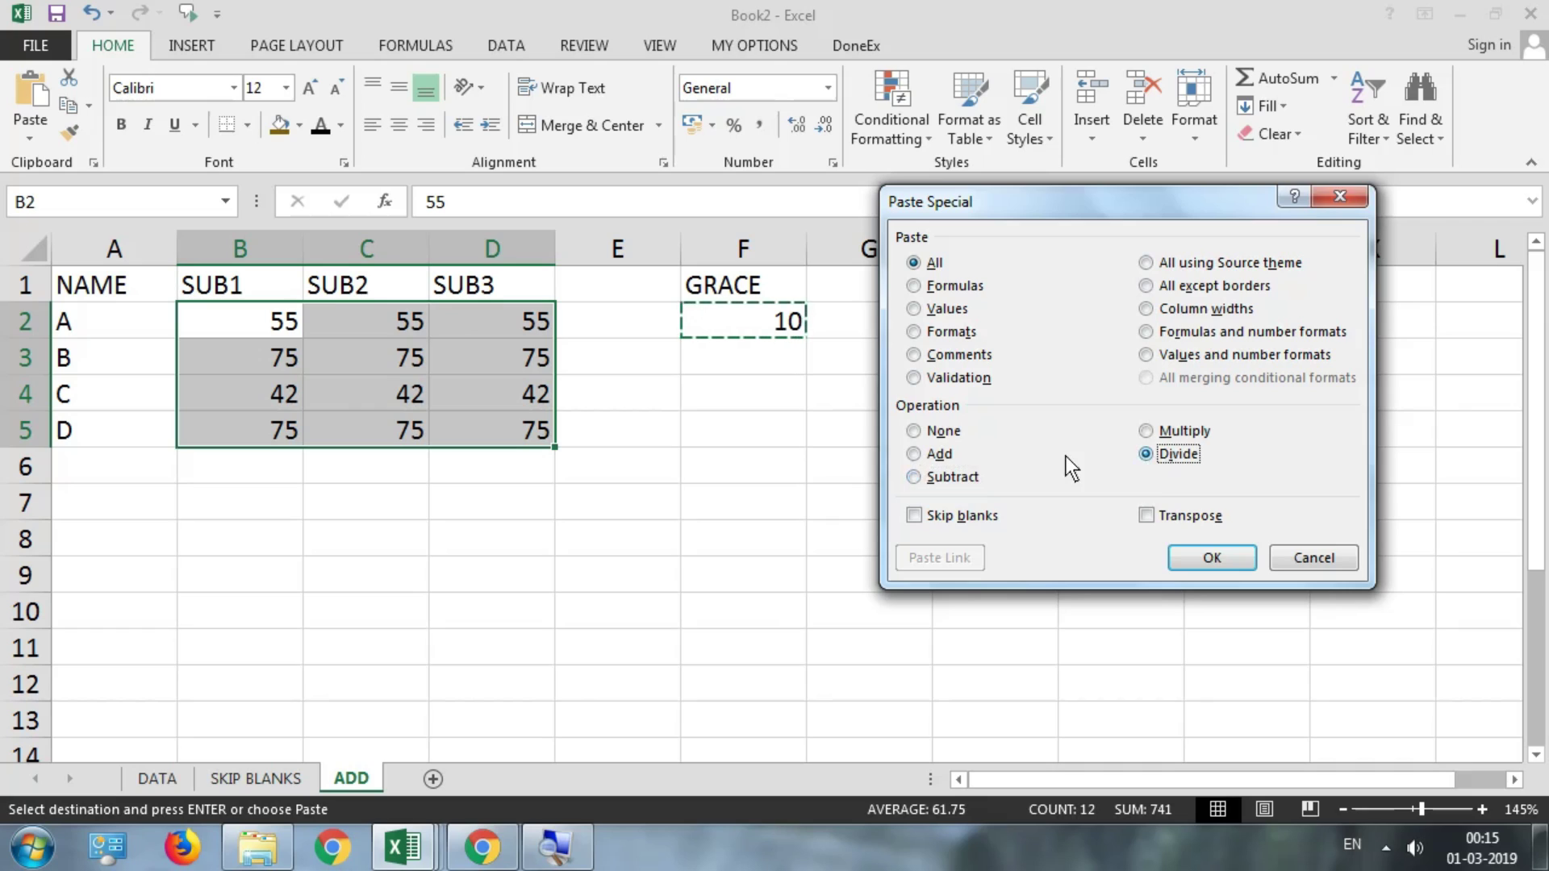
{"action": "left_click", "coordinate": [939, 454]}
{"action": "left_click", "coordinate": [1188, 563]}
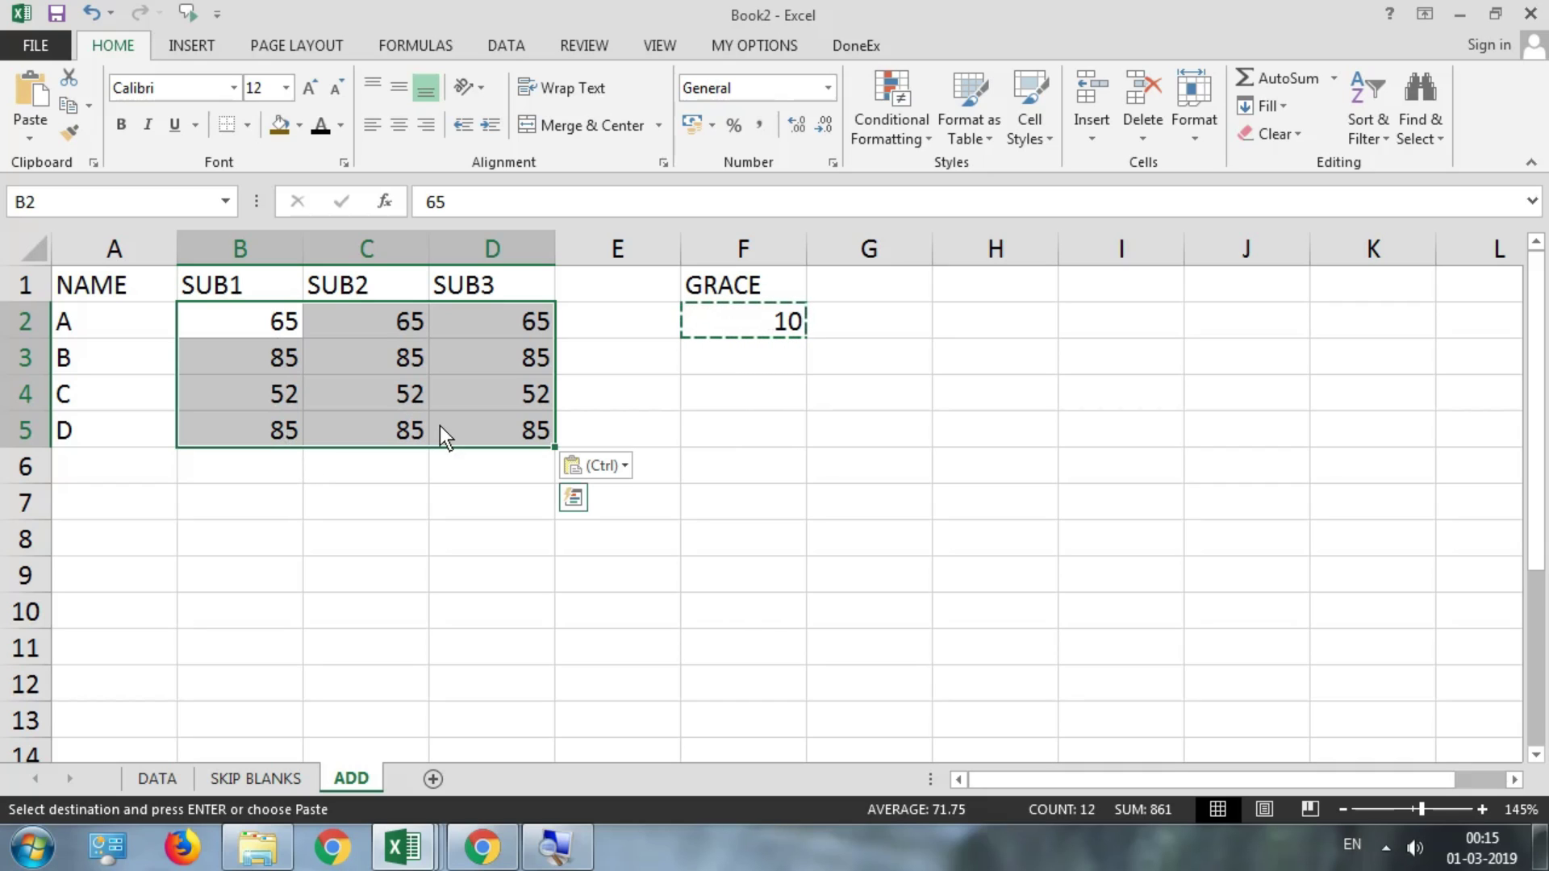
- Subtract the copied grace value from the marks in B2:D5 using Paste Special with the Subtract operation
{"action": "left_click", "coordinate": [27, 137]}
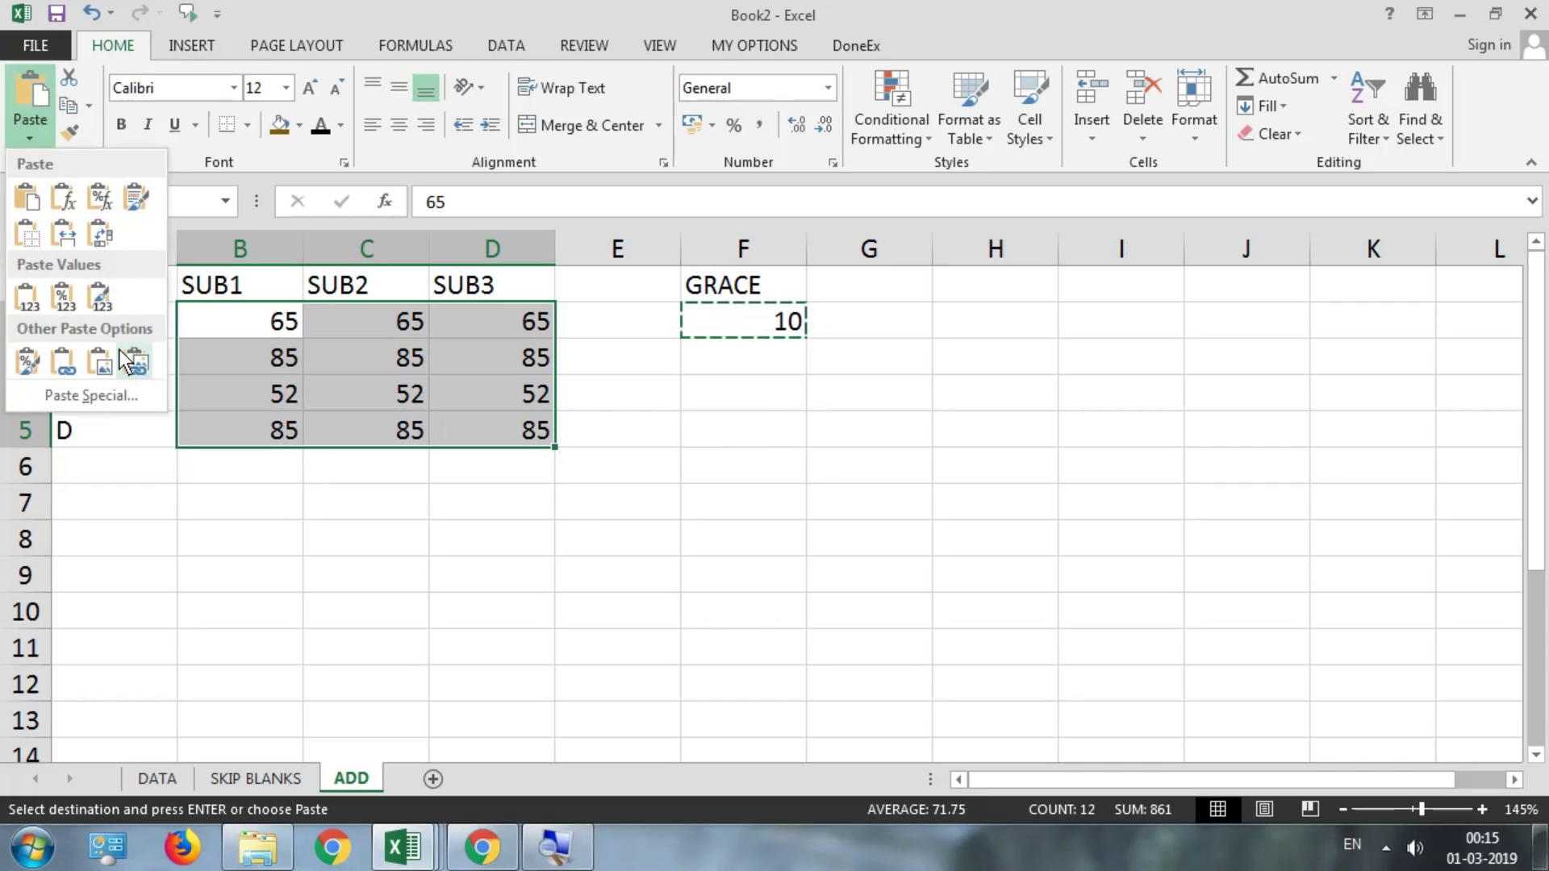
{"action": "left_click", "coordinate": [105, 399]}
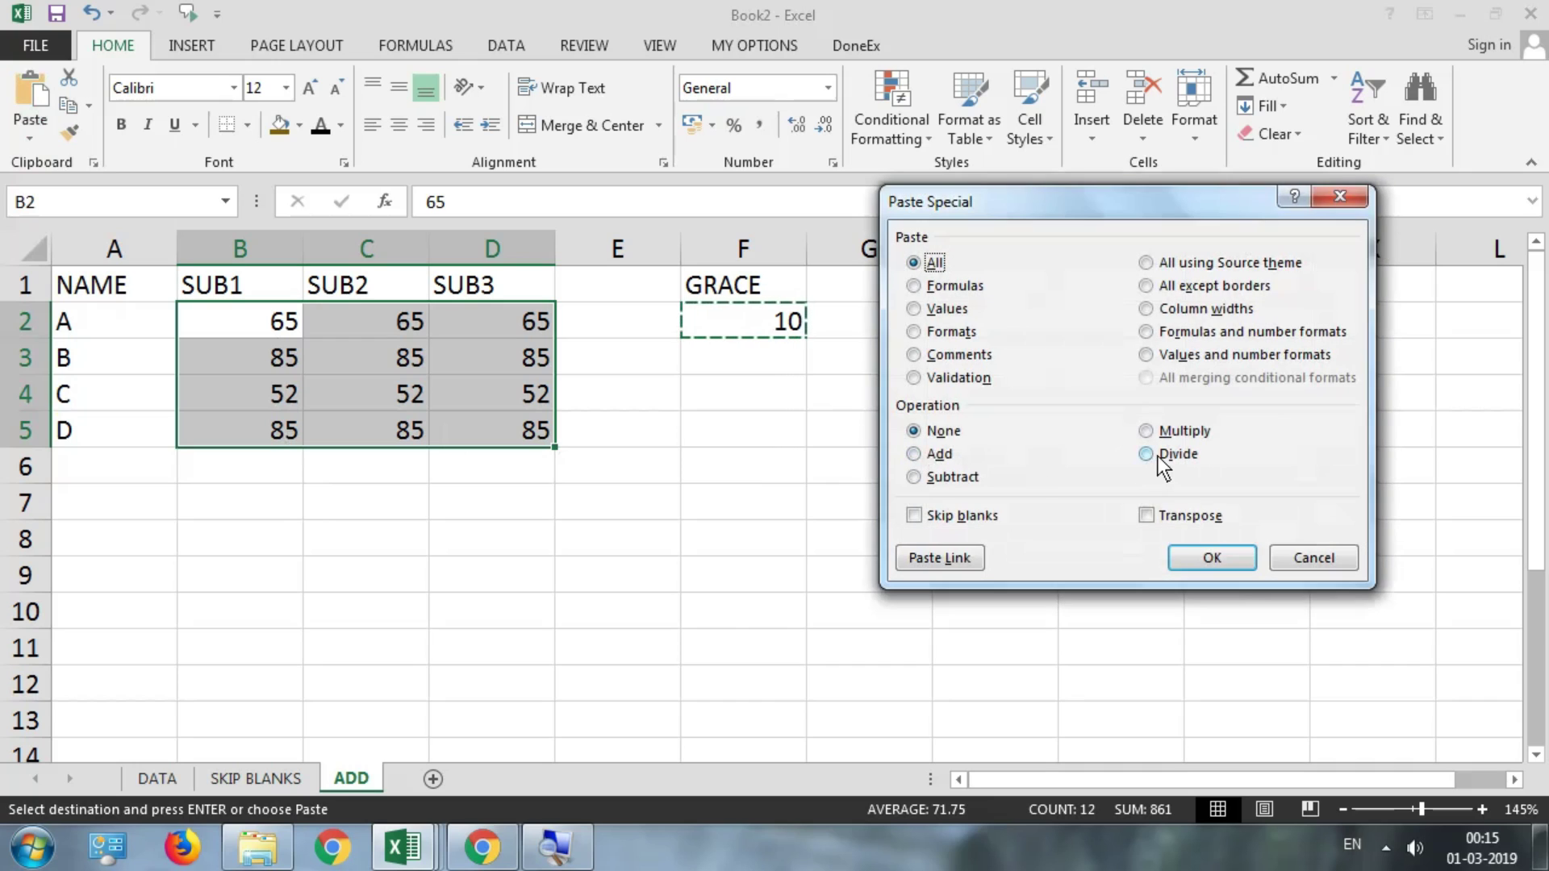
{"action": "left_click", "coordinate": [952, 477]}
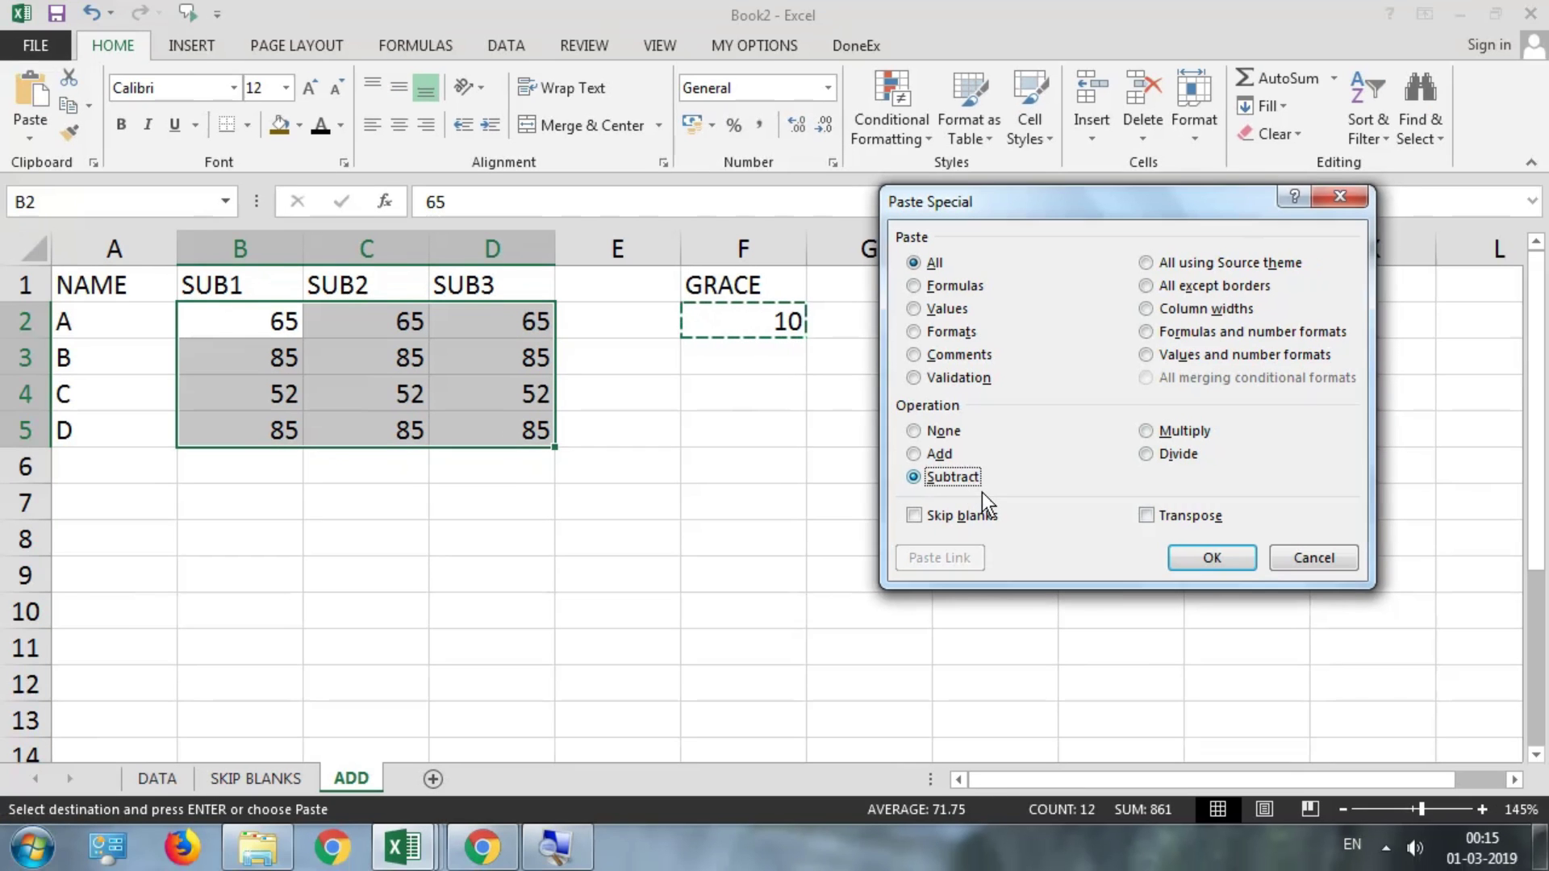
{"action": "left_click", "coordinate": [1215, 560]}
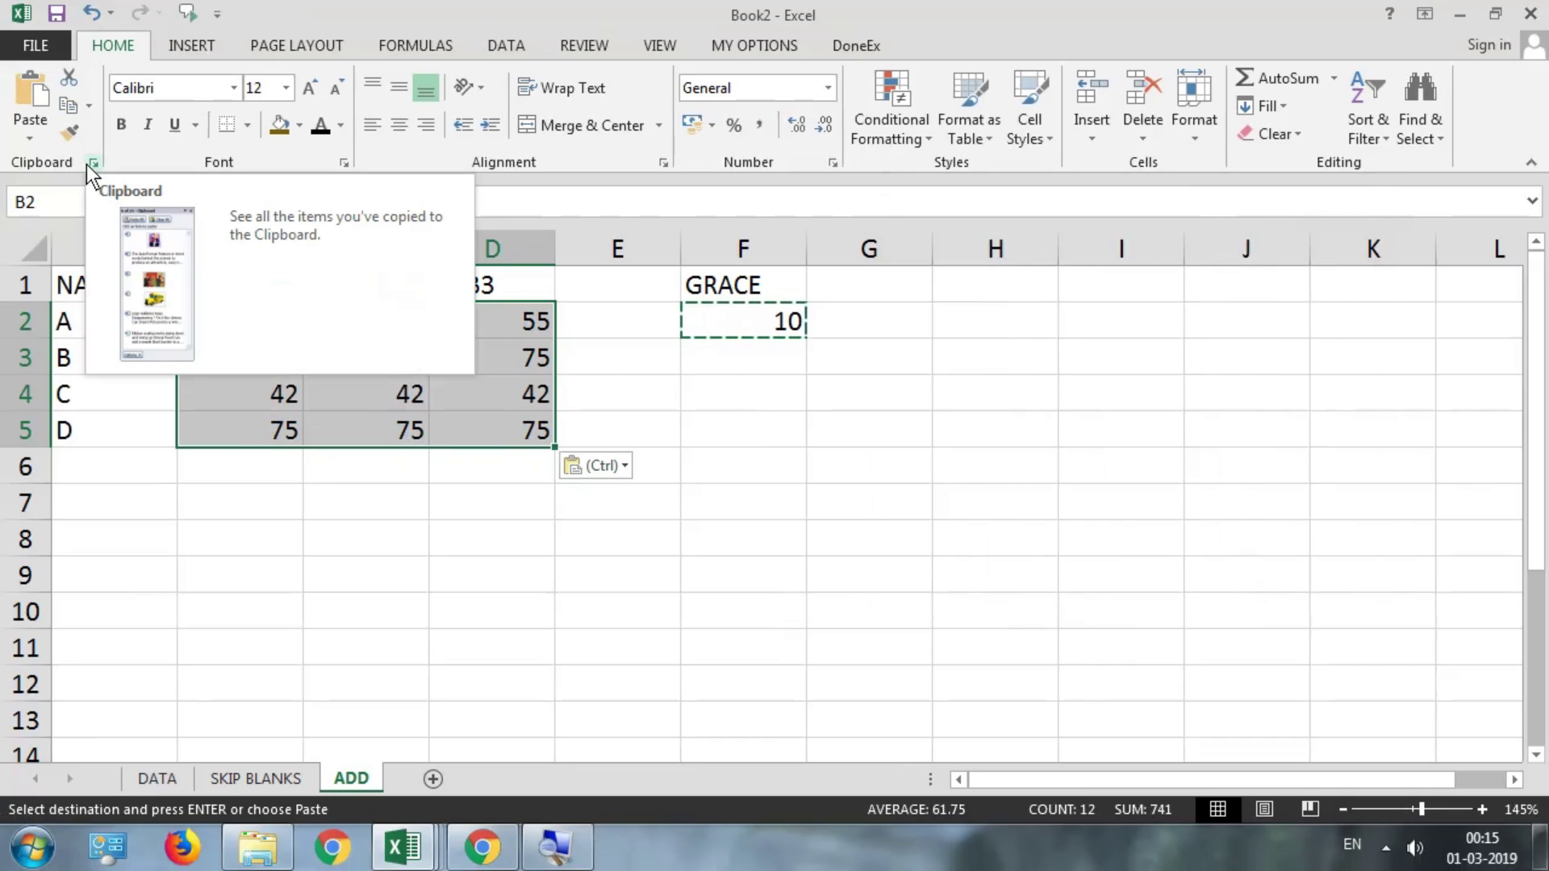
- Multiply the marks in B2:D5 by the copied F2 value using Paste Special with the Multiply operation
{"action": "left_click", "coordinate": [30, 137]}
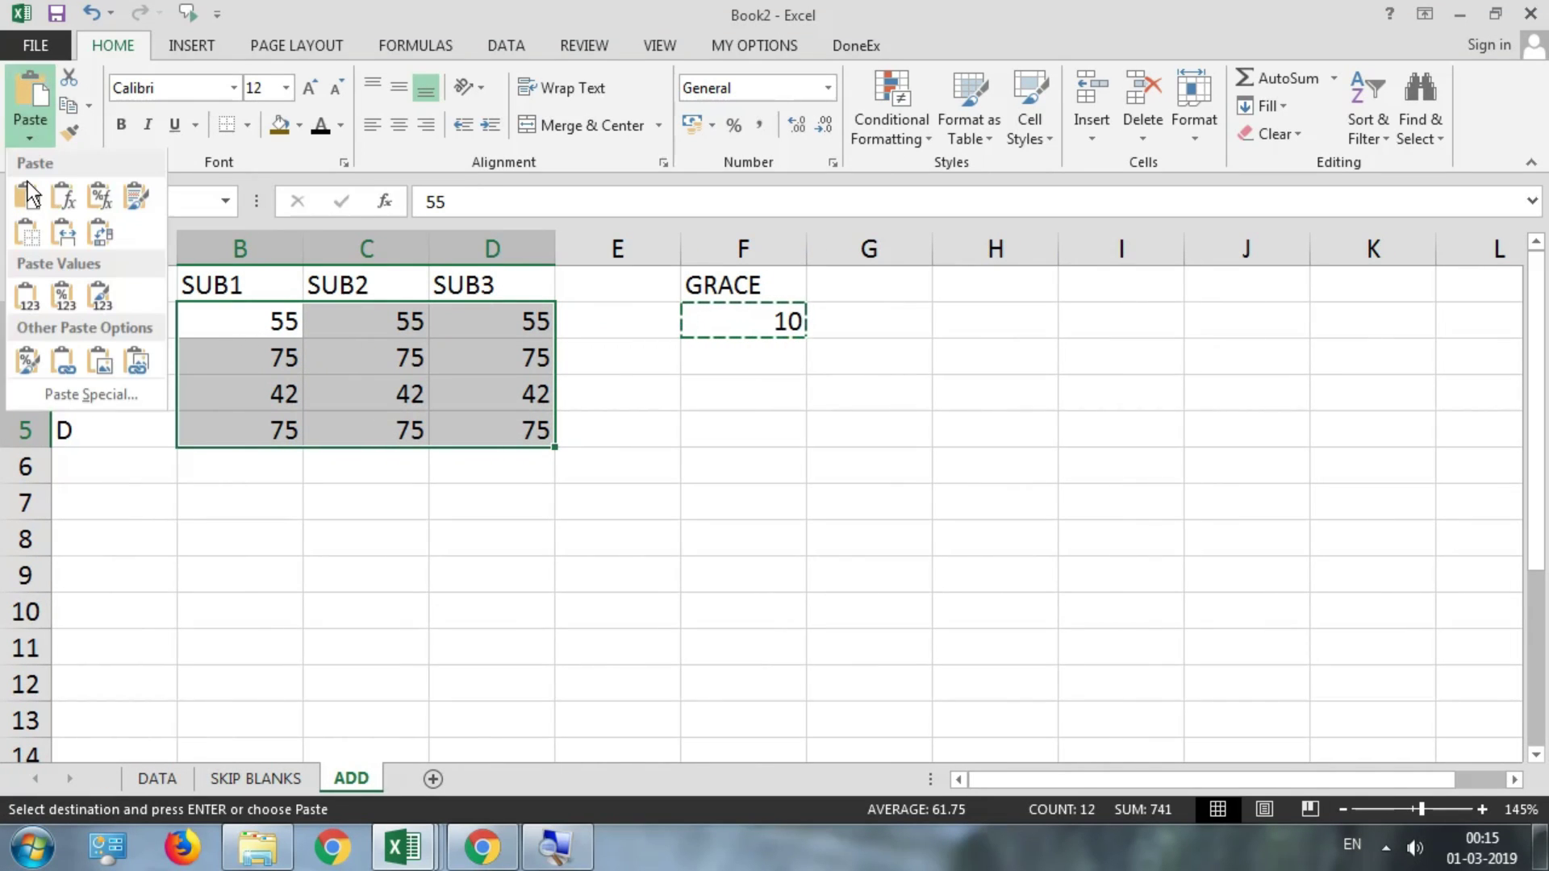
{"action": "left_click", "coordinate": [42, 391]}
{"action": "left_click", "coordinate": [1184, 431]}
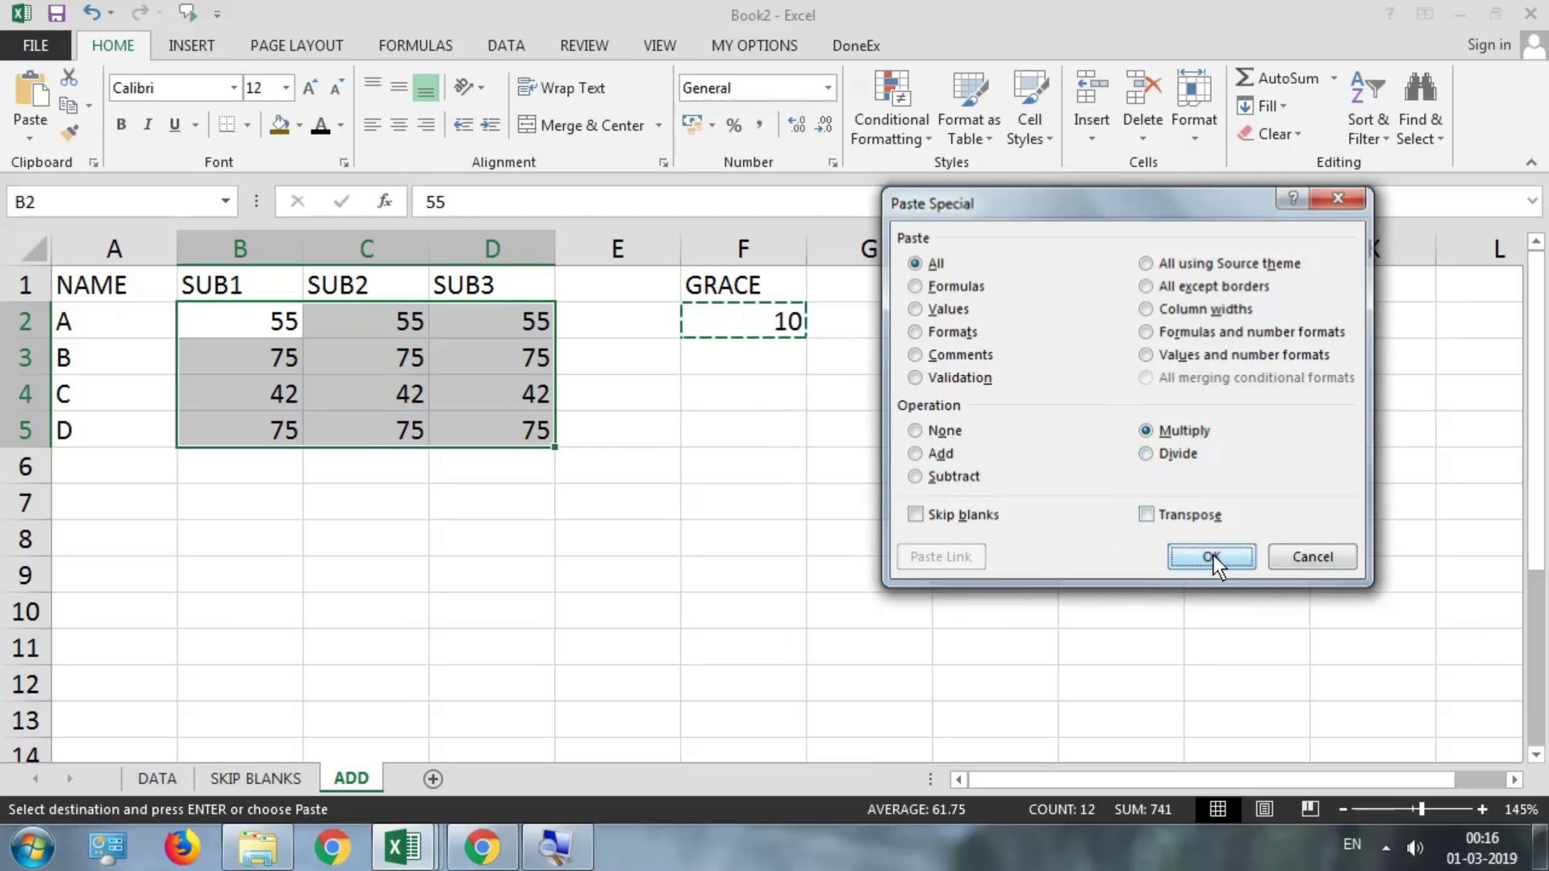
{"action": "left_click", "coordinate": [1214, 556]}
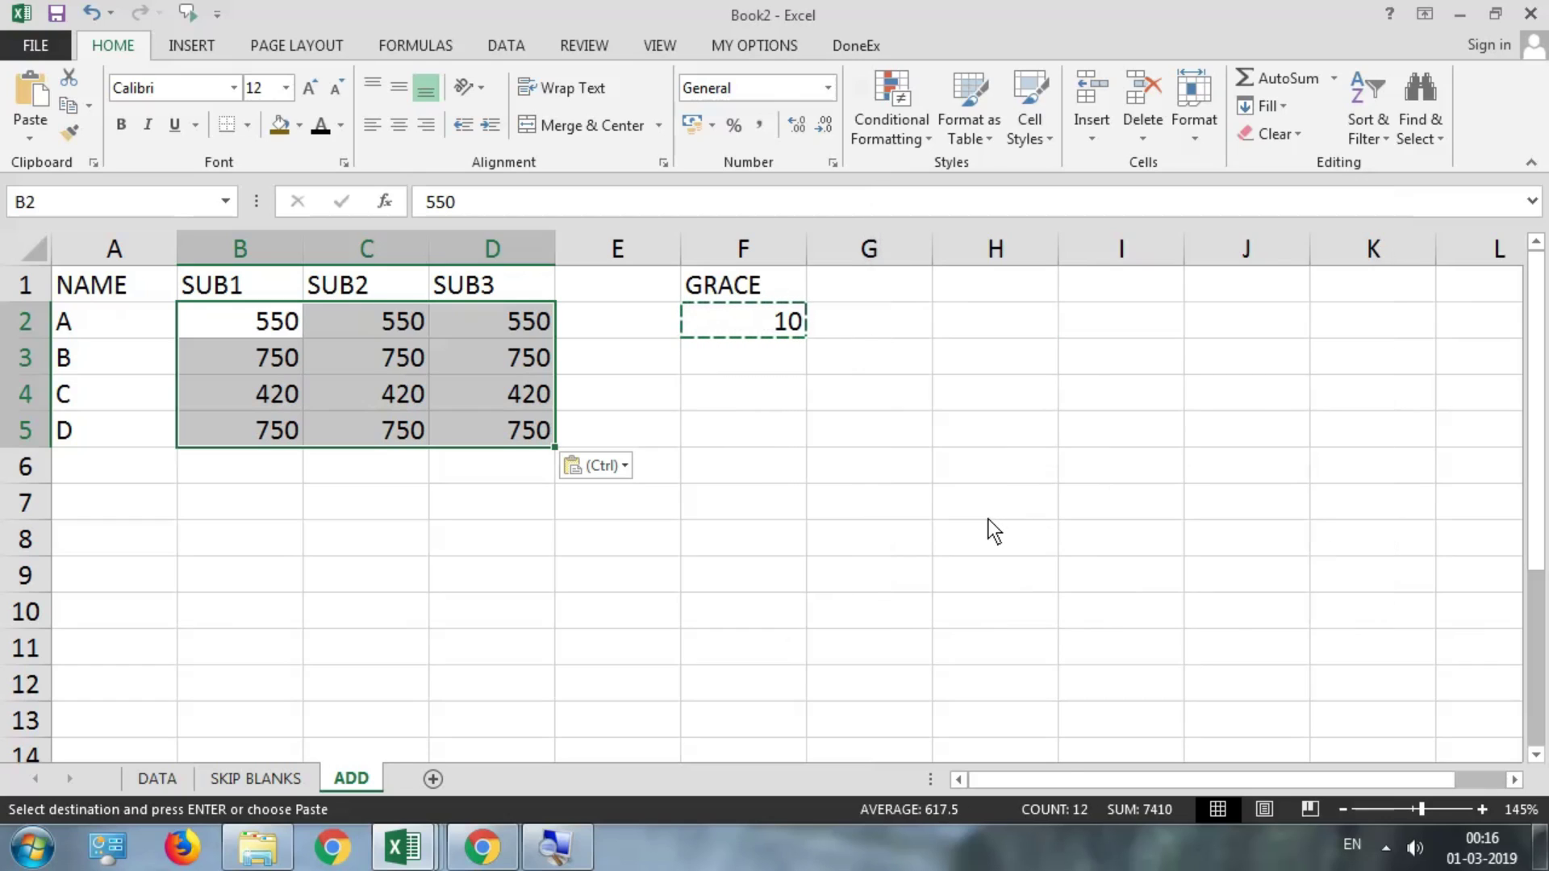
- Divide the marks in B2:D5 by the copied F2 value using Paste Special with the Divide operation
{"action": "left_click", "coordinate": [33, 140]}
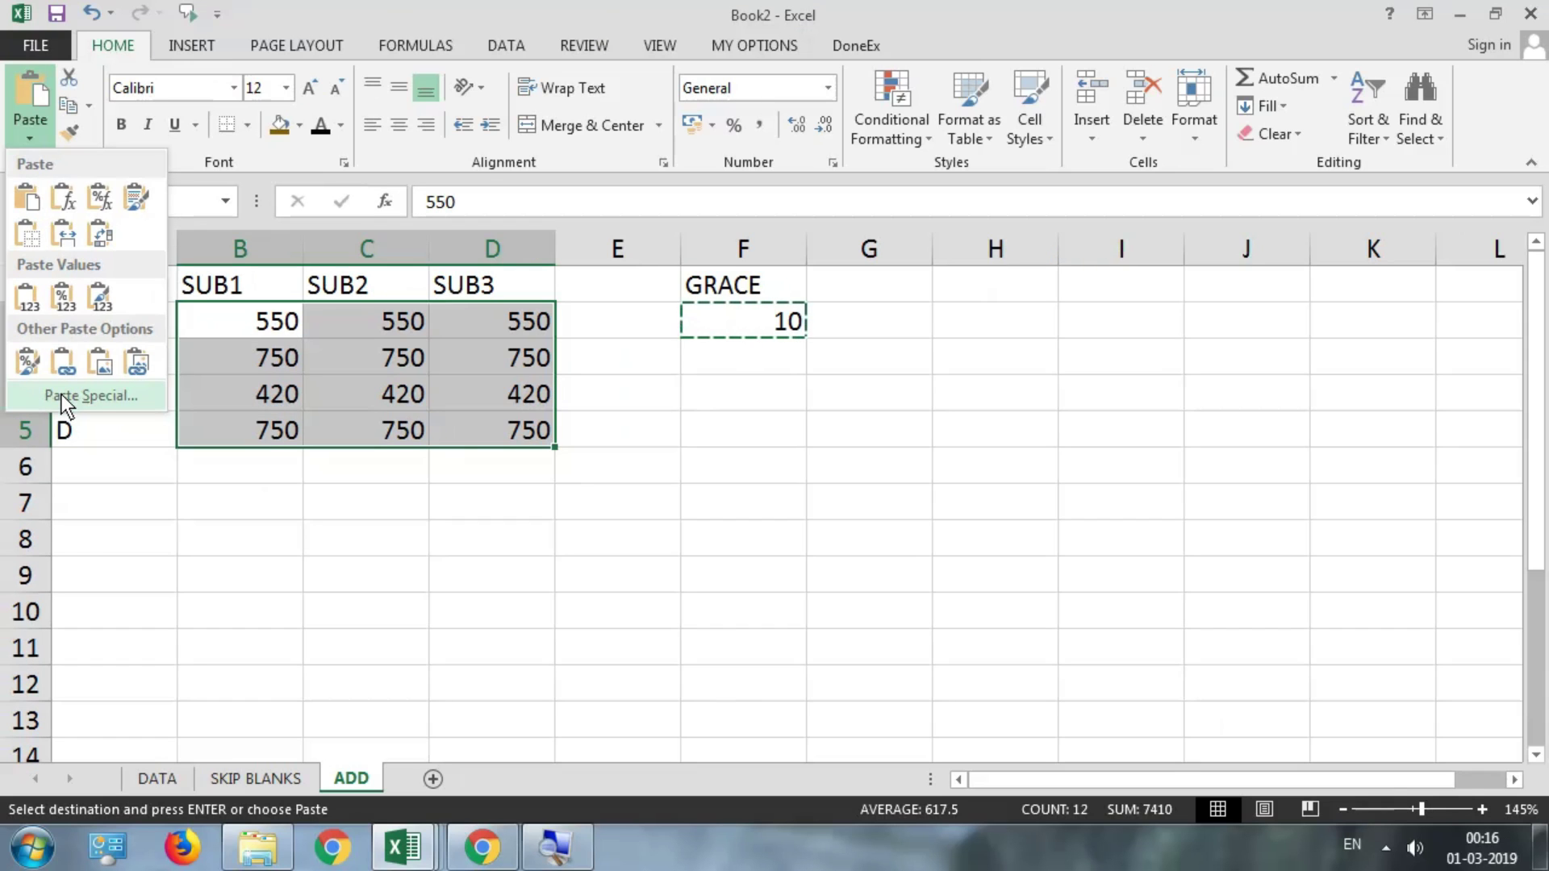
{"action": "left_click", "coordinate": [62, 394]}
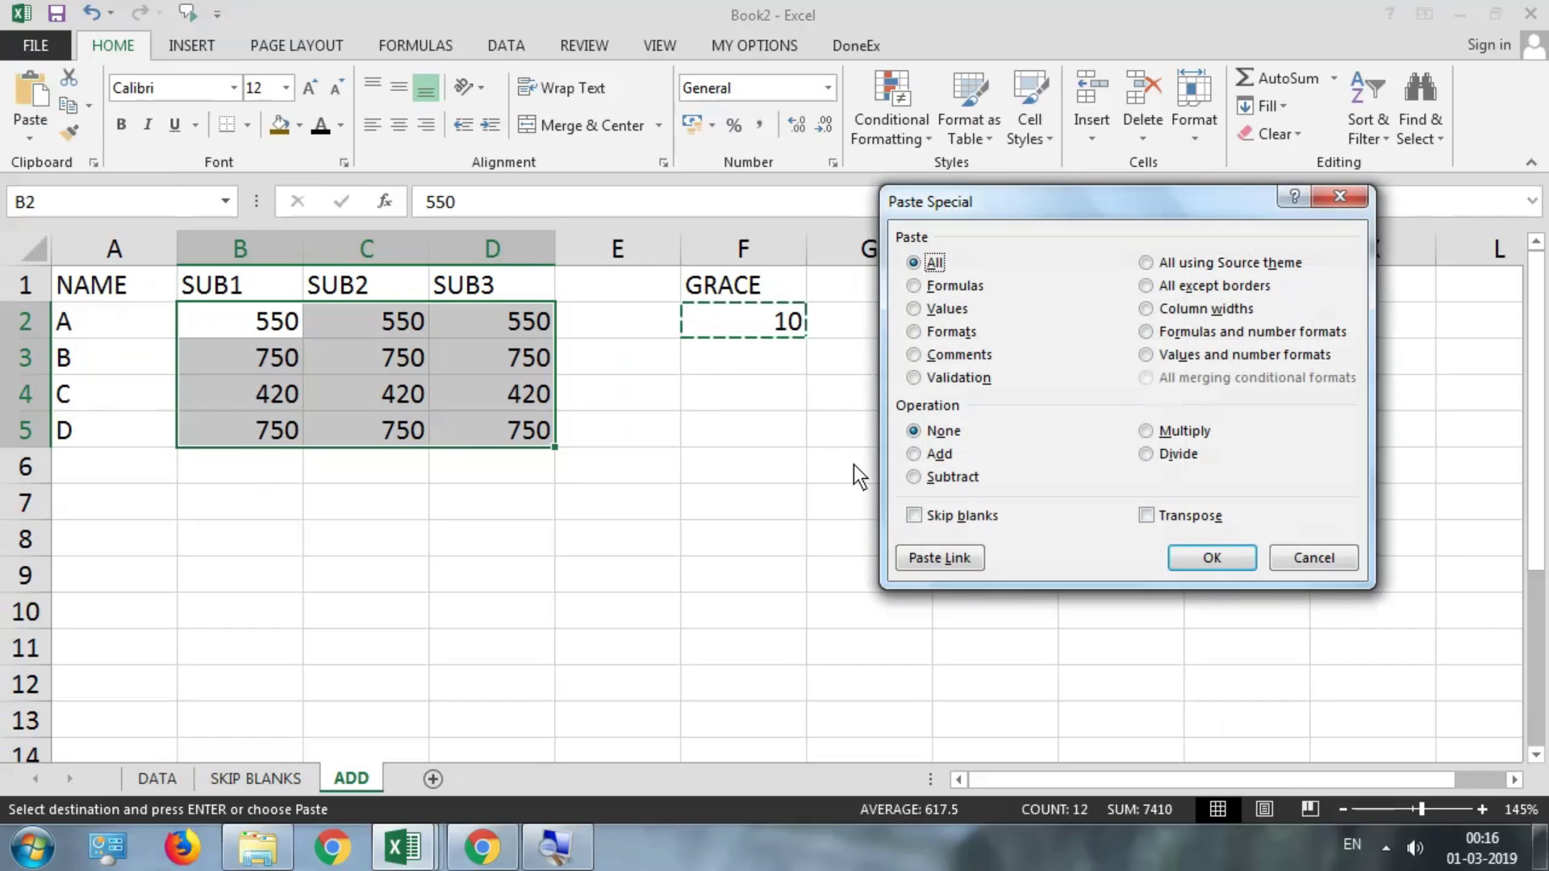
{"action": "left_click", "coordinate": [1152, 456]}
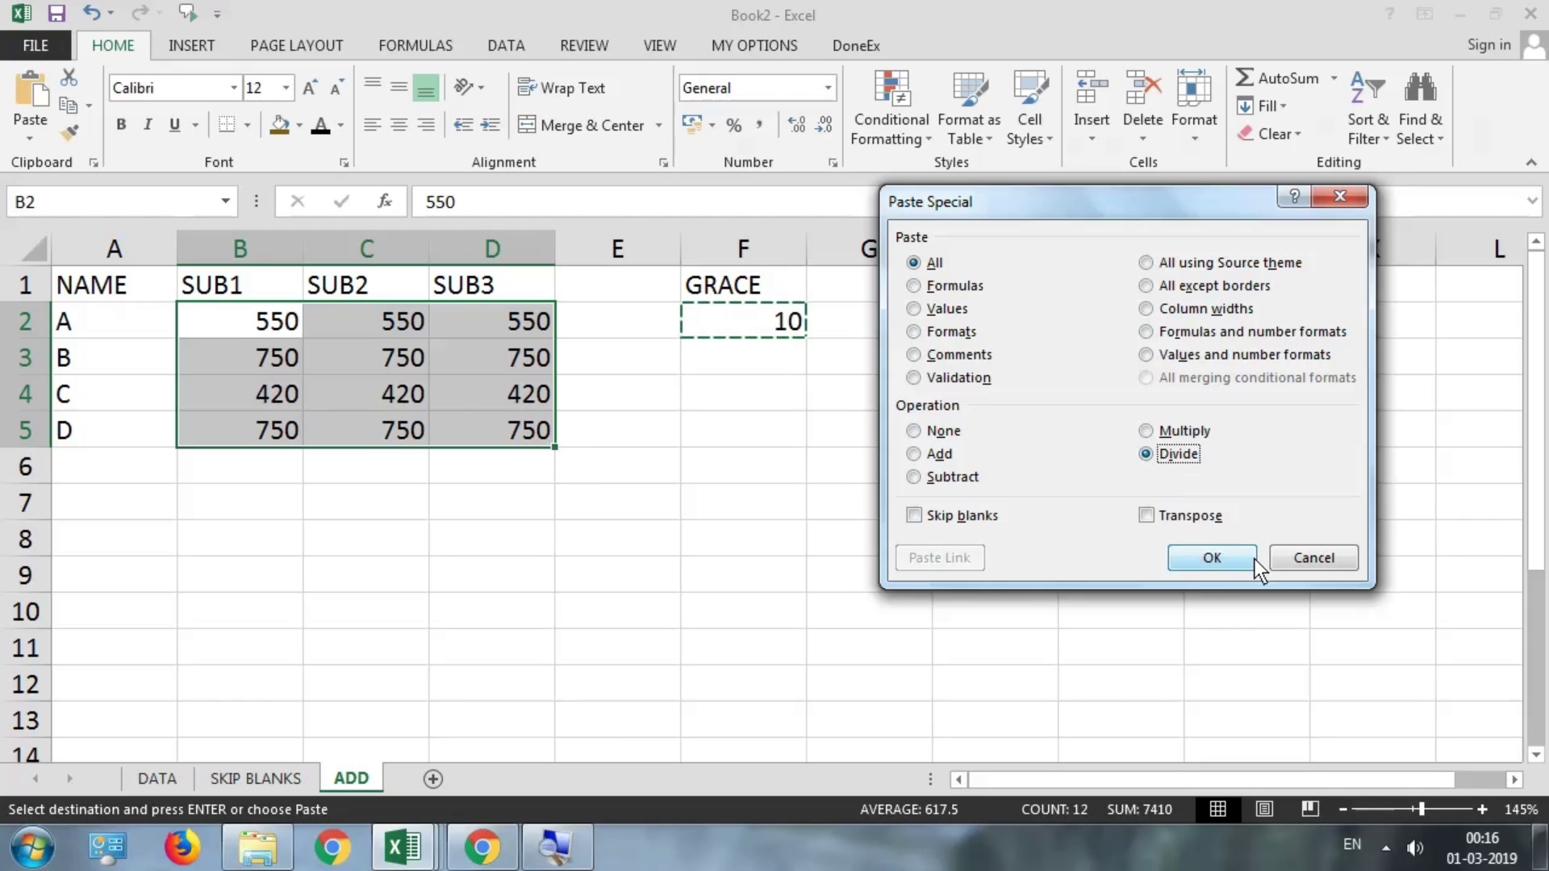
{"action": "left_click", "coordinate": [1232, 556]}
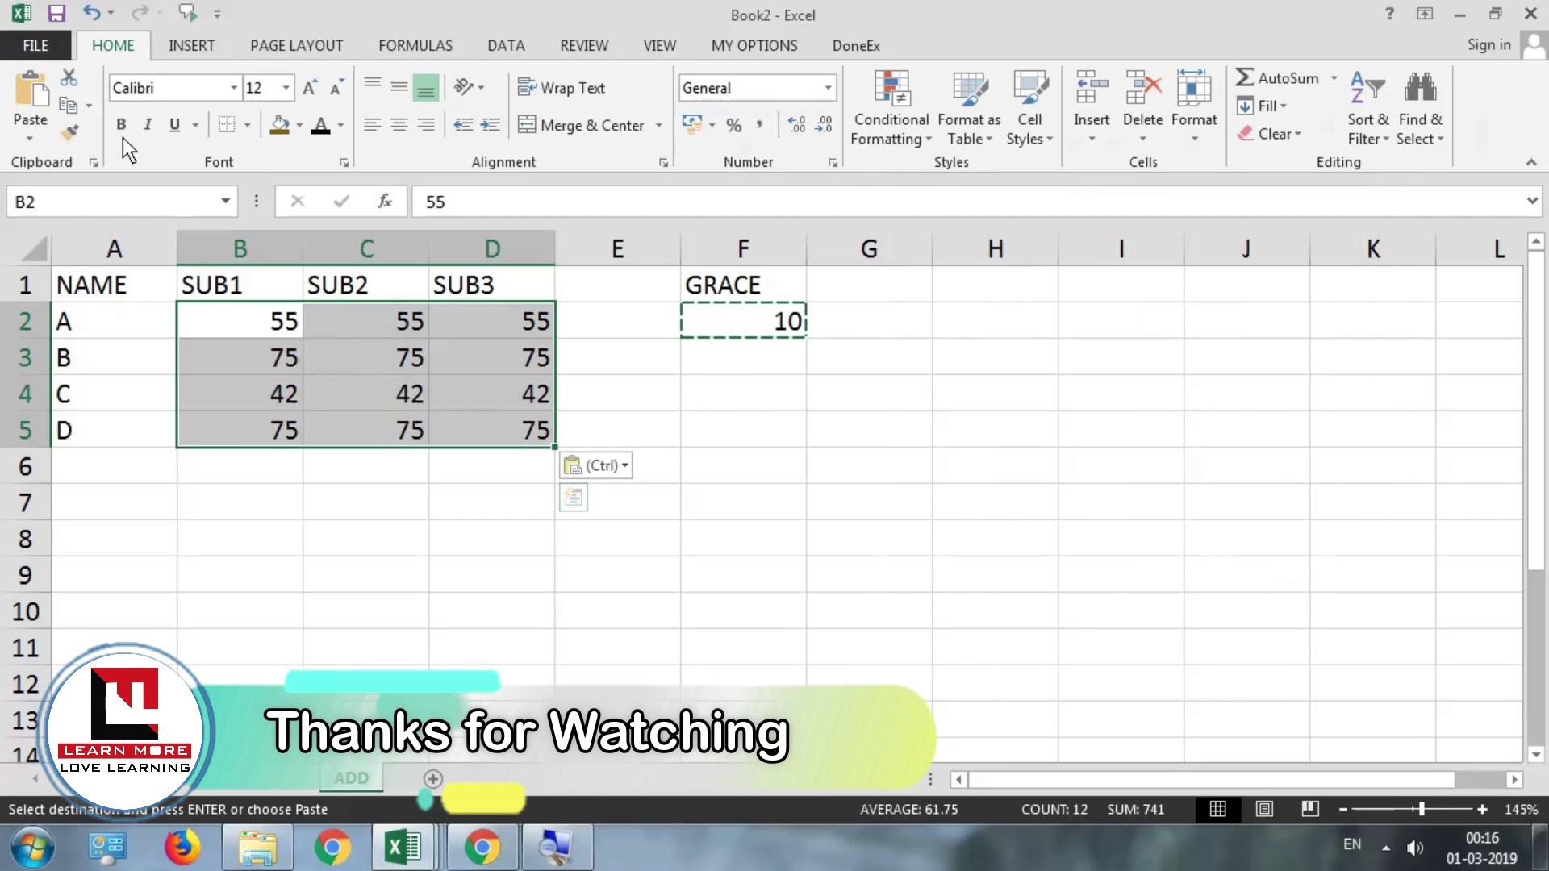
- Open the Paste Special options for the marks in B2:D5
{"action": "left_click", "coordinate": [30, 140]}
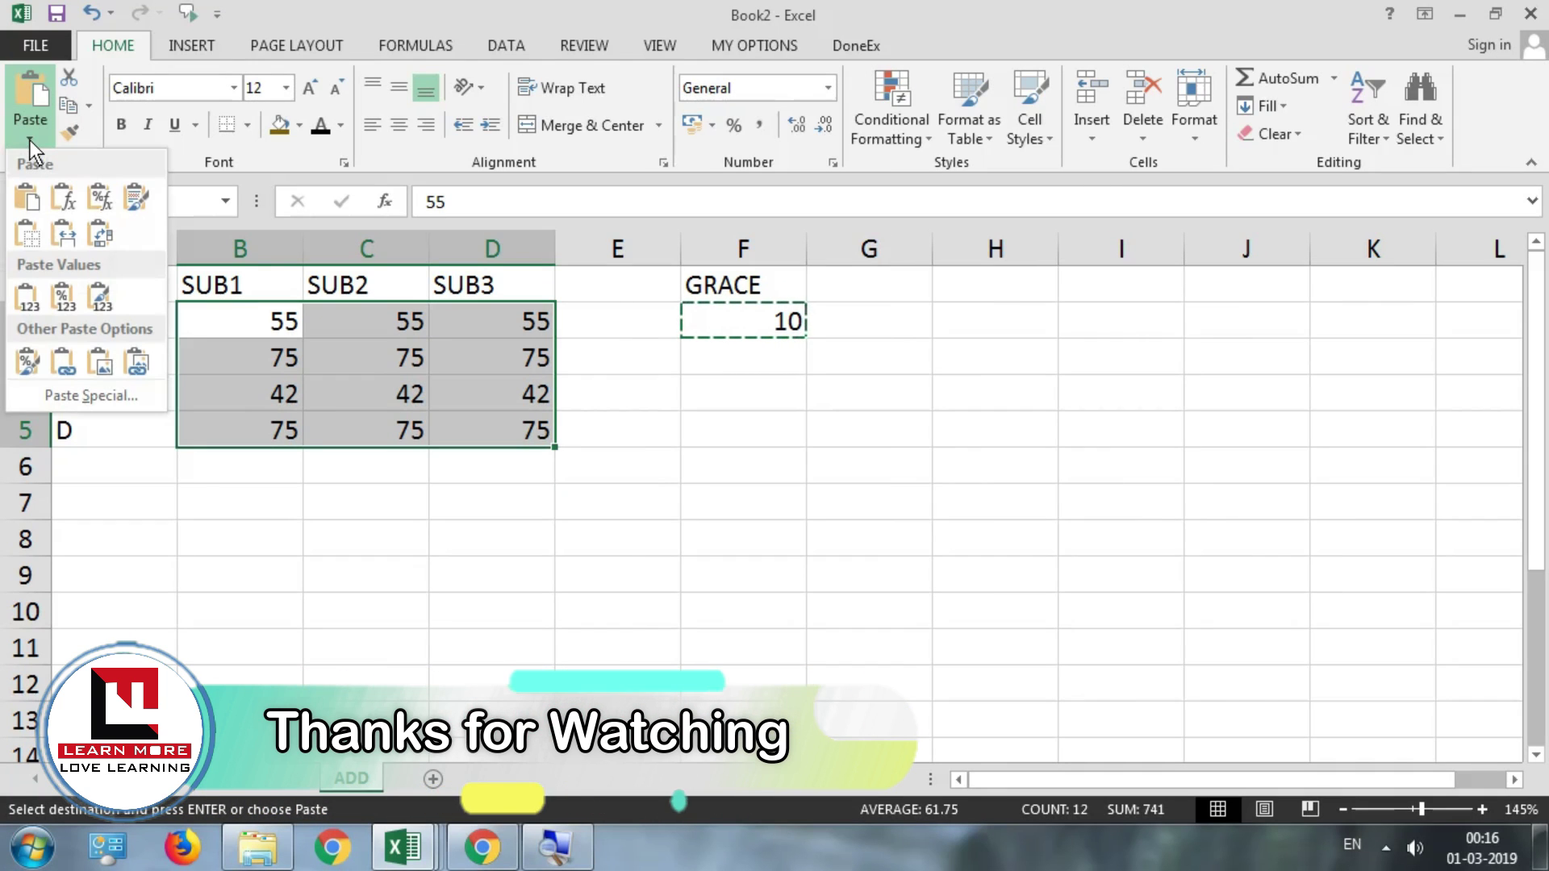
{"action": "left_click", "coordinate": [76, 396]}
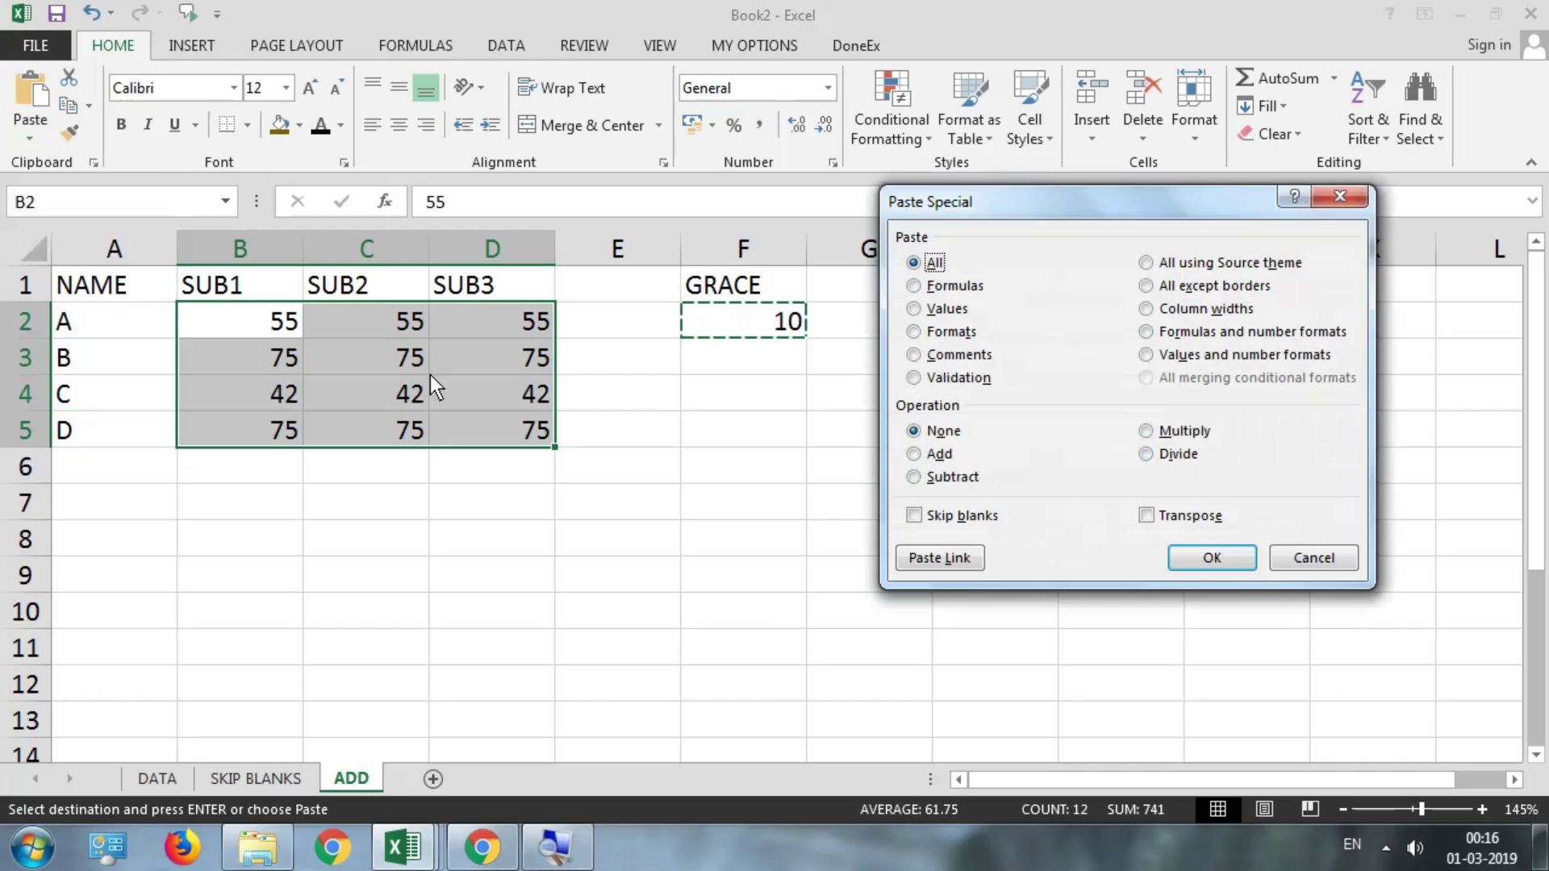